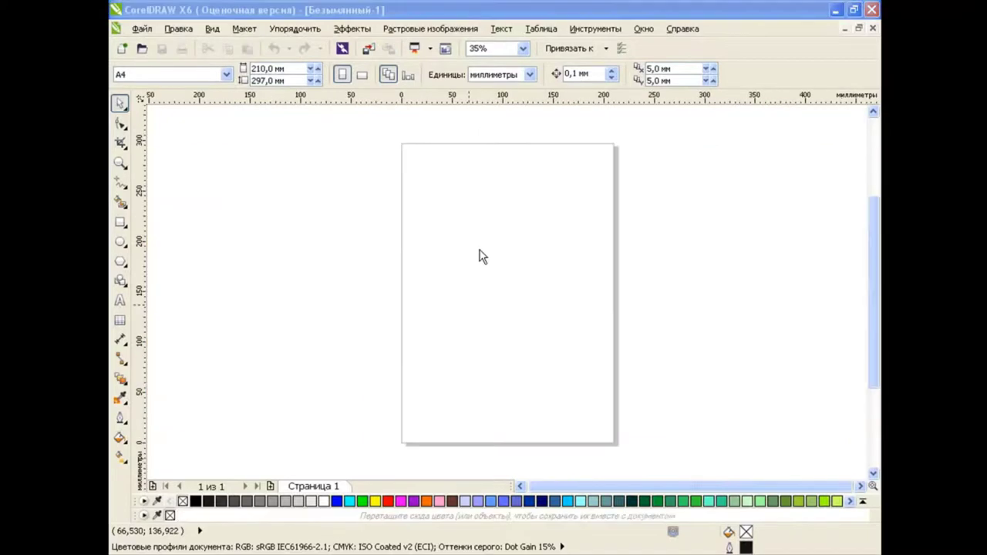
Draw a large circle and a tall, narrow rectangle over its top
click(120, 242)
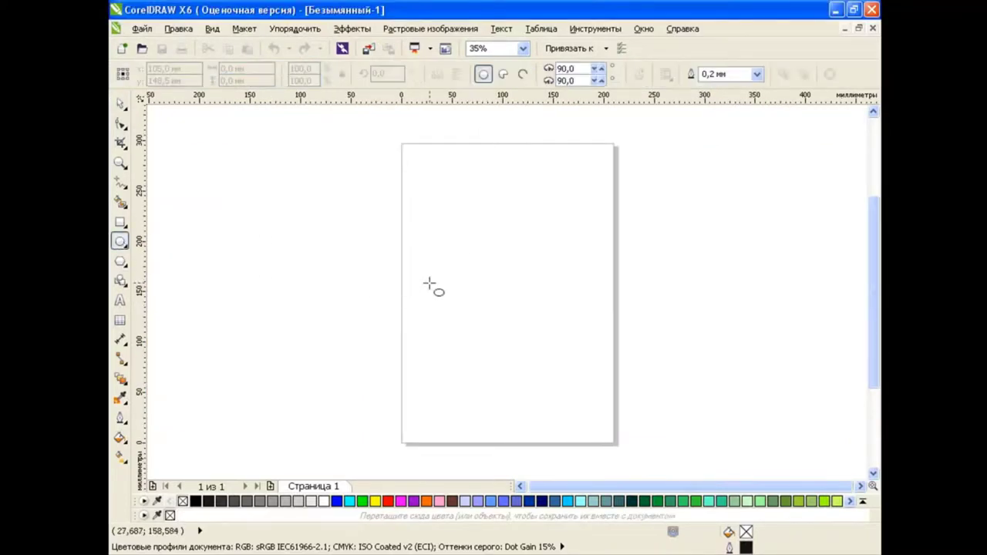
drag(406, 235, 611, 440)
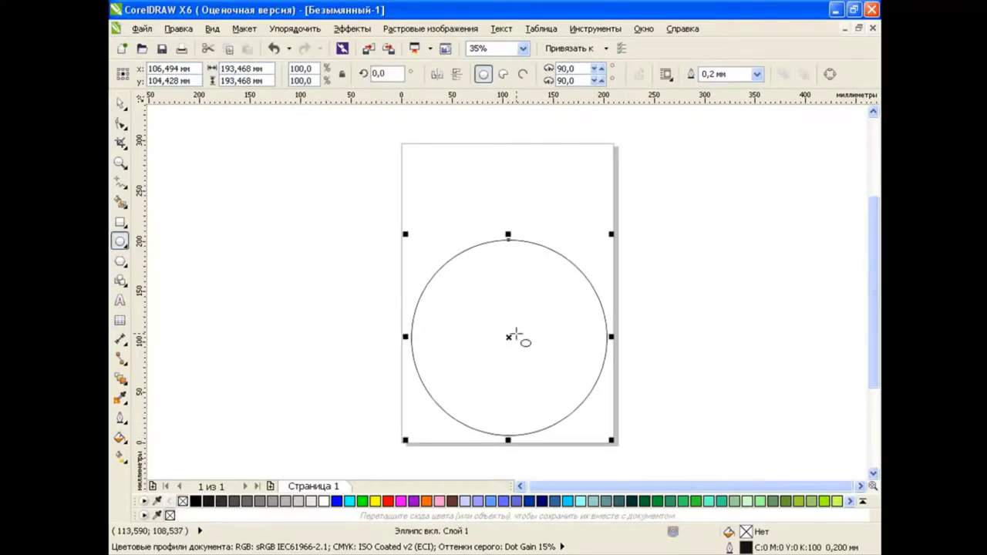
click(120, 221)
drag(478, 134, 536, 249)
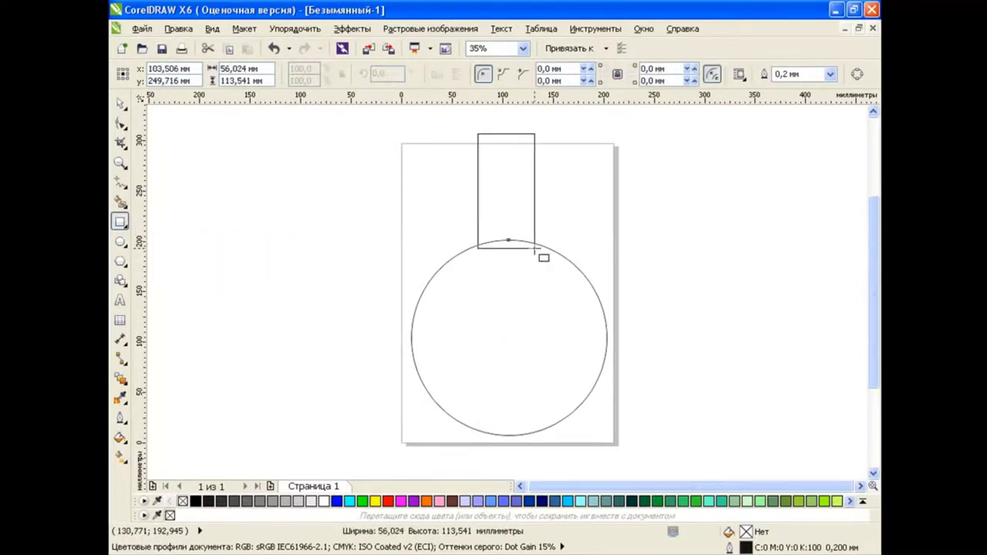
Centre-align the rectangle on the circle, then reselect both and weld them
click(119, 103)
drag(395, 117, 621, 451)
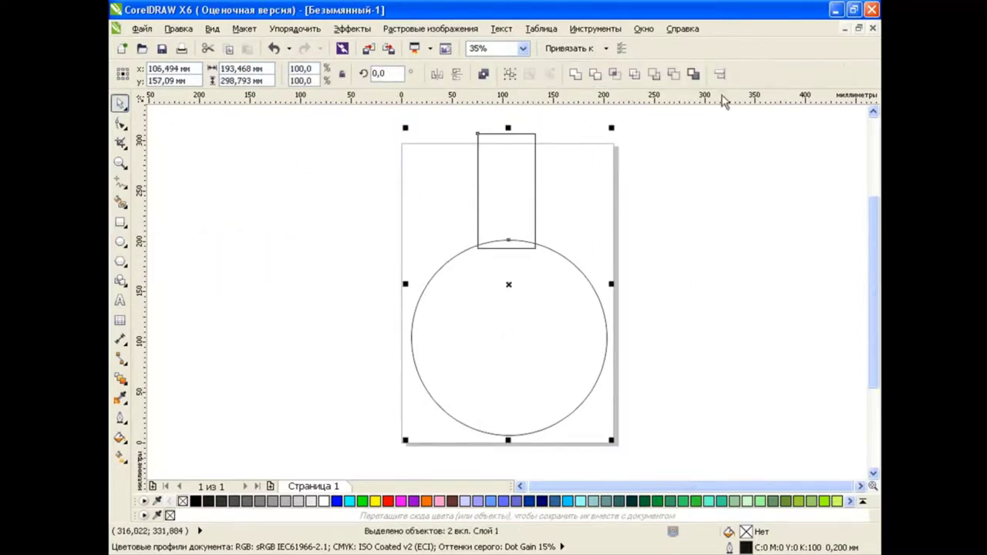
key(ctrl+shift+a)
click(534, 262)
click(546, 369)
click(601, 369)
click(674, 317)
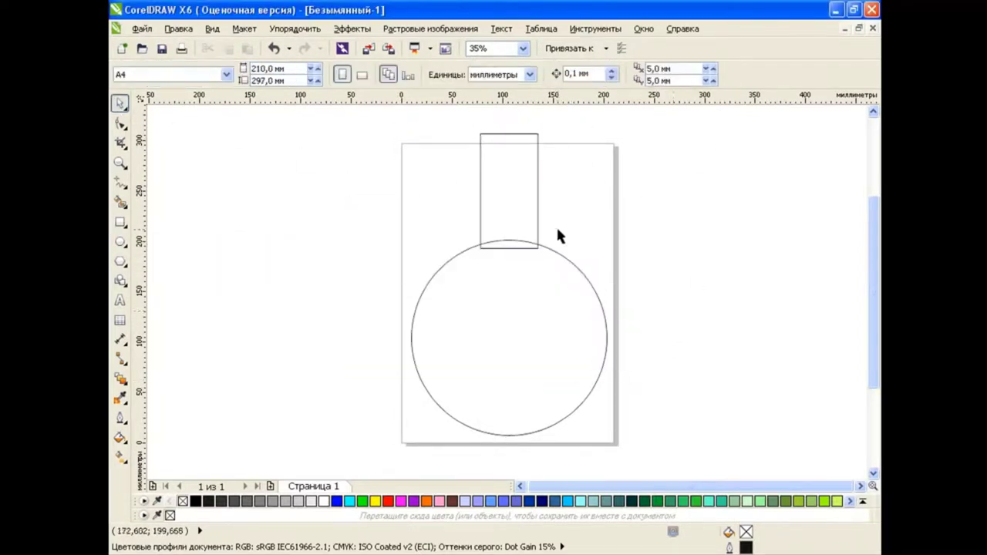
key(ctrl+a)
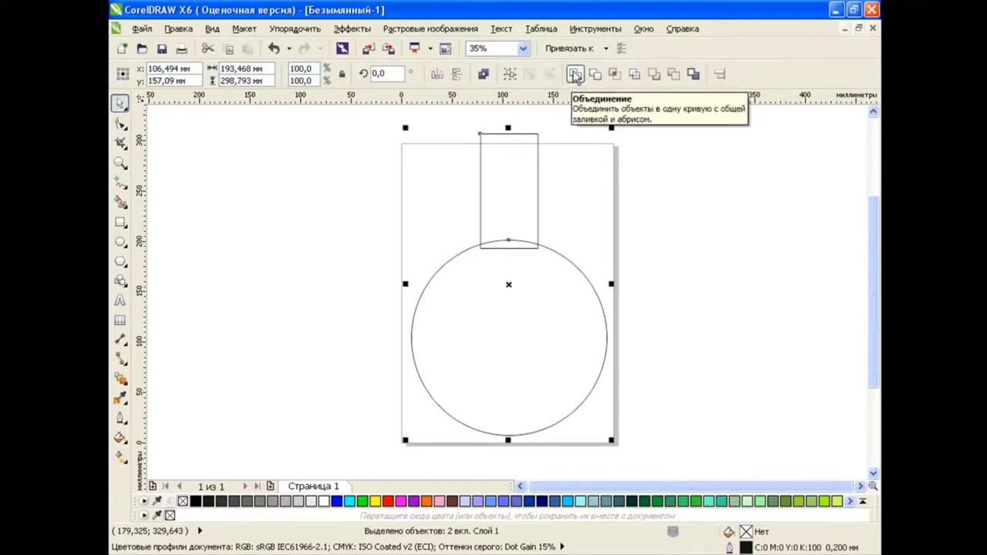
click(574, 75)
Add extra nodes on the bulb and on both neck lines of the flask outline
click(631, 219)
key(ctrl+a)
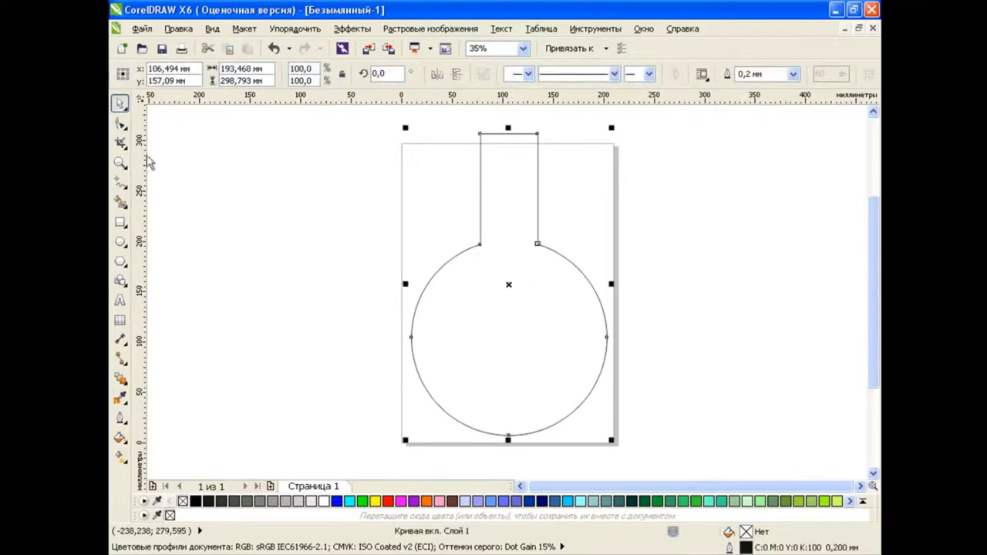
click(119, 124)
click(555, 249)
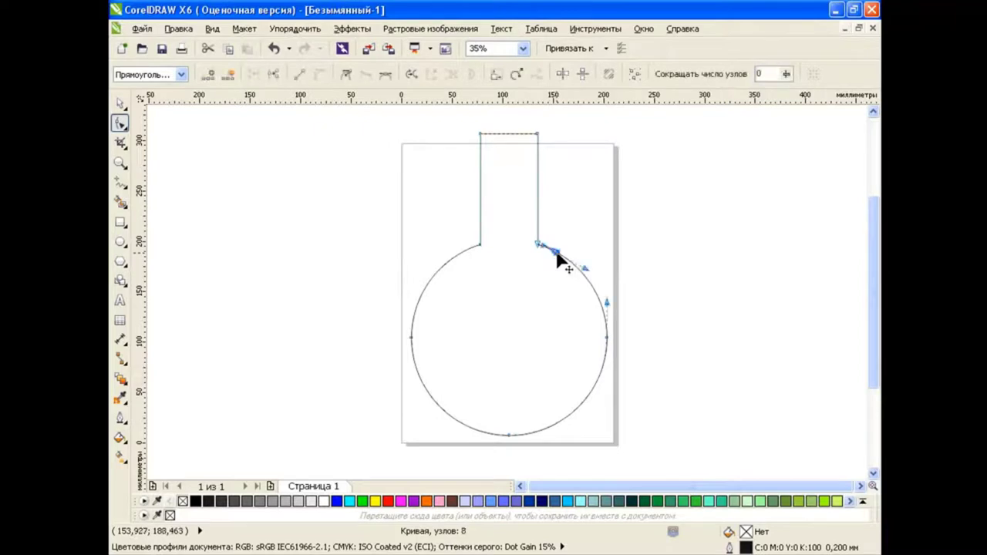
double_click(462, 252)
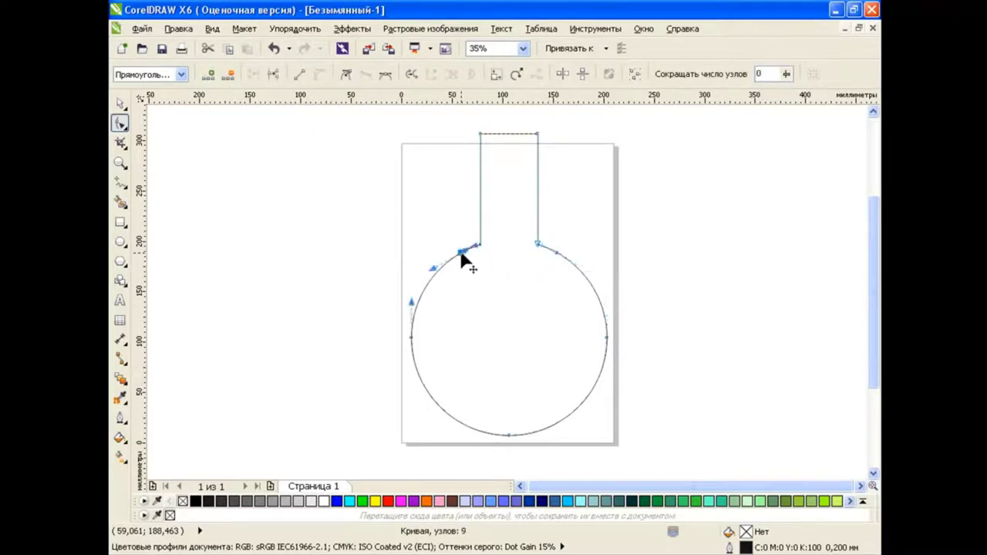
double_click(481, 202)
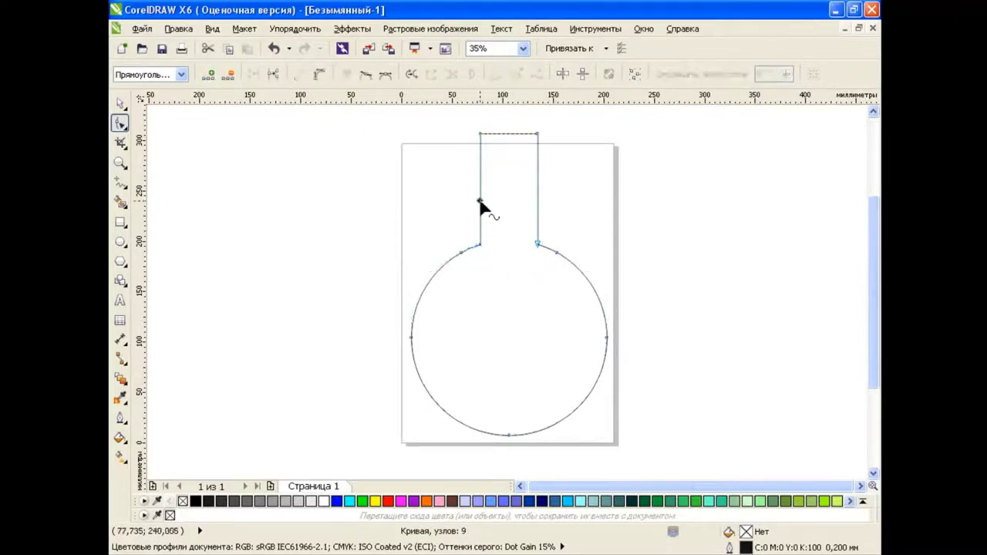
double_click(537, 199)
Delete both sharp neck-junction nodes and bend the shoulders into smooth curves
drag(437, 122, 571, 262)
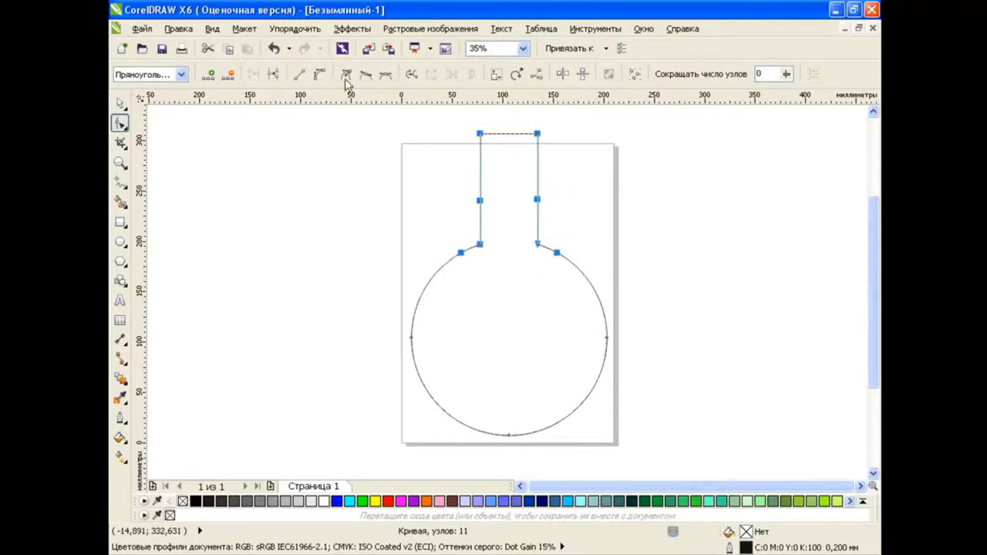
double_click(480, 244)
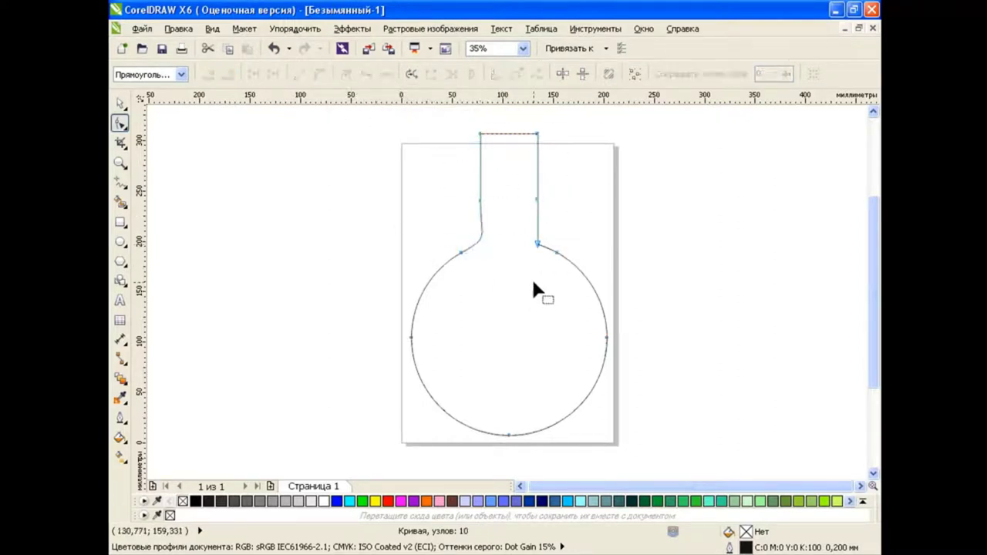
double_click(537, 245)
click(538, 200)
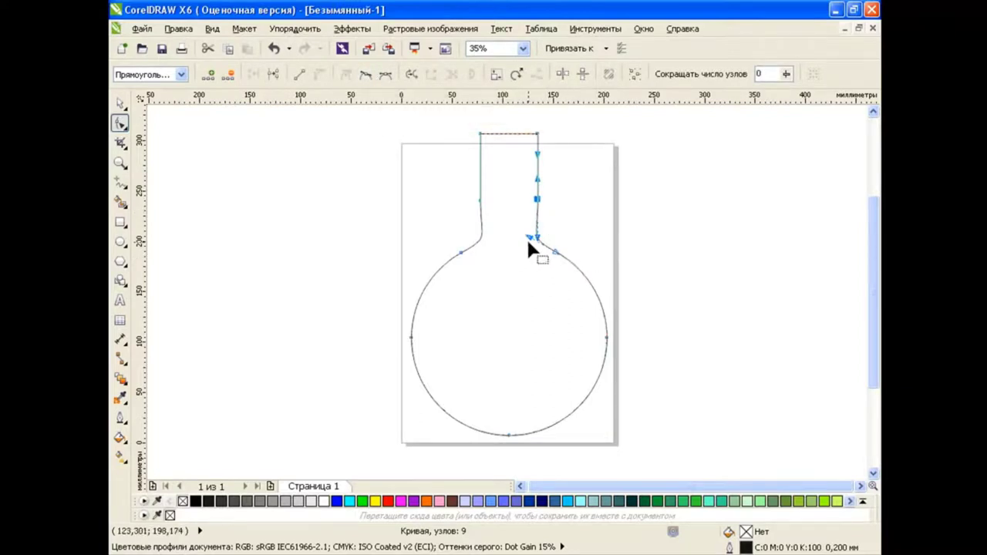
drag(530, 239, 557, 255)
mouse_move(491, 244)
mouse_down()
mouse_move(480, 260)
mouse_move(432, 271)
mouse_up()
click(392, 216)
click(458, 254)
key(space)
click(360, 239)
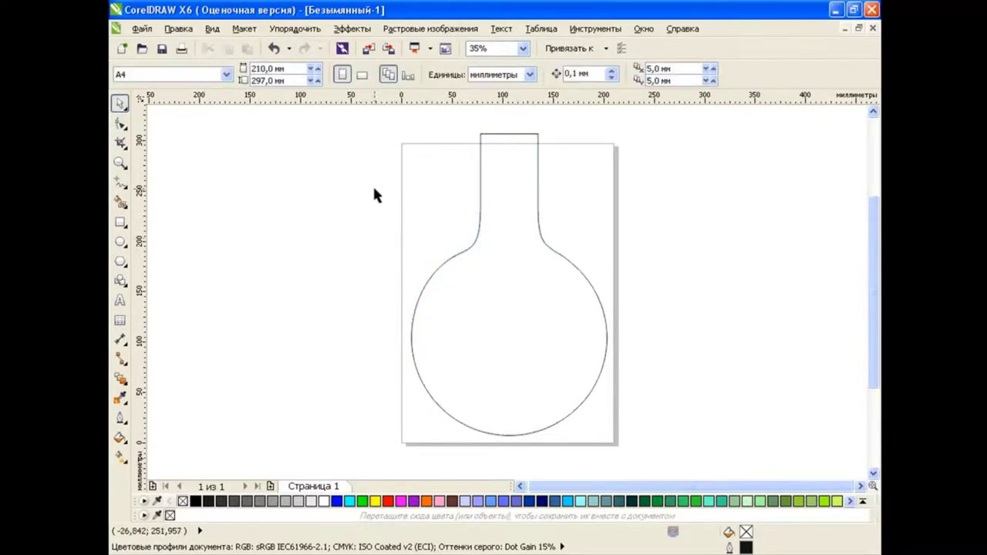
Add a node on the right neck line and raise the top of the neck higher
click(121, 123)
click(479, 145)
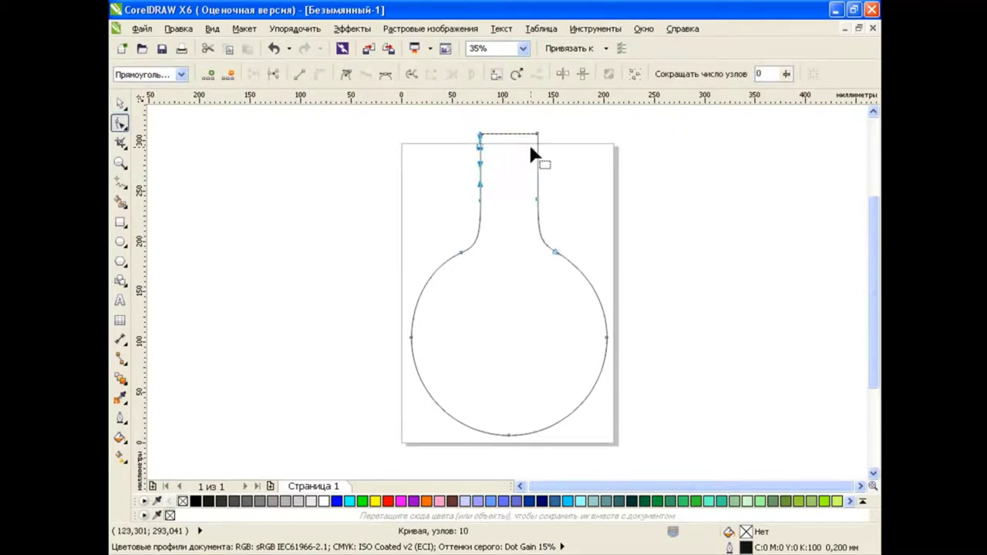
double_click(536, 145)
scroll(466, 143, up, 4)
scroll(461, 144, down, 2)
scroll(461, 143, down, 2)
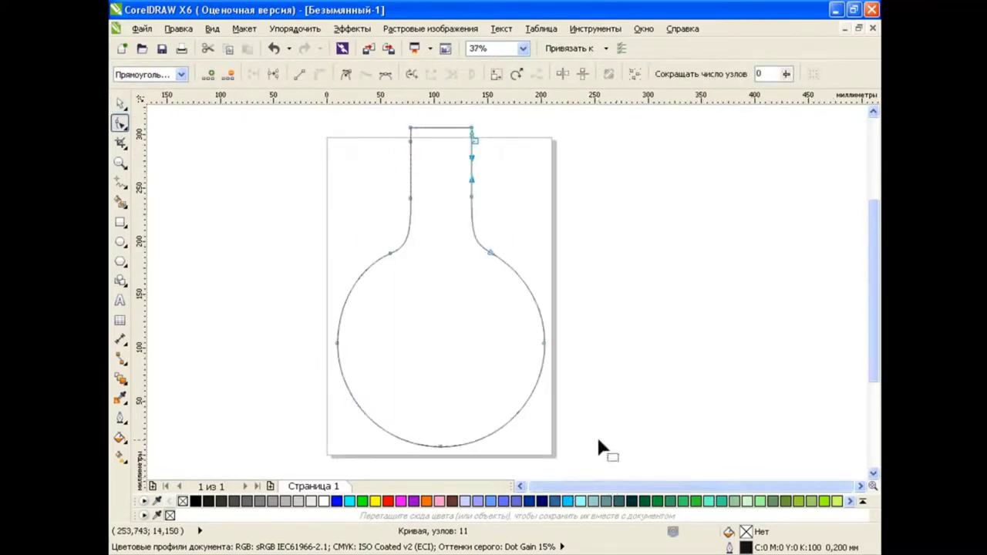
drag(873, 255, 866, 232)
click(521, 486)
click(632, 228)
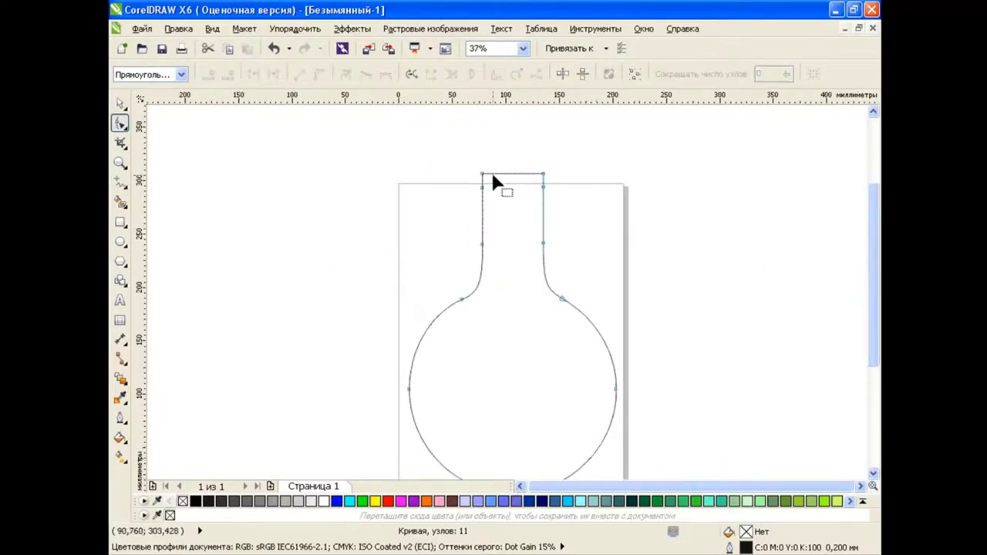
mouse_move(467, 159)
mouse_down()
mouse_move(563, 177)
mouse_move(544, 157)
mouse_up()
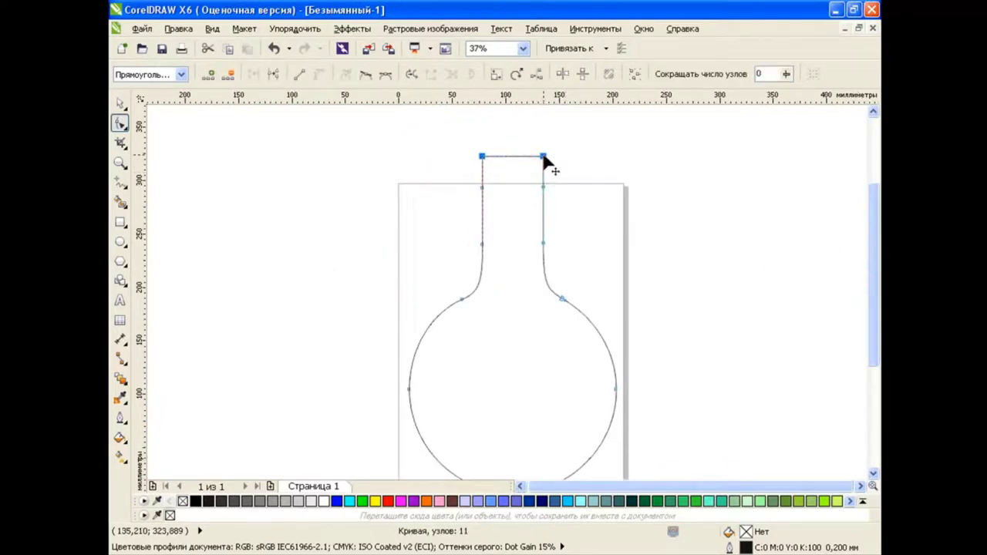
Try flaring the top neck nodes symmetrically in mirror mode, undoing unsuccessful attempts
click(569, 159)
mouse_move(472, 151)
mouse_down()
mouse_move(592, 159)
mouse_move(551, 165)
mouse_up()
click(561, 75)
key(ctrl+z)
click(543, 187)
mouse_move(458, 181)
mouse_down()
mouse_move(502, 193)
mouse_move(547, 177)
mouse_move(560, 154)
mouse_move(548, 165)
mouse_up()
click(347, 74)
key(ctrl+z)
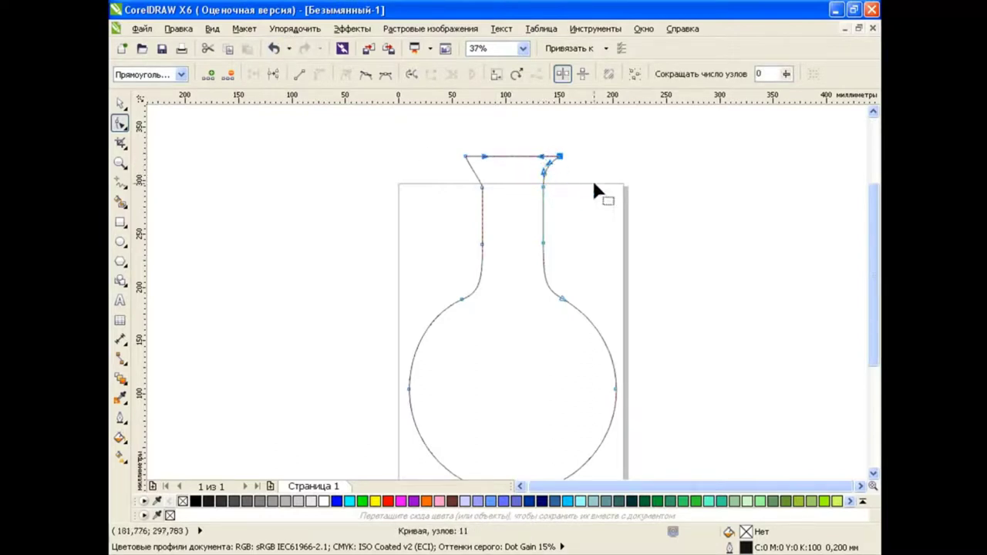
Bend the left side of the rim flare into a curve and finish node editing
drag(481, 186, 479, 159)
click(608, 205)
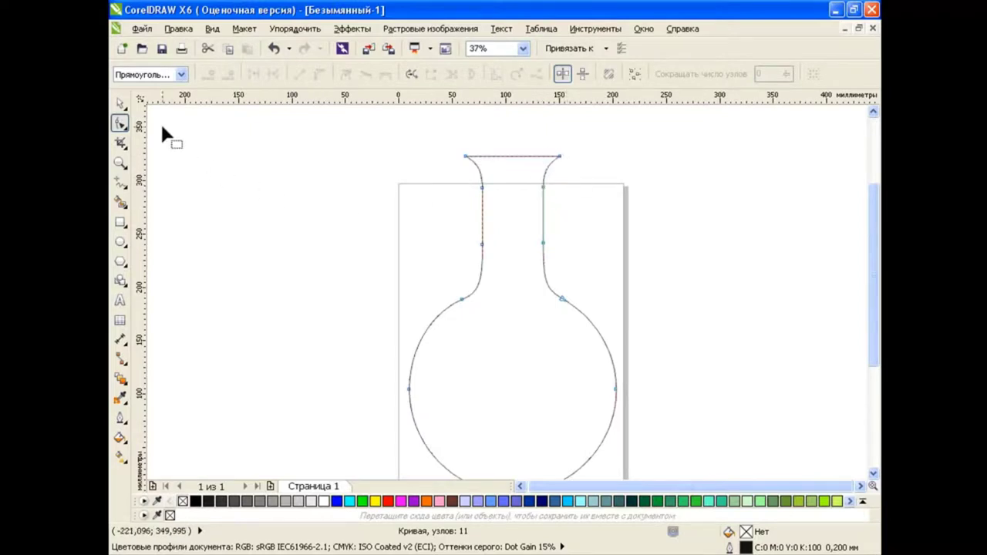
key(space)
click(359, 242)
scroll(642, 217, down, 1)
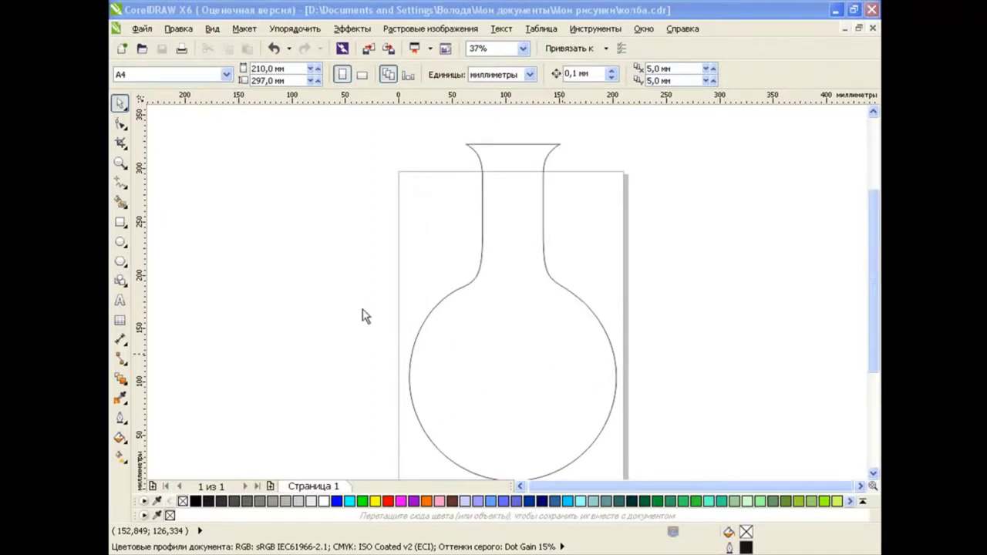
click(121, 189)
Draw a wide ellipse across the flask and fill the bulb's lower region green
click(193, 242)
mouse_move(343, 216)
mouse_down()
mouse_move(696, 424)
mouse_move(679, 385)
mouse_up()
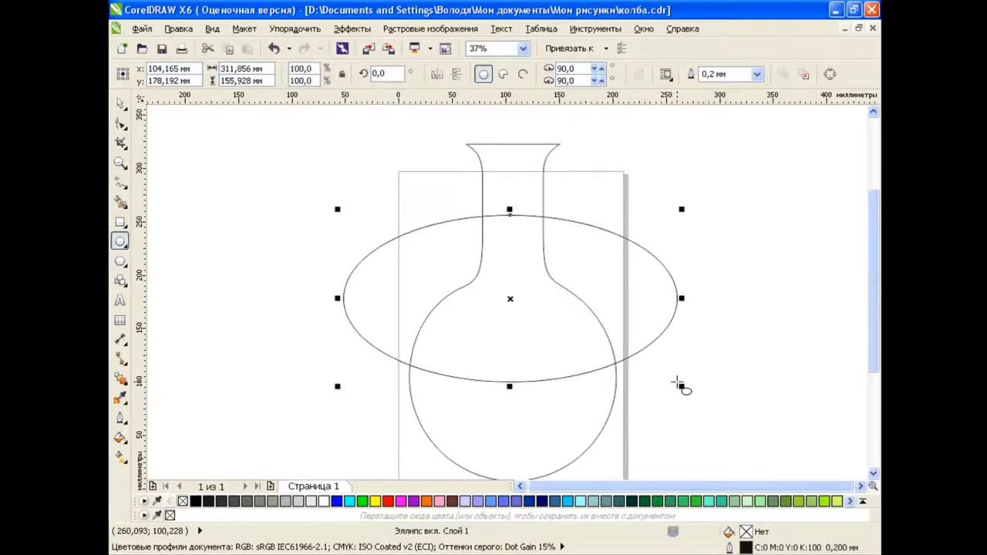
click(121, 202)
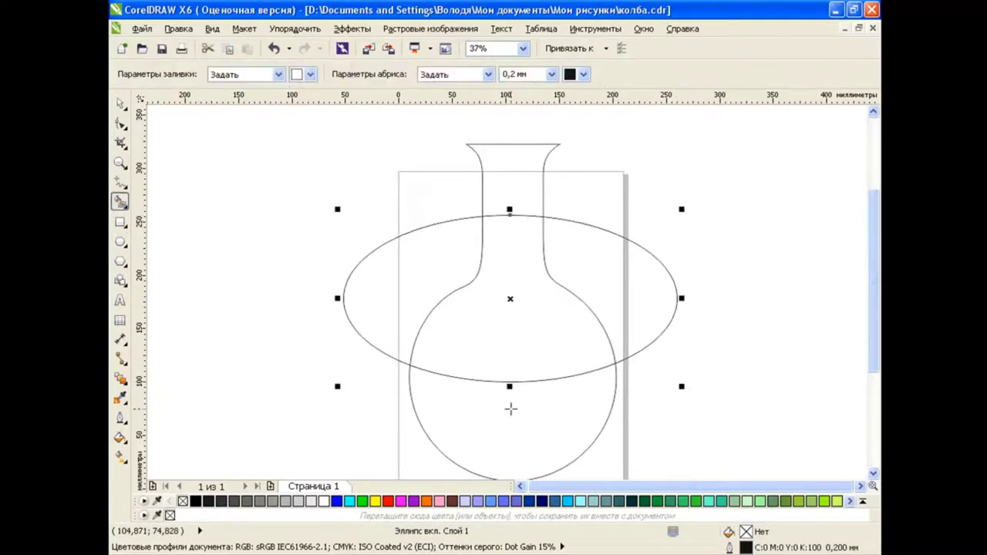
click(506, 406)
click(223, 500)
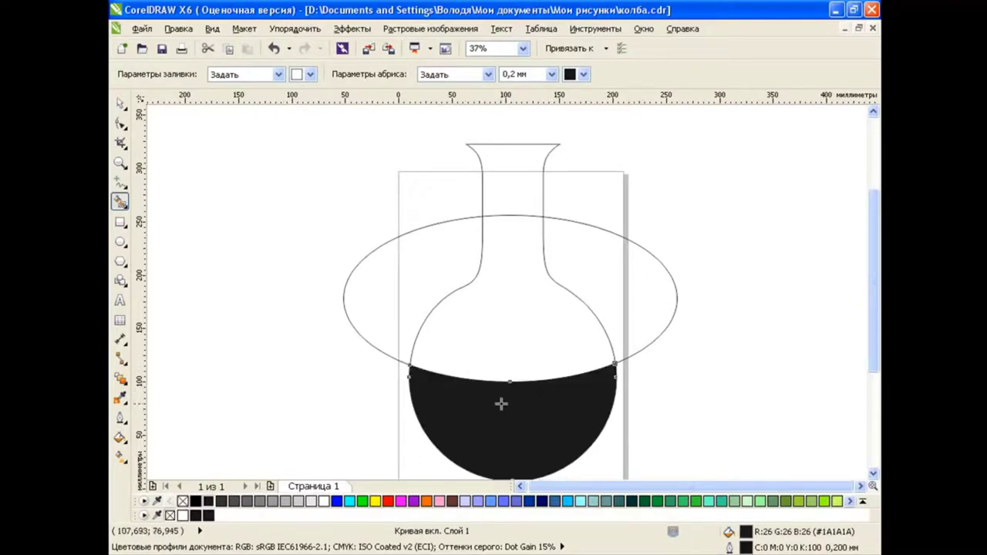
click(350, 502)
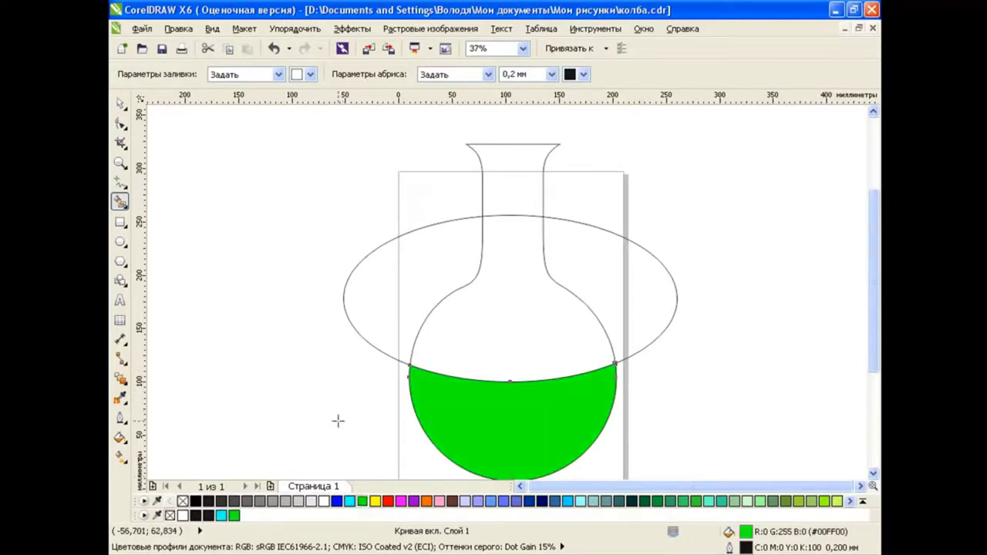
click(119, 103)
Move the ellipse lower on the bulb and fill the band above the liquid yellow
click(606, 258)
drag(510, 301, 510, 430)
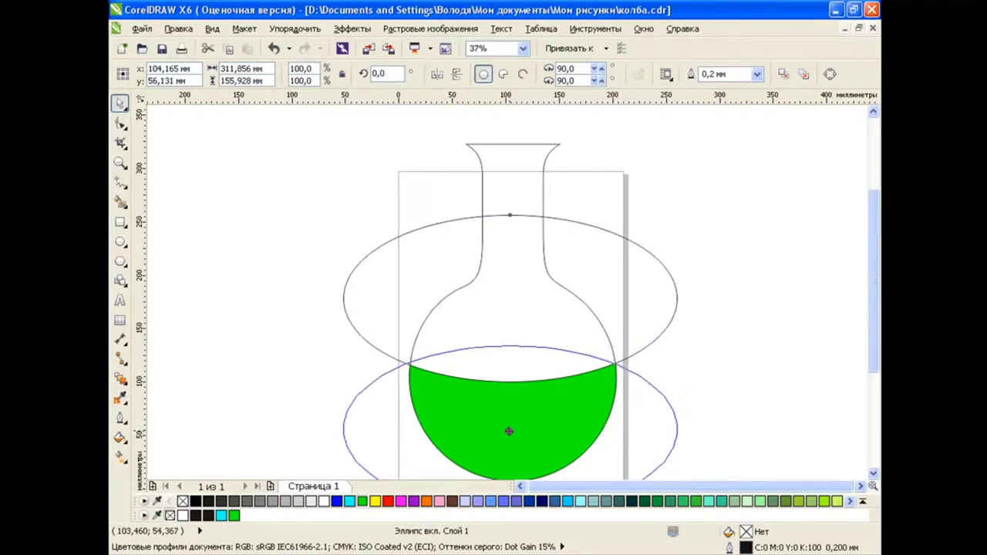
drag(509, 430, 509, 431)
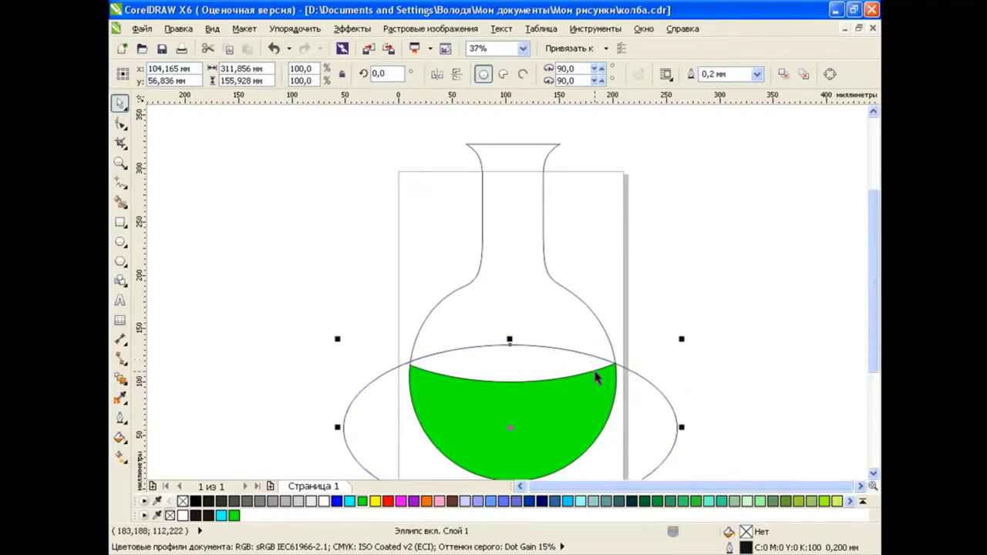
click(119, 200)
click(310, 74)
click(319, 113)
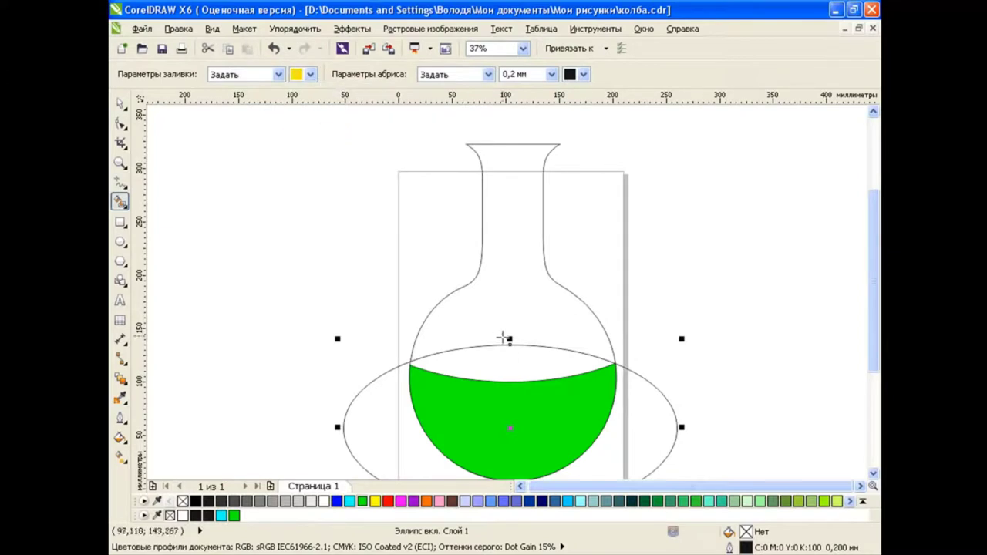
click(535, 364)
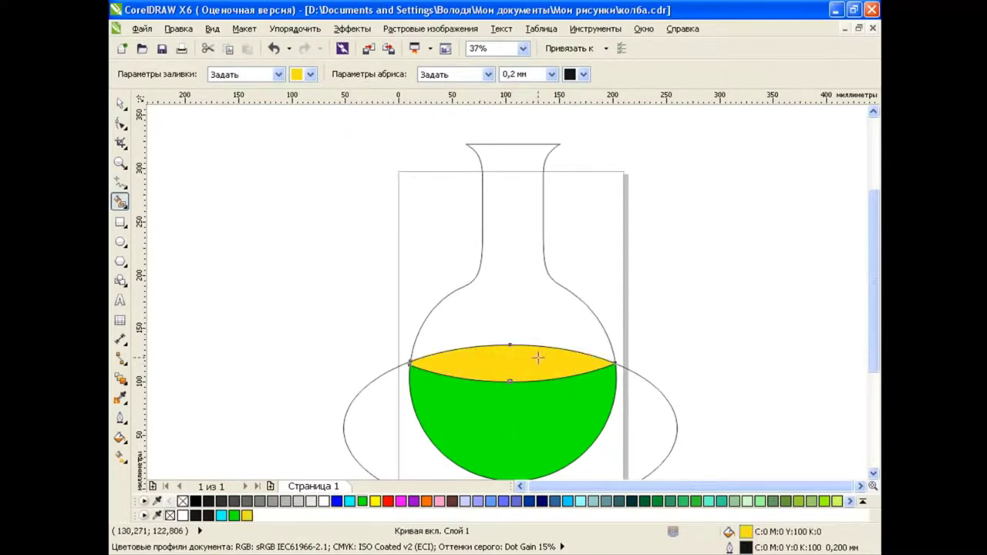
Select the large outer ellipse and delete it
key(space)
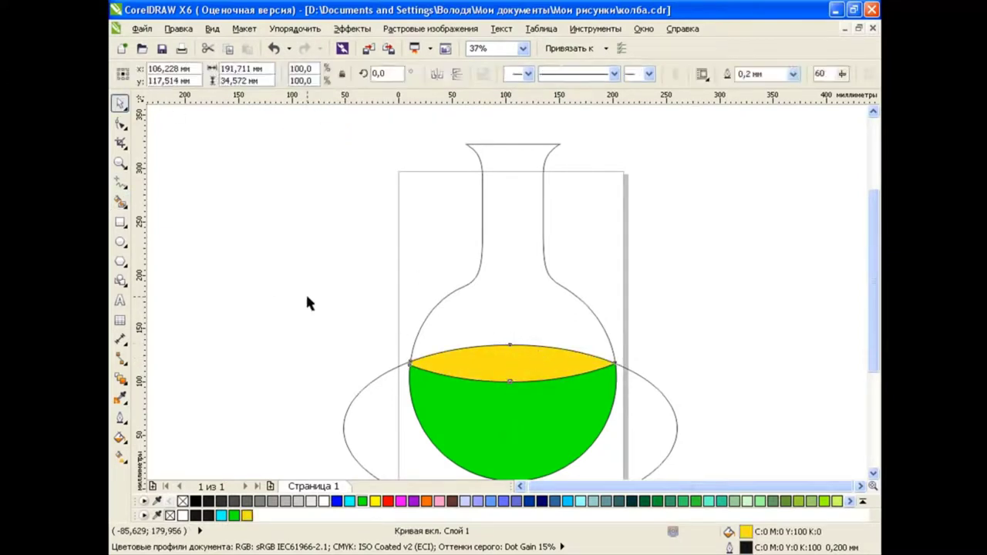
click(358, 397)
key(Delete)
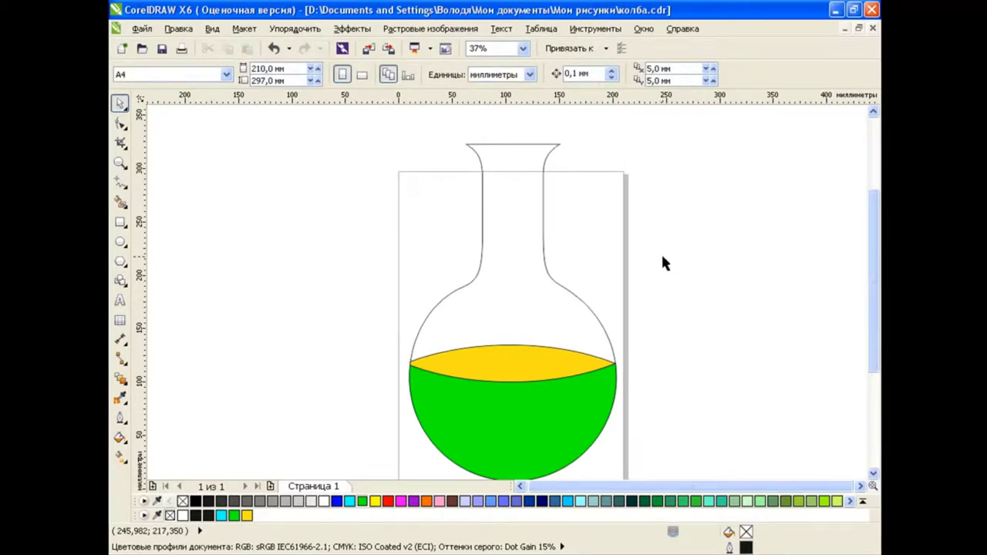
Scale the yellow and green liquid shapes down slightly together
click(575, 352)
shift+click(536, 409)
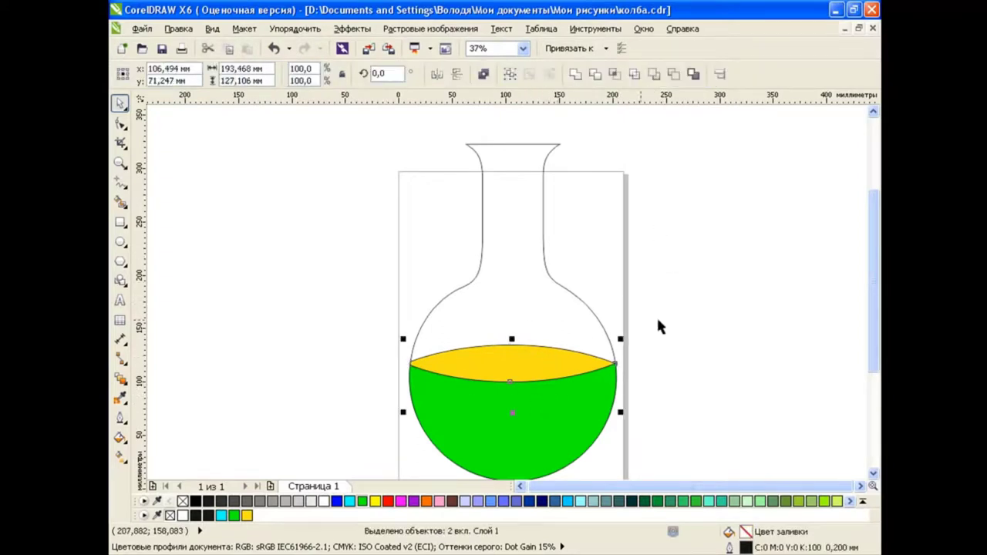
drag(621, 339, 614, 344)
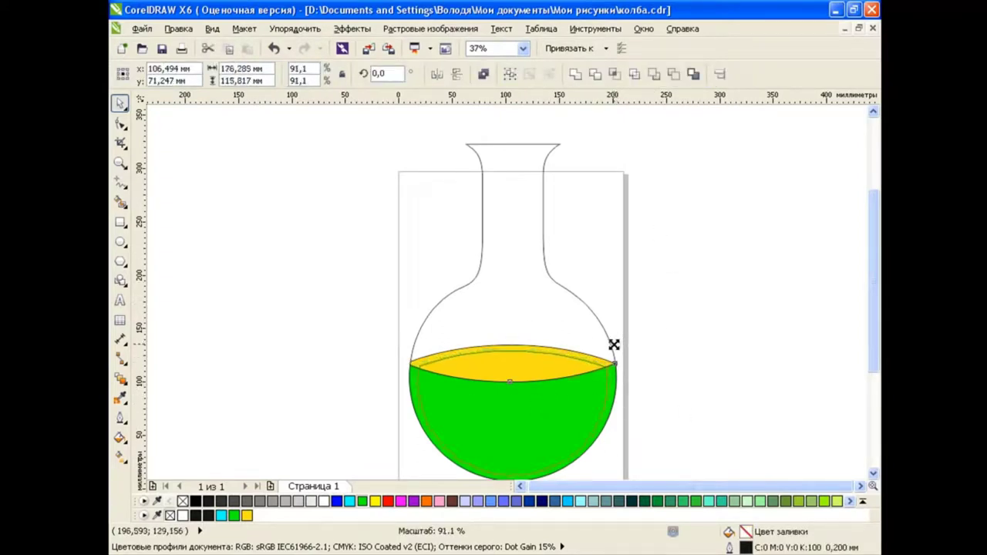
drag(614, 345, 617, 345)
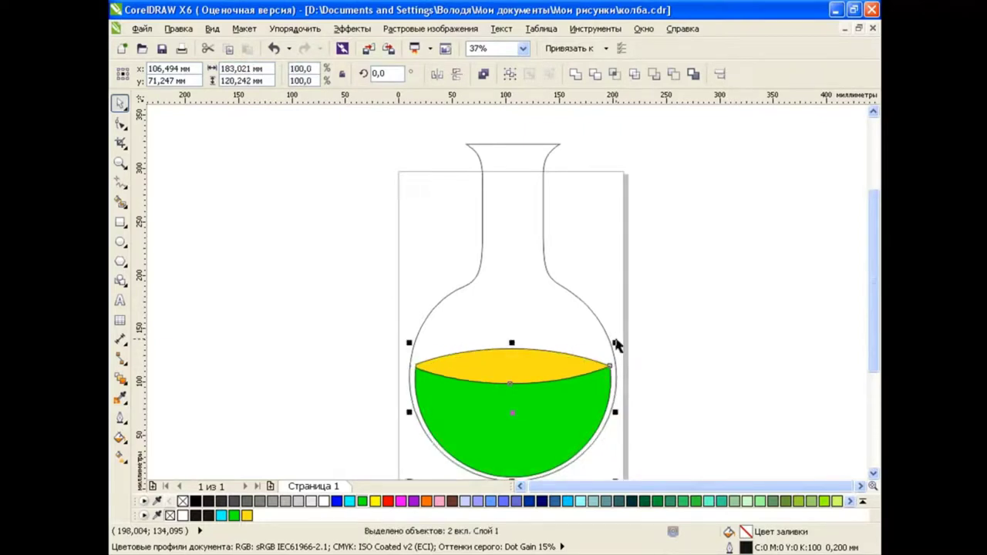
click(679, 340)
Move both liquid shapes to the left of the flask
click(555, 372)
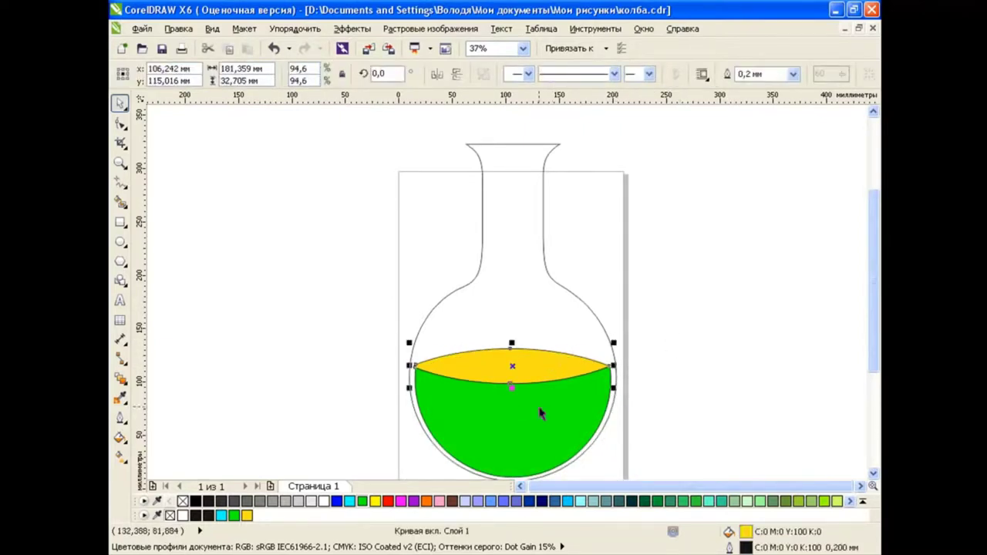
shift+click(540, 414)
drag(517, 416, 270, 354)
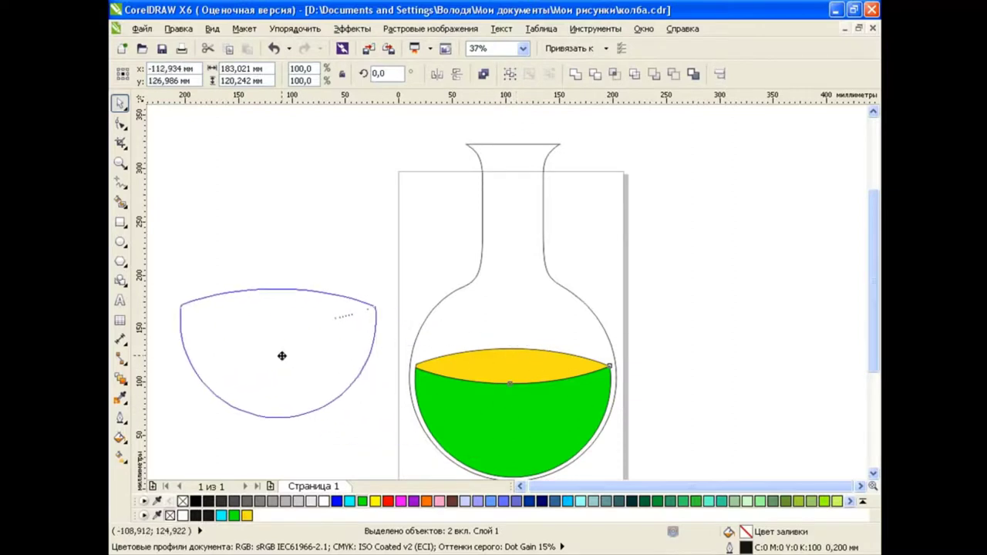
click(682, 350)
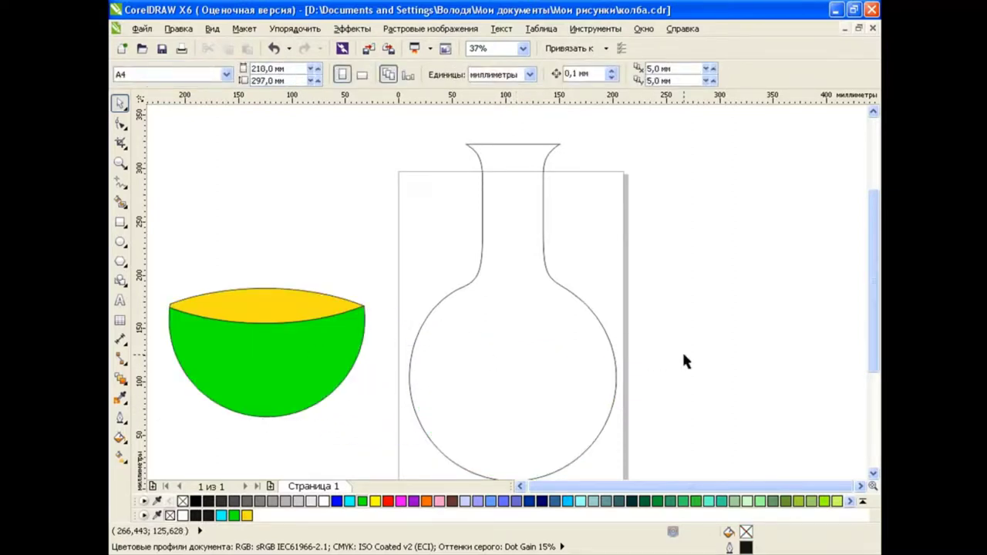
click(517, 234)
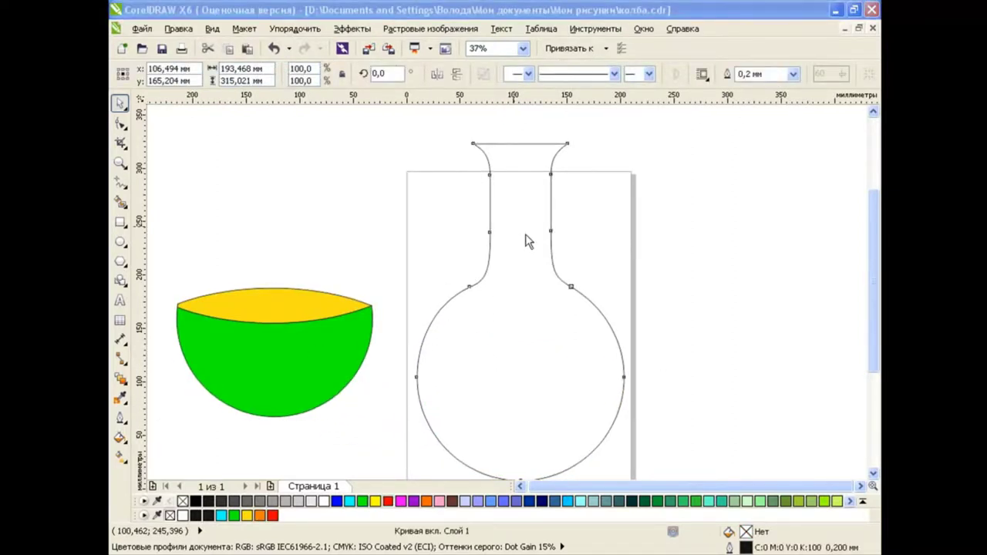
Shrink a copy of the flask outline and reposition its two rim end nodes
click(527, 240)
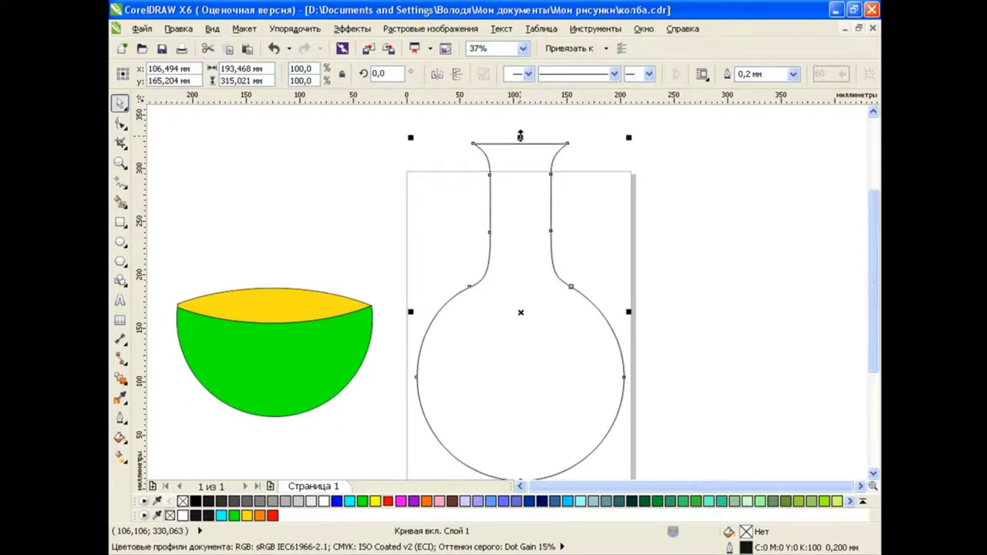
drag(520, 136, 520, 142)
drag(629, 312, 625, 315)
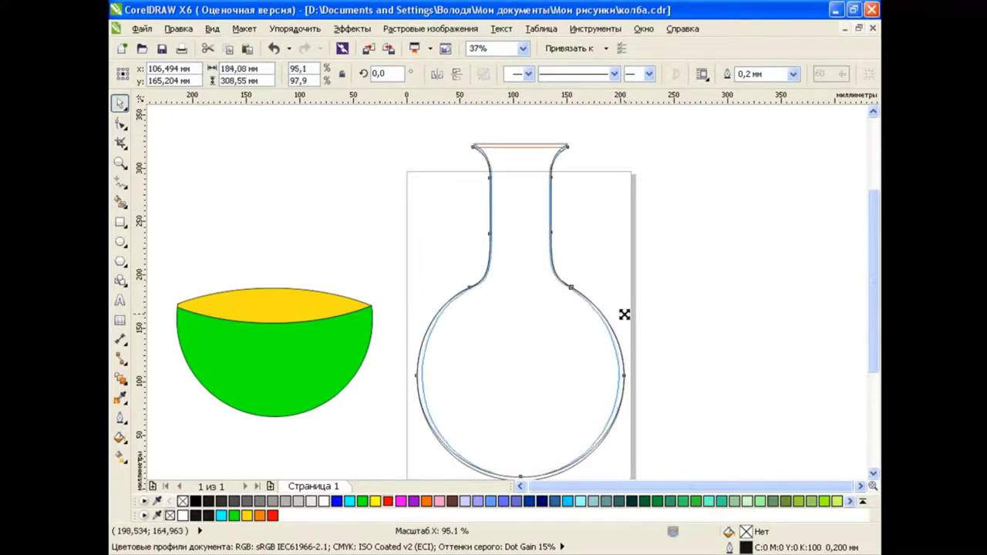
click(119, 124)
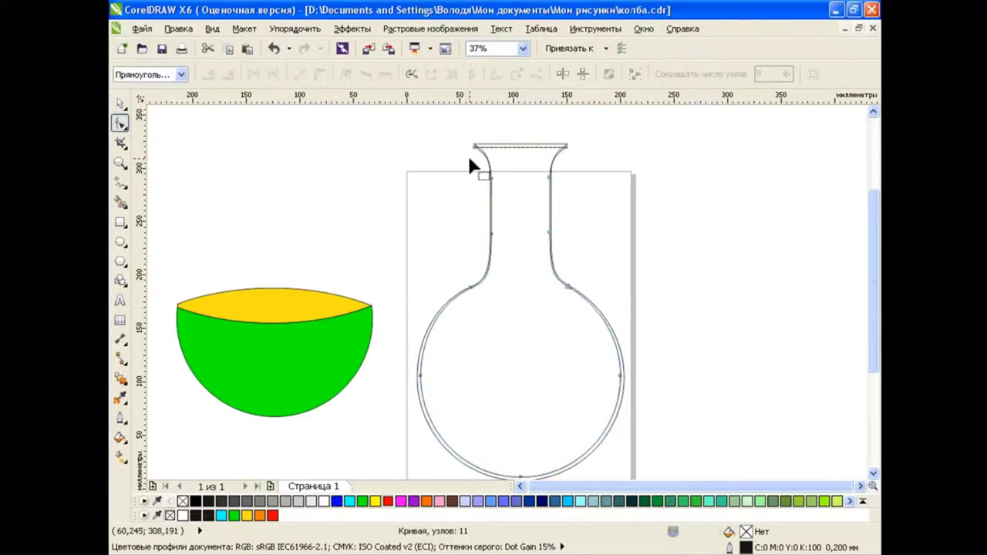
click(476, 148)
shift+click(567, 148)
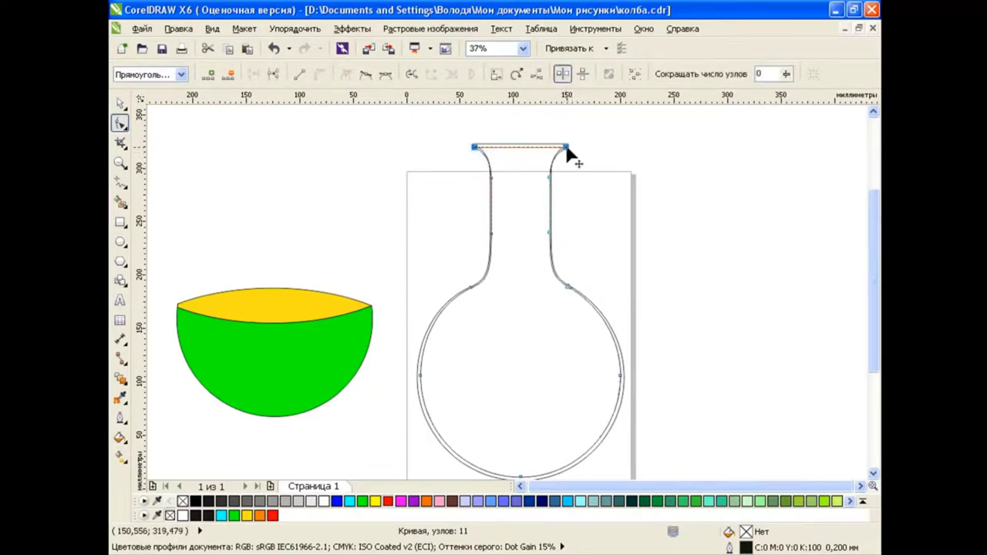
drag(567, 153, 564, 152)
Nudge the inner outline's four neck nodes inward and adjust its base node
scroll(537, 143, up, 2)
drag(391, 176, 612, 337)
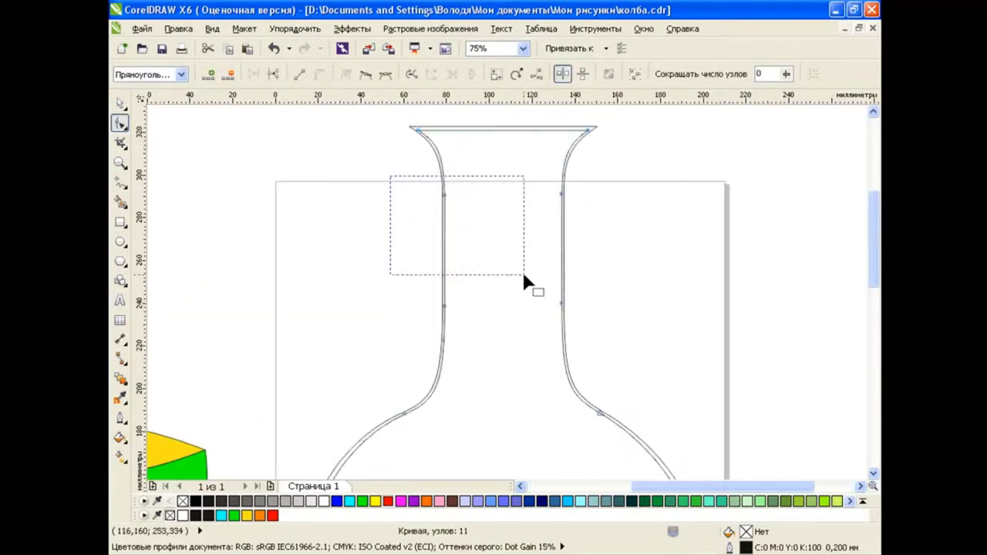
drag(561, 309, 560, 310)
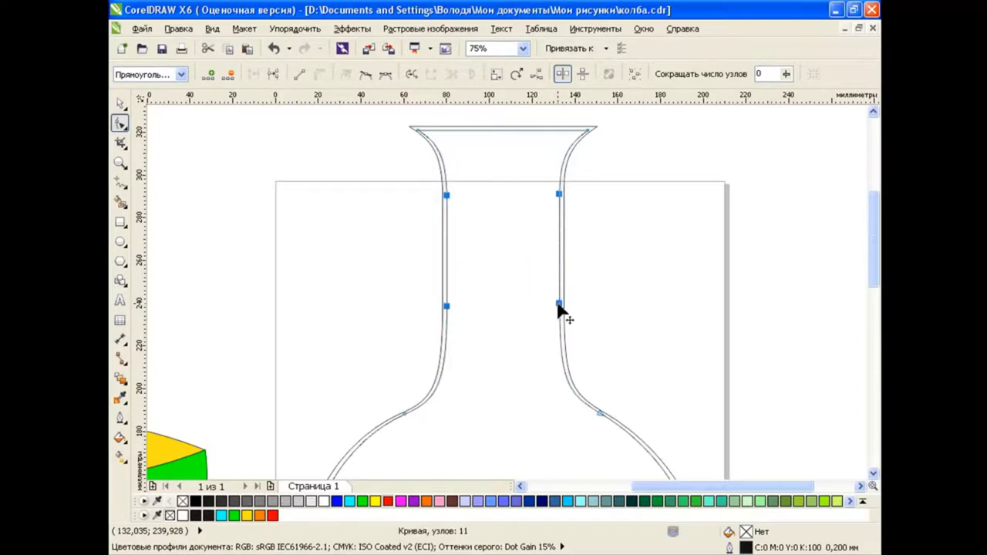
drag(873, 231, 874, 331)
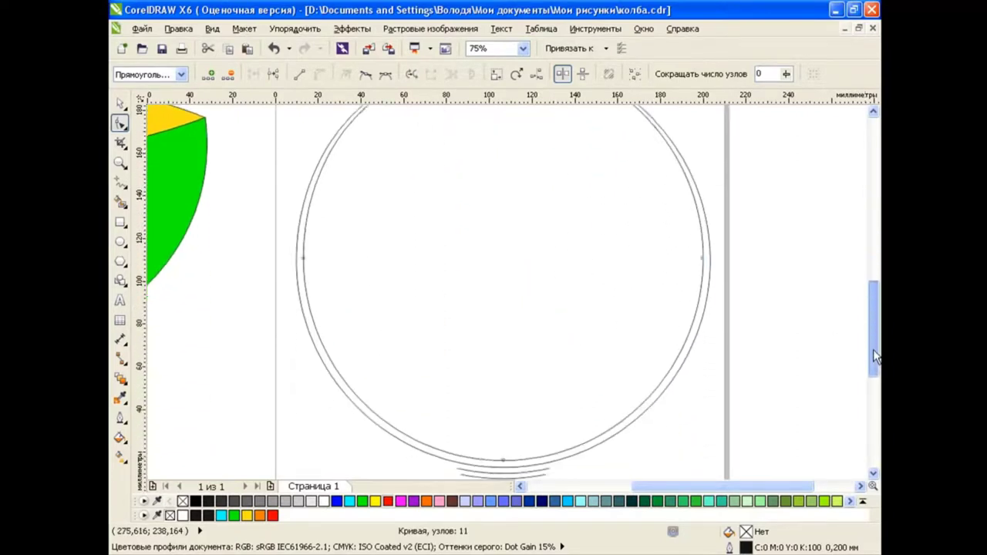
click(504, 425)
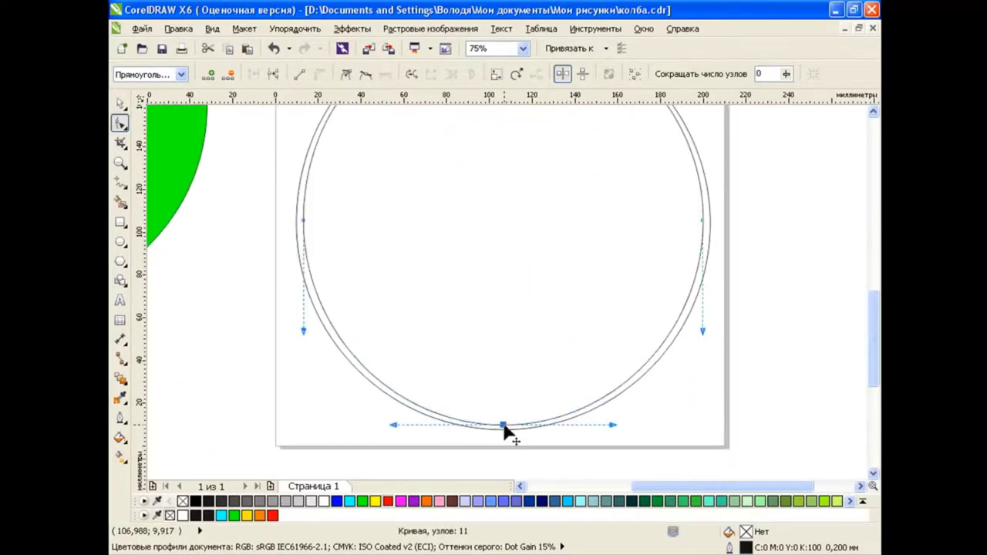
drag(874, 339, 845, 245)
click(120, 103)
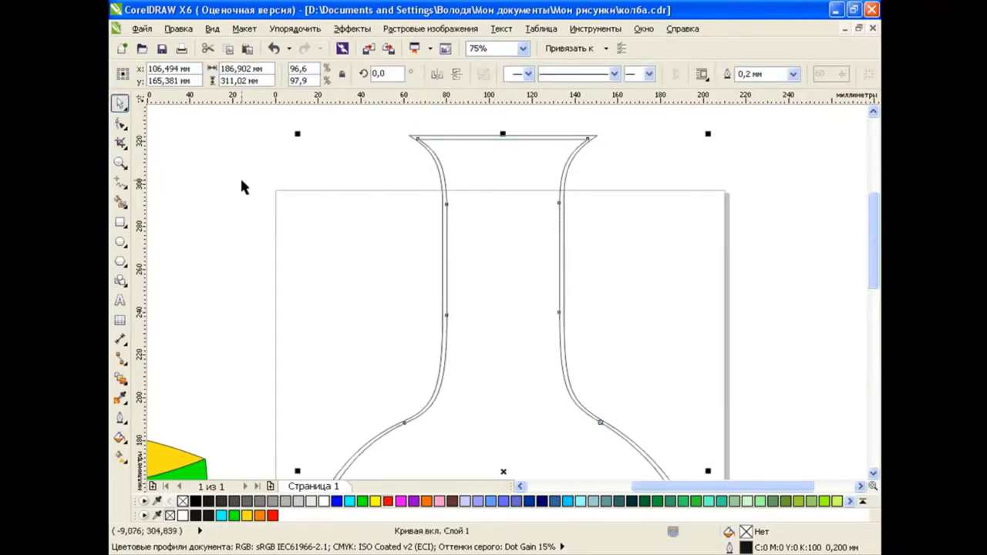
Smart Fill the gap between the two outlines orange, undoing an accidental move
click(119, 200)
click(445, 254)
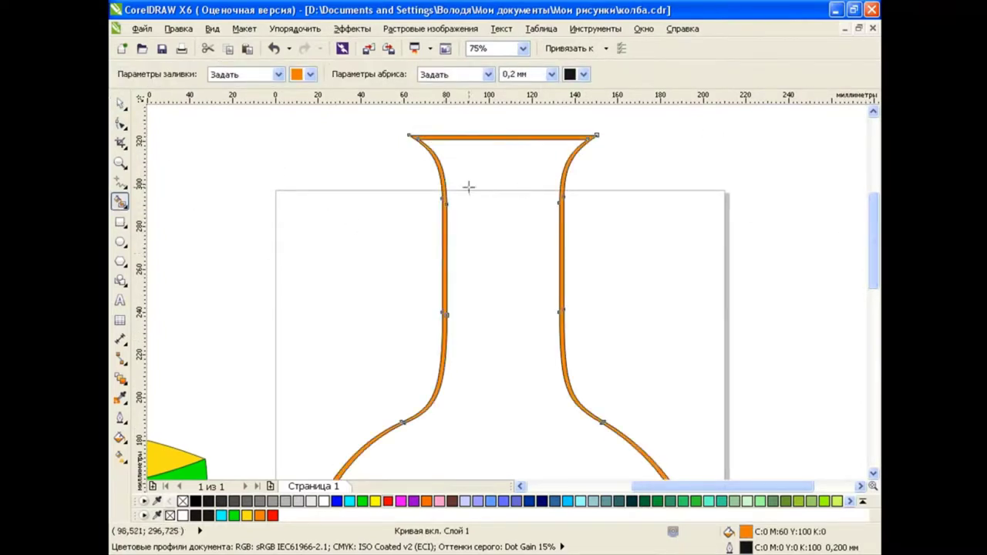
key(space)
drag(445, 233, 381, 216)
click(274, 48)
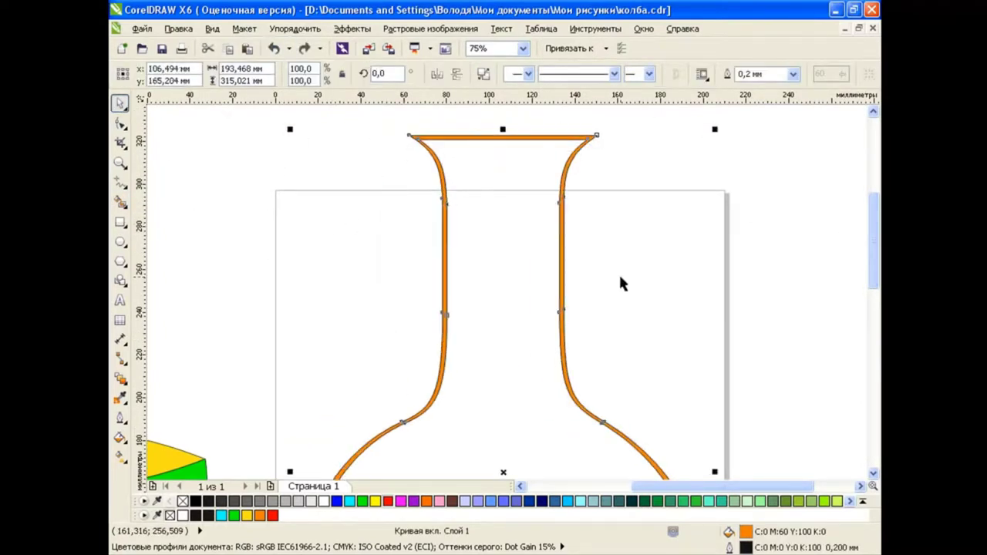
In Object Manager put the orange wall beneath the outline, then shrink the inner outline slightly
click(596, 29)
click(617, 156)
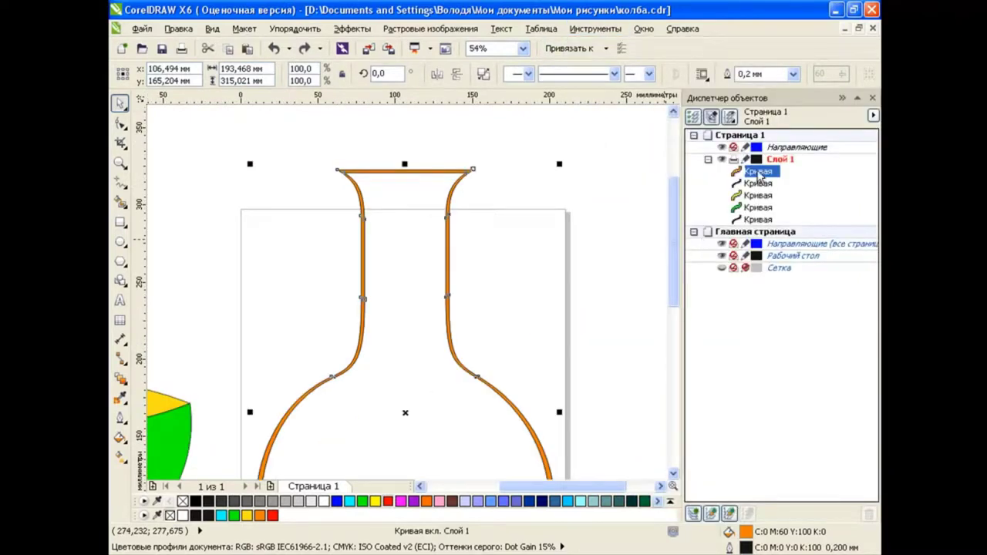
drag(760, 176, 760, 190)
click(759, 171)
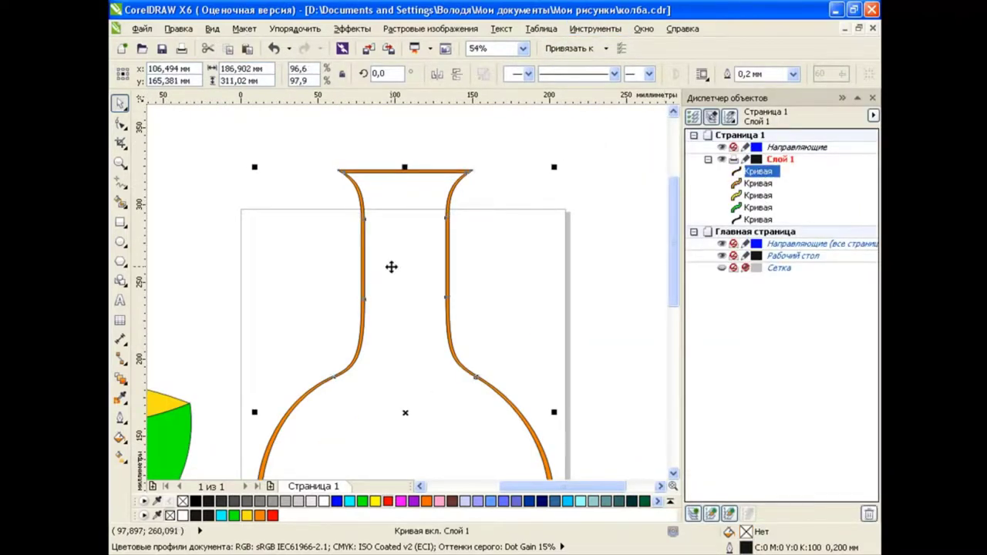
click(873, 97)
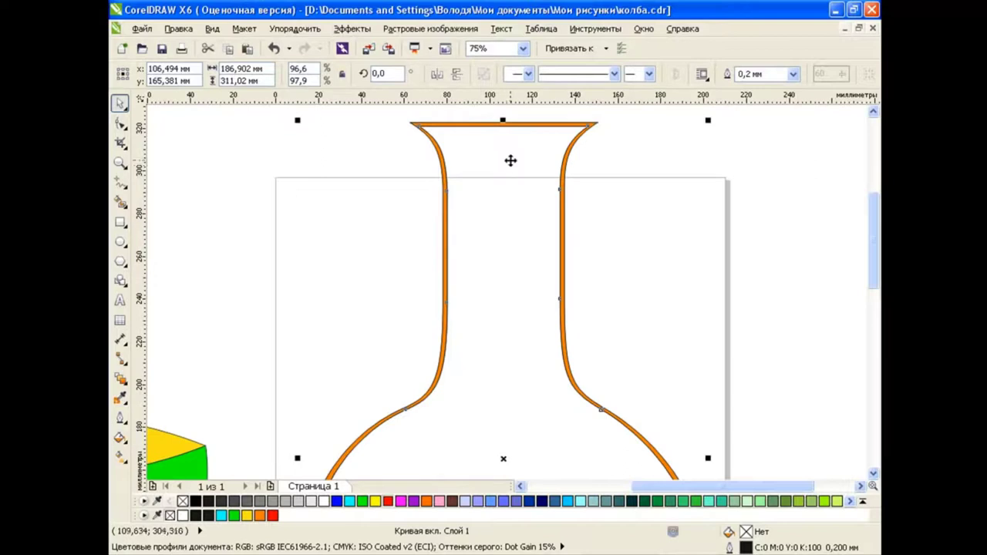
drag(503, 119, 503, 122)
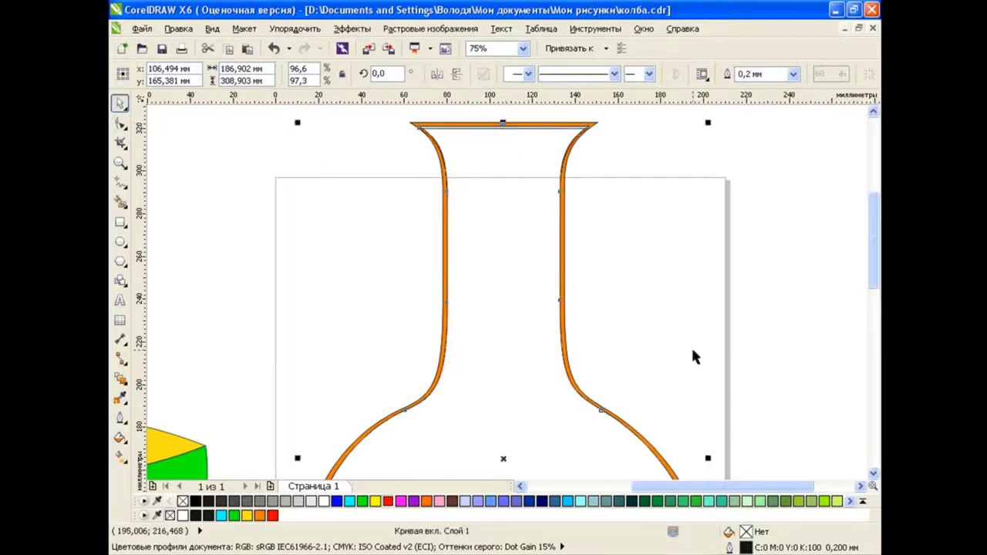
drag(709, 458, 703, 458)
Combine the two flask outlines into one curve with Ctrl+L
click(119, 124)
mouse_move(386, 200)
mouse_down()
mouse_move(571, 315)
mouse_move(555, 301)
mouse_up()
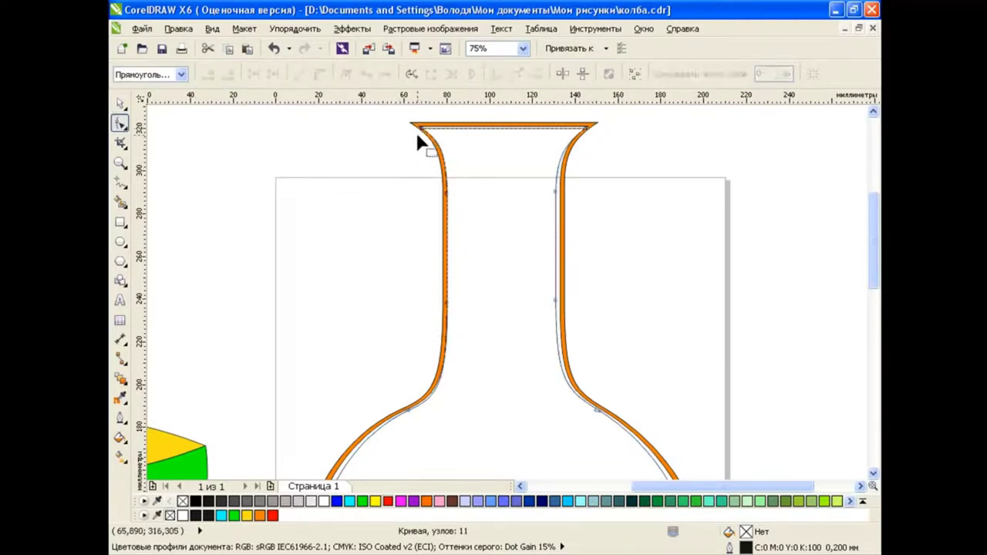
shift+click(588, 130)
key(space)
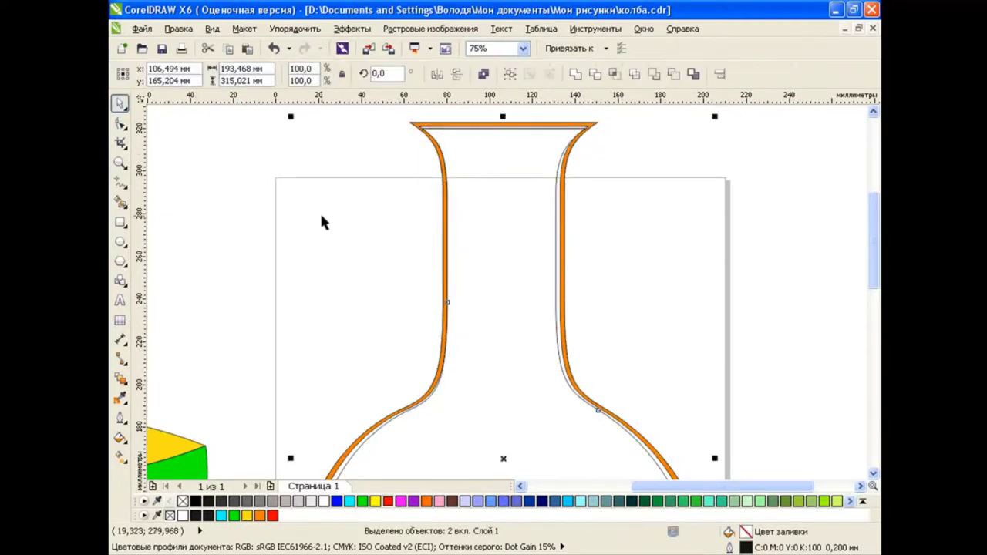
key(ctrl+l)
scroll(537, 113, up, 2)
key(F10)
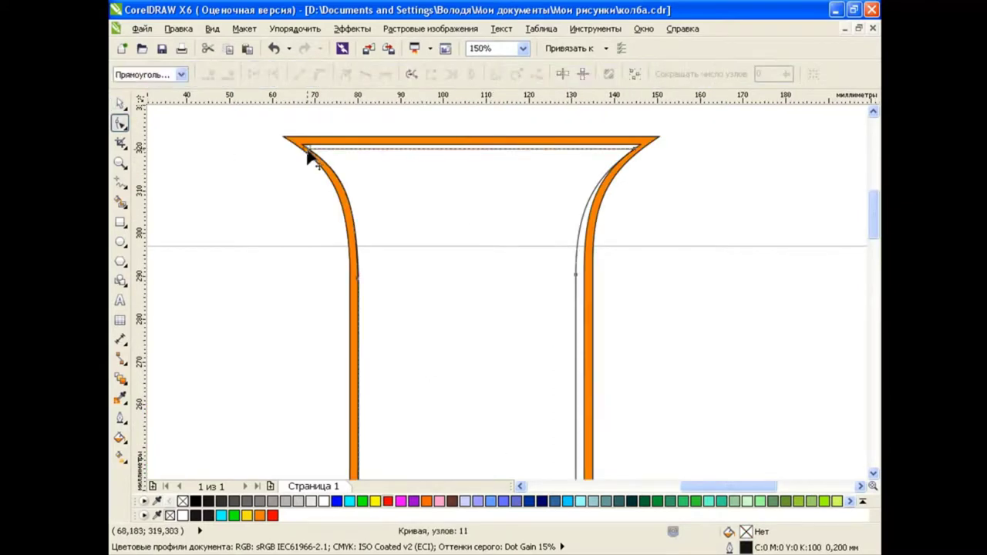
Pull the inner rim nodes inward symmetrically and move the inner left wall closer
drag(635, 150, 631, 148)
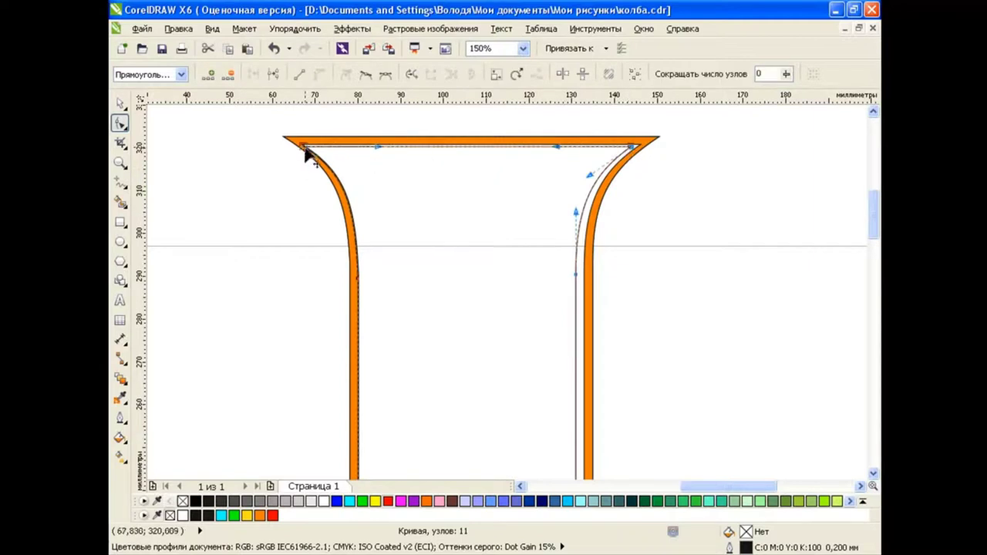
click(564, 74)
drag(631, 148, 622, 149)
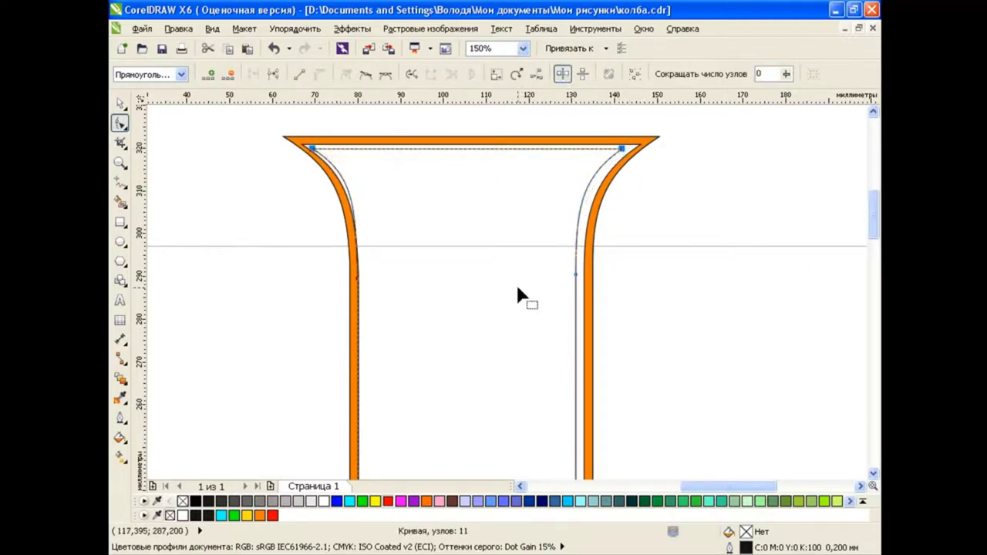
scroll(501, 278, down, 3)
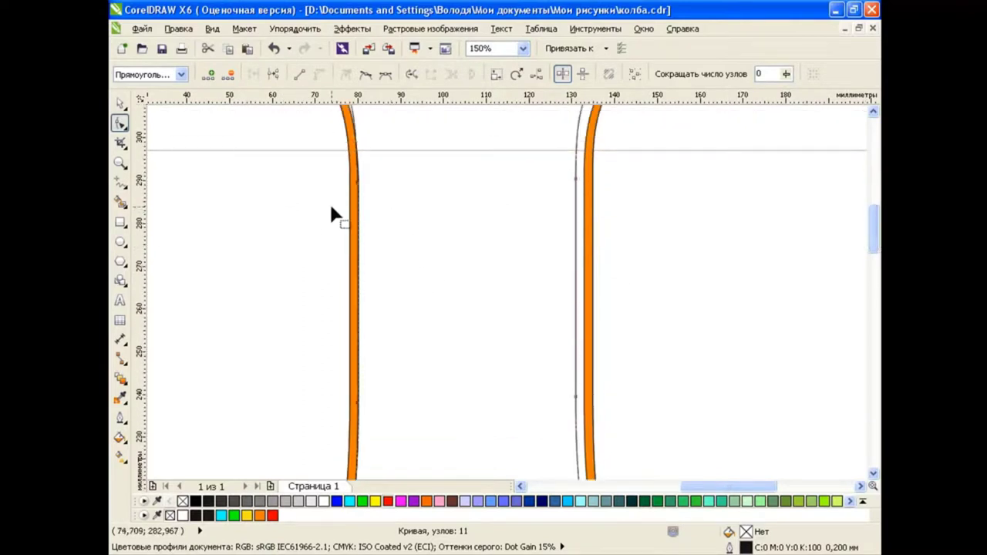
drag(361, 408, 368, 408)
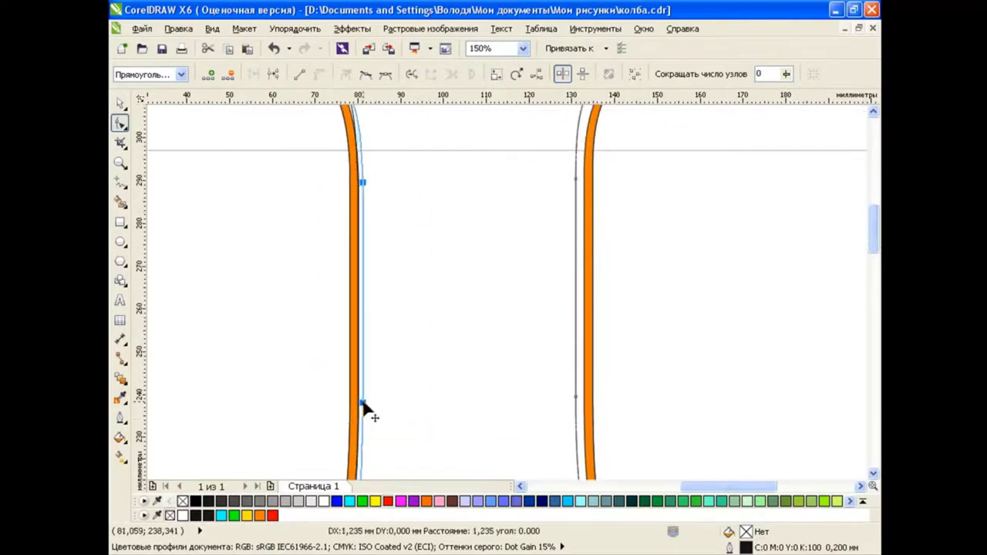
scroll(571, 247, down, 2)
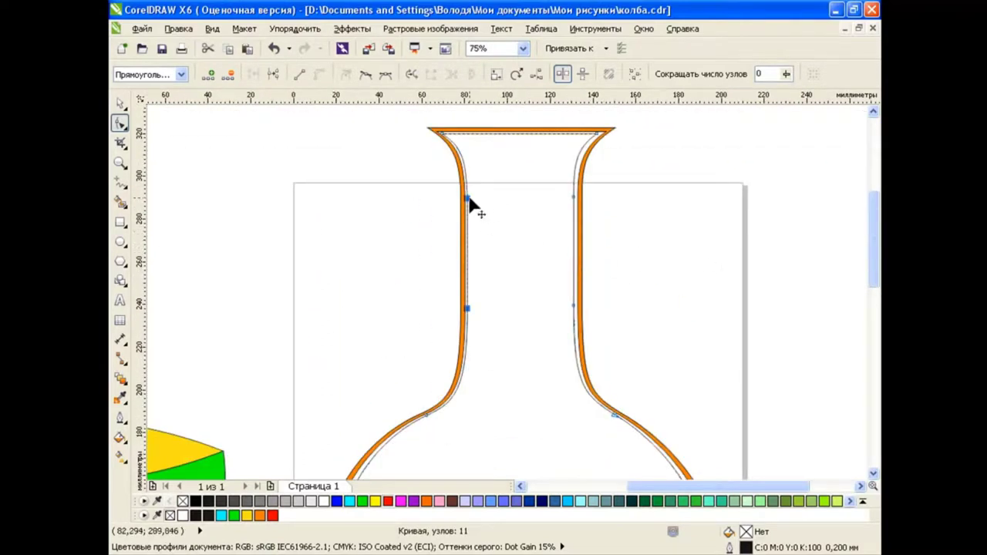
key(space)
click(419, 283)
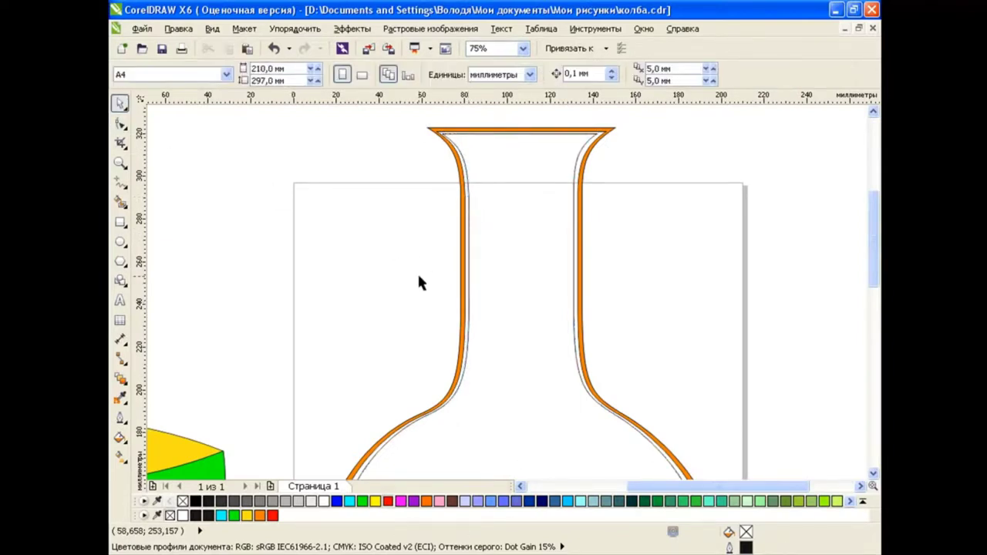
scroll(419, 283, down, 3)
Reshape the inner outline's shoulders and bulb nodes to hug the orange wall
click(429, 220)
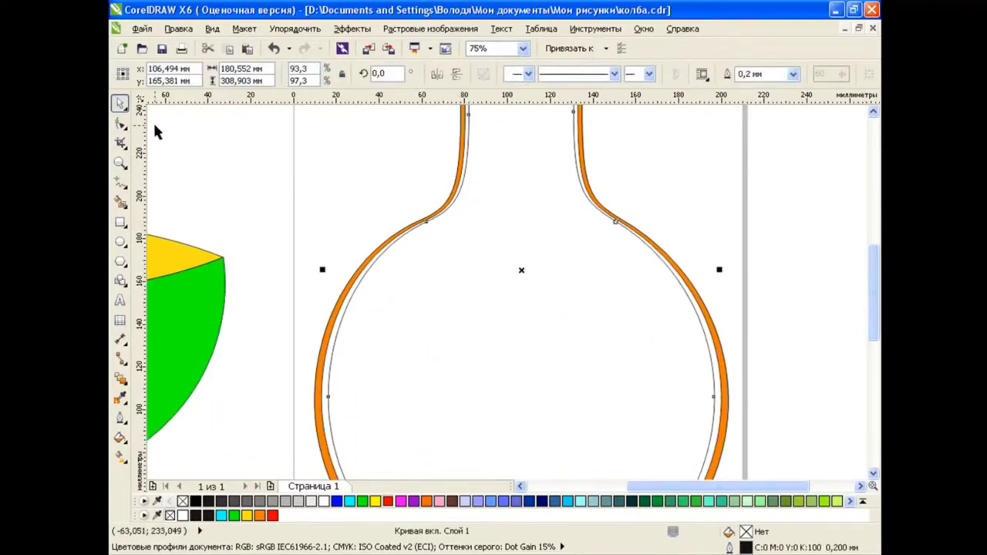
click(120, 124)
click(425, 223)
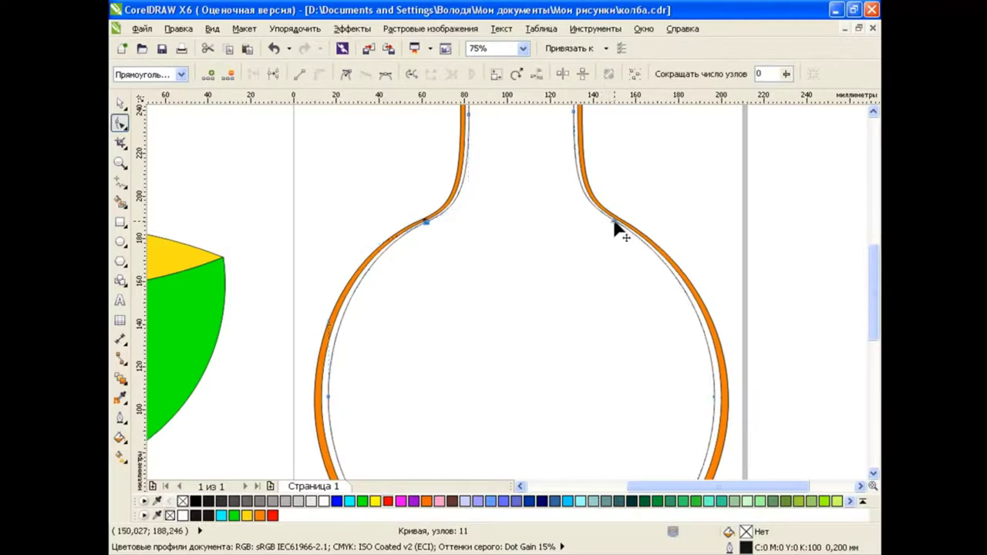
drag(616, 227, 617, 232)
scroll(720, 275, down, 3)
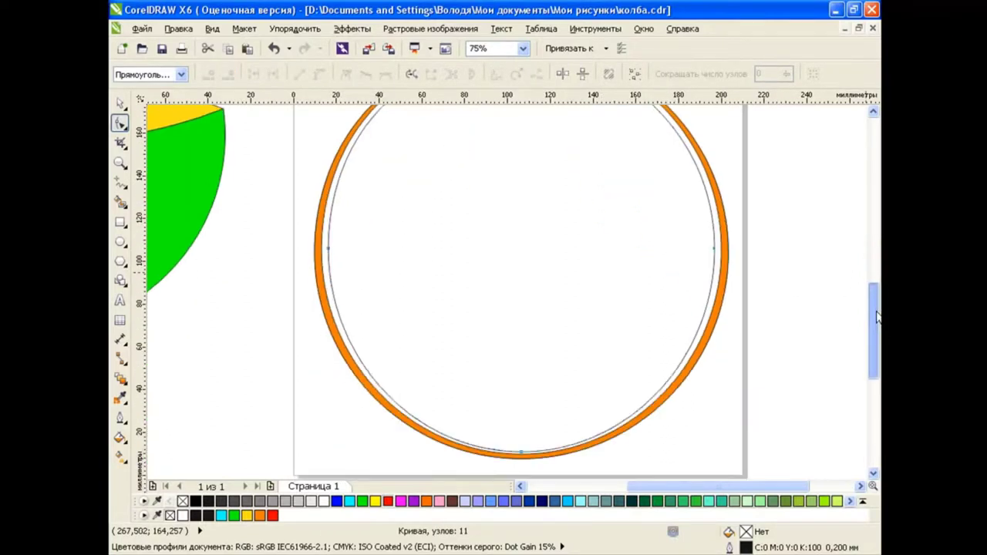
click(723, 254)
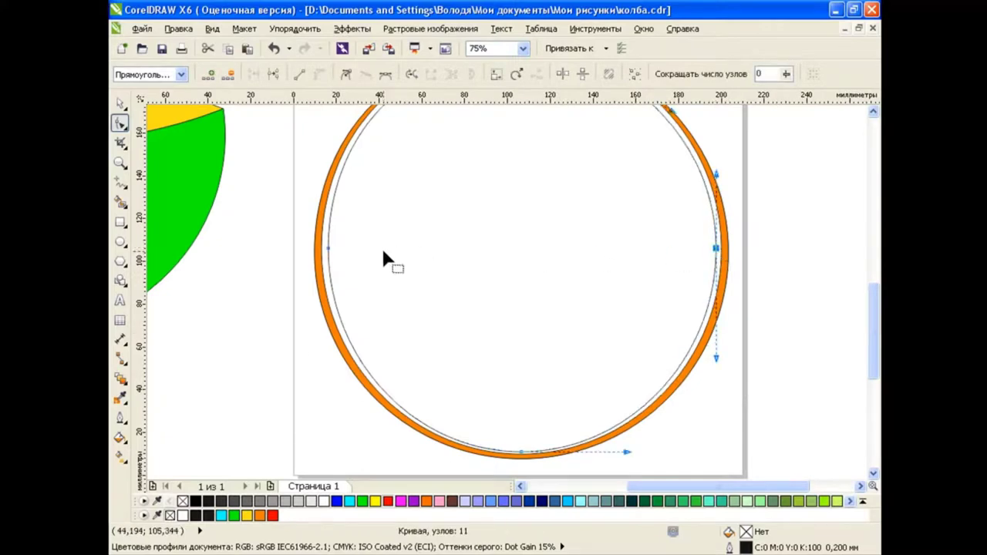
click(327, 248)
drag(874, 331, 874, 241)
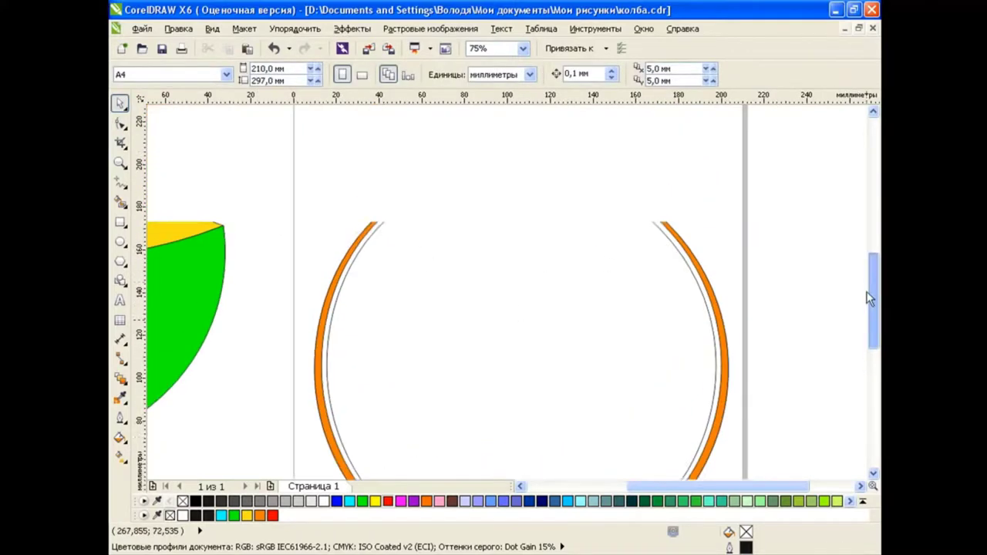
scroll(516, 225, down, 2)
scroll(514, 359, up, 2)
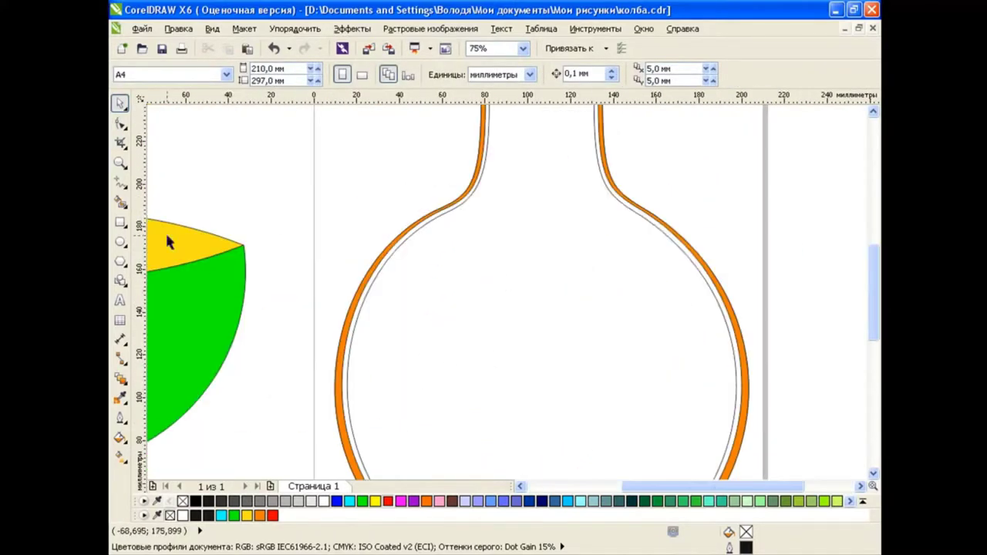
Smart Fill the gap inside the orange wall with olive green
click(119, 200)
click(310, 74)
click(310, 148)
Fill the gap between the orange wall and inner outline with olive, then check the band's placement
click(372, 275)
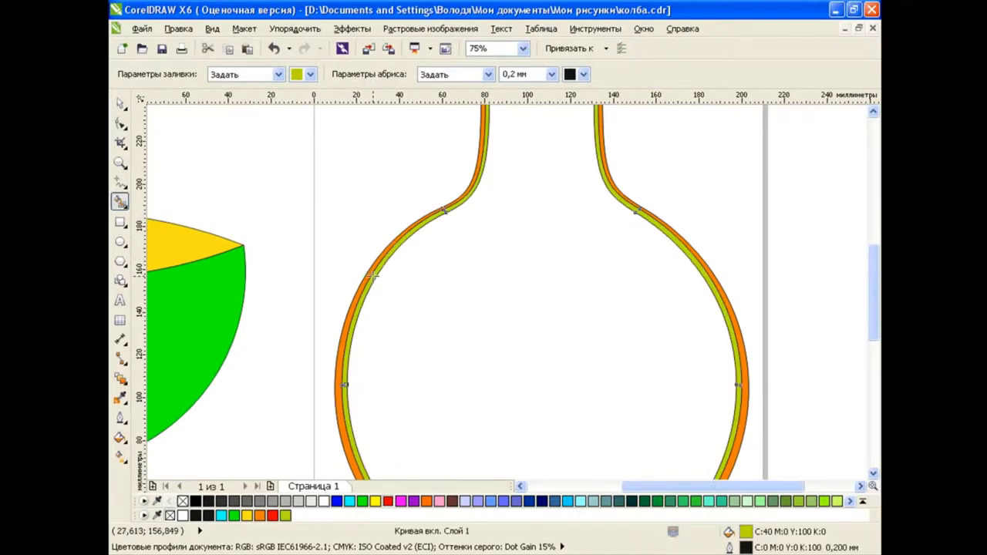
click(120, 103)
scroll(530, 273, down, 2)
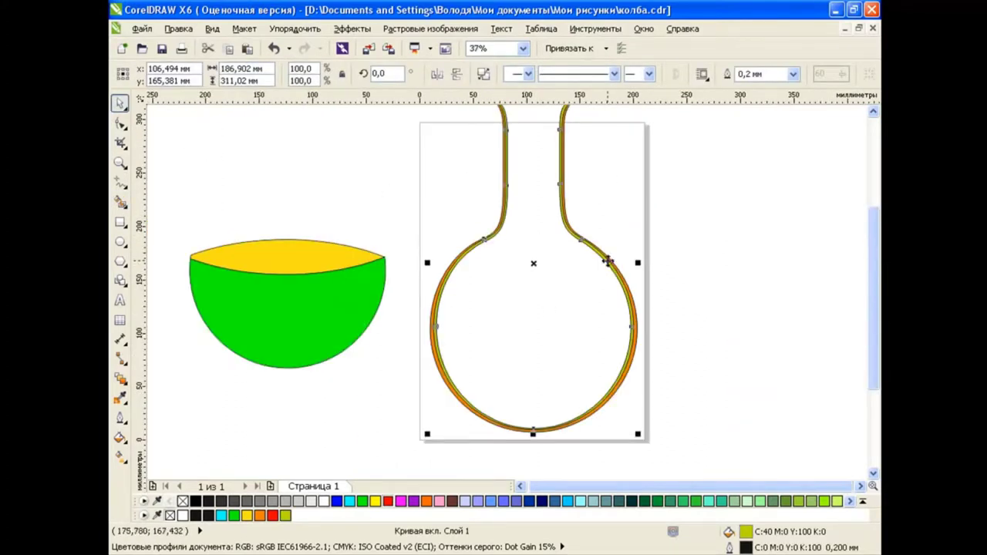
drag(496, 235, 639, 235)
click(274, 48)
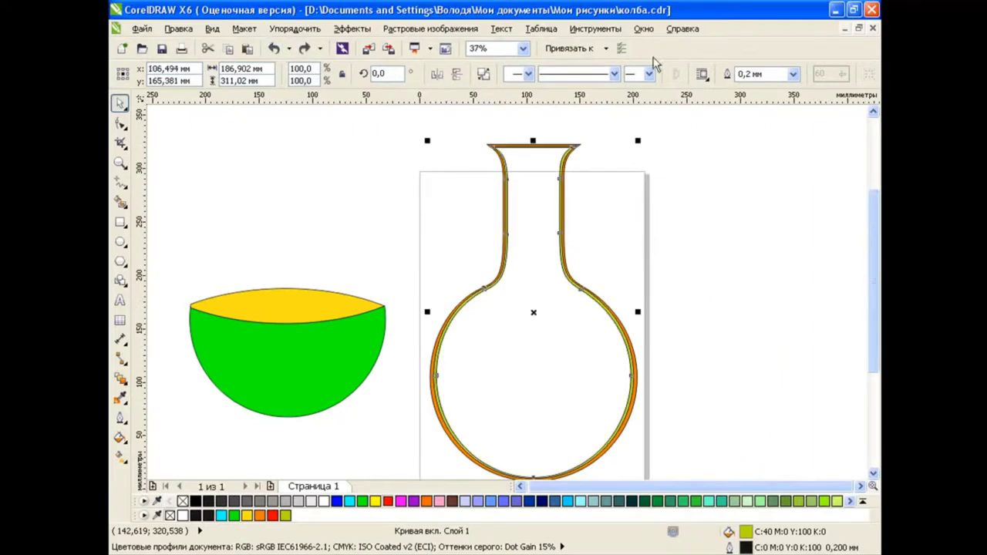
Move a flask wall curve lower in the Object Manager stacking order, undoing a stray move
click(595, 28)
click(617, 150)
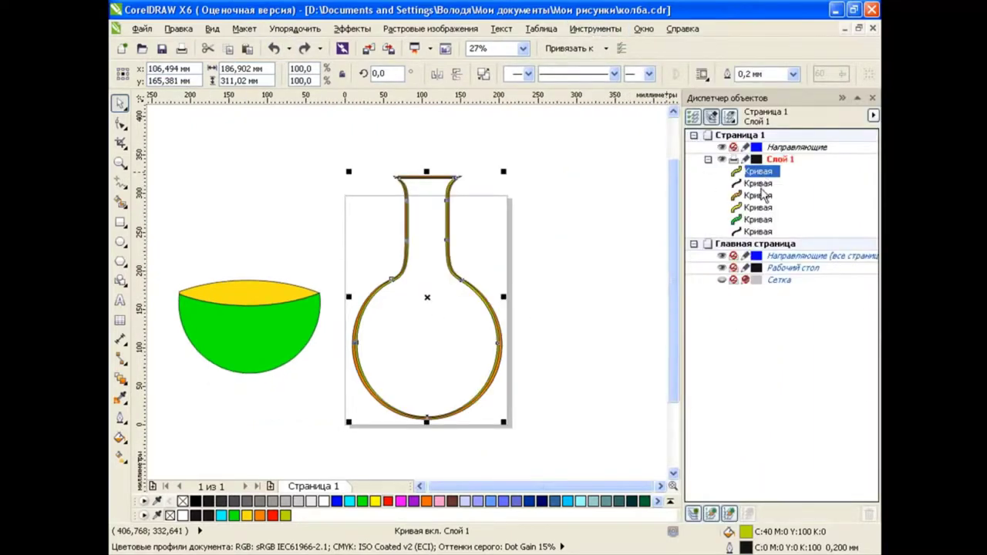
drag(762, 194, 762, 207)
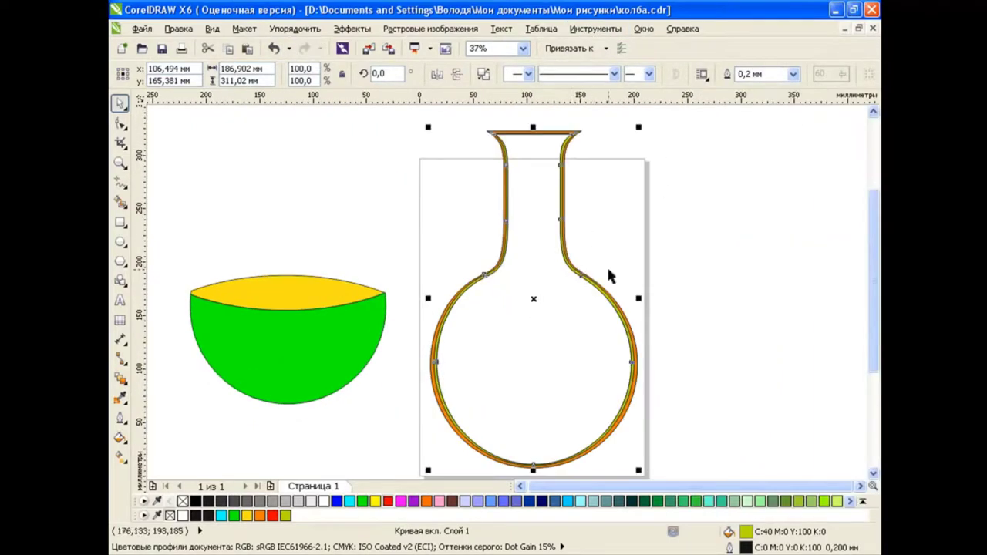
click(542, 335)
drag(540, 328, 580, 319)
key(ctrl+z)
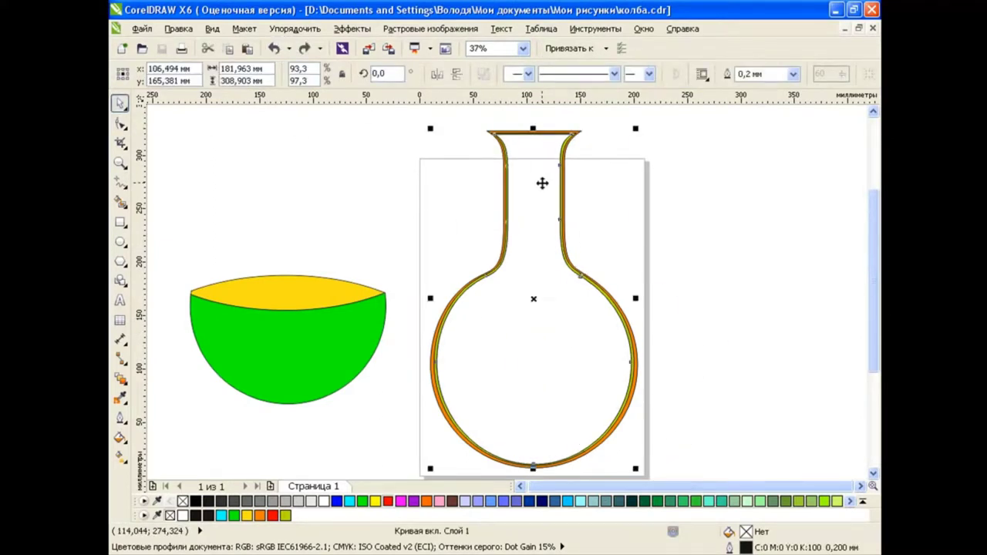
Delete the inner outline's top corner nodes and pull its top arc into an arch just below the rim
scroll(564, 209, up, 1)
scroll(564, 209, up, 2)
key(F10)
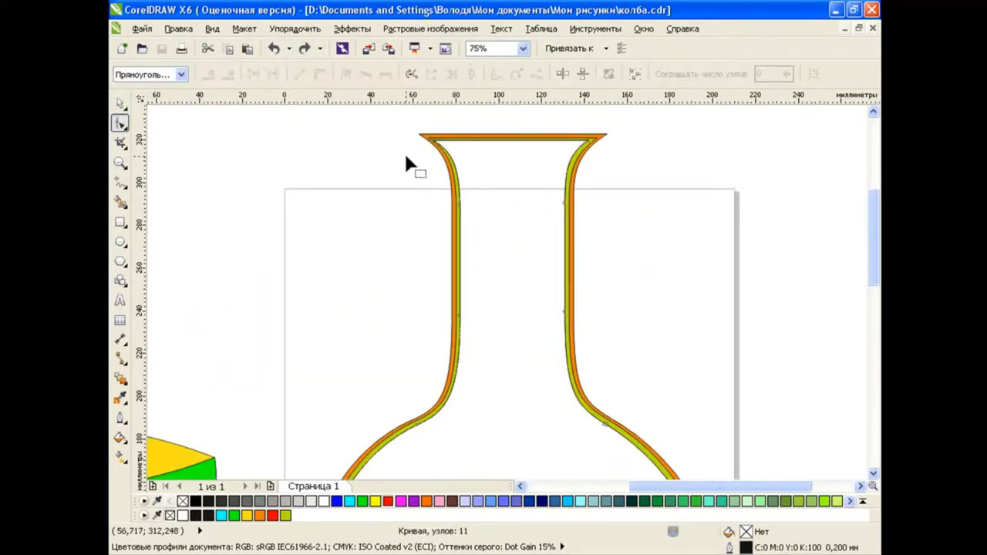
click(461, 207)
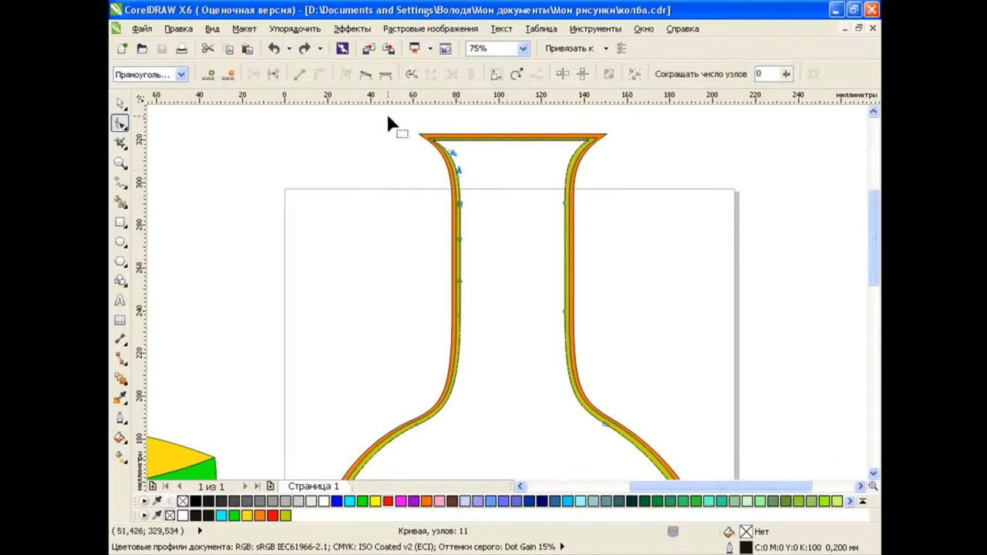
drag(388, 124, 474, 157)
shift+click(599, 136)
key(Delete)
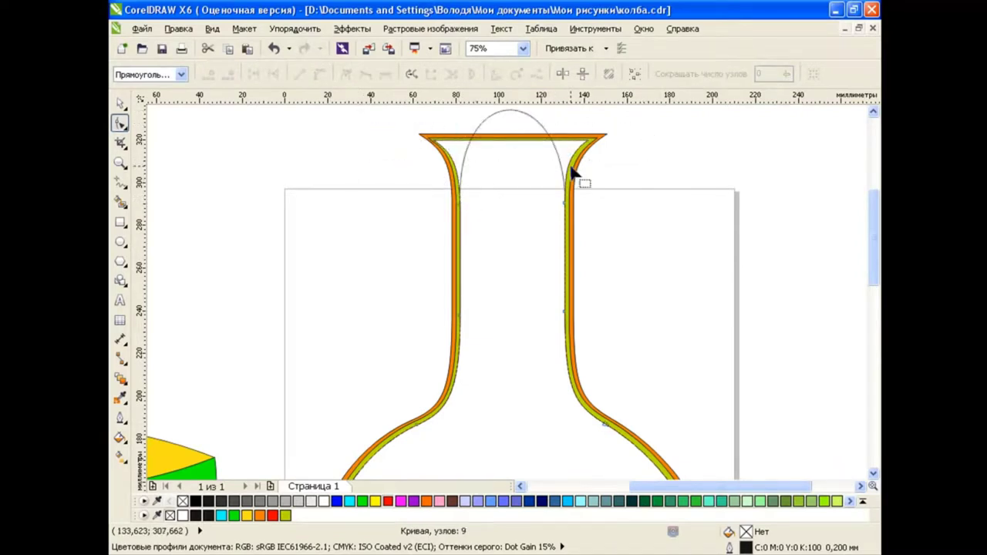
drag(508, 114, 510, 162)
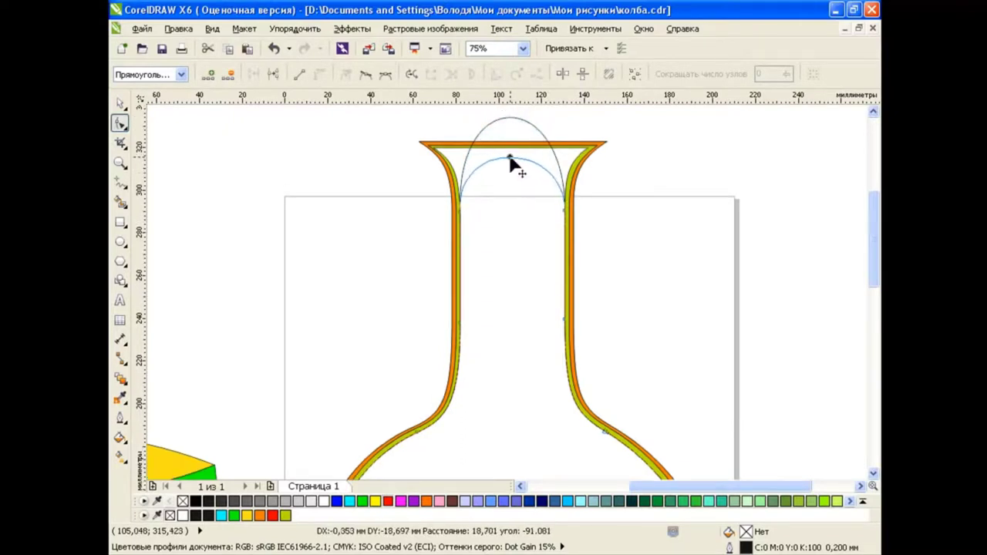
drag(510, 162, 510, 163)
key(space)
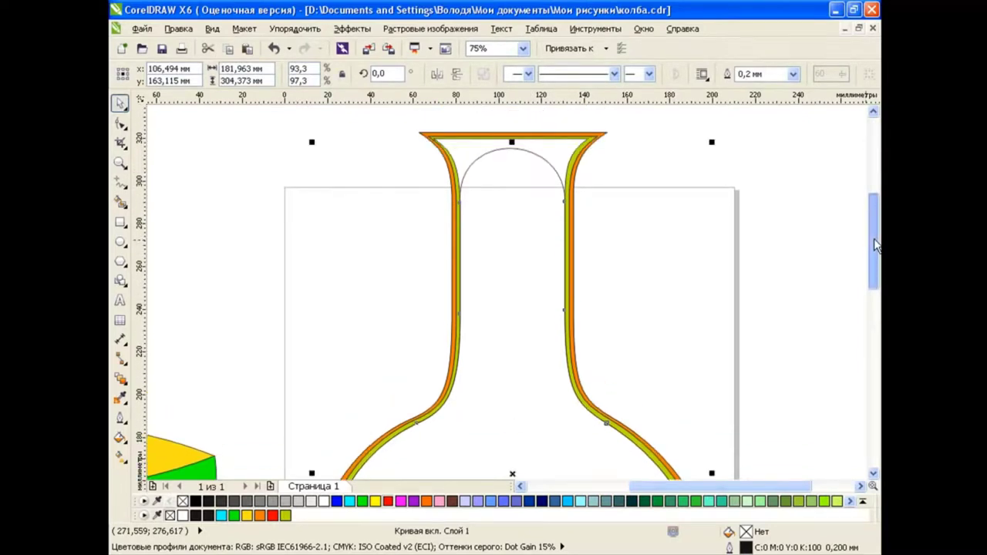
scroll(561, 285, down, 2)
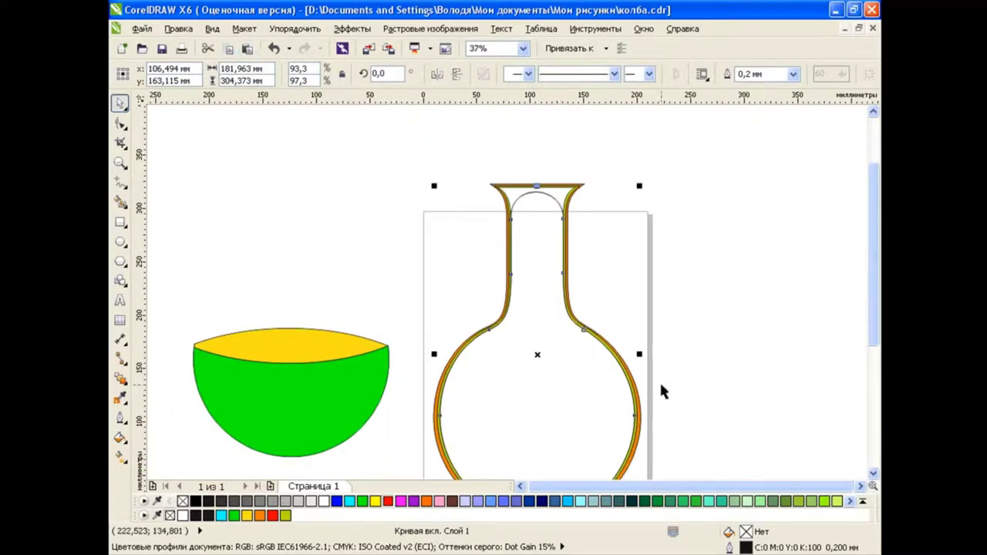
Make the inner flask outline slightly narrower and shorter to sit inside the walls
drag(872, 312, 870, 358)
drag(639, 271, 632, 270)
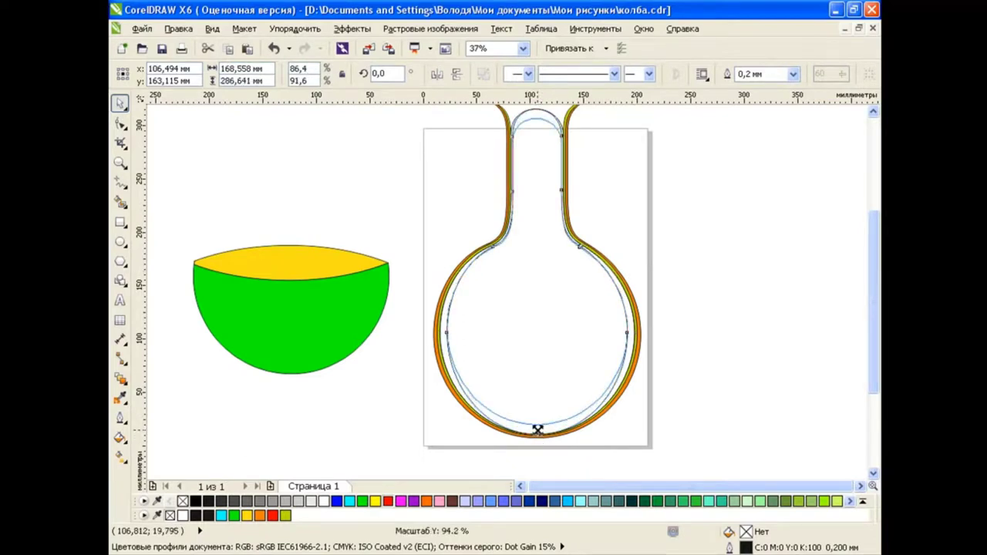
drag(538, 439, 538, 430)
scroll(526, 196, up, 1)
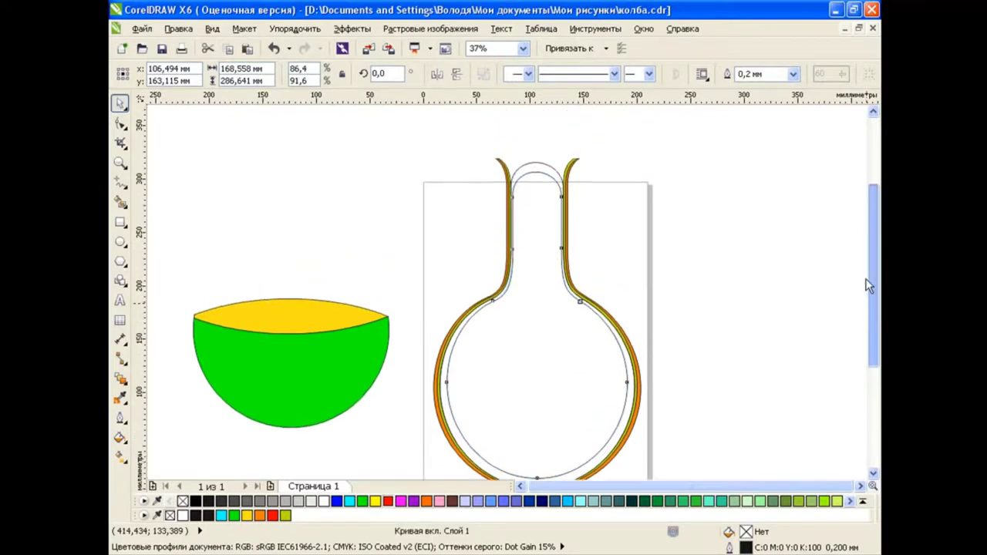
scroll(527, 197, up, 1)
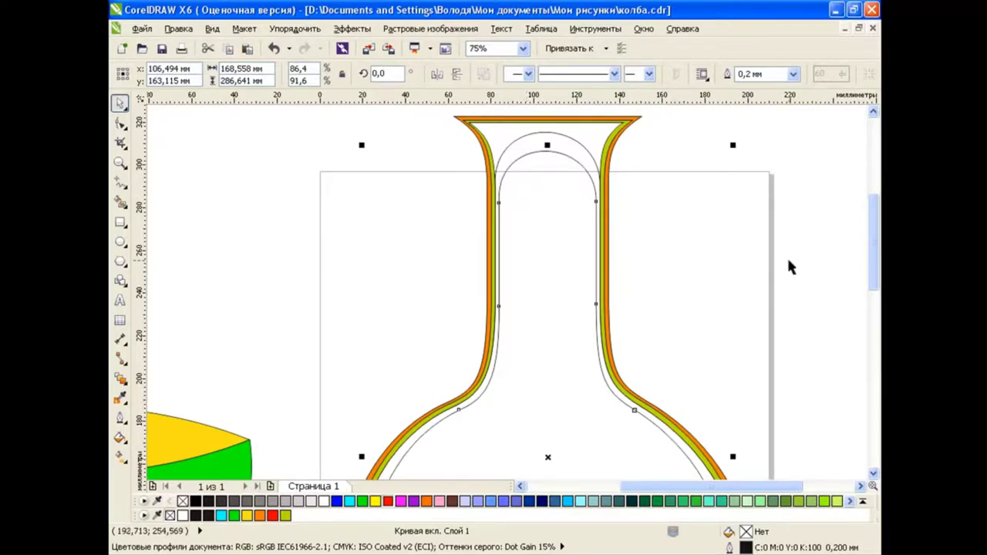
drag(874, 244, 874, 274)
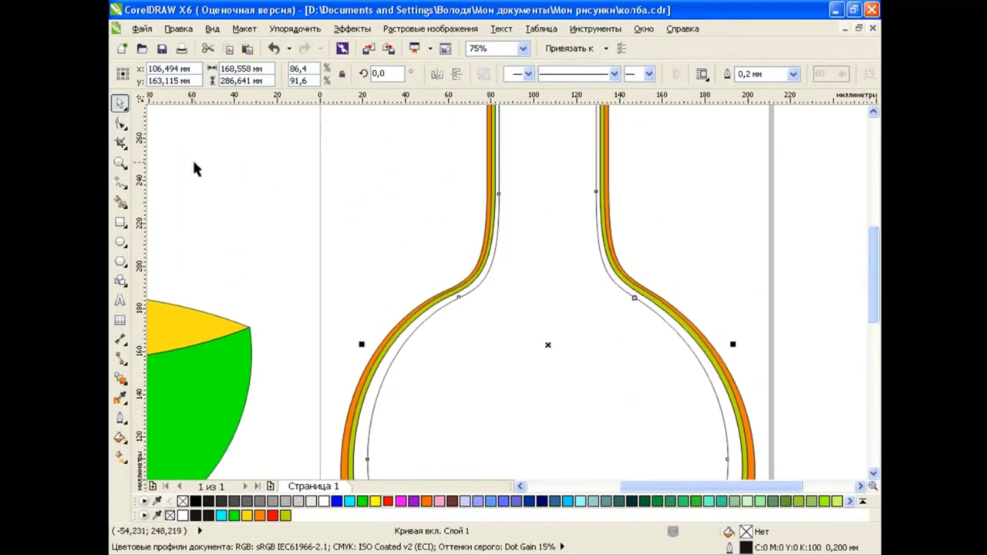
Pull the inner outline's neck lines inward and raise its arched top above the rim
key(F10)
click(459, 297)
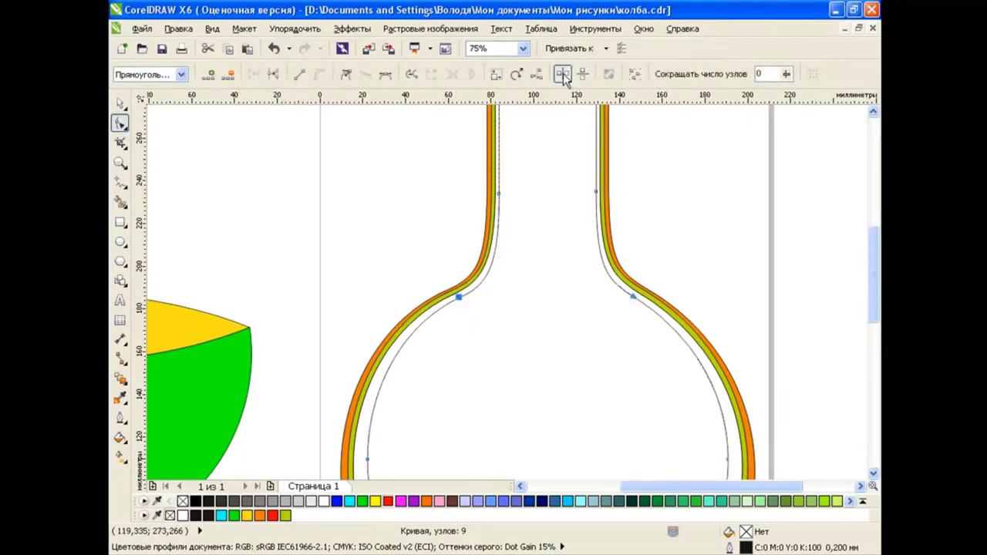
drag(634, 301, 630, 301)
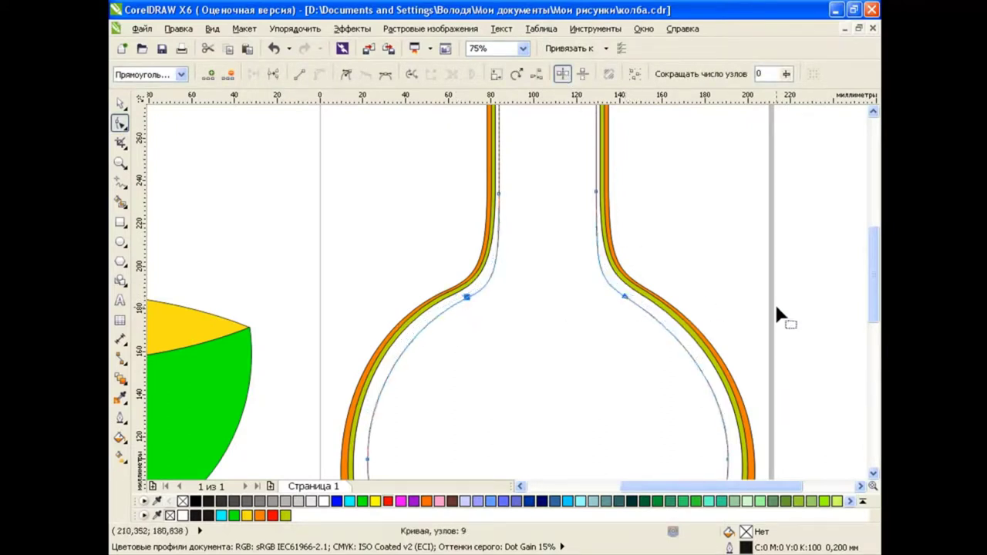
drag(874, 302, 862, 276)
drag(440, 177, 530, 305)
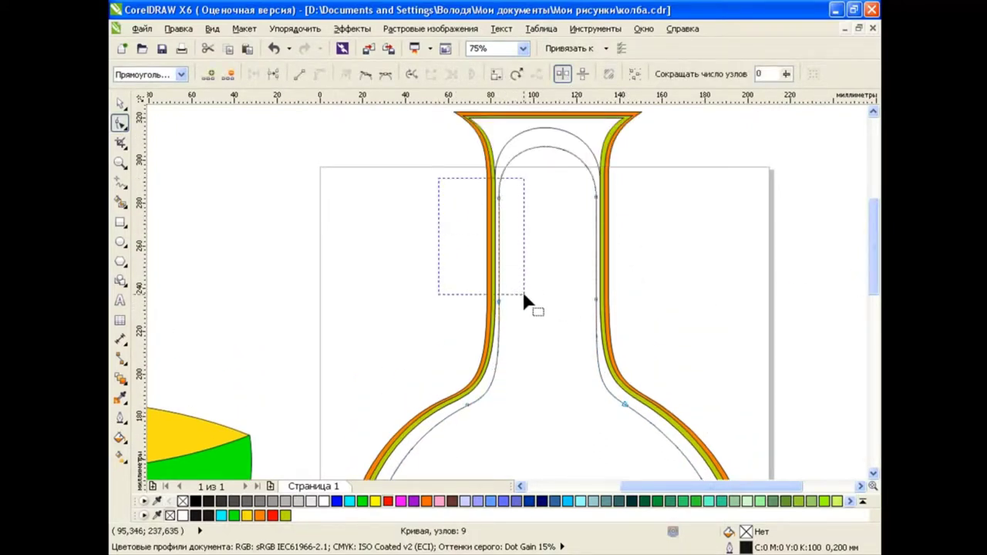
drag(598, 302, 588, 302)
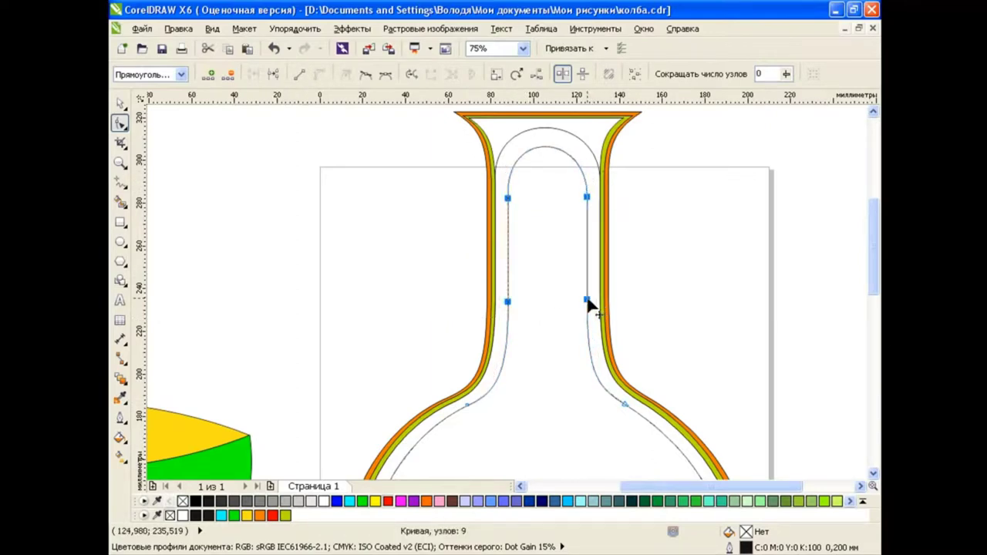
scroll(847, 292, up, 3)
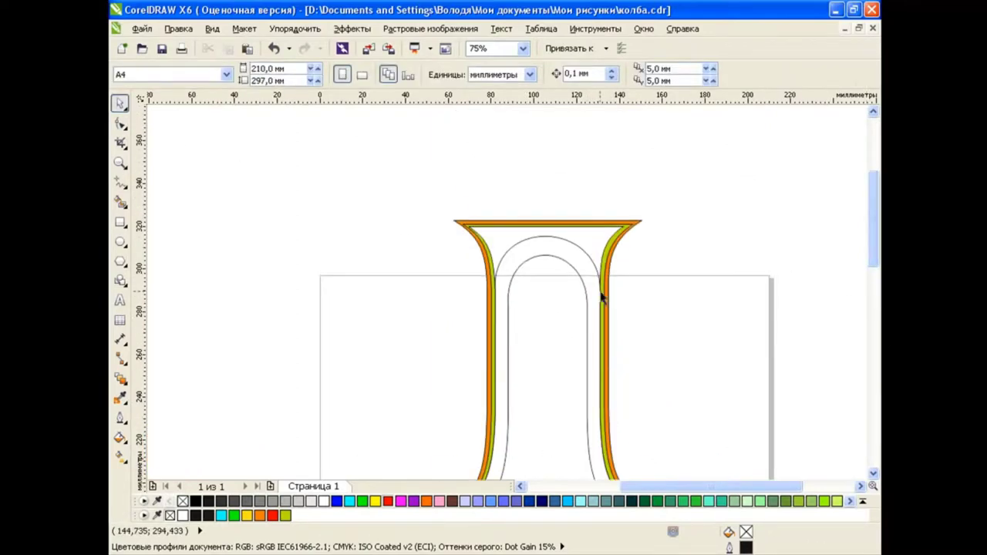
mouse_move(454, 245)
mouse_down()
mouse_move(591, 310)
mouse_move(590, 237)
mouse_up()
scroll(576, 251, down, 3)
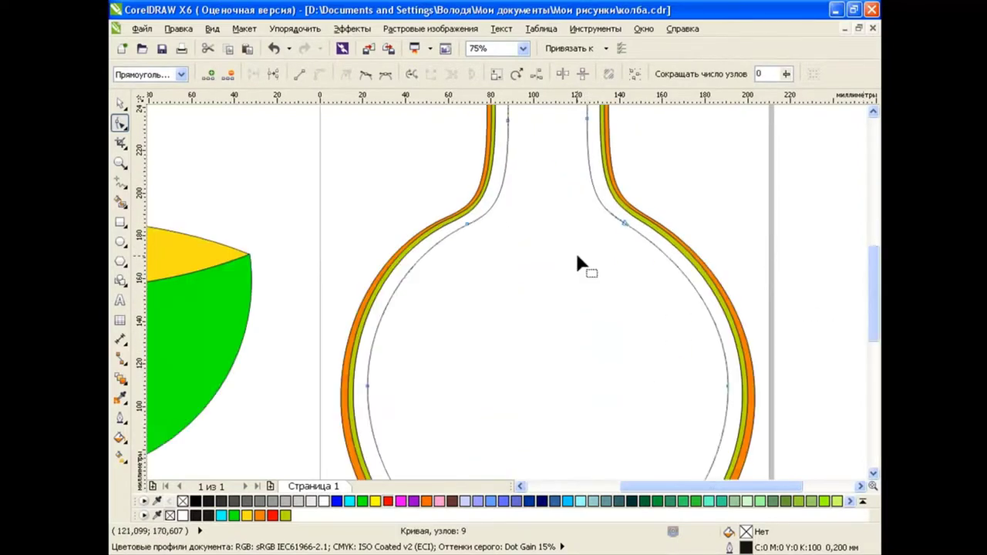
scroll(752, 298, down, 1)
Smart-fill the band just inside the flask walls with green
click(120, 103)
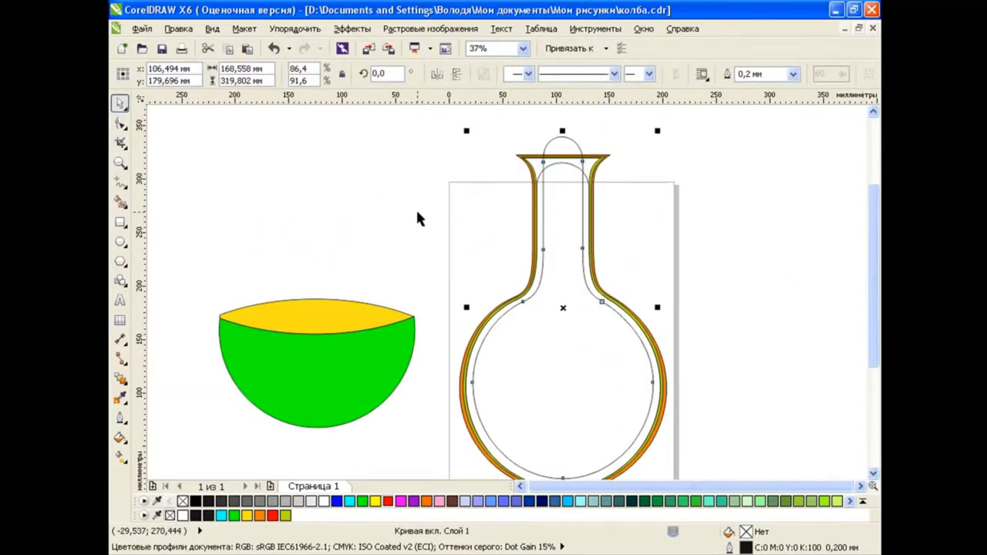
click(416, 207)
click(121, 202)
click(310, 74)
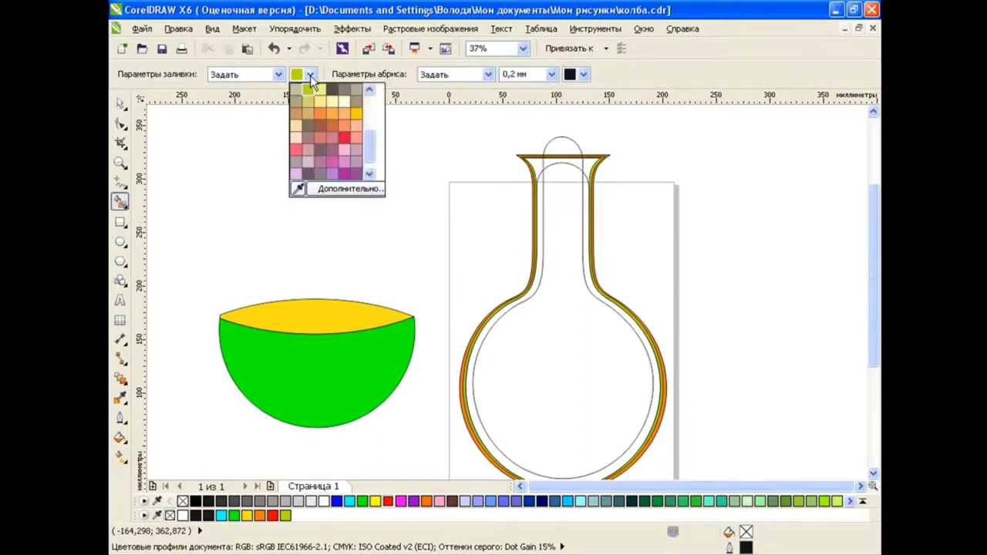
click(309, 100)
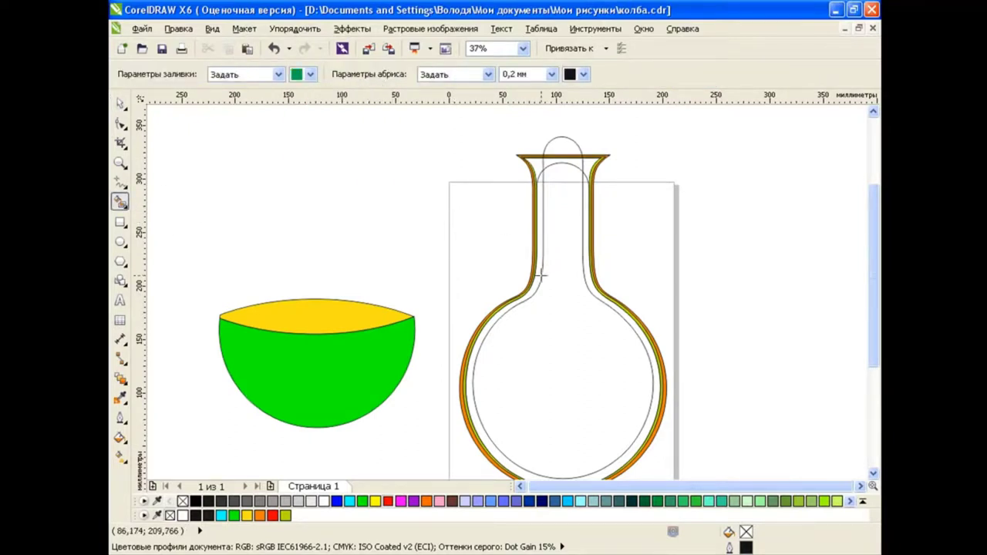
click(541, 276)
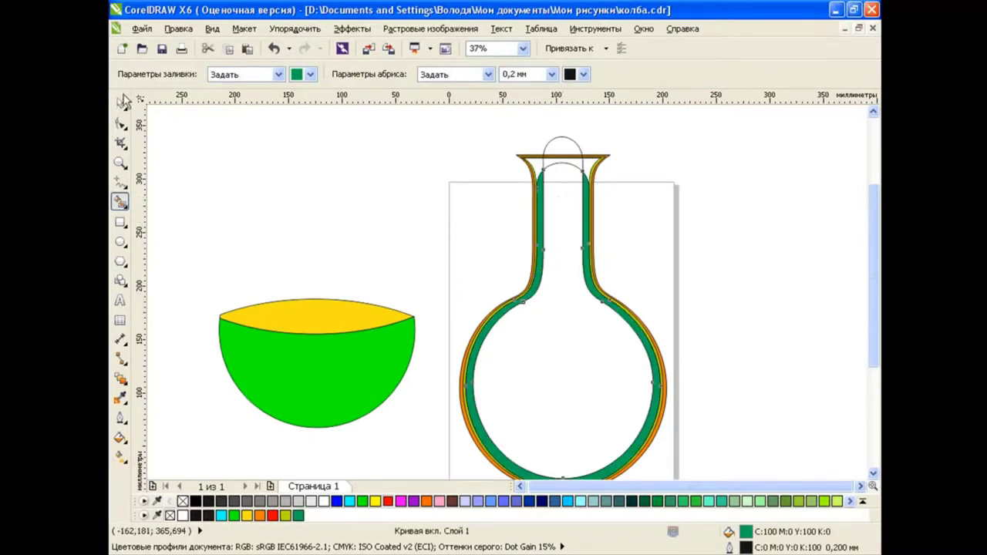
Move the leftover empty inner outline aside and delete it
click(121, 102)
click(420, 231)
drag(591, 190, 432, 182)
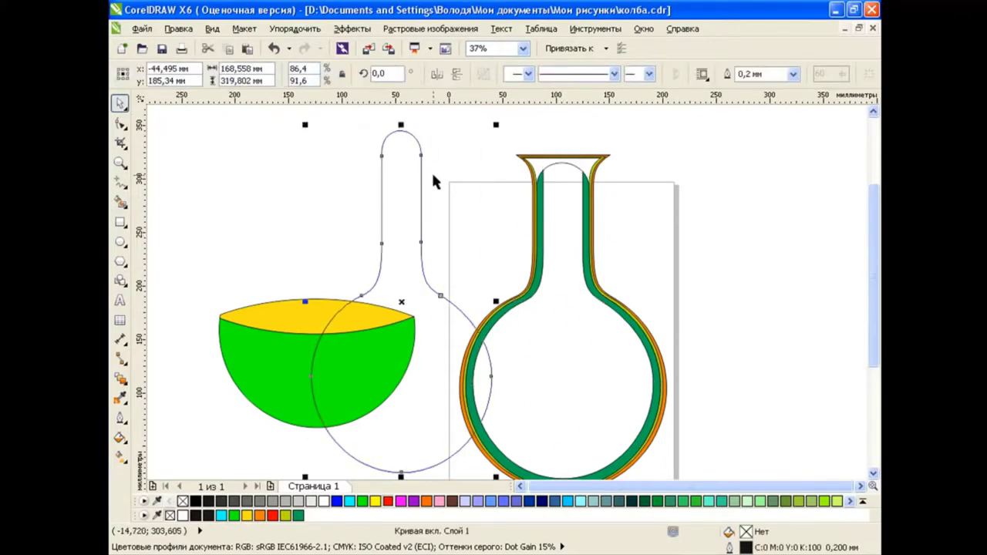
key(Delete)
scroll(786, 220, up, 2)
Add nodes to the right green band and pull one up into a tall point
scroll(549, 246, up, 1)
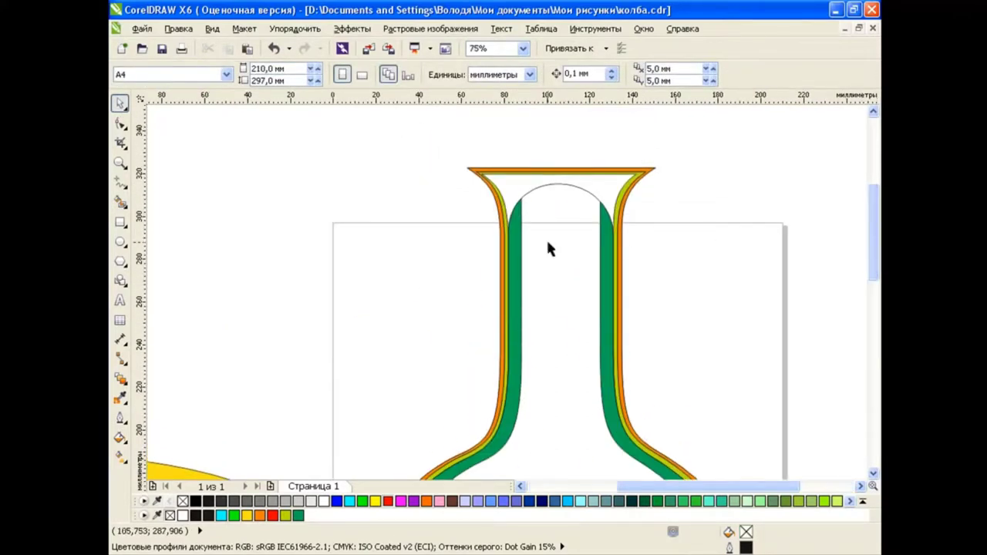
scroll(578, 249, up, 2)
scroll(872, 239, up, 2)
click(568, 271)
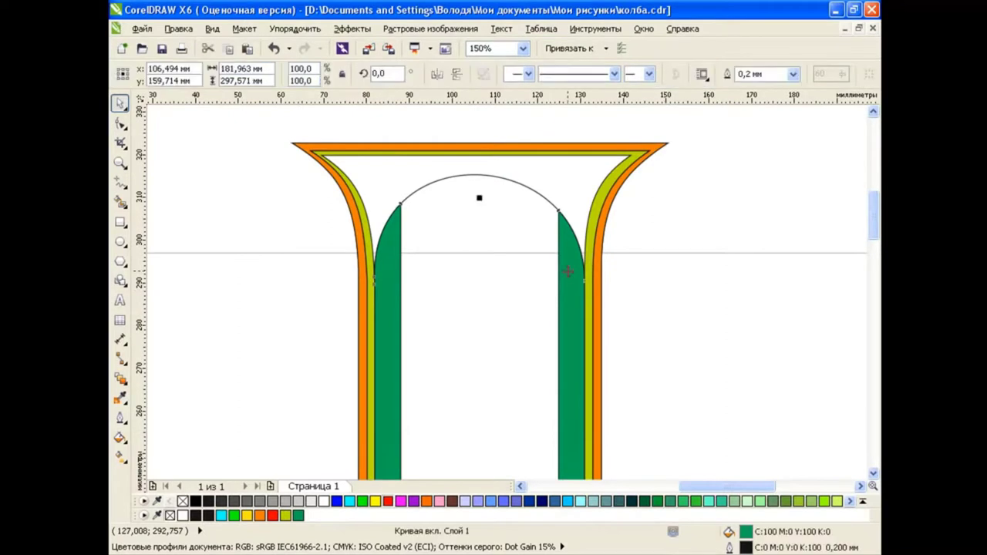
click(121, 124)
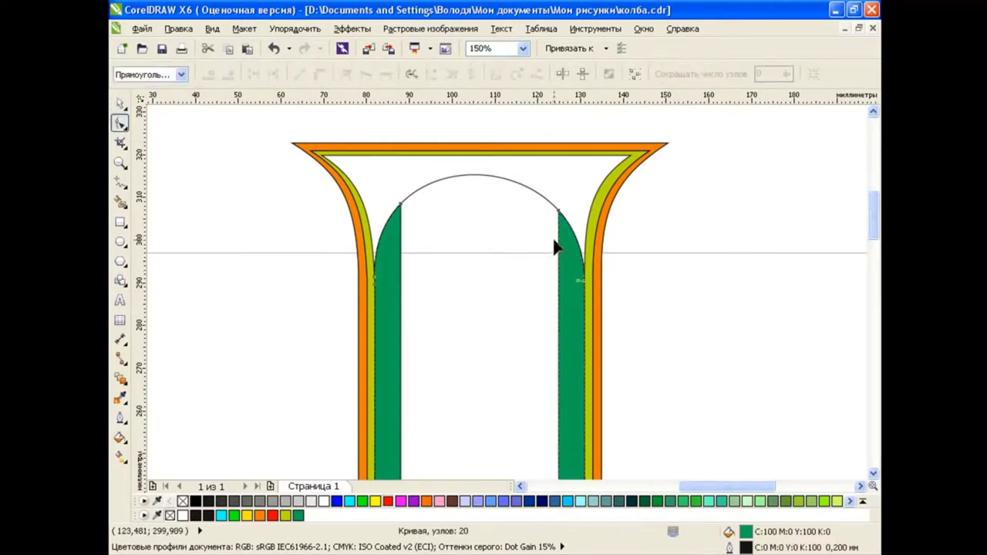
scroll(556, 247, up, 3)
scroll(584, 275, up, 5)
scroll(595, 342, down, 5)
scroll(877, 218, up, 2)
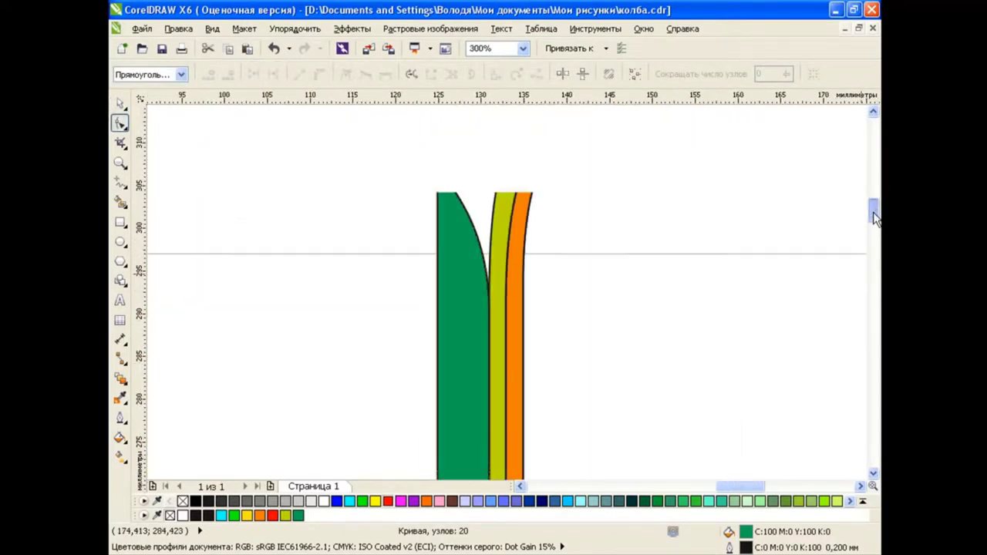
scroll(725, 484, left, 3)
scroll(874, 216, up, 1)
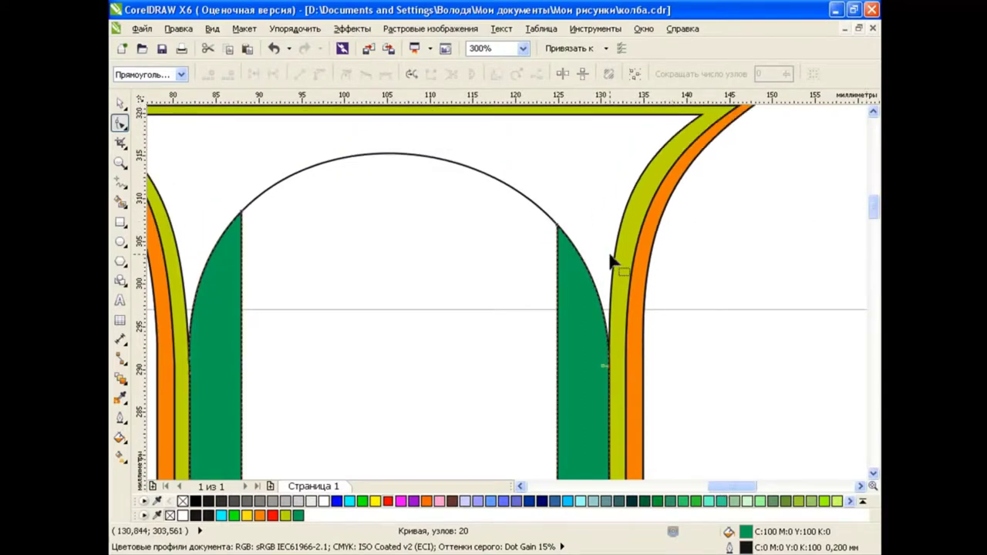
double_click(590, 274)
double_click(557, 227)
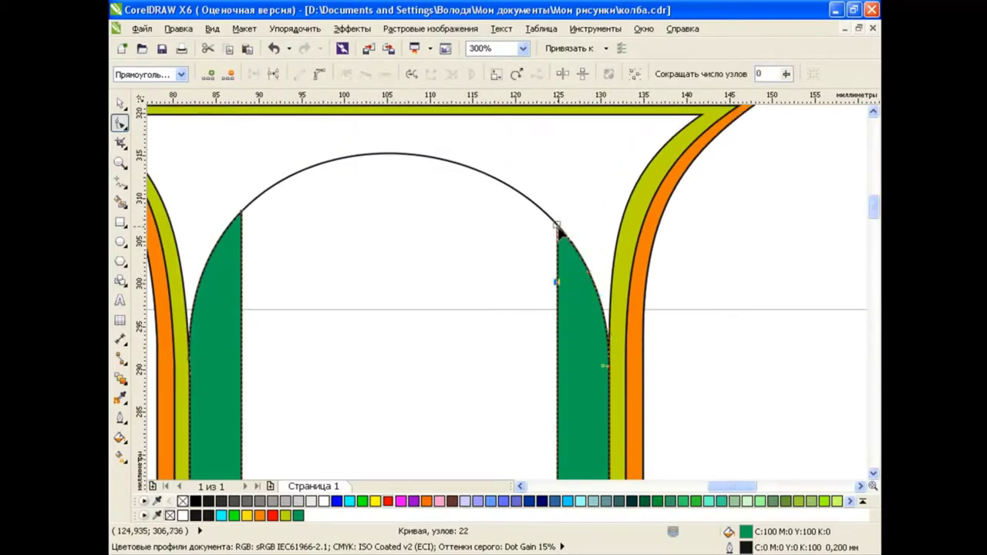
drag(556, 226, 555, 160)
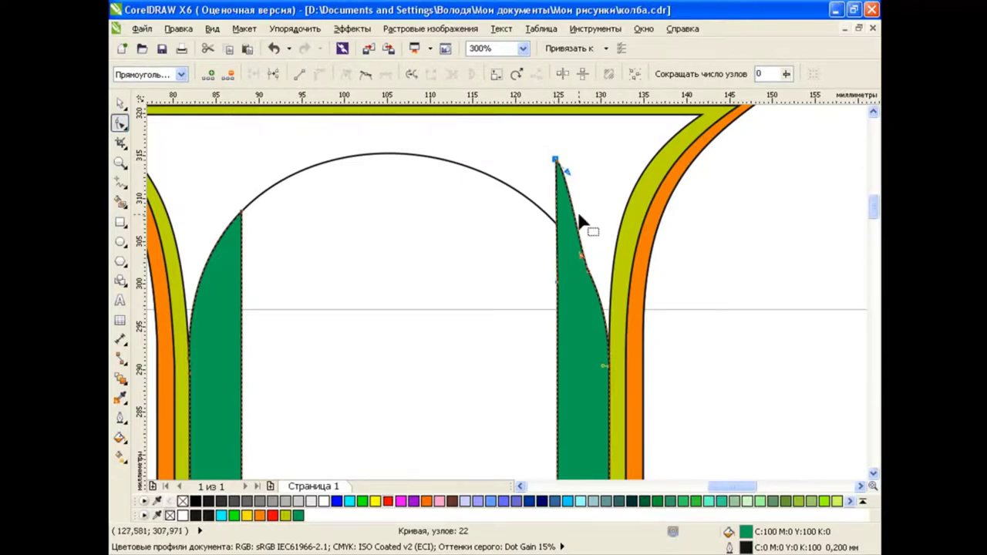
Bulge the green band up toward the rim and smooth the notch on its right edge
double_click(570, 210)
drag(570, 210, 645, 124)
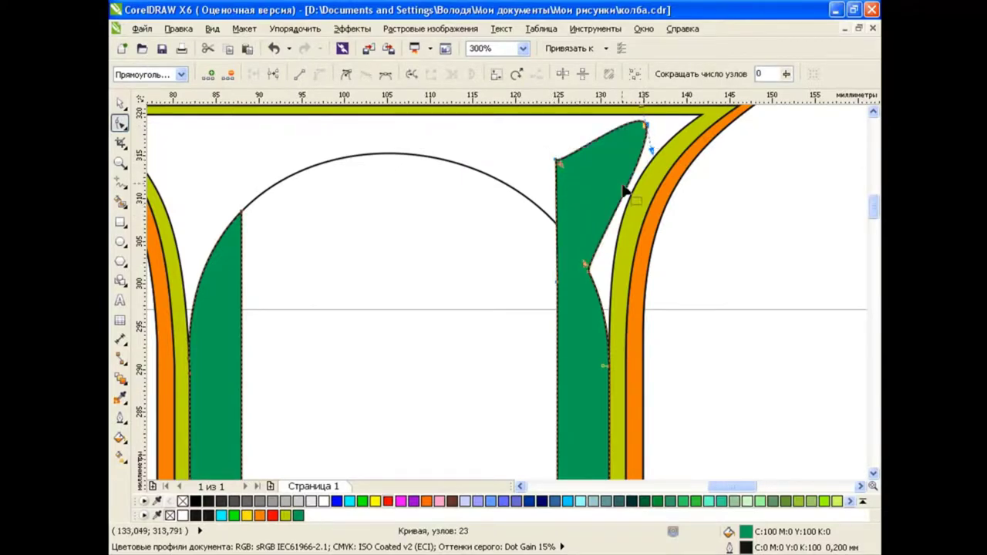
drag(586, 265, 596, 261)
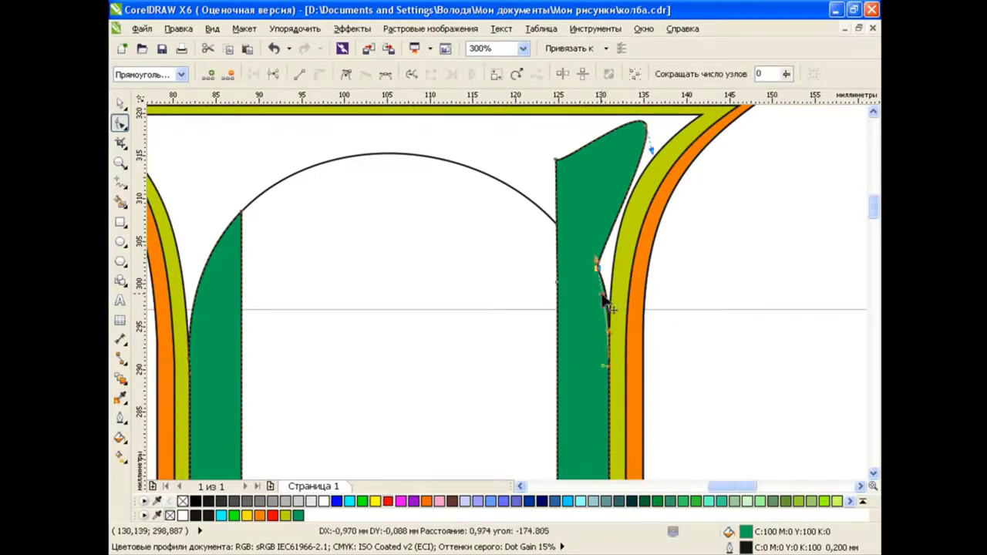
mouse_move(652, 149)
mouse_down()
mouse_move(620, 145)
mouse_move(666, 137)
mouse_move(661, 108)
mouse_up()
scroll(661, 108, up, 1)
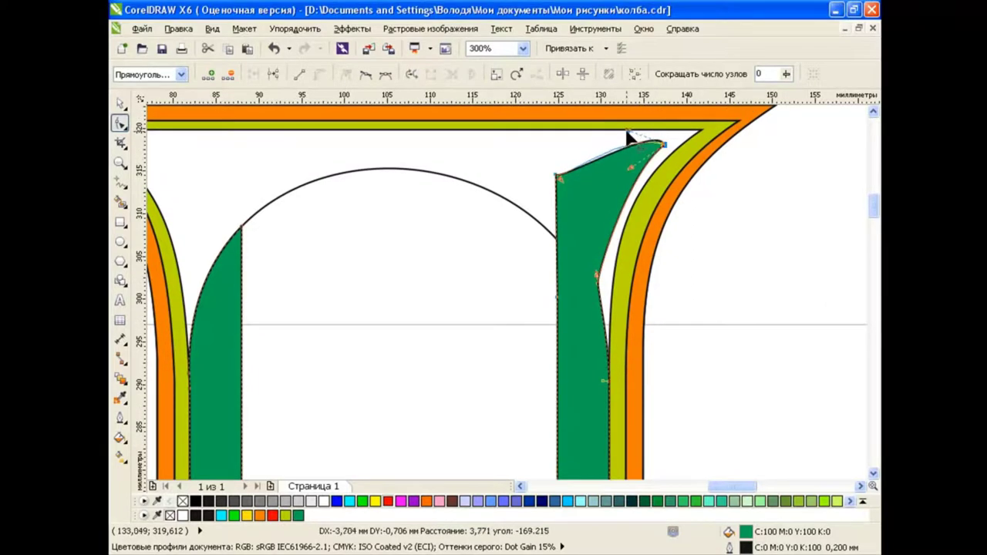
mouse_move(633, 139)
mouse_down()
mouse_move(661, 149)
mouse_move(603, 289)
mouse_up()
Curve the band's top using its top-left and top-right nodes and handles
click(555, 171)
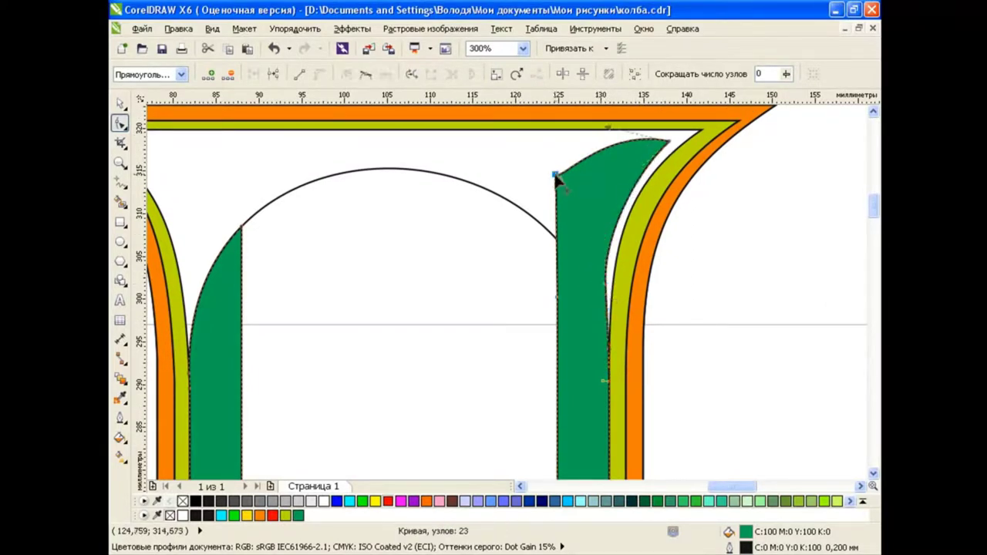
drag(557, 173, 556, 160)
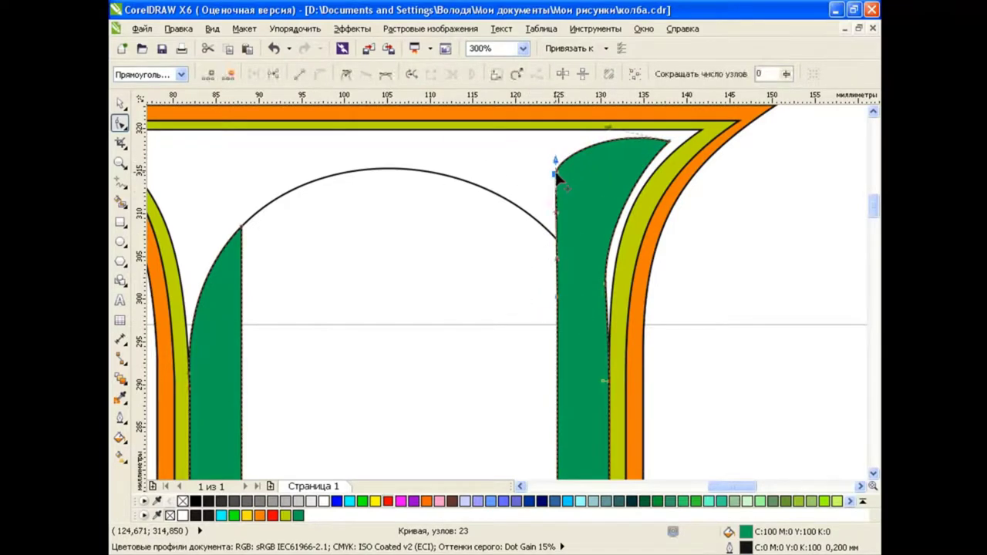
mouse_move(556, 160)
mouse_down()
mouse_move(575, 149)
mouse_move(580, 174)
mouse_up()
drag(670, 142, 679, 139)
mouse_move(617, 266)
mouse_down()
mouse_move(607, 297)
mouse_move(615, 241)
mouse_up()
click(272, 54)
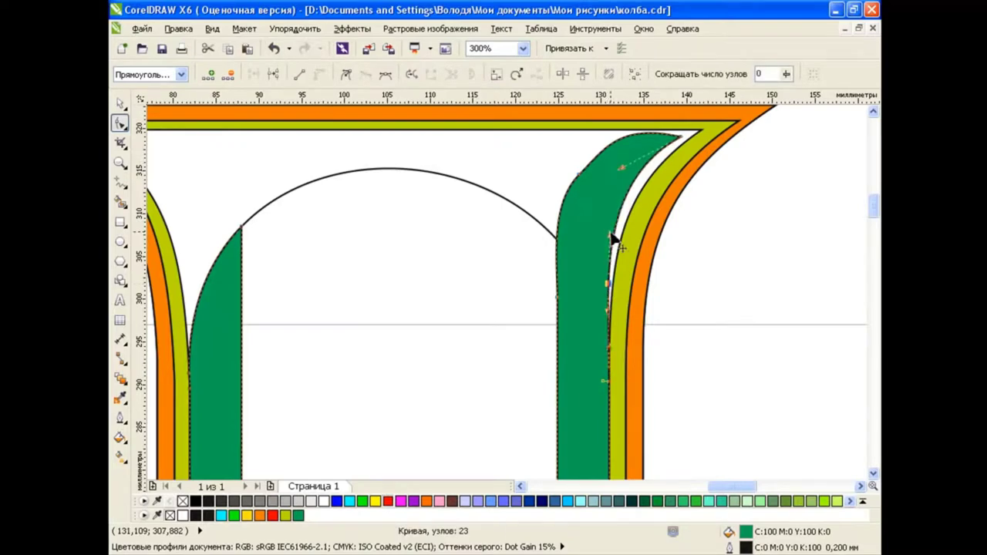
mouse_move(645, 137)
mouse_down()
mouse_move(570, 145)
mouse_move(613, 145)
mouse_up()
drag(680, 139, 687, 140)
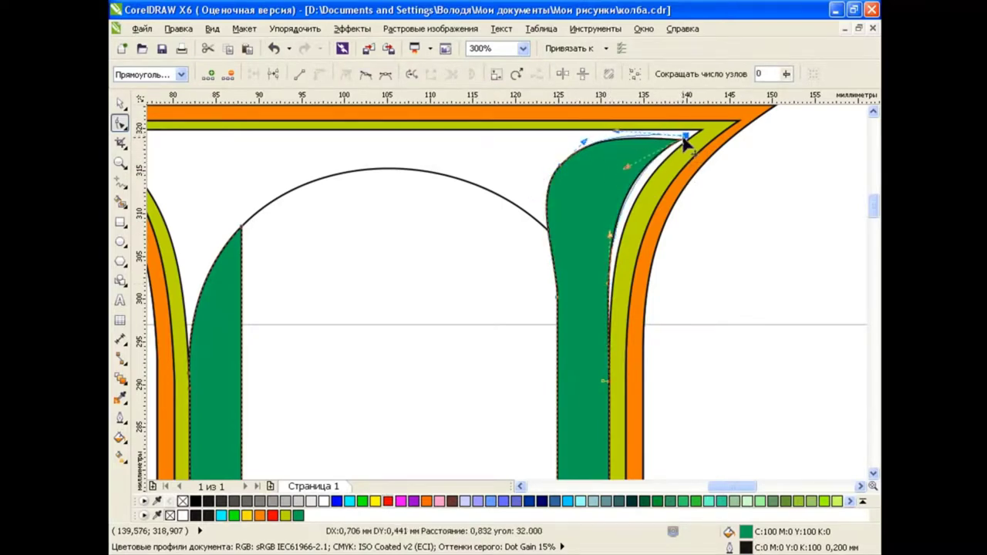
Bulge the band's left edge outward and sweep its top edge into a concave curve
key(space)
click(794, 299)
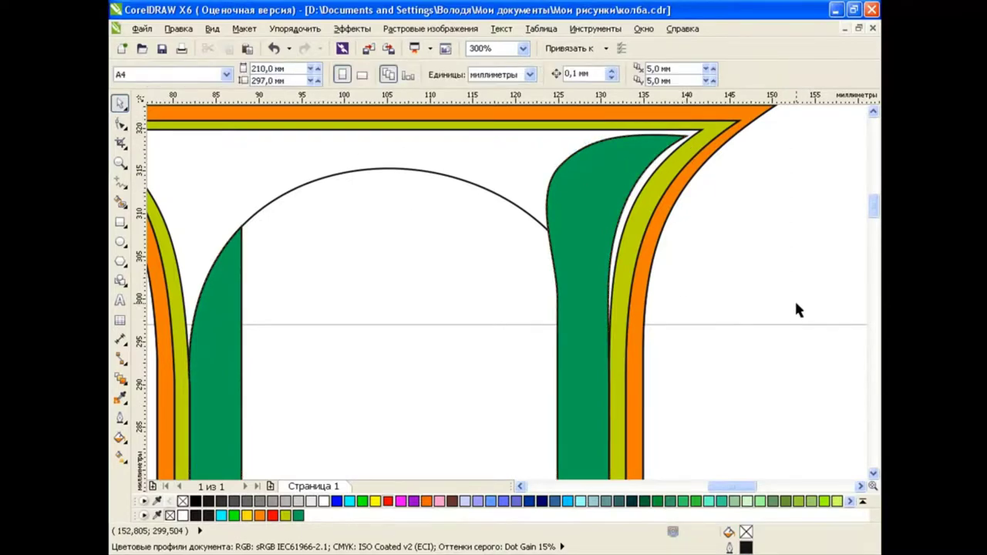
click(573, 203)
key(space)
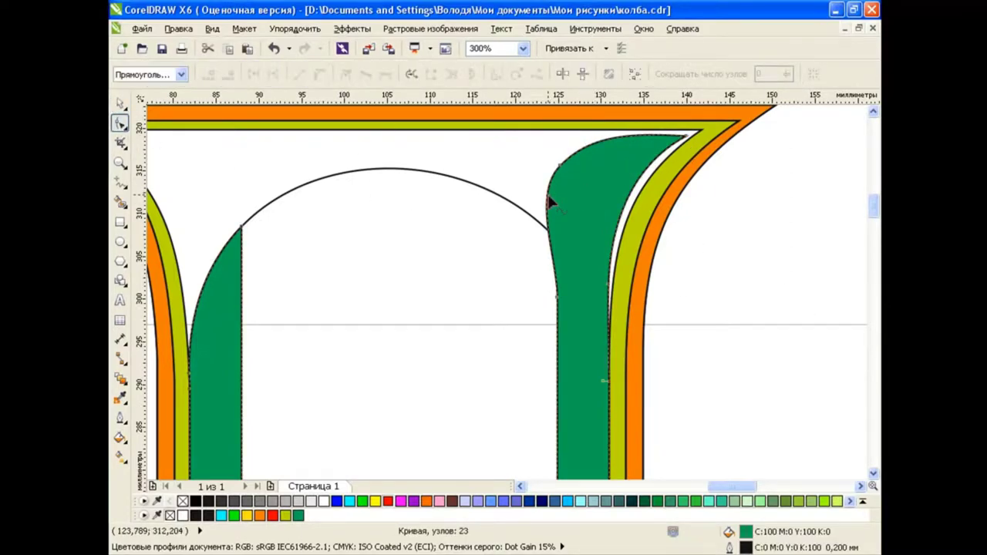
mouse_move(564, 170)
mouse_down()
mouse_move(525, 207)
mouse_move(567, 203)
mouse_move(528, 182)
mouse_move(591, 200)
mouse_up()
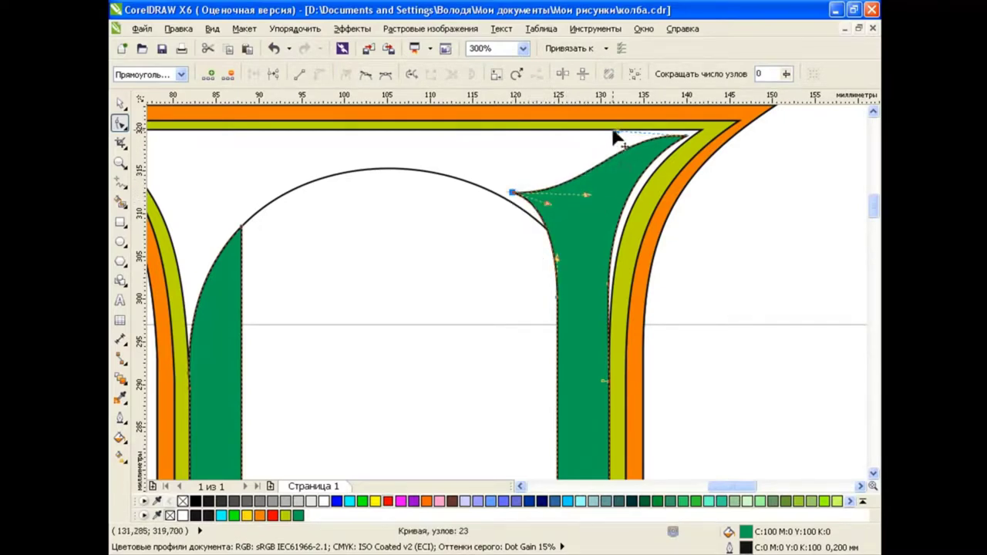
drag(617, 137, 641, 158)
drag(686, 136, 606, 157)
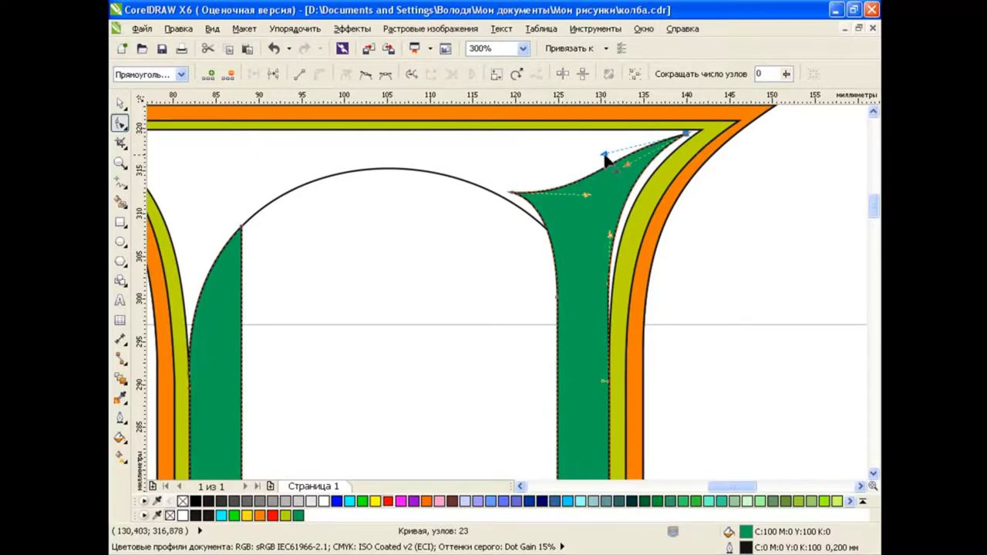
Draw a horizontal polyline across the right green band in the neck
key(space)
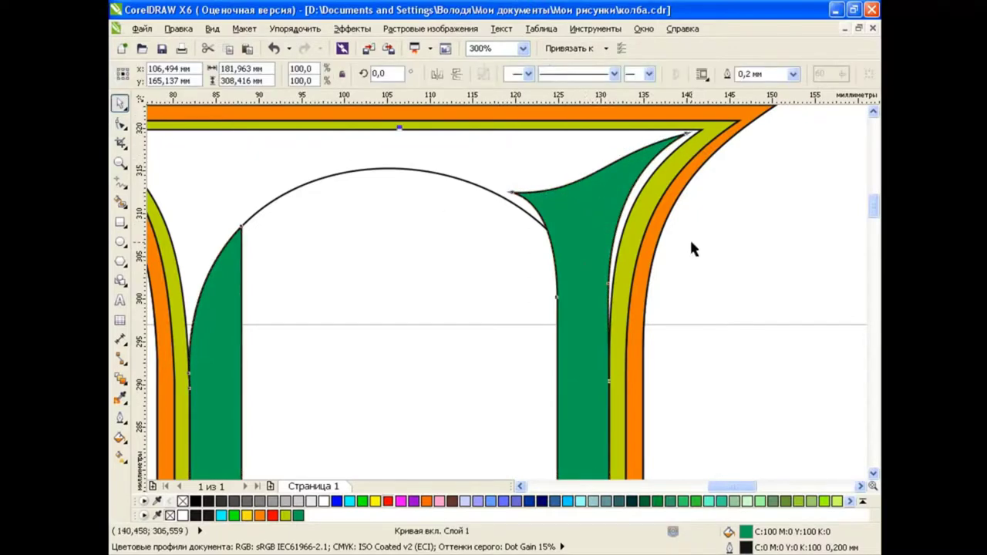
click(692, 247)
scroll(519, 212, down, 1)
scroll(519, 213, down, 1)
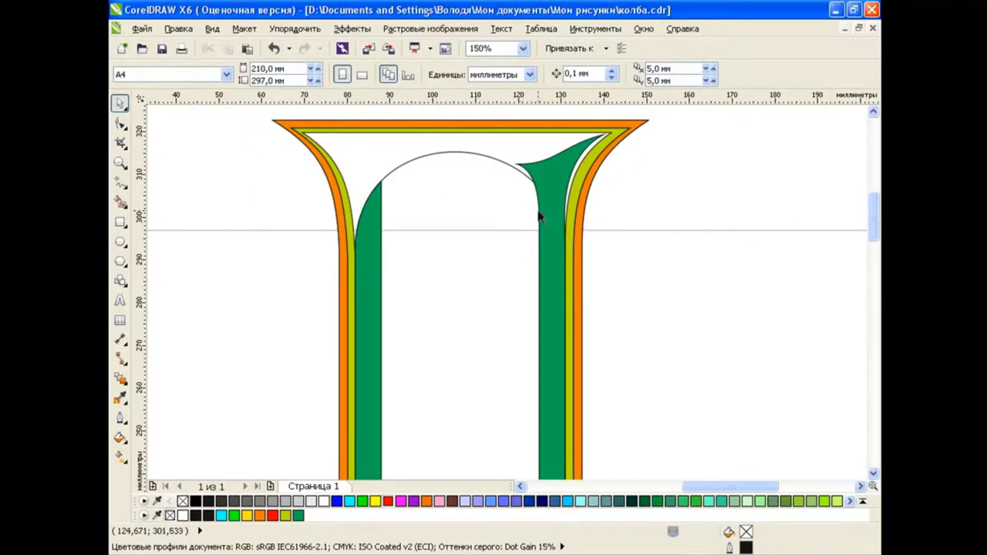
click(564, 196)
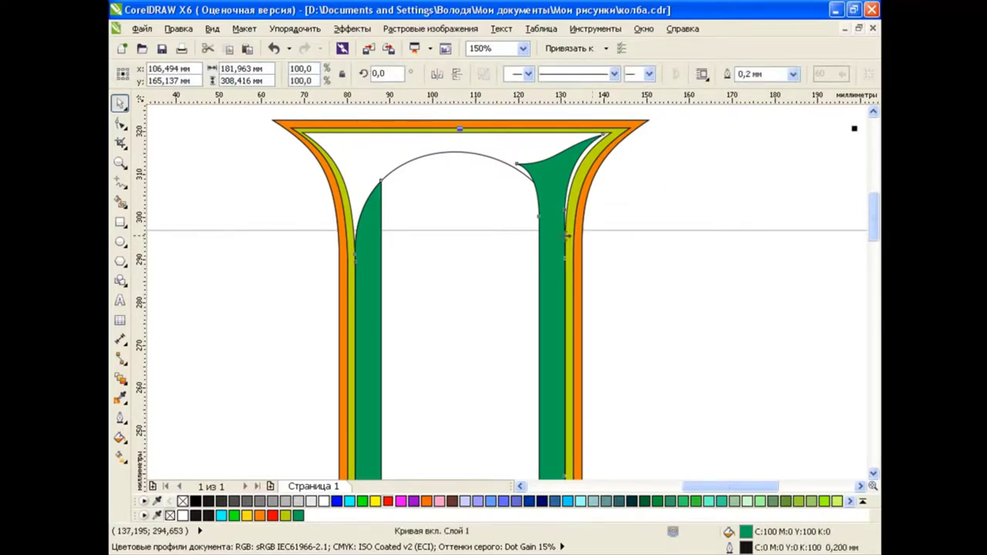
click(124, 185)
click(193, 279)
click(494, 258)
click(671, 260)
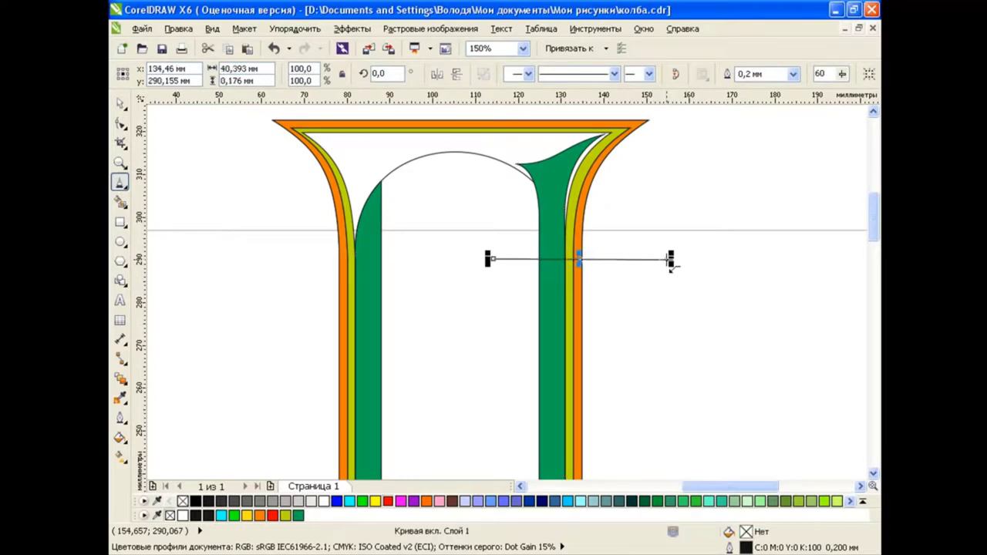
Fill the area above the line pink, mirror it horizontally, and move it onto the left green band
click(122, 203)
click(552, 173)
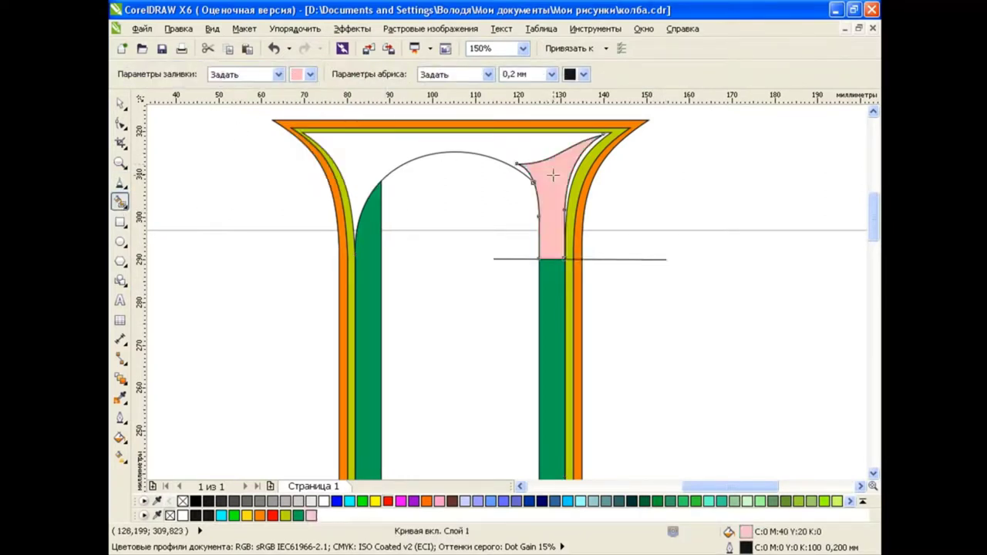
click(124, 104)
click(438, 73)
drag(564, 199, 363, 199)
scroll(362, 226, up, 1)
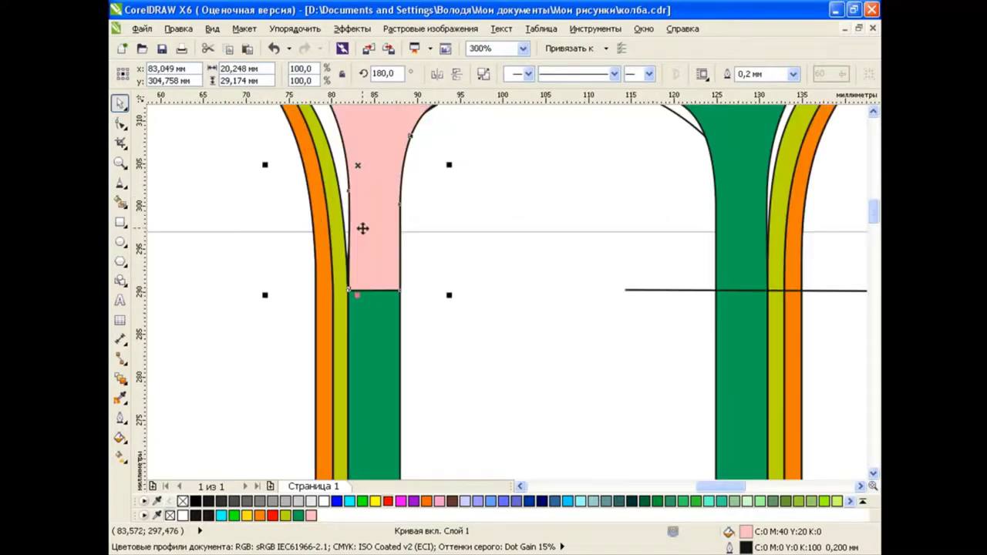
scroll(363, 228, up, 1)
scroll(363, 228, down, 2)
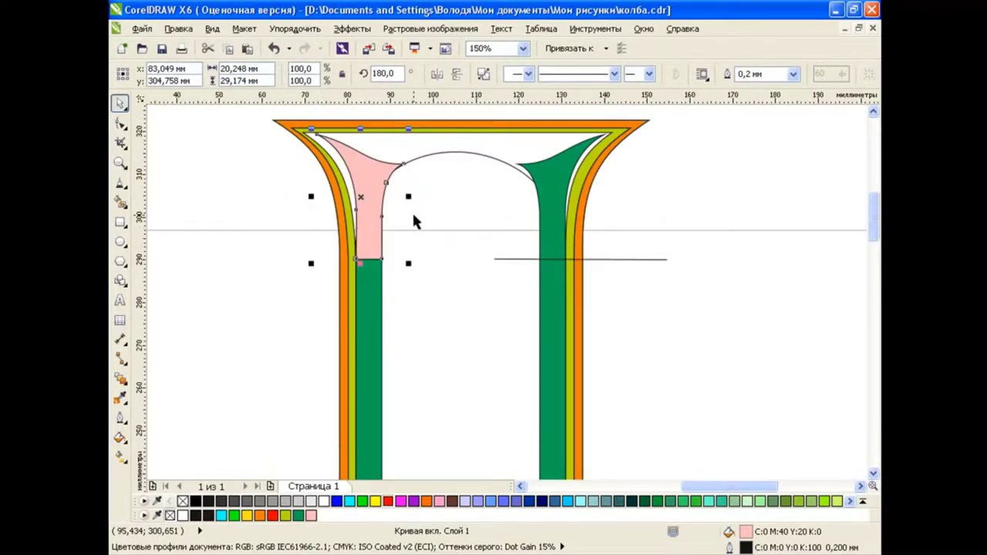
Weld the pink corner piece into the left green wall and tidy the joined curve
shift+click(372, 301)
click(575, 74)
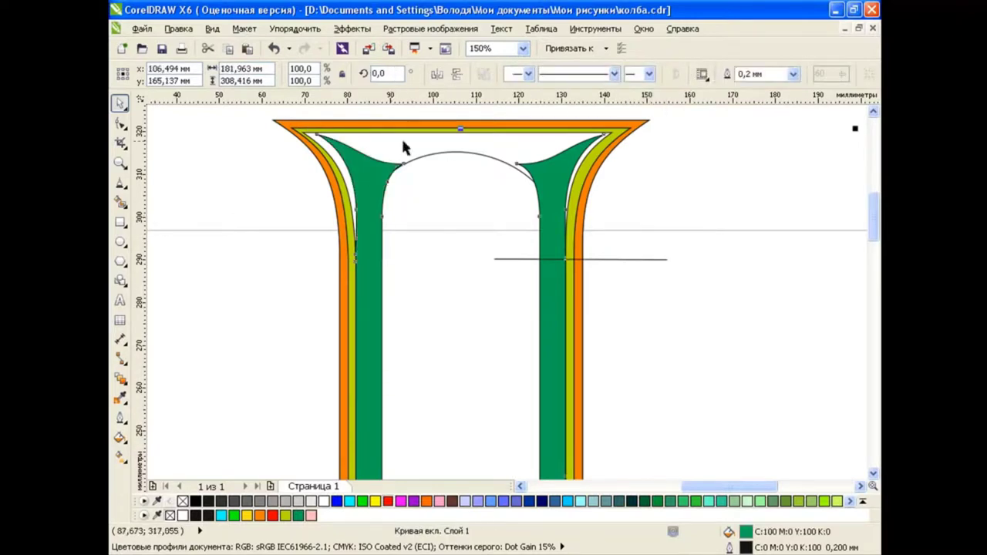
click(119, 124)
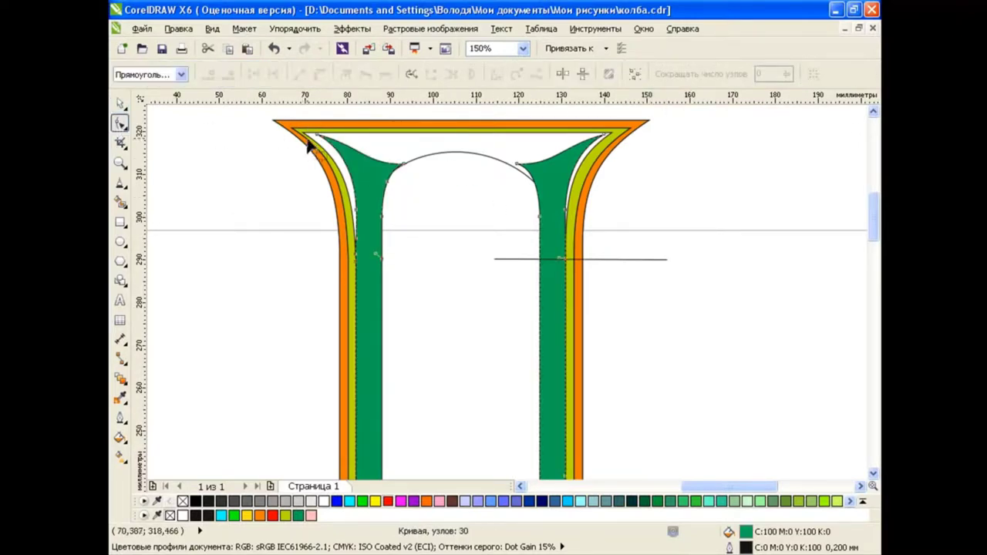
click(320, 138)
mouse_move(404, 166)
mouse_down()
mouse_move(386, 188)
mouse_move(403, 161)
mouse_up()
Delete the stray horizontal line and zoom out
click(119, 103)
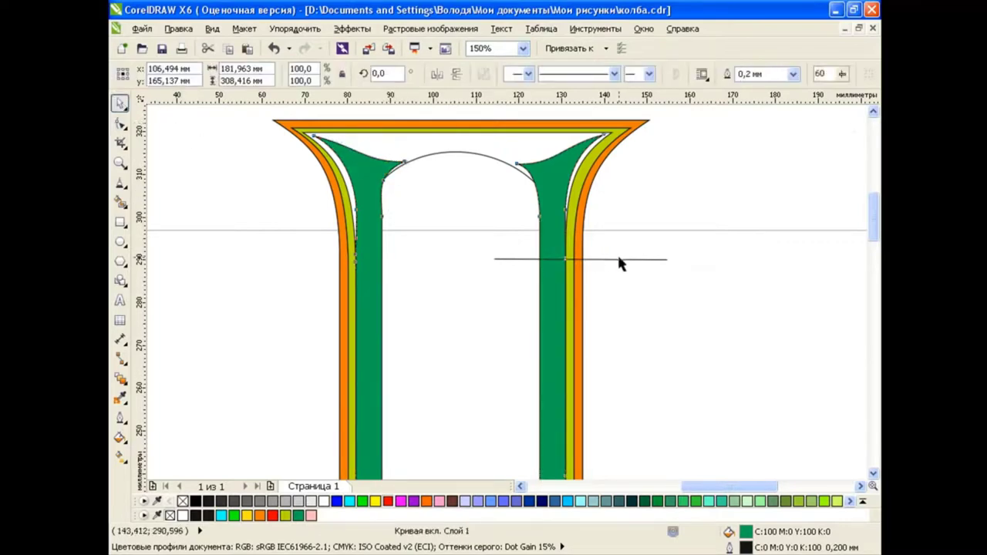
click(618, 259)
key(Delete)
click(557, 253)
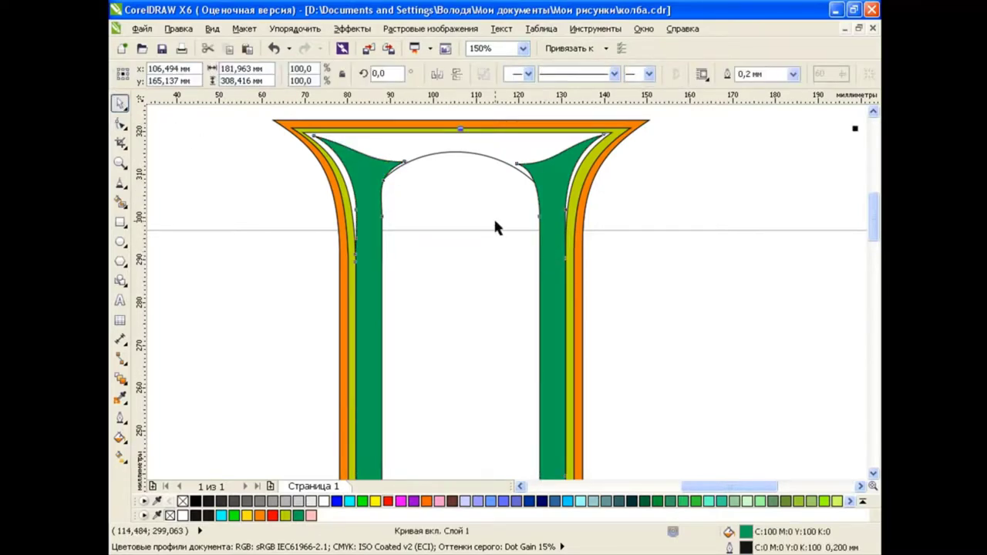
click(443, 260)
scroll(484, 264, down, 1)
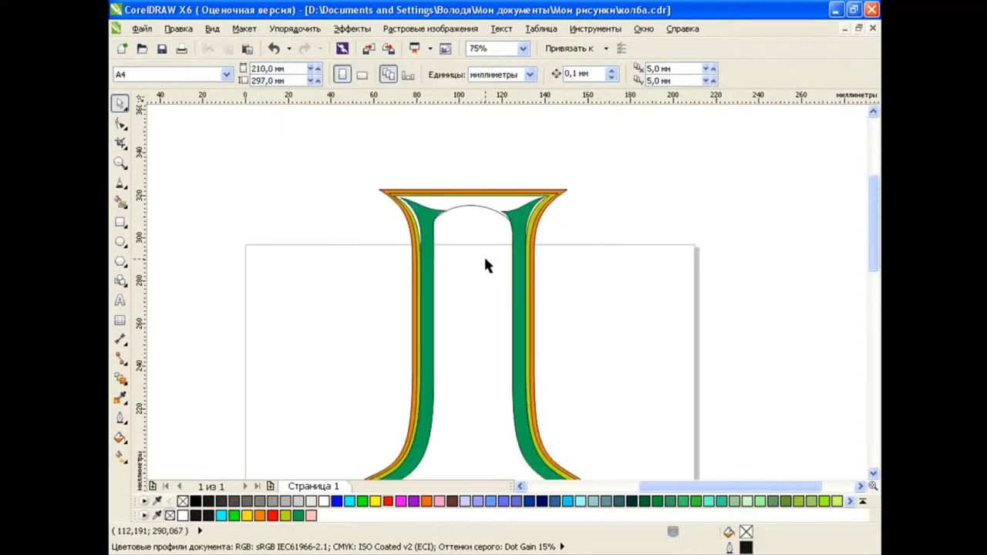
scroll(486, 263, down, 2)
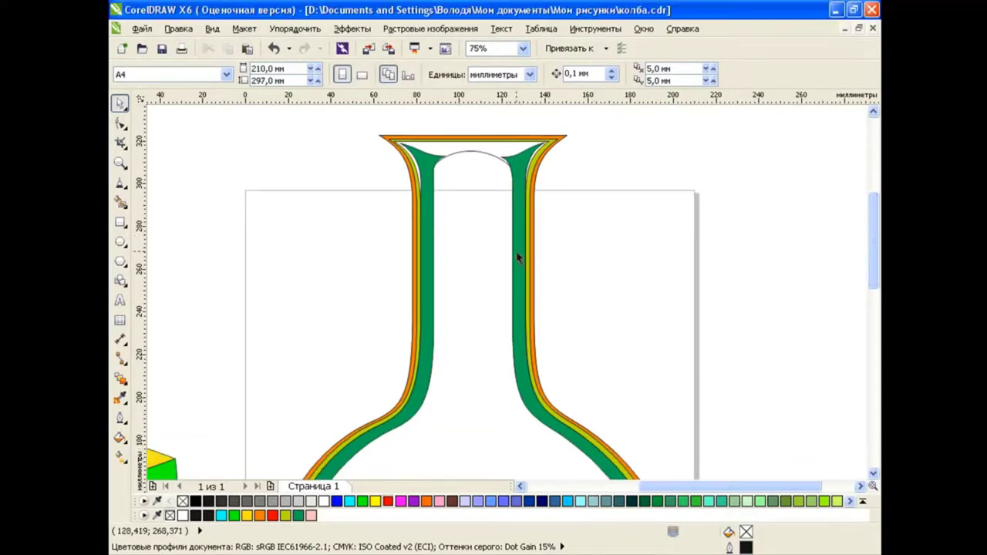
scroll(515, 258, down, 1)
scroll(500, 261, down, 2)
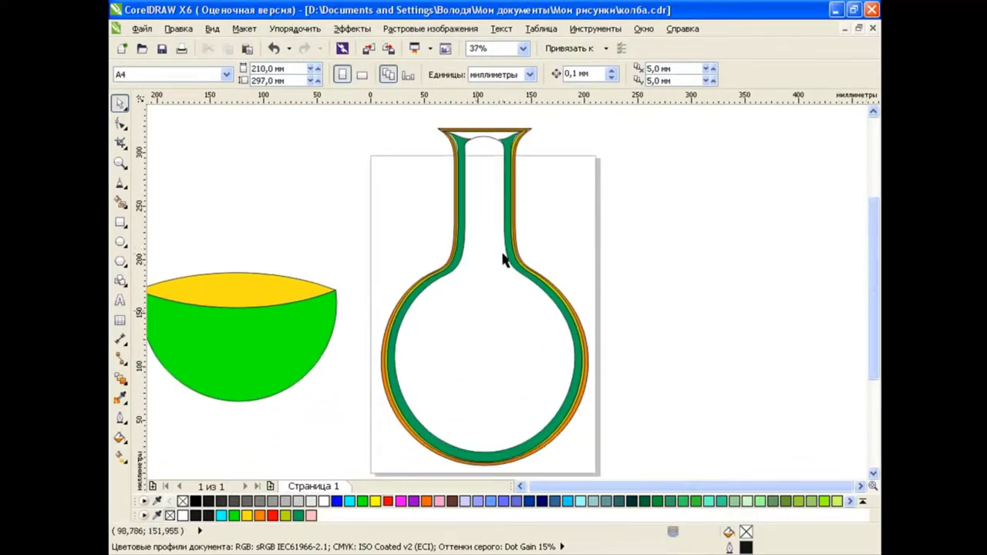
Scale the flask outline to 79.7% width and 82.2% height and move it down inside the walls
click(503, 261)
drag(483, 294, 571, 136)
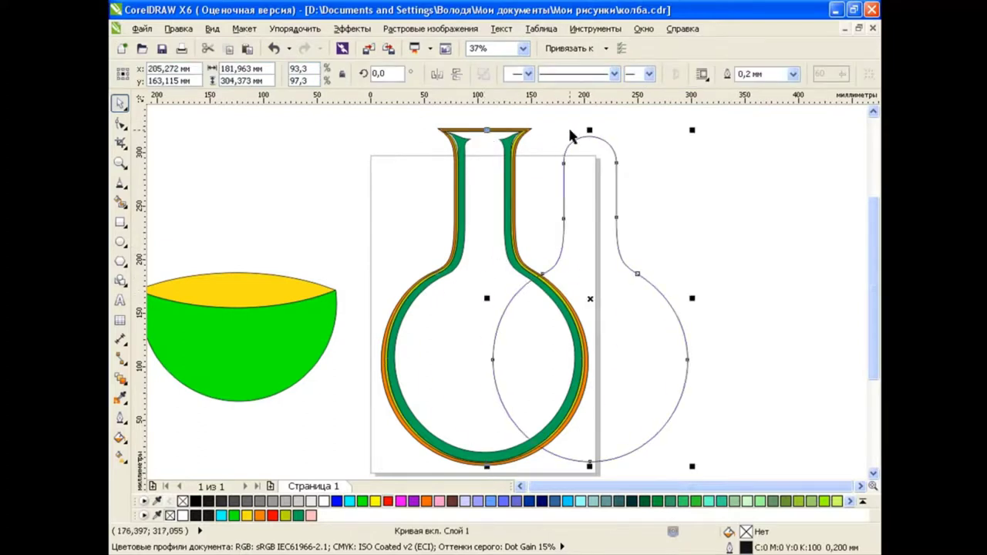
click(273, 48)
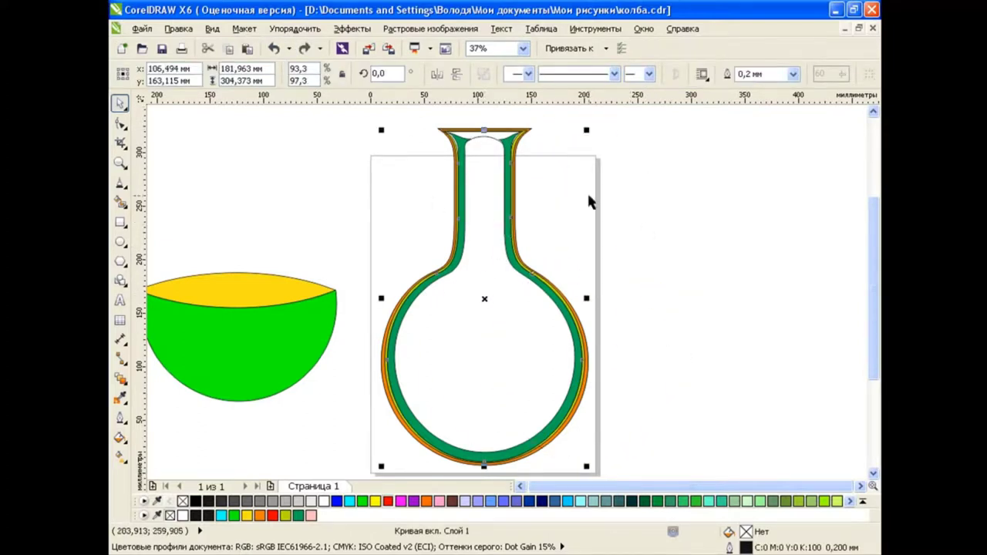
drag(585, 299, 572, 298)
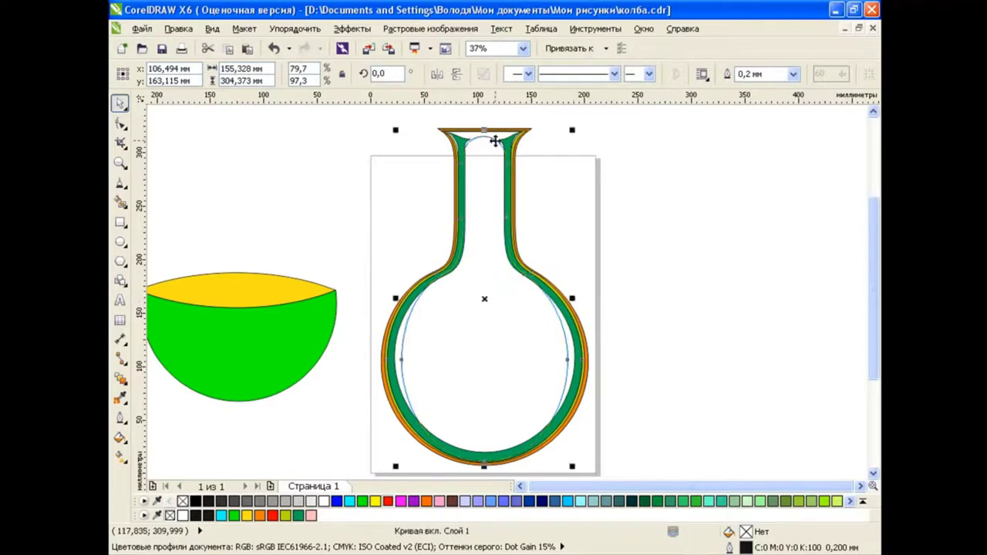
drag(495, 140, 480, 154)
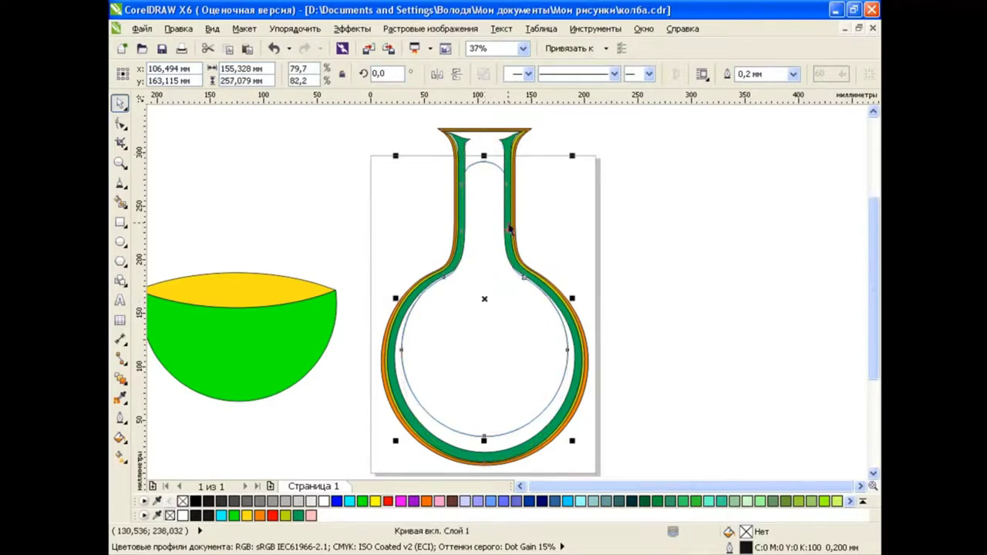
drag(482, 301, 482, 308)
click(621, 261)
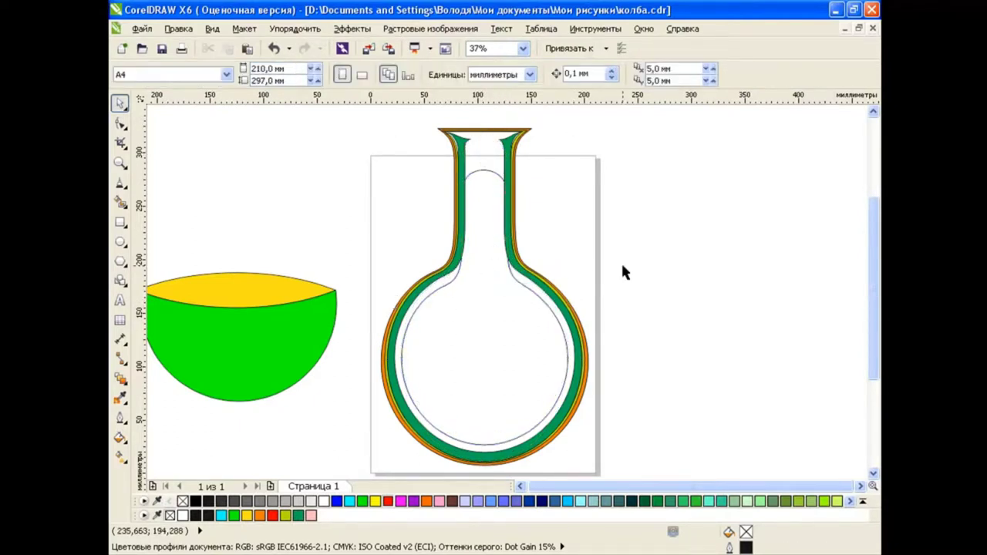
click(540, 321)
Select both sides' neck nodes and pull them inward symmetrically to narrow the neck
click(120, 123)
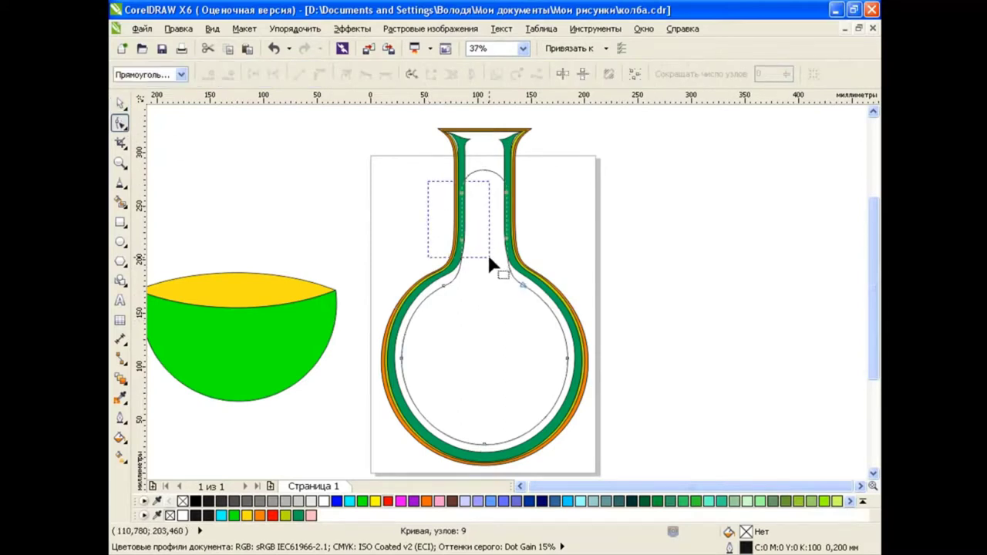
drag(431, 190, 486, 252)
drag(536, 181, 494, 262)
click(564, 78)
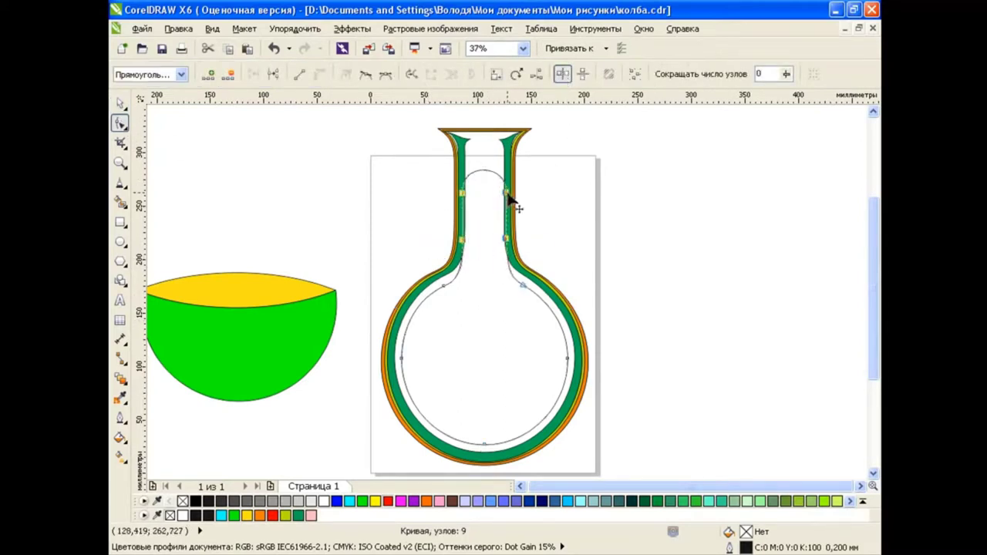
drag(508, 197, 485, 187)
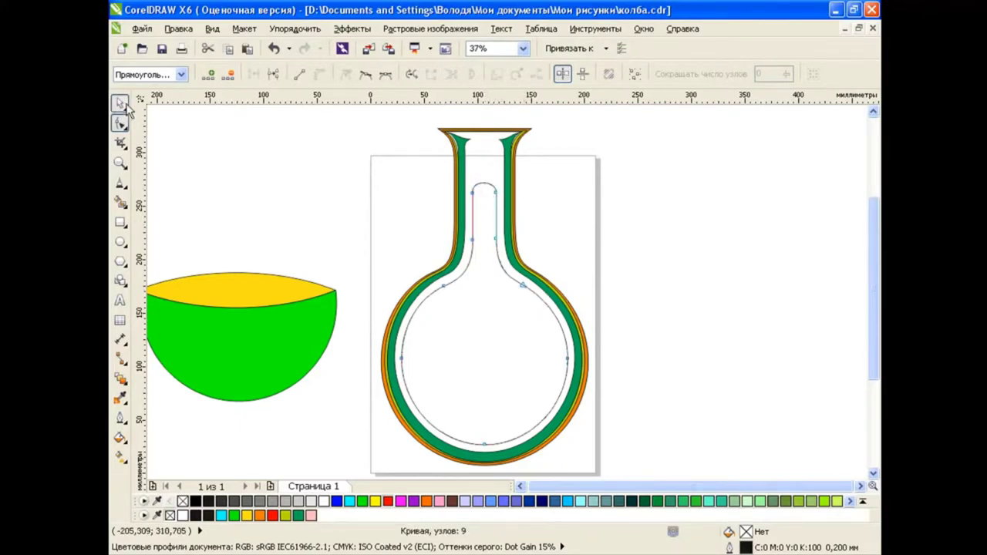
click(120, 102)
click(330, 233)
Draw an oval over the flask bulb, move it down and narrow it to 81.4% width
click(119, 241)
drag(404, 216, 578, 415)
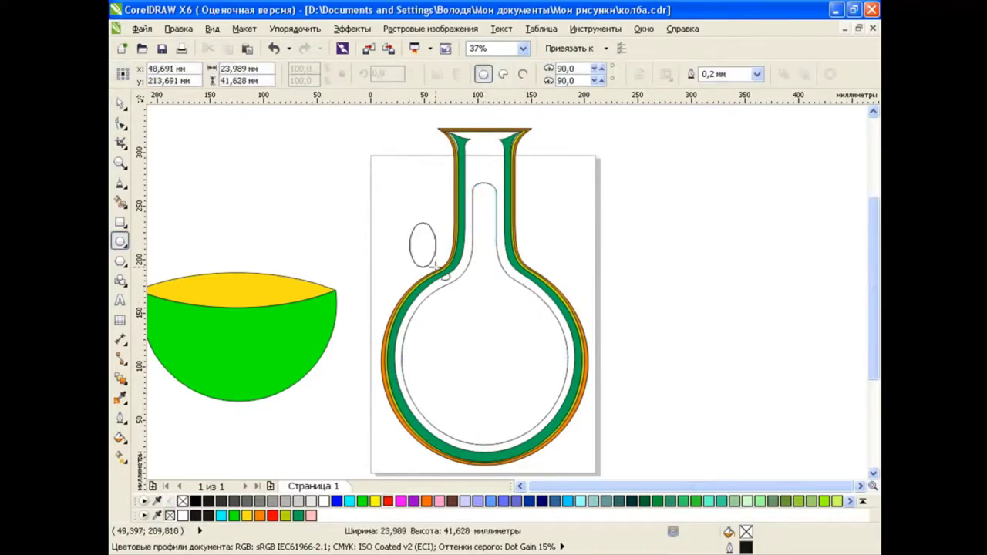
drag(493, 317, 485, 372)
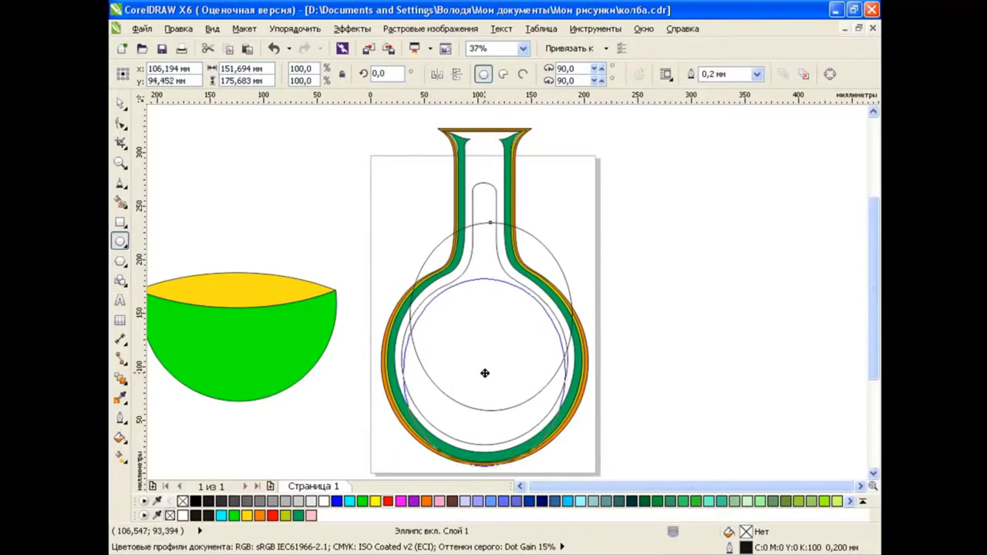
drag(568, 372, 554, 372)
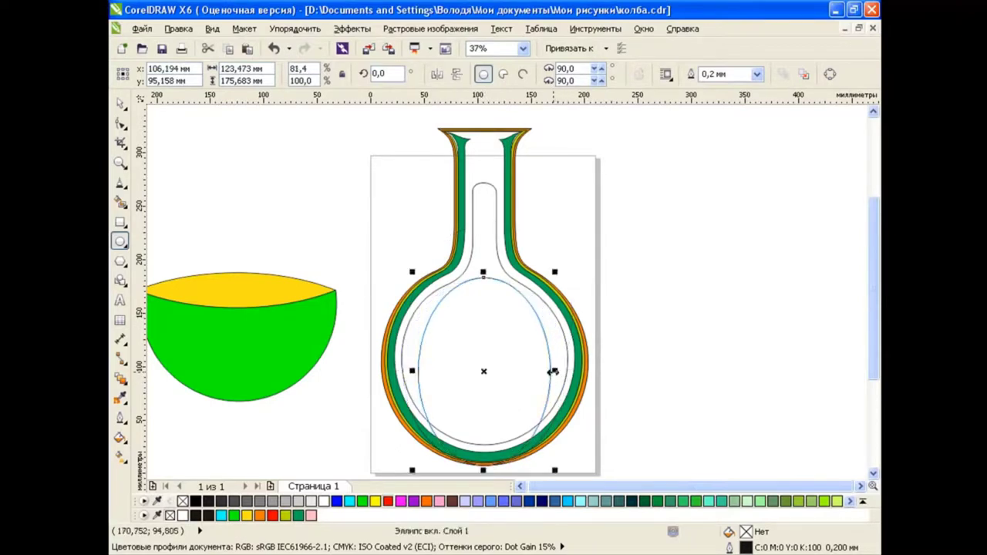
drag(484, 372, 483, 368)
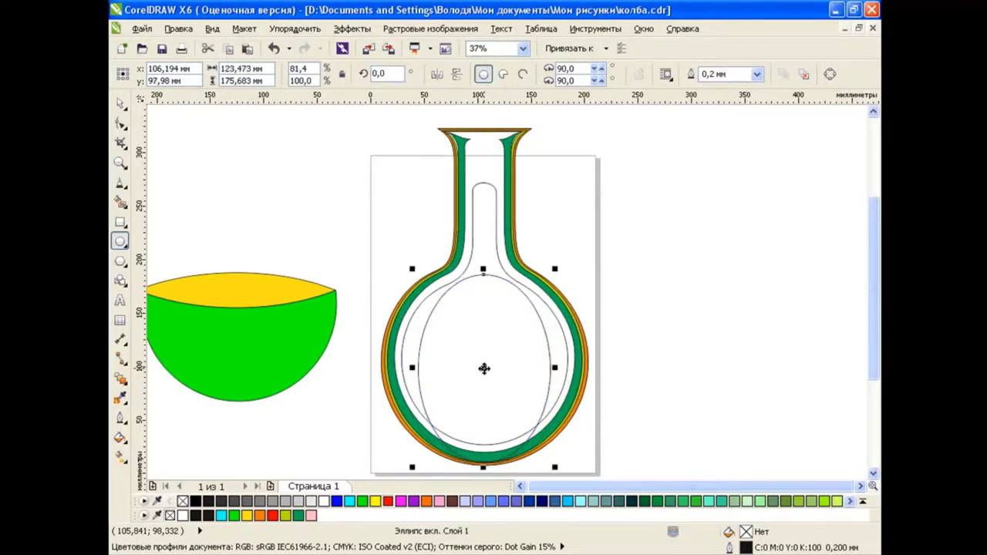
Smart-fill the gap between the inner outline and the oval with pink, then delete the leftover outline
click(123, 203)
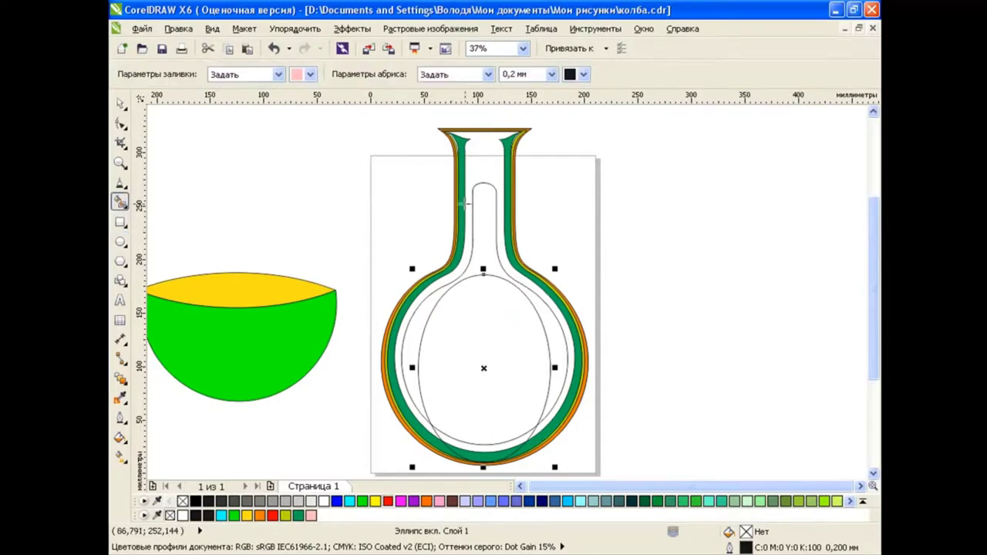
click(480, 205)
click(121, 104)
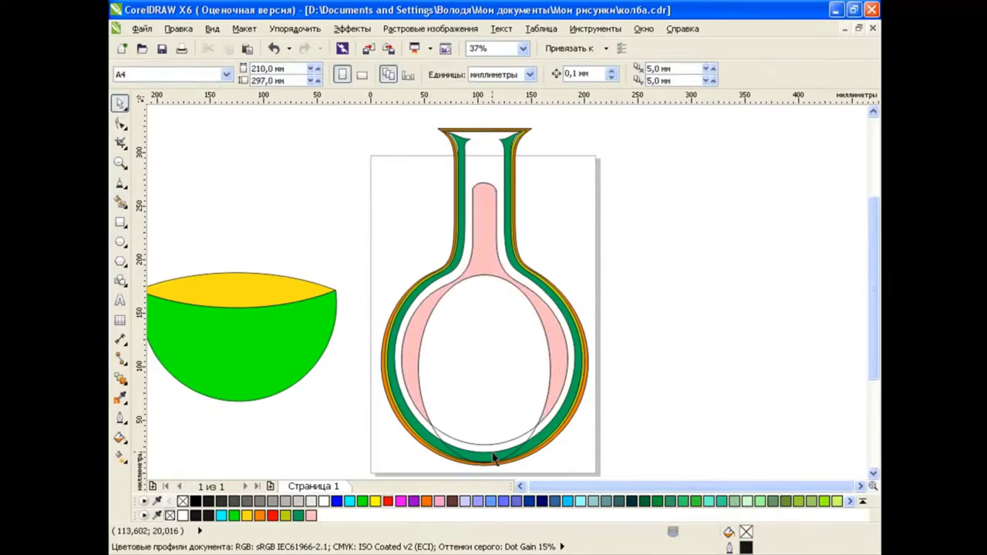
click(441, 443)
click(591, 429)
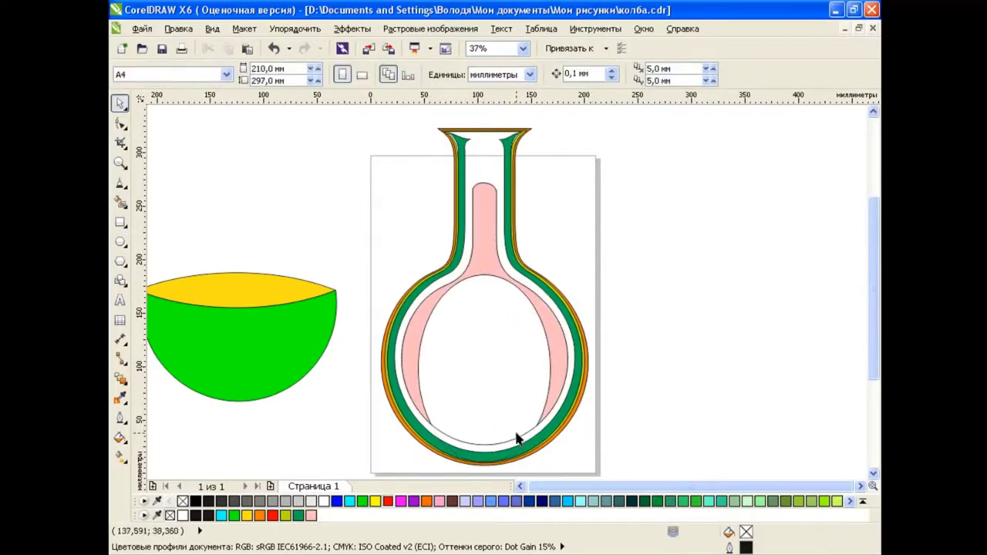
drag(517, 435, 714, 371)
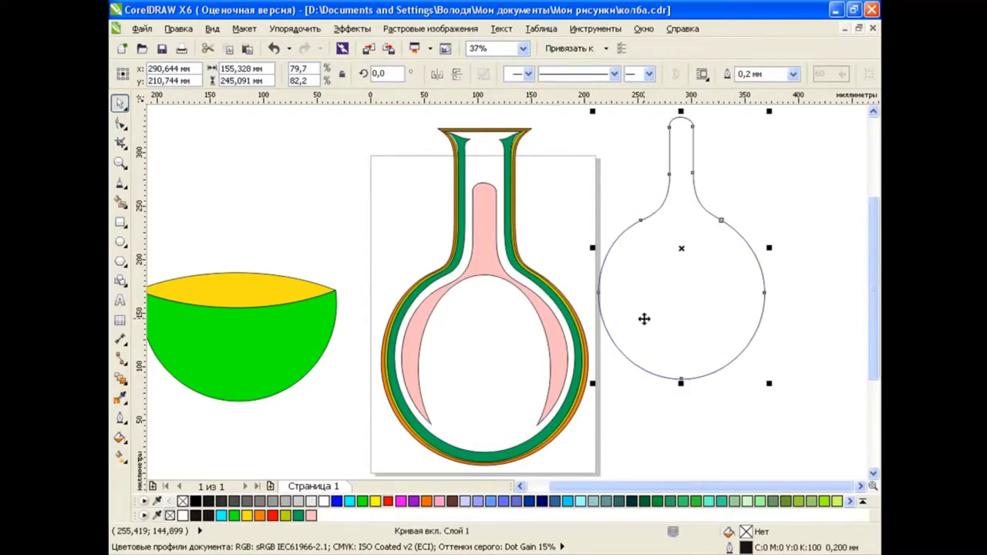
key(Delete)
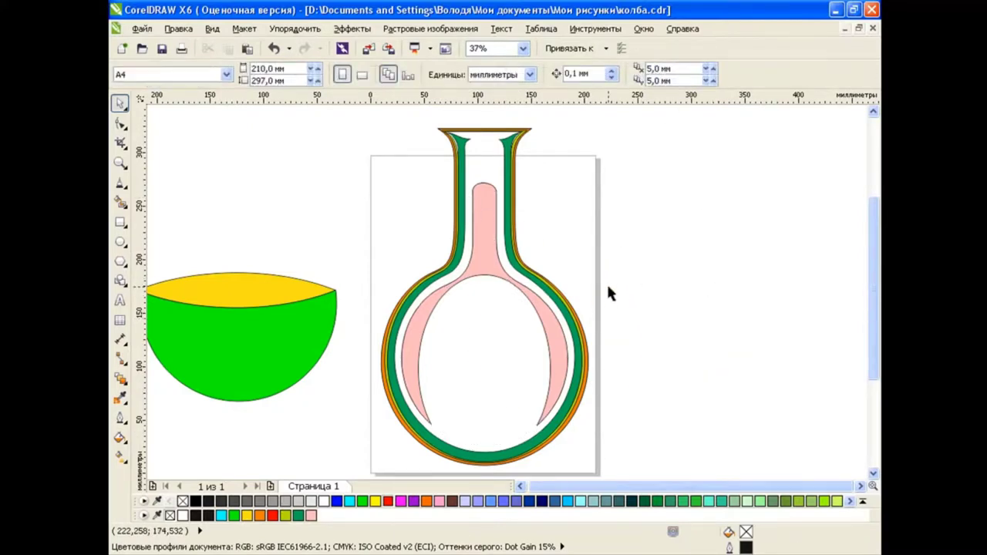
Make the pink crescent's bottom nodes smooth and drag their handles to round both lower tips
click(566, 364)
scroll(482, 429, up, 1)
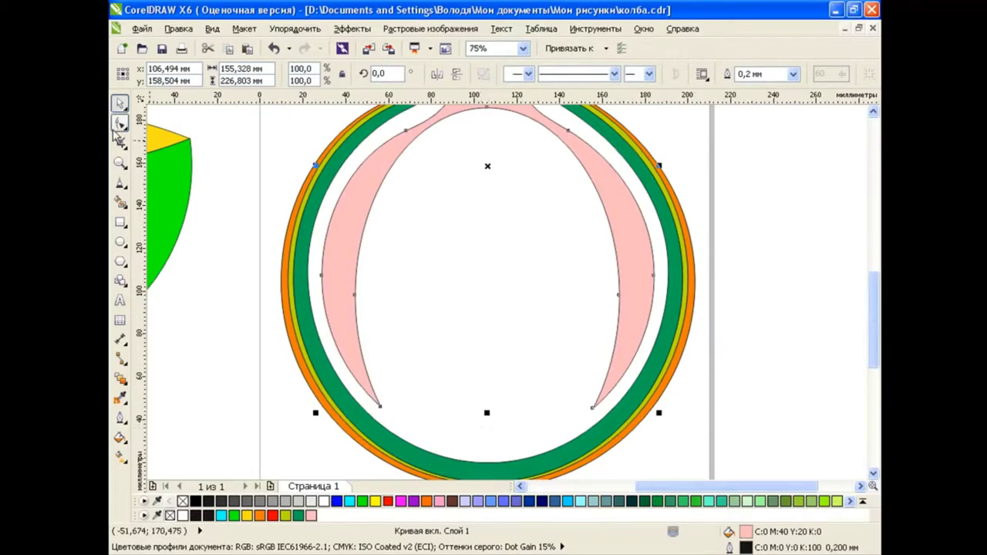
click(120, 123)
drag(628, 375, 647, 425)
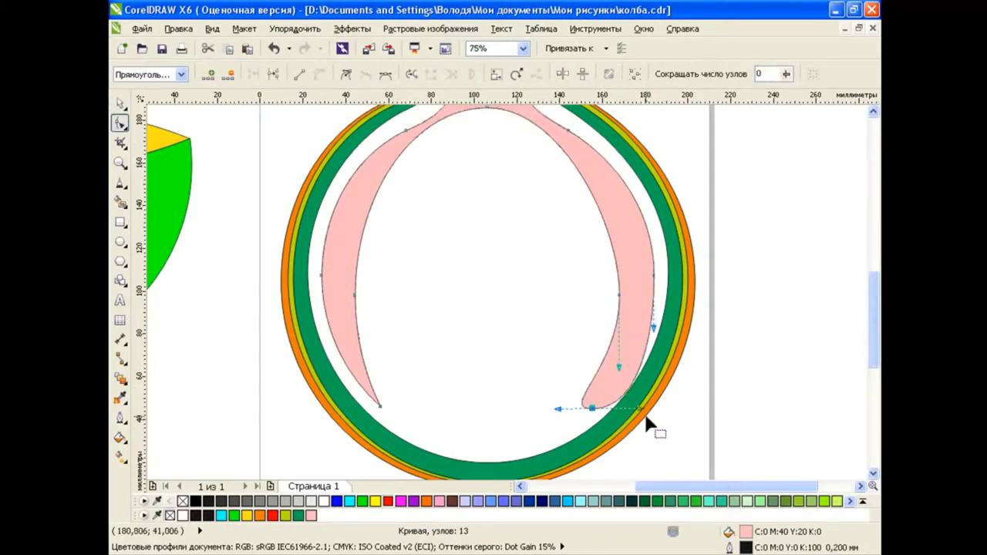
click(380, 406)
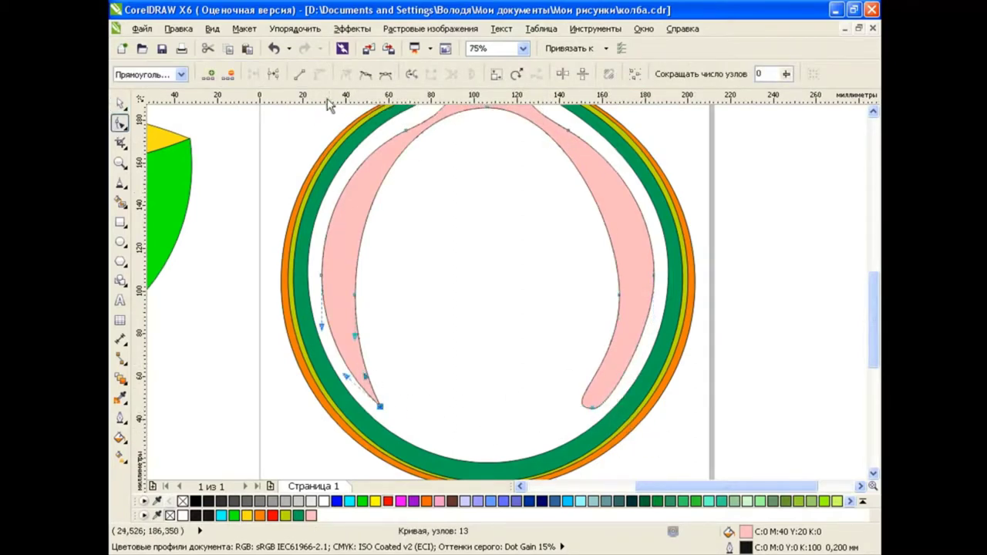
click(366, 74)
drag(341, 396, 360, 411)
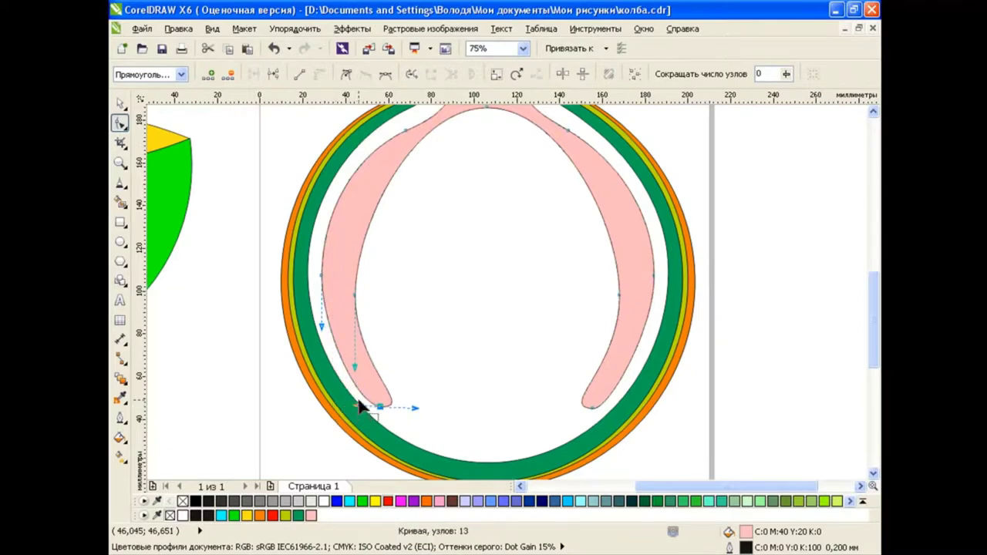
click(120, 103)
key(F3)
scroll(807, 266, up, 2)
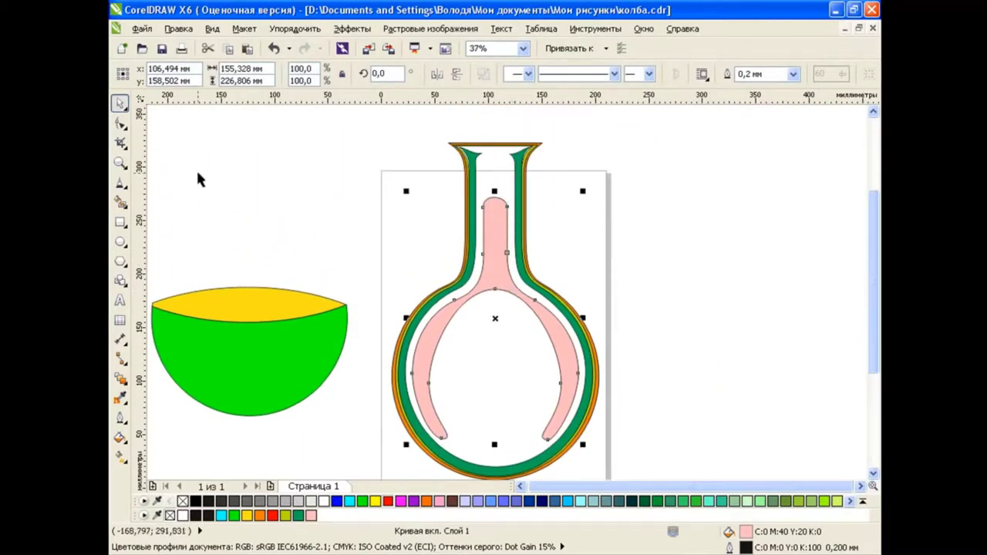
Raise the pink liquid shape's top node slightly, then clear the selection
click(119, 124)
drag(501, 300, 497, 287)
key(space)
click(357, 234)
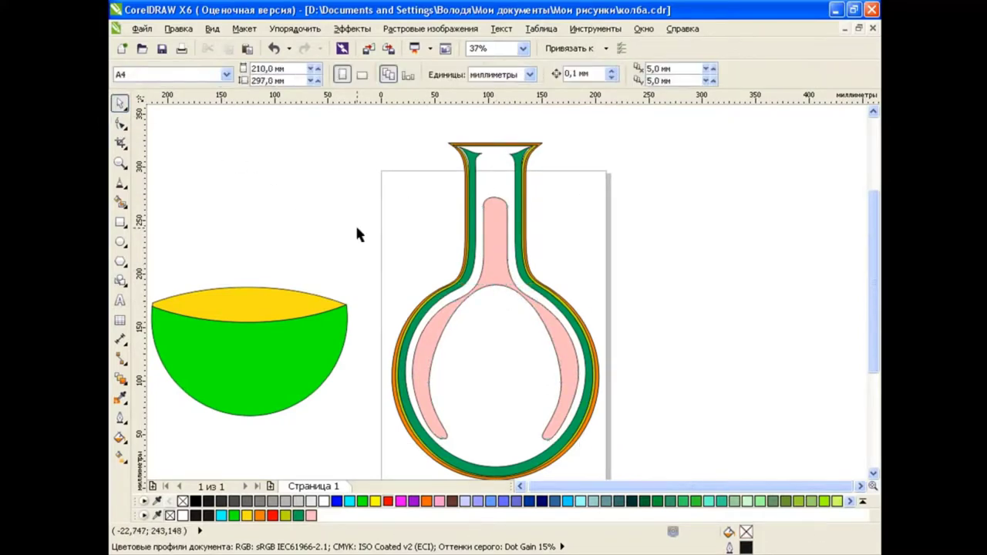
click(521, 486)
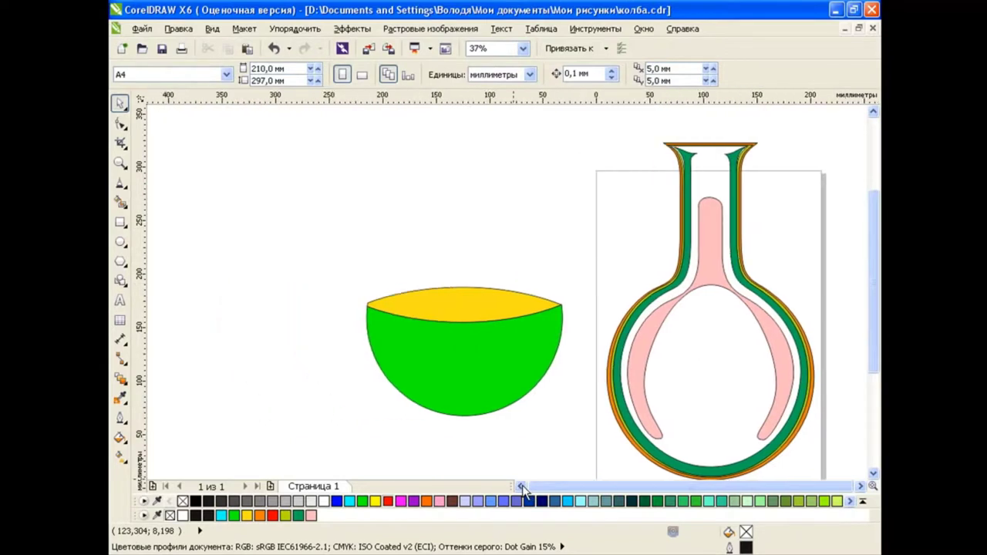
click(860, 487)
Give the bowl's yellow top shape a uniform RGB 160, 225, 60 fill
click(473, 309)
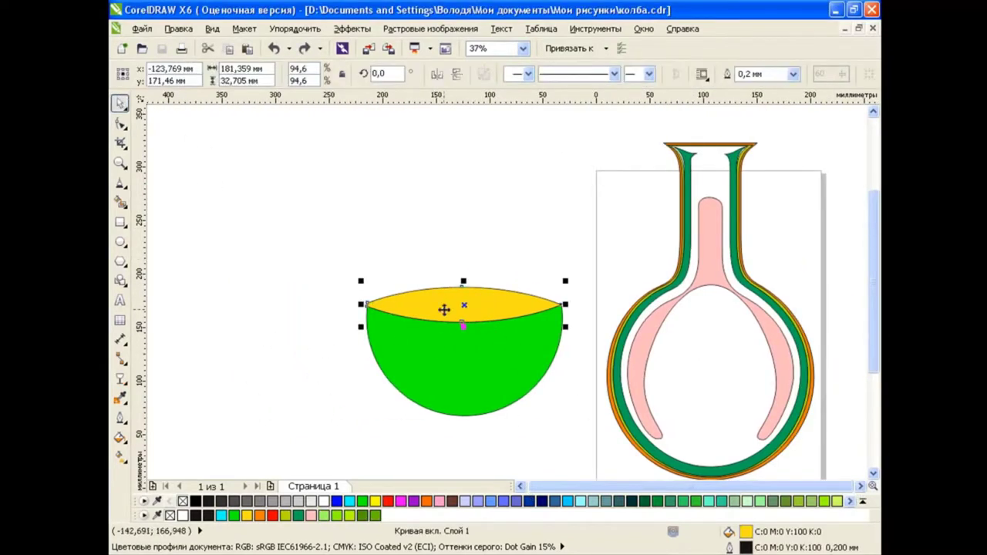
click(119, 437)
click(177, 439)
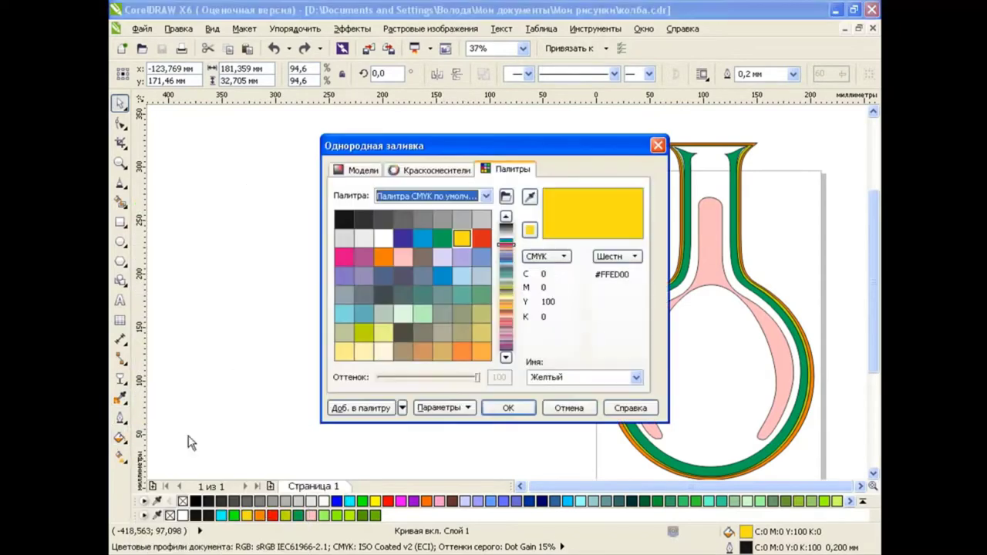
click(359, 172)
click(507, 196)
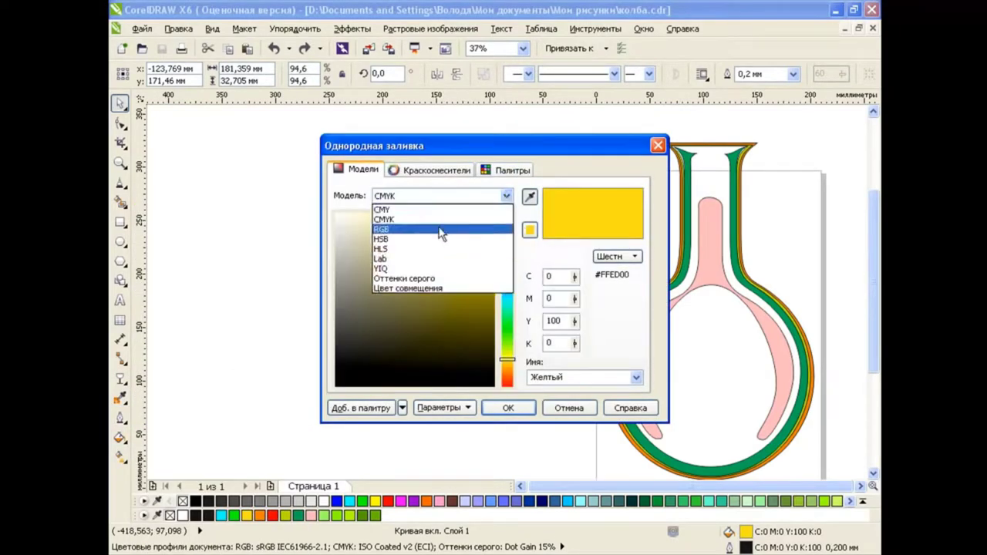
click(440, 225)
text(160)
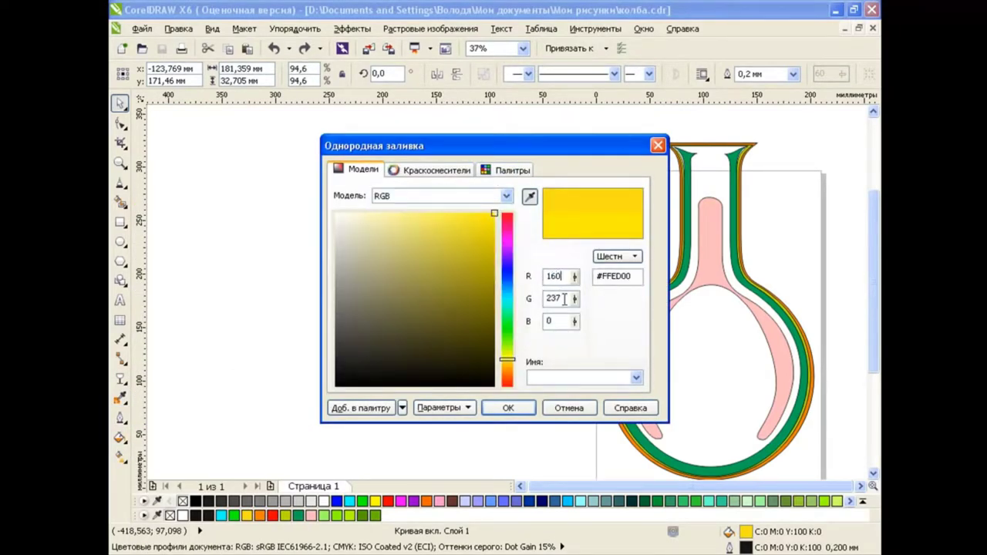
double_click(565, 299)
text(225)
click(547, 322)
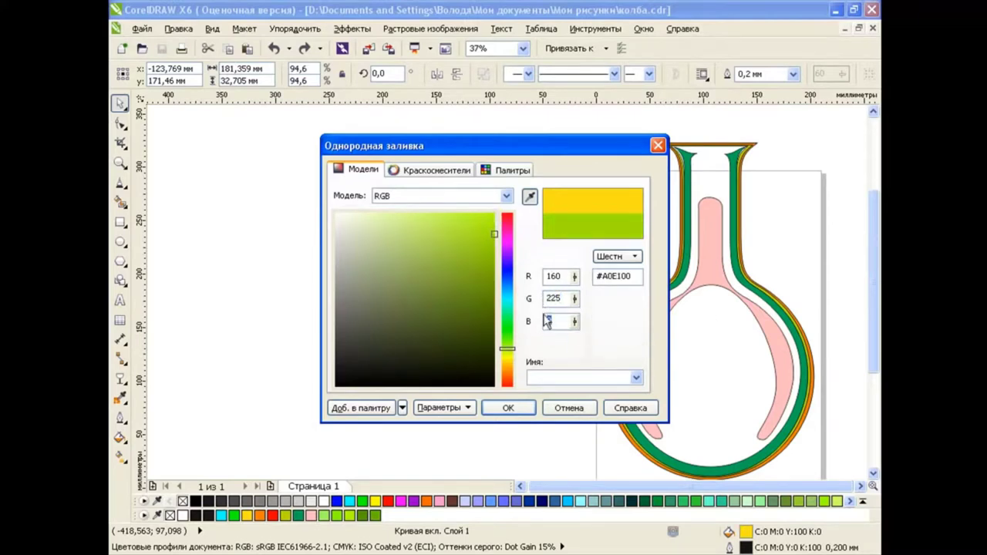
text(60)
click(509, 409)
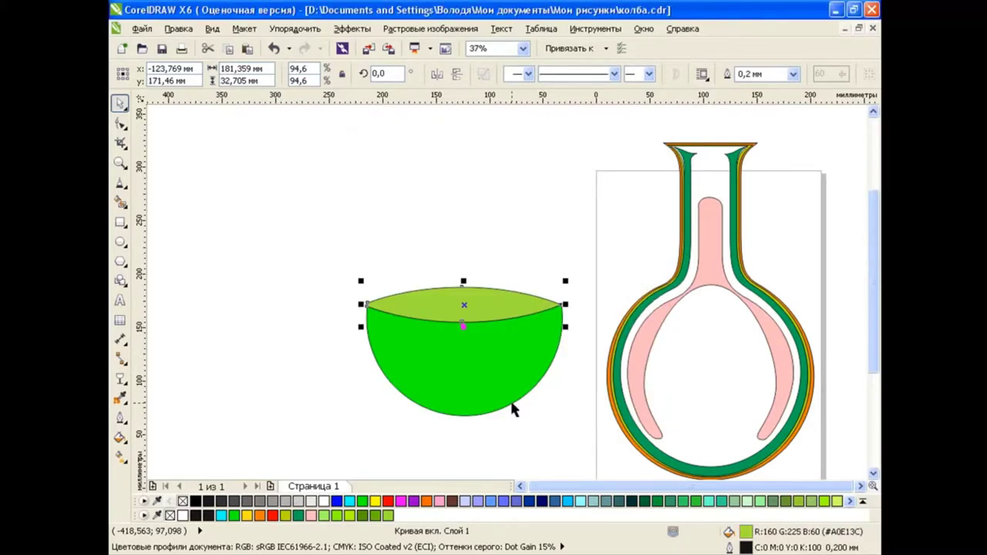
Leave a smaller scaled copy of the rim ellipse inside the bowl rim and select it
drag(565, 281, 555, 285)
drag(463, 286, 463, 297)
click(479, 256)
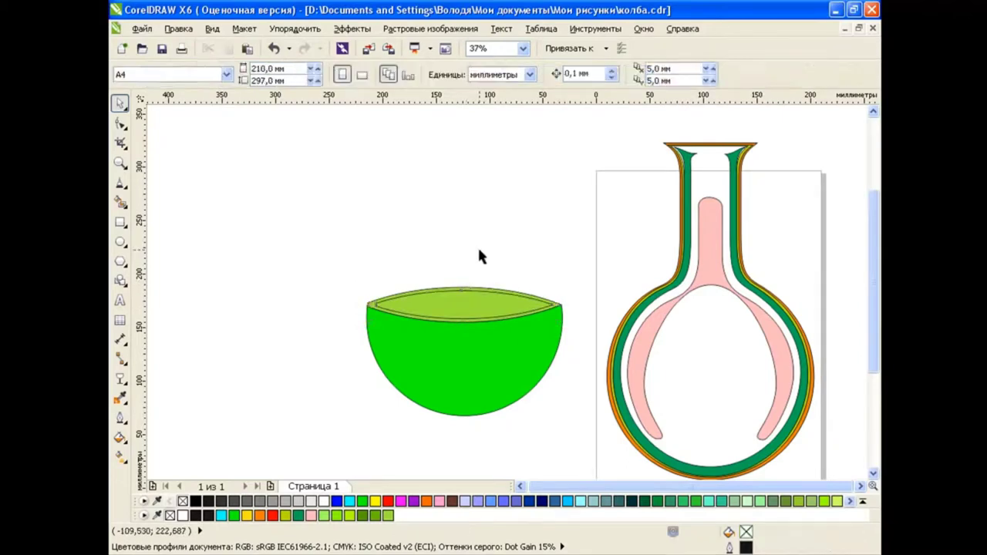
click(481, 297)
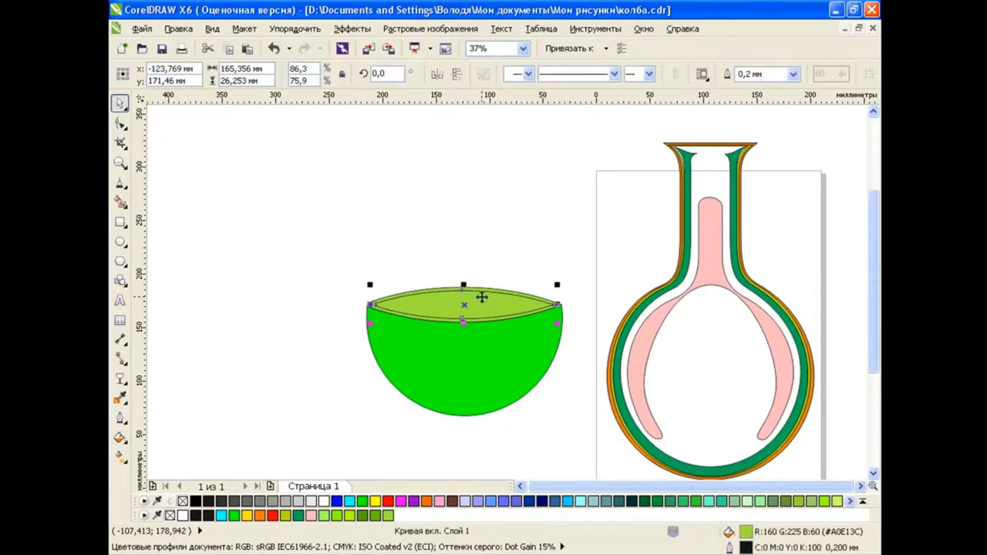
Give the inner rim ellipse a radial fountain fill with custom colours
click(120, 438)
click(147, 391)
click(443, 167)
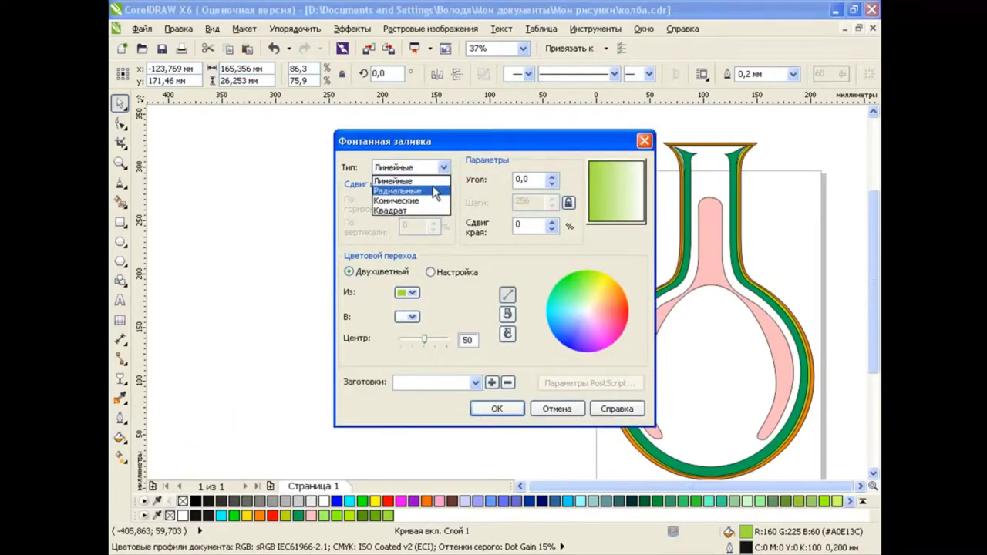
click(434, 191)
click(438, 271)
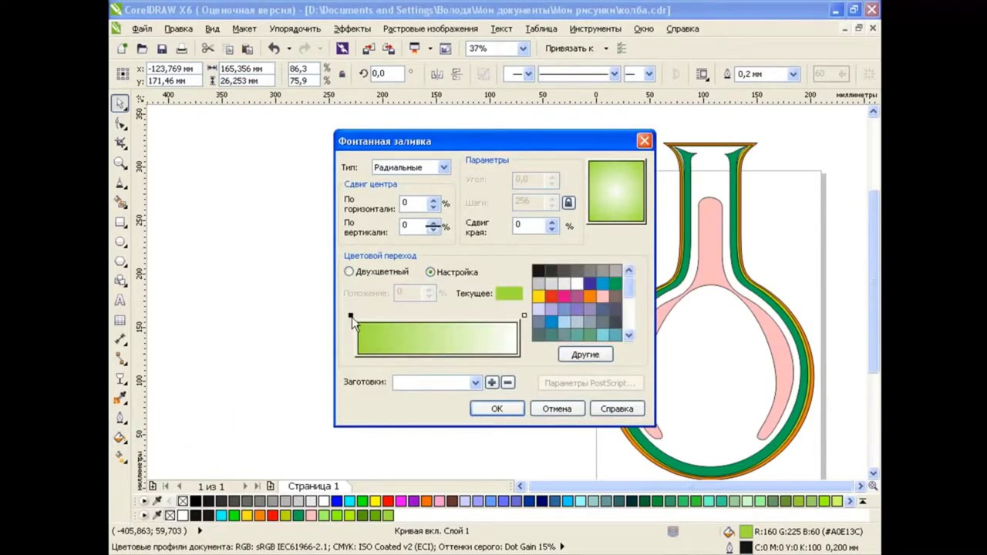
Set the gradient's end colour stop to light yellow-green RGB 160, 225, 60
click(524, 315)
click(584, 355)
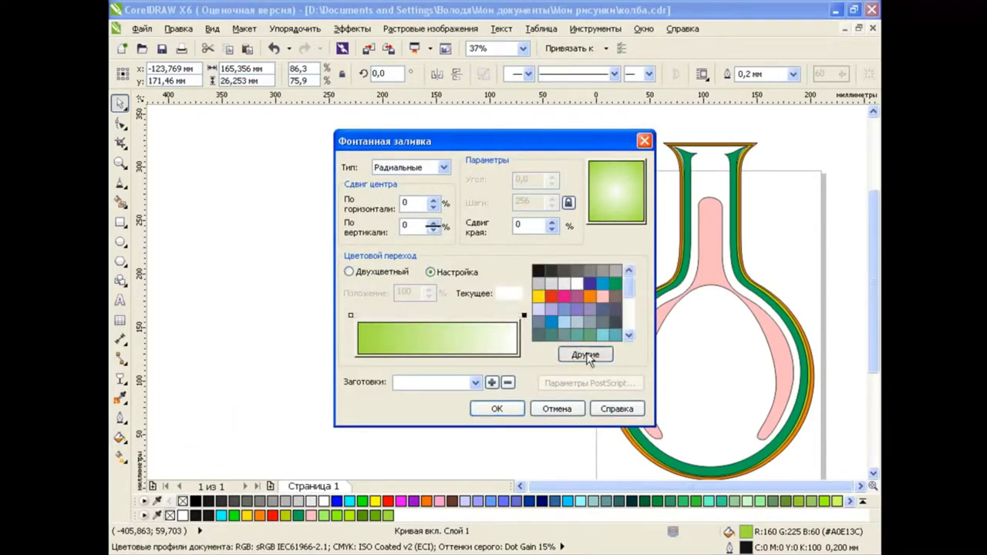
click(456, 196)
click(440, 227)
text(16)
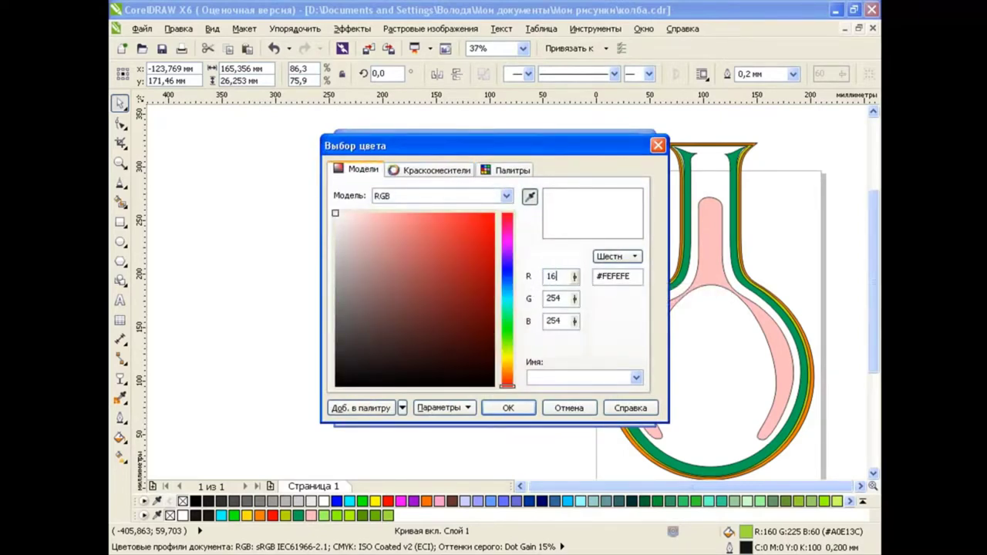
text(0)
key(Tab)
text(225)
key(Tab)
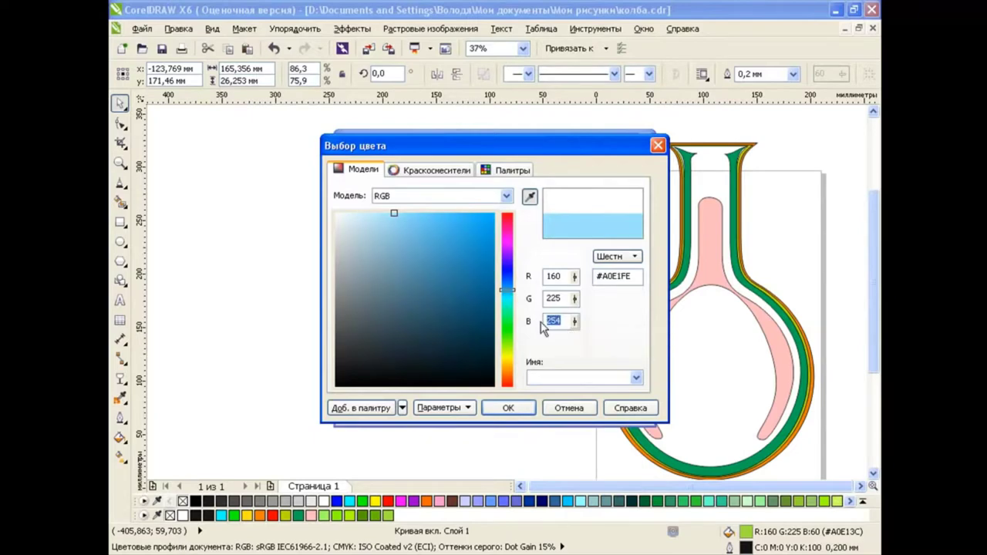
text(60)
key(Tab)
key(Return)
Set the start colour stop to darker green RGB 110, 180, 0 and apply the gradient
click(351, 316)
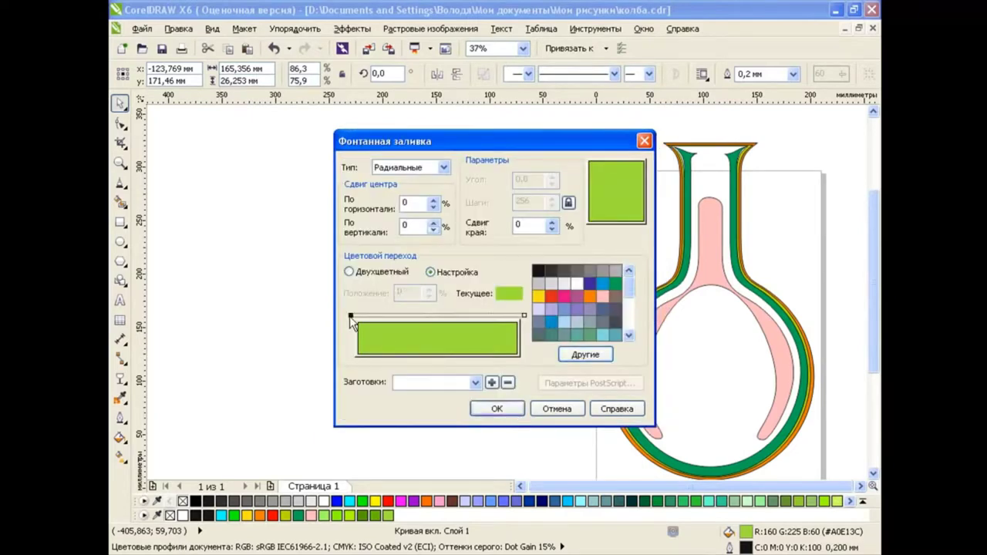
click(584, 355)
click(358, 169)
key(Tab)
text(11)
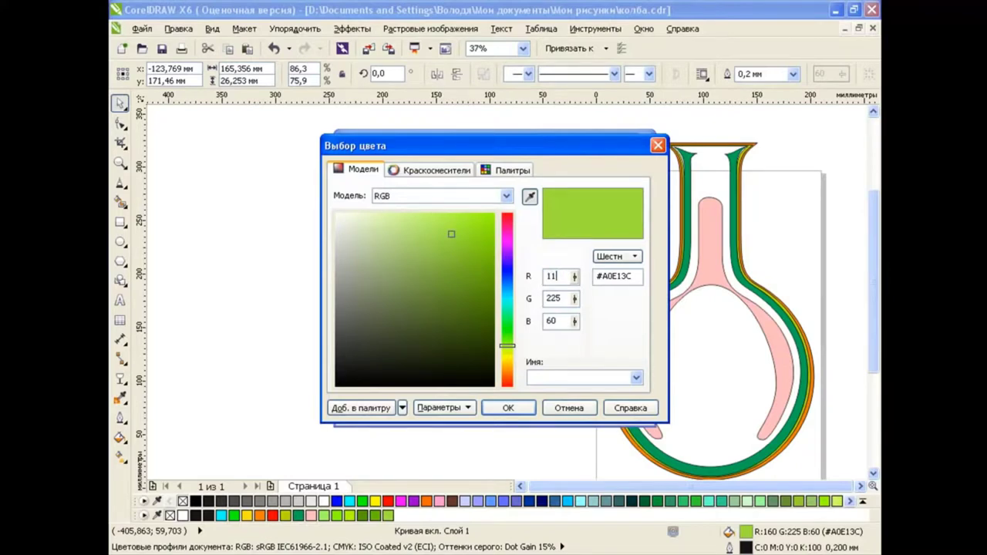
text(0)
key(Tab)
text(80)
click(554, 321)
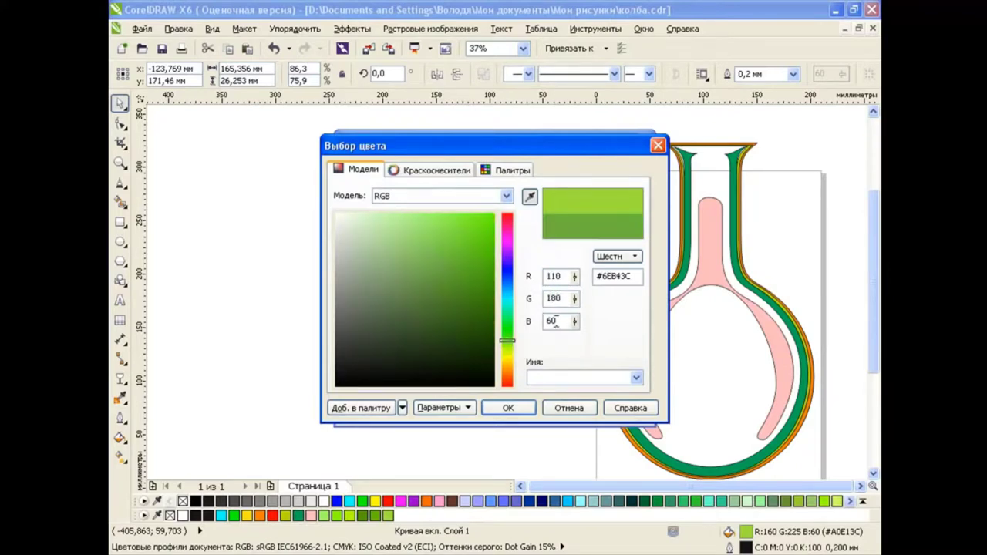
text(0)
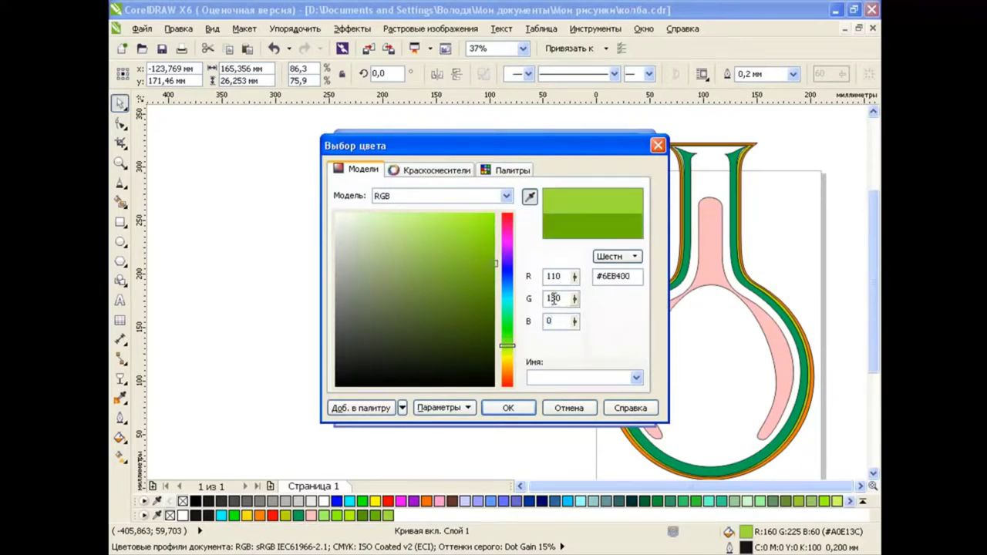
click(509, 409)
click(498, 409)
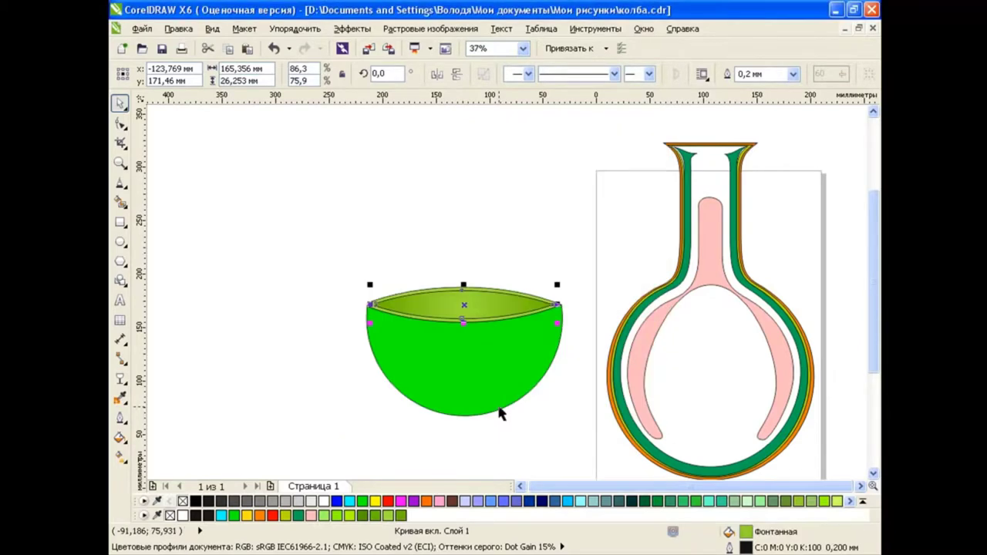
Shift the rim gradient's colour midpoint slightly off-centre
click(120, 456)
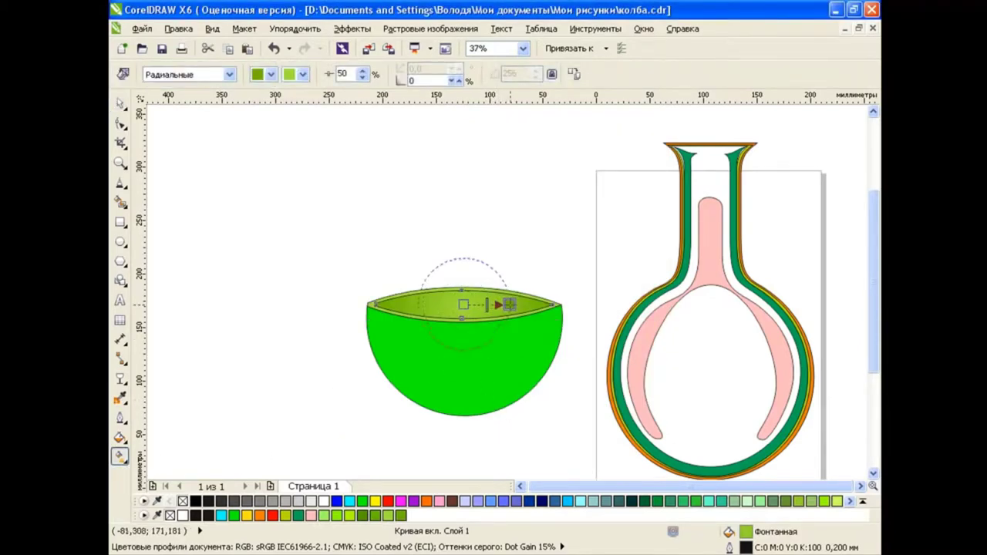
drag(487, 305, 494, 305)
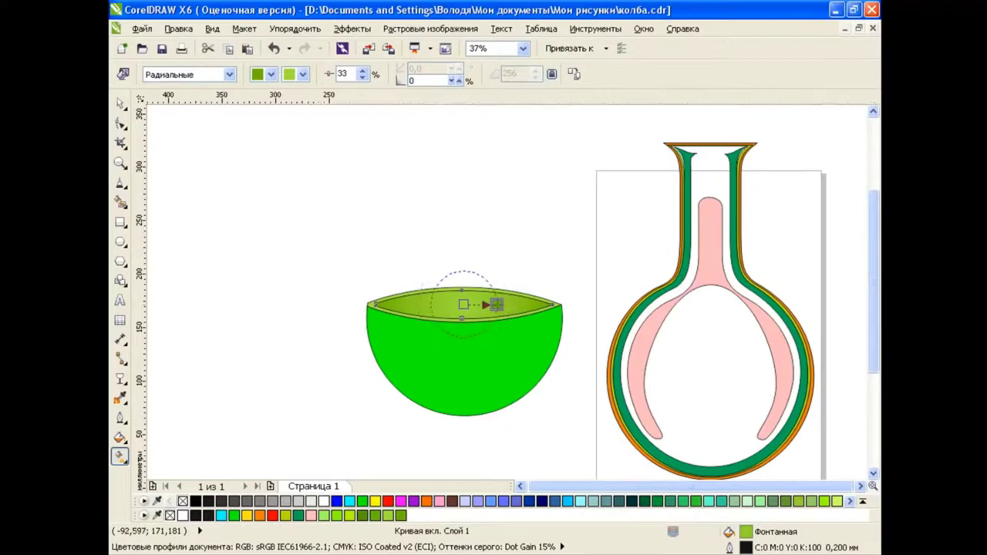
key(space)
key(ctrl+a)
click(450, 357)
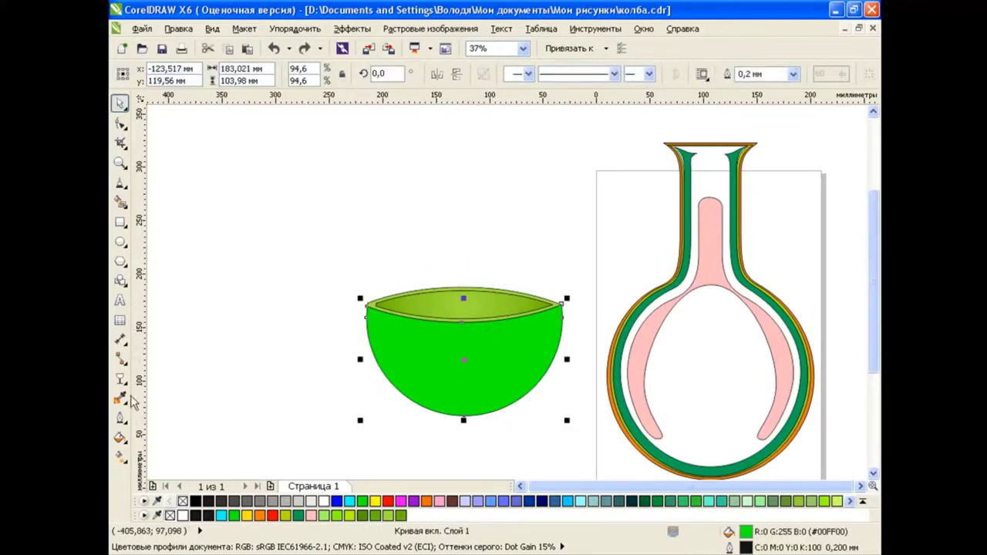
Give the bowl body a radial fountain fill with custom colours
click(121, 437)
click(158, 450)
click(444, 168)
click(432, 192)
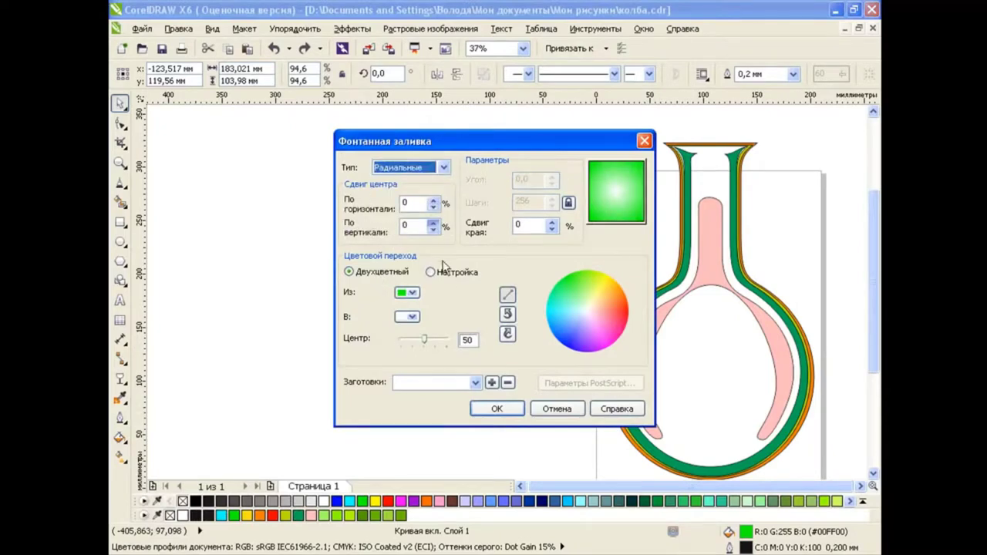
click(430, 272)
Change the gradient's end colour stop by entering new RGB values
click(585, 354)
click(358, 169)
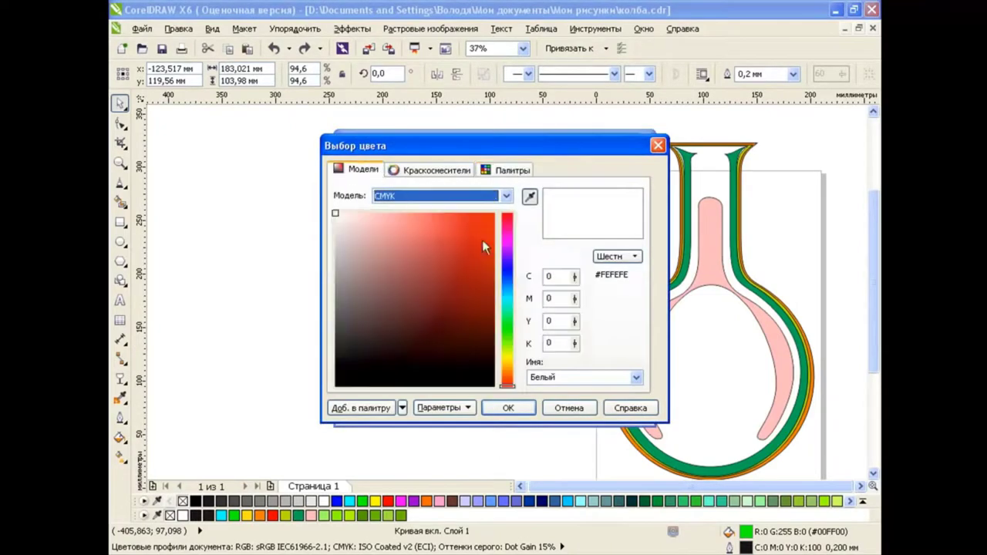
click(463, 196)
click(451, 219)
double_click(567, 277)
text(160)
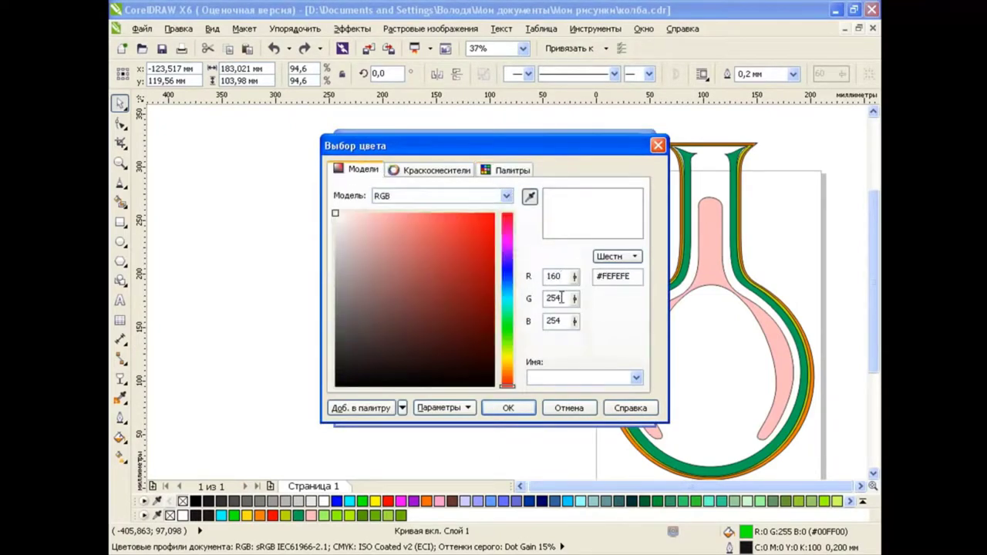
double_click(562, 297)
text(1)
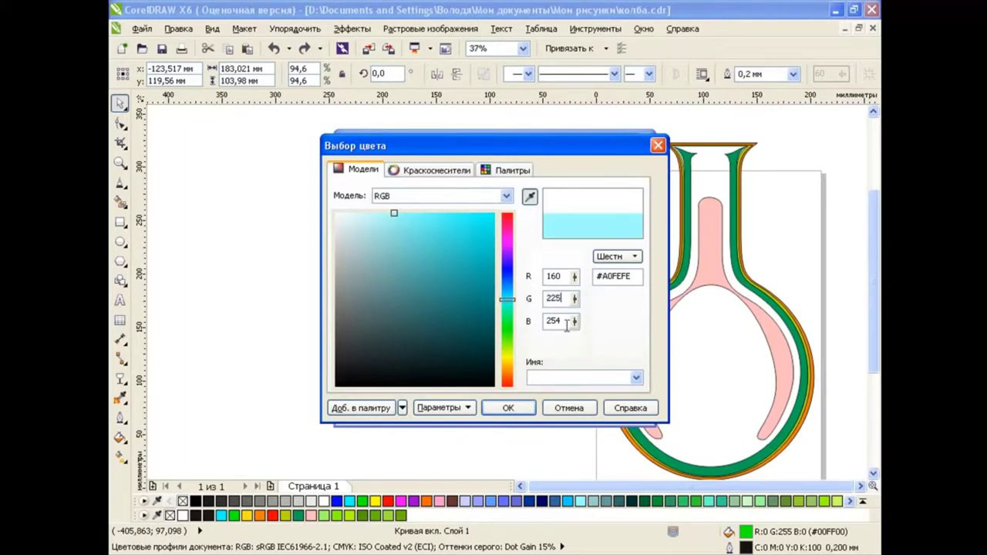
double_click(567, 323)
key(Return)
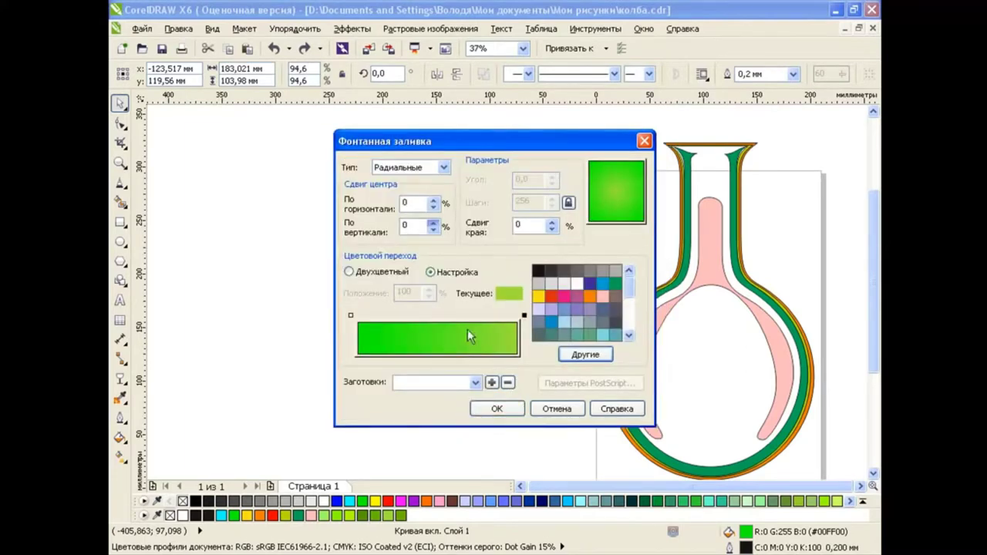
Set the gradient's start colour stop to a light green
click(351, 317)
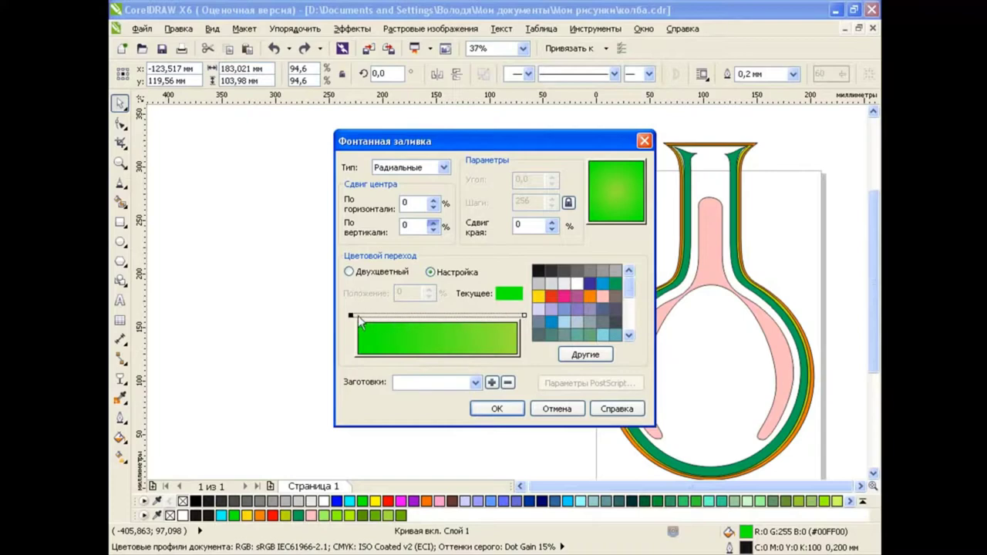
click(585, 354)
click(358, 170)
text(16)
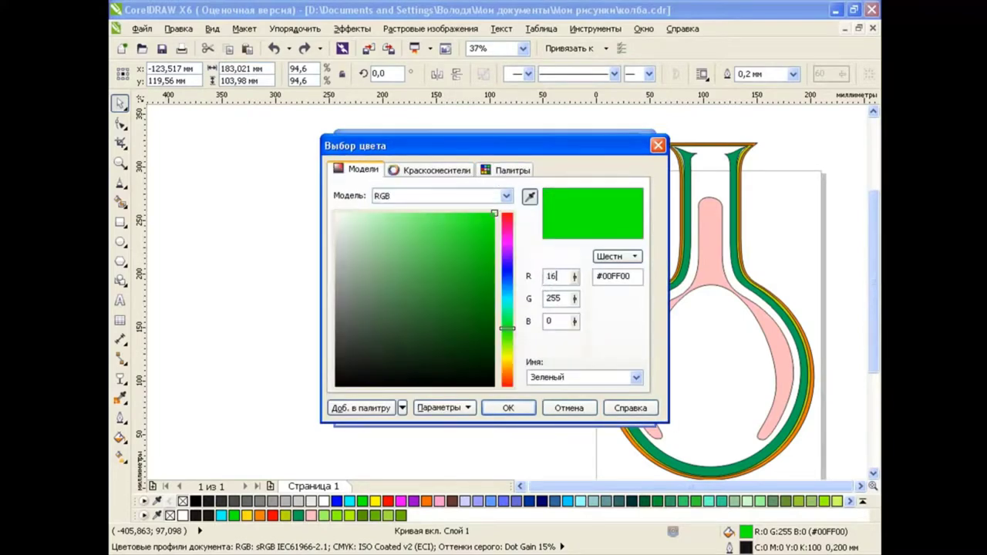
text(0)
key(Tab)
key(Tab)
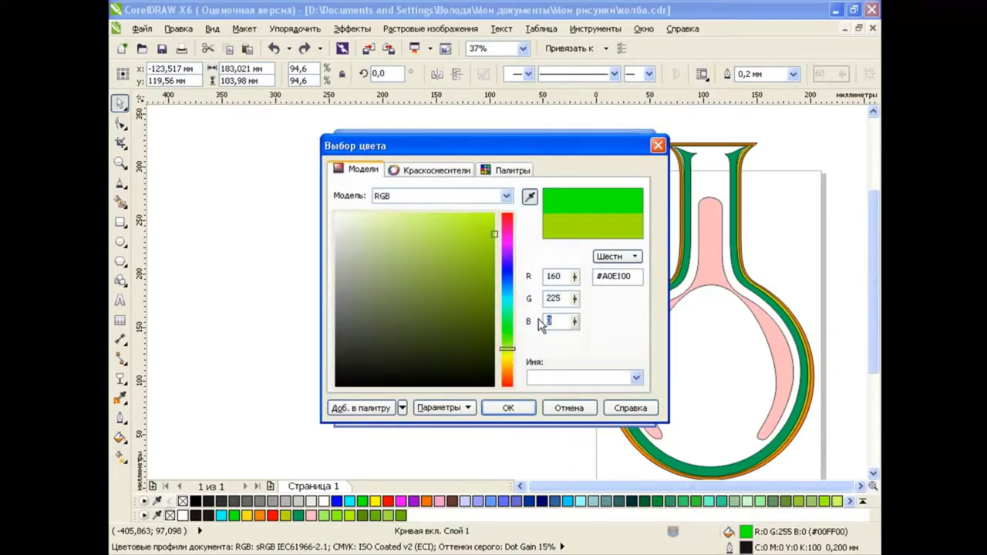
text(60)
click(509, 408)
Set the 71% colour stop to darker green RGB 110, 180, 0 and apply the radial fill
click(468, 316)
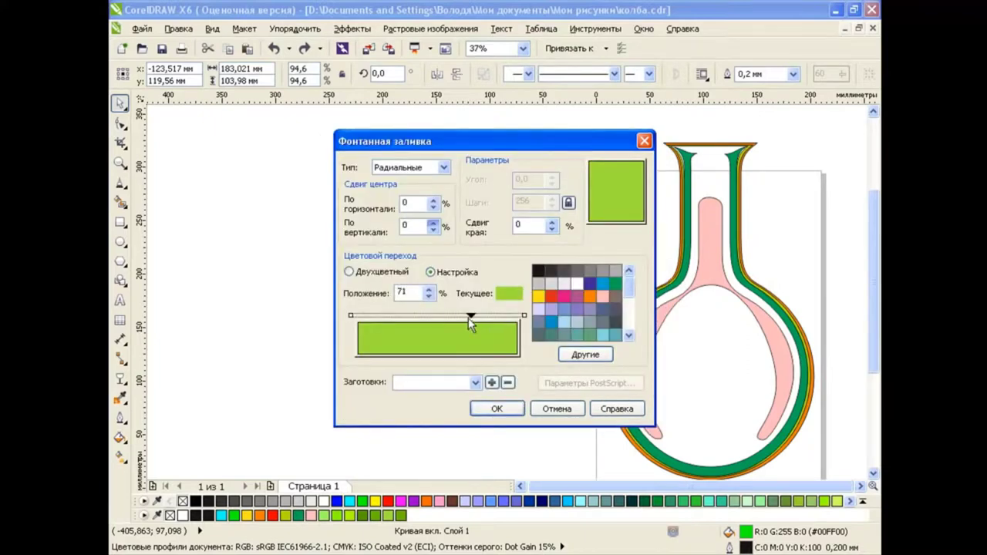
click(584, 355)
click(358, 169)
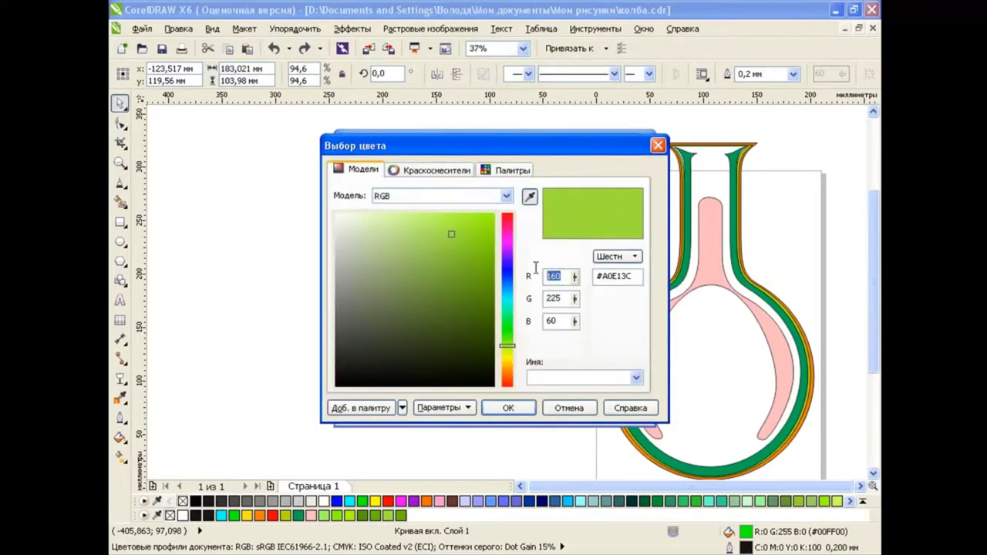
key(Tab)
text(180)
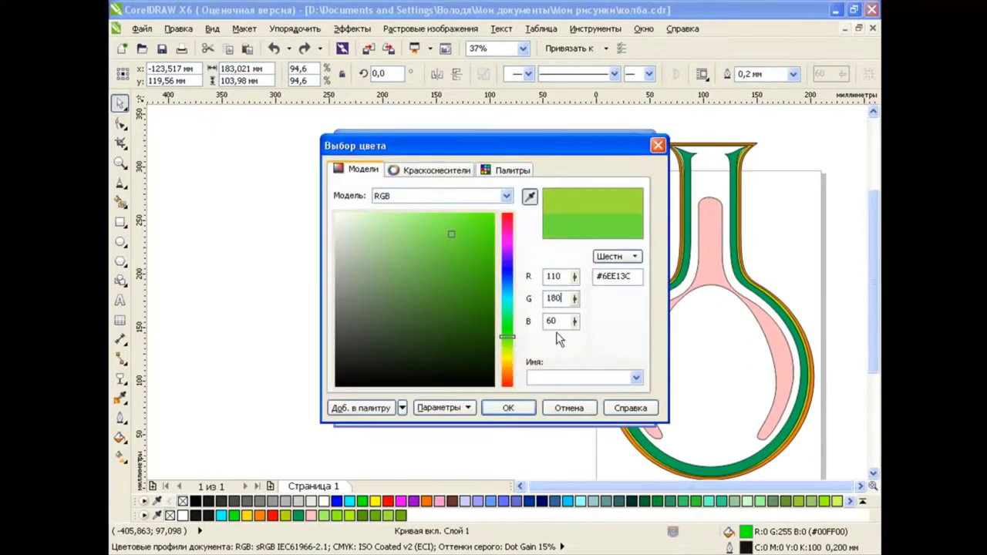
key(Tab)
text(0)
click(527, 409)
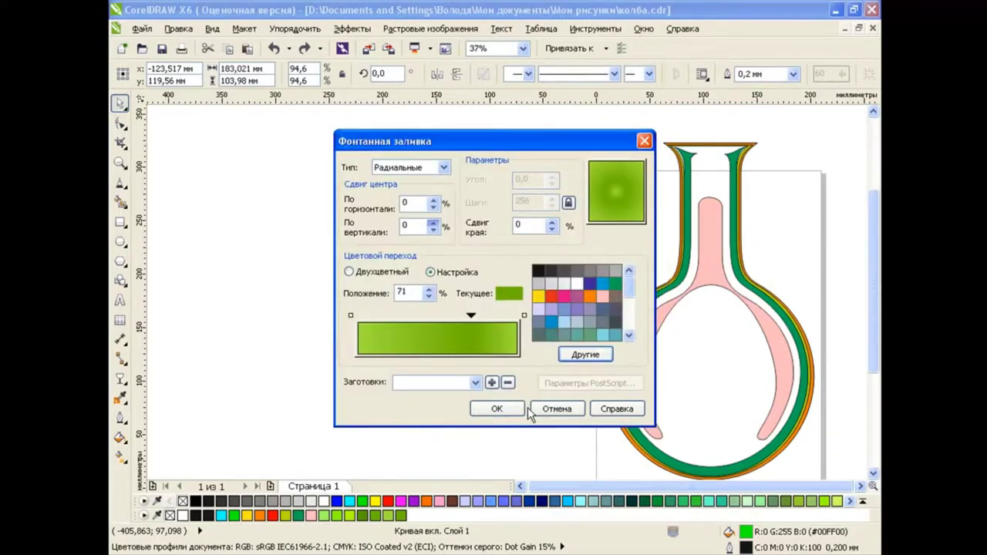
click(498, 409)
Place the gradient centre low in the bowl's middle and fit its circle to the bottom
click(120, 456)
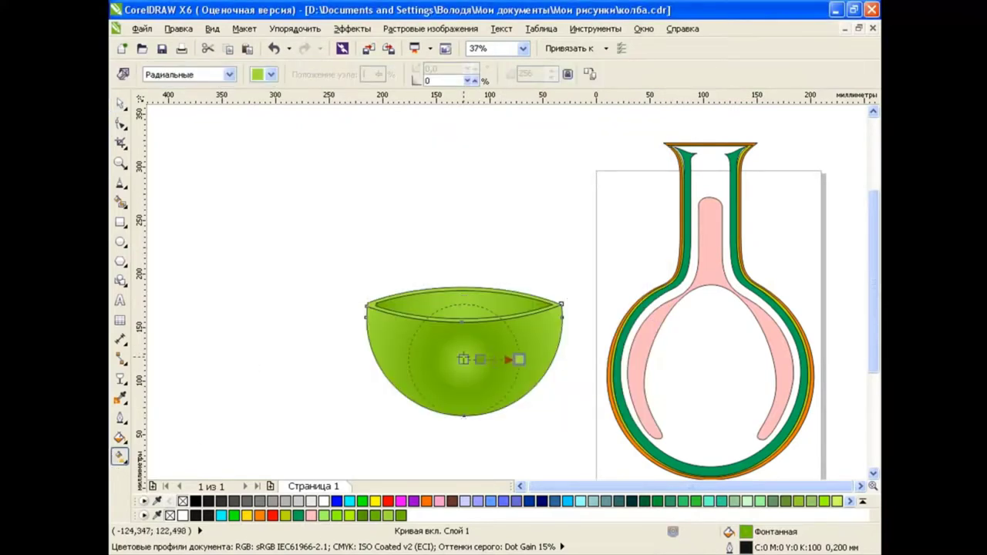
drag(519, 359, 466, 445)
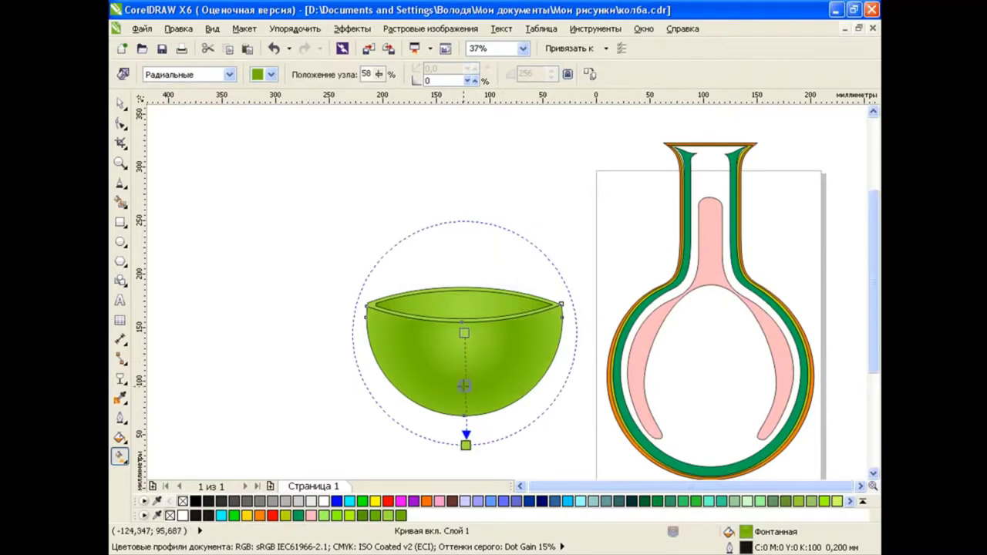
drag(467, 352, 464, 299)
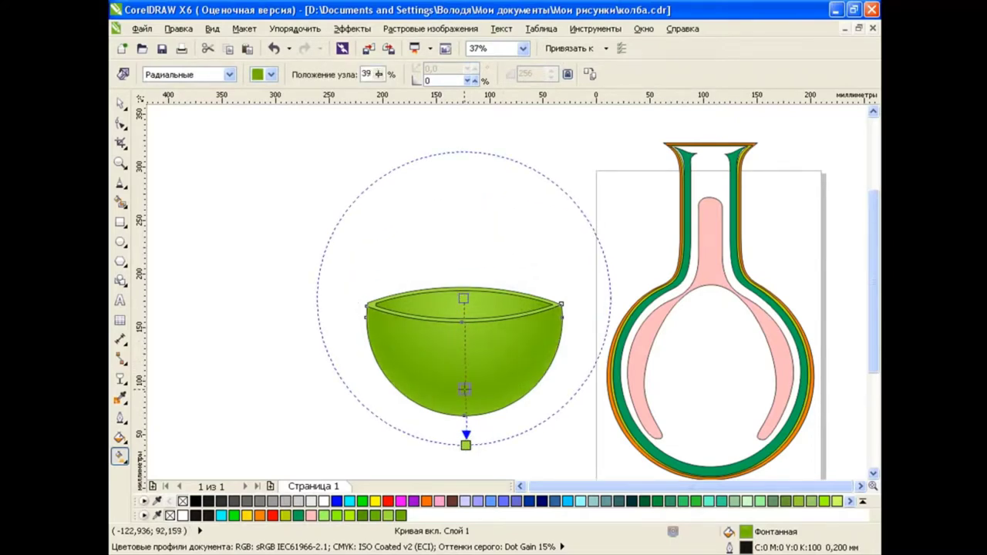
drag(464, 298, 467, 337)
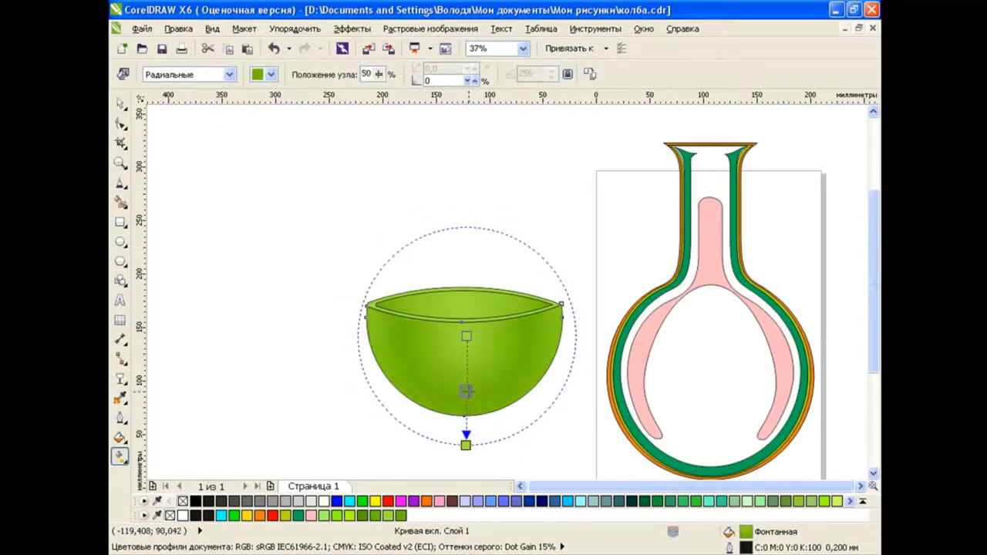
drag(466, 445, 467, 434)
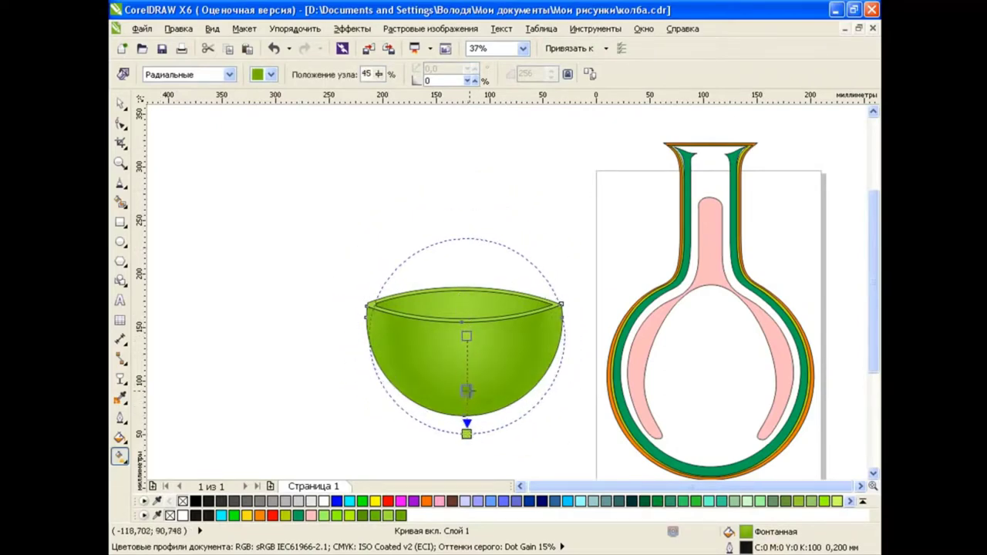
drag(466, 336, 466, 314)
key(space)
Form a ring by subtracting a smaller concentric copy of a circle (Back minus Front)
click(290, 351)
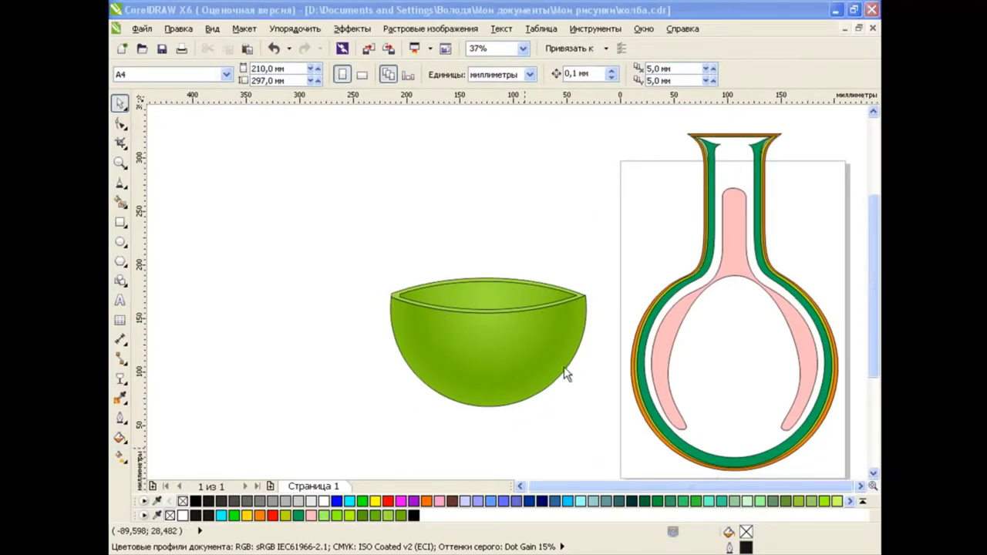
key(F7)
drag(333, 148, 461, 275)
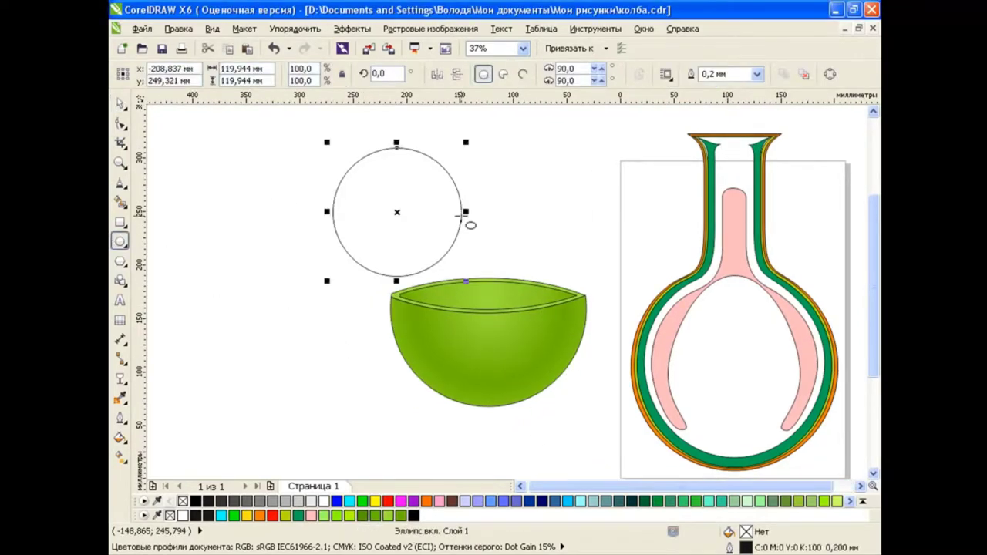
click(227, 49)
click(247, 48)
drag(466, 142, 456, 151)
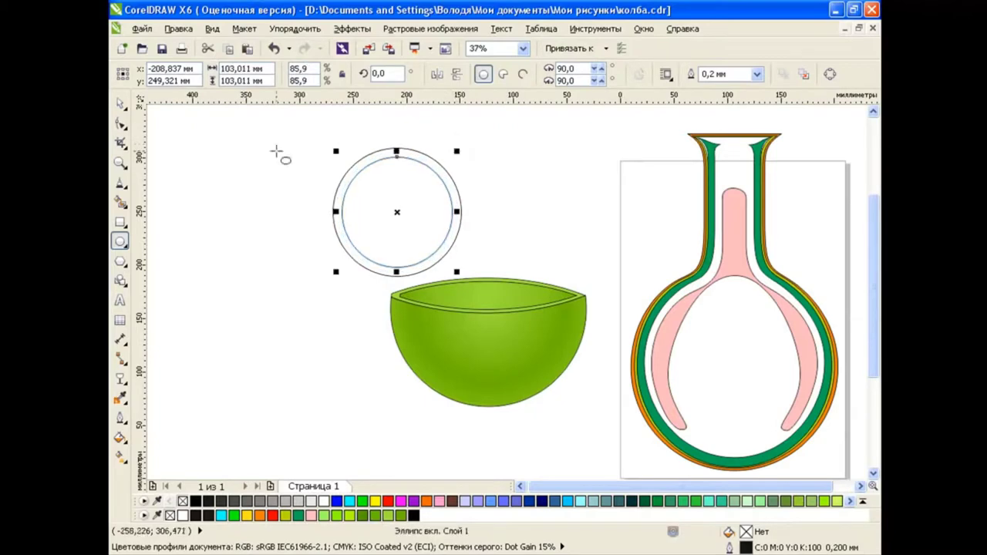
drag(139, 112, 540, 299)
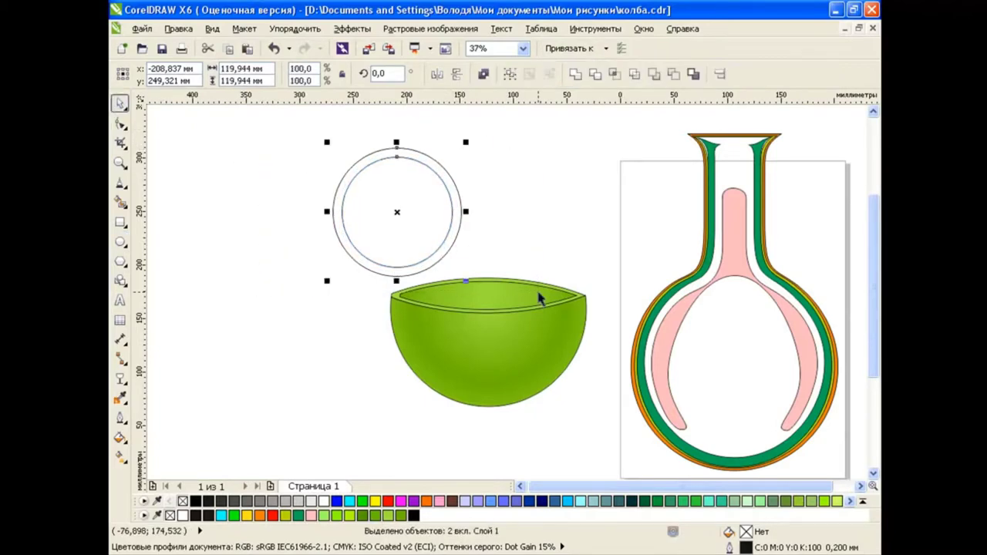
click(677, 76)
click(539, 182)
Add an ellipse tilted about 30° in the ring's upper left, plus a smaller copy
click(123, 239)
drag(351, 169, 423, 207)
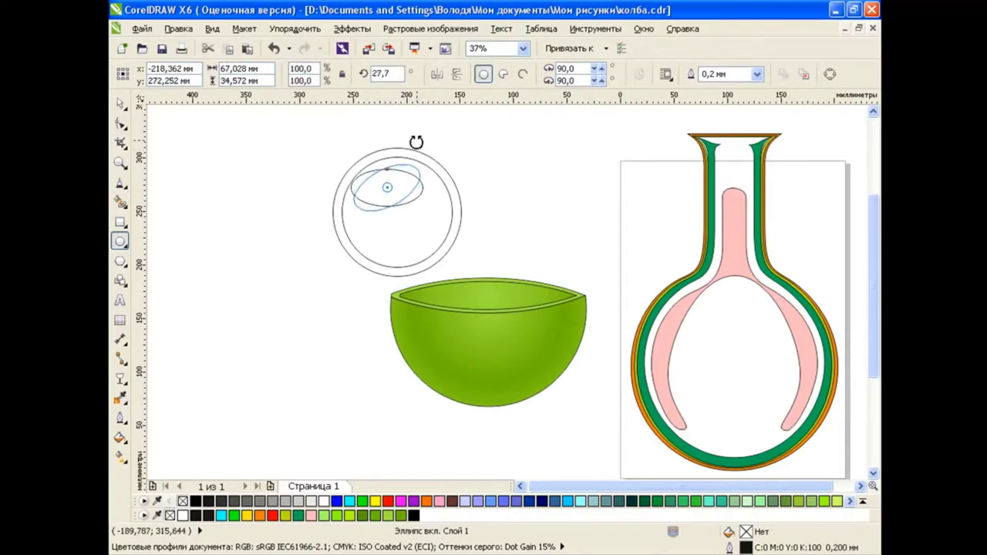
key(space)
click(389, 189)
drag(422, 168, 408, 153)
mouse_move(392, 189)
mouse_down()
mouse_move(378, 177)
mouse_move(364, 190)
mouse_up()
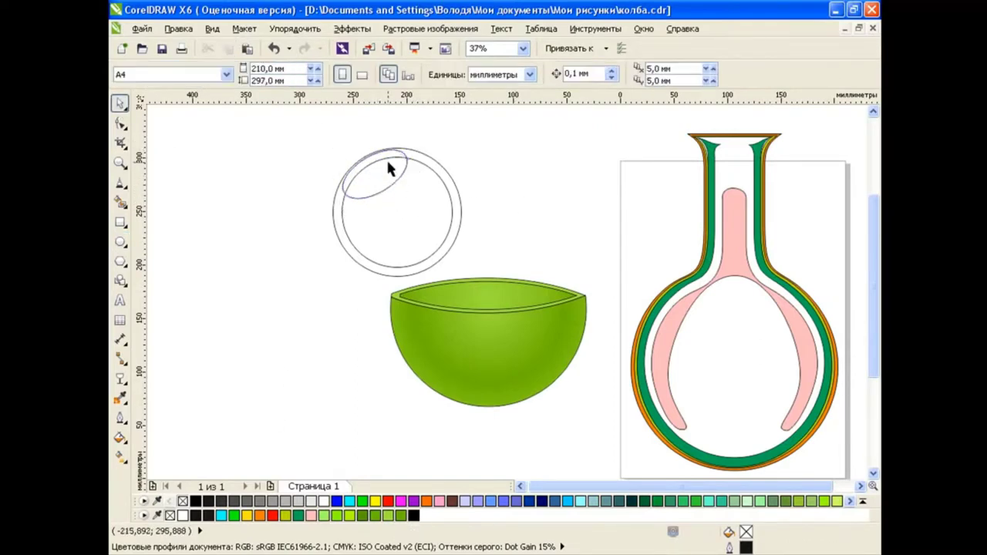
click(230, 49)
key(ctrl+v)
drag(337, 173, 458, 209)
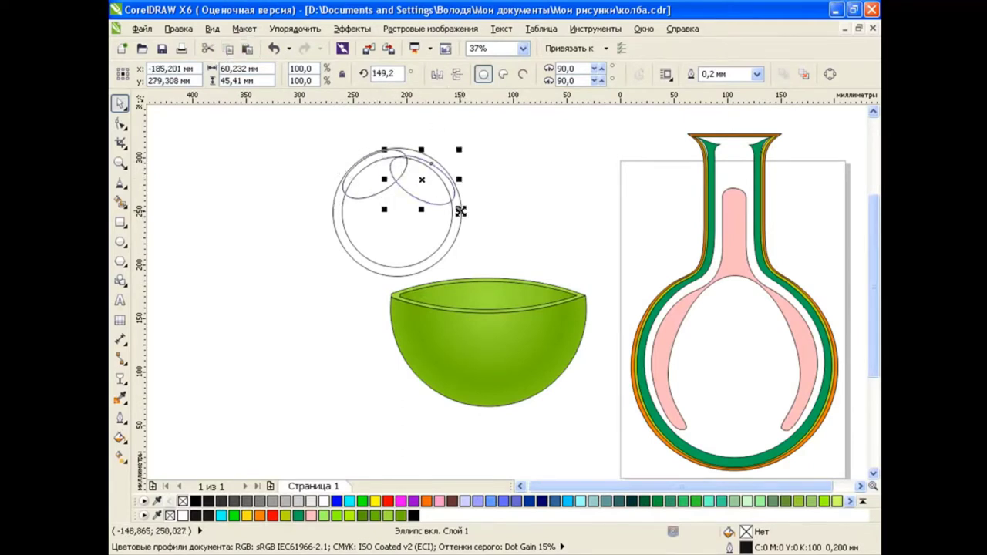
click(502, 193)
Fill the small ellipse black and give all bubble shapes uniform transparency of 75
click(434, 174)
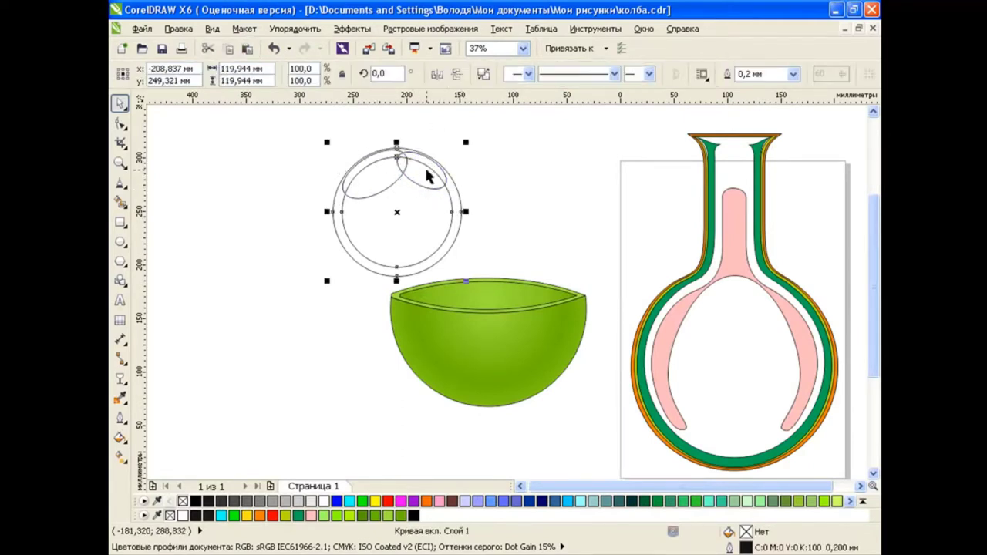
click(195, 501)
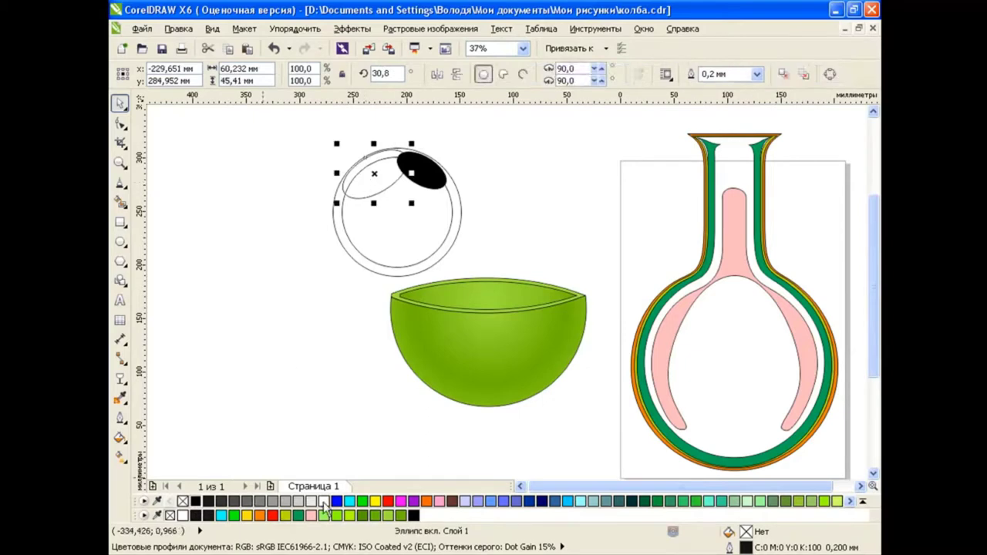
click(409, 276)
click(334, 329)
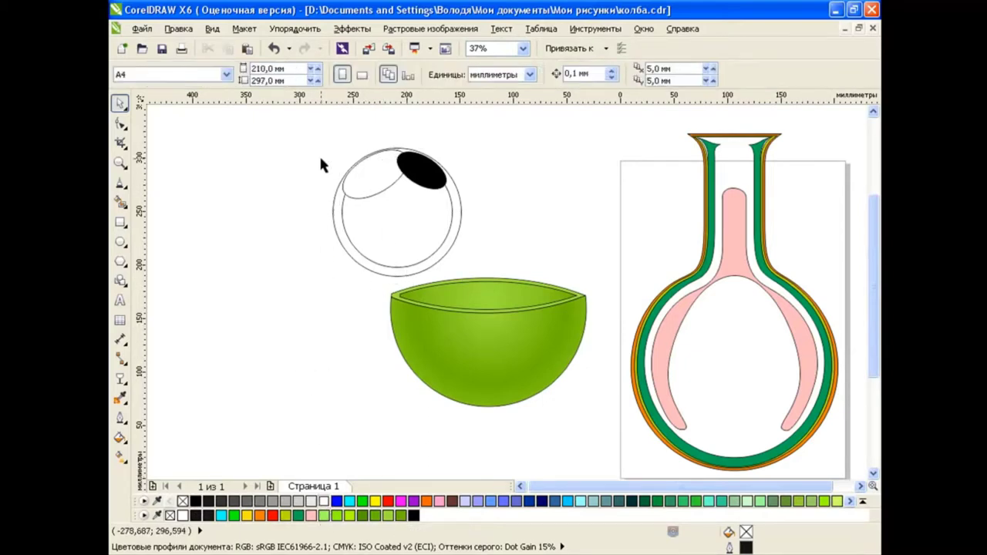
drag(318, 139, 517, 305)
click(121, 378)
click(213, 74)
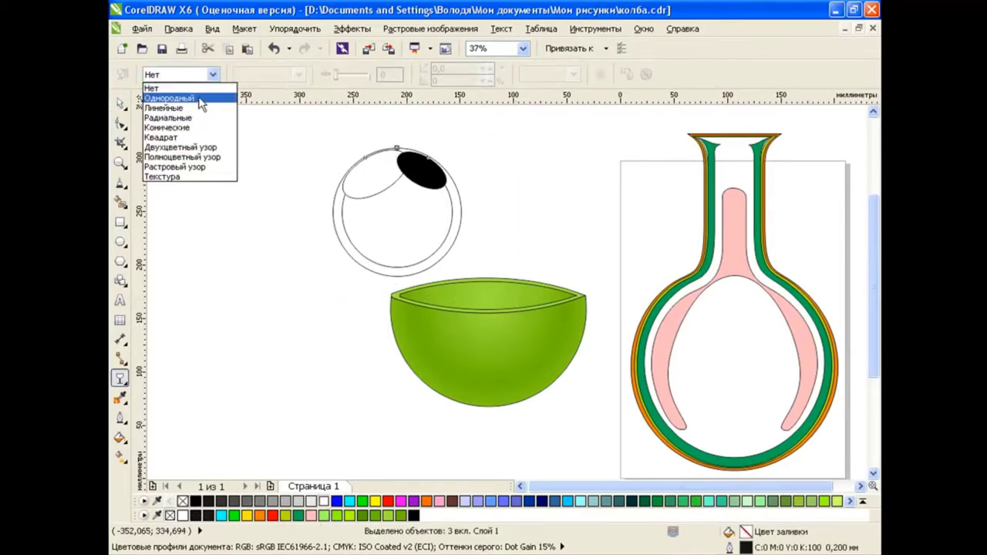
click(177, 101)
text(75)
key(Return)
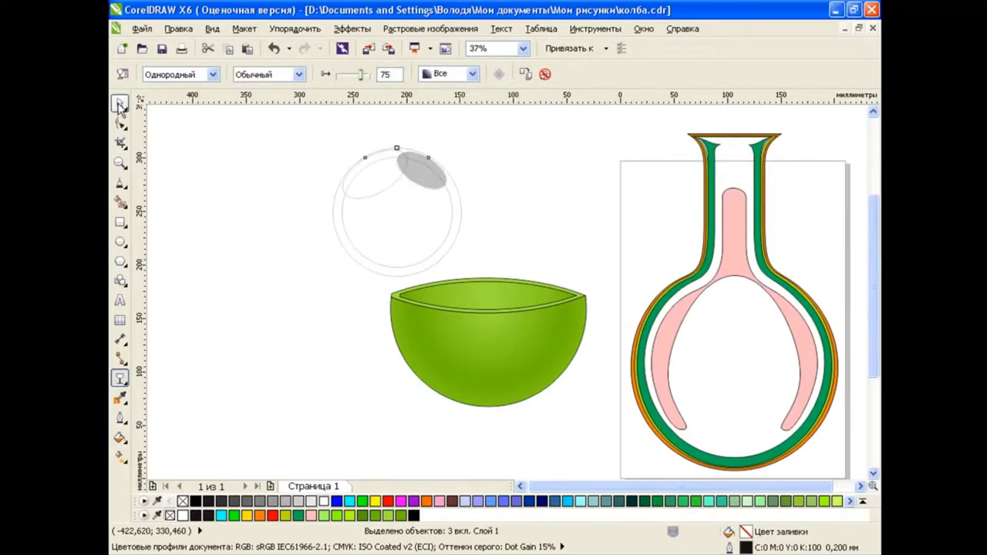
Remove the bubble's outlines and shrink it to about 12.7 mm
click(120, 104)
right_click(183, 502)
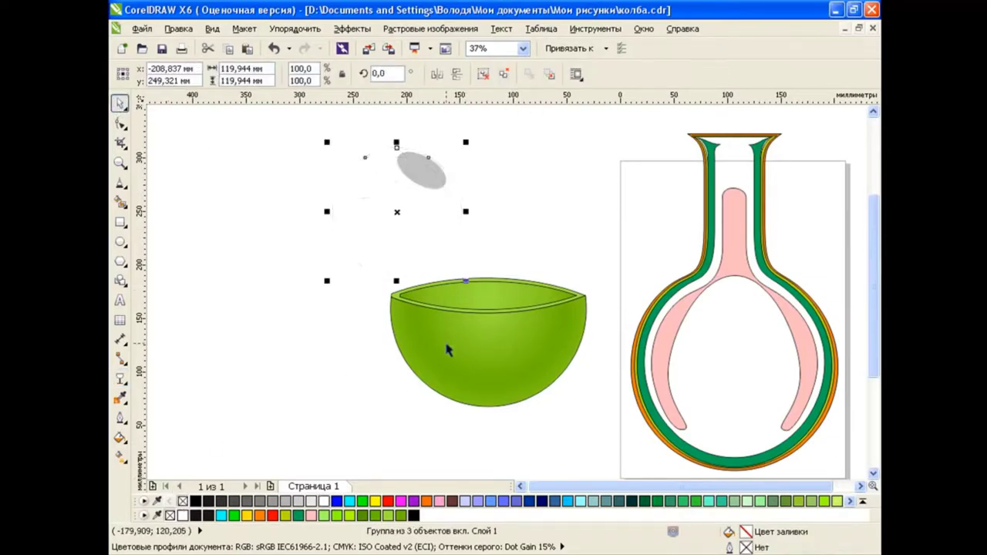
drag(466, 281, 404, 219)
Drop copies of the small bubble across the bowl, undoing an accidental move
click(575, 387)
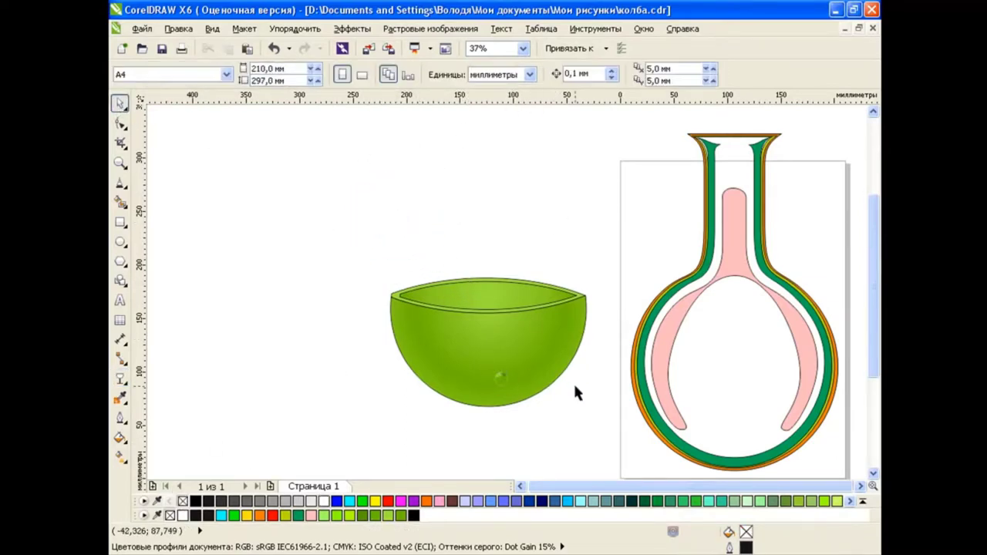
scroll(496, 395, up, 2)
click(513, 351)
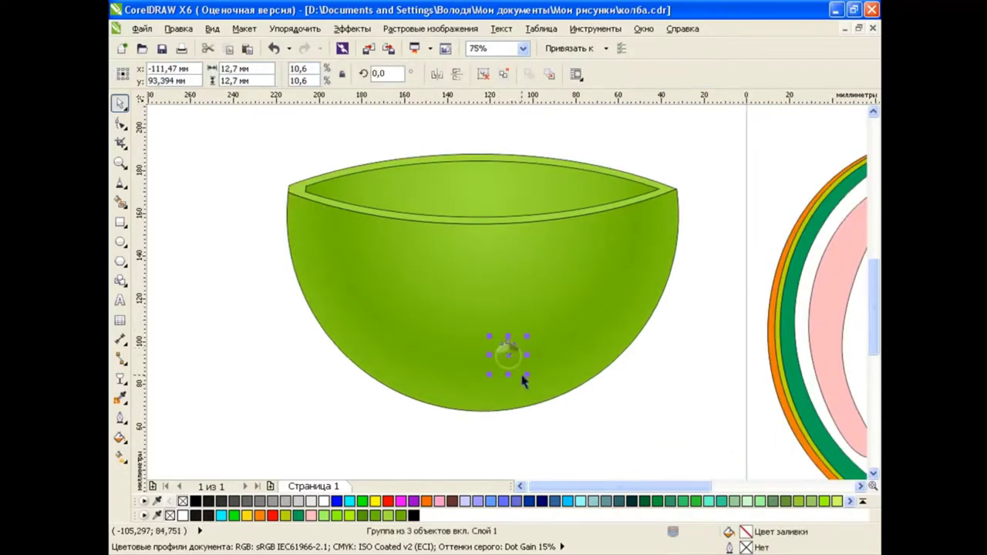
mouse_move(511, 355)
mouse_down()
mouse_move(505, 337)
mouse_move(512, 385)
mouse_move(484, 332)
mouse_up()
click(293, 338)
key(ctrl+z)
click(508, 355)
click(506, 347)
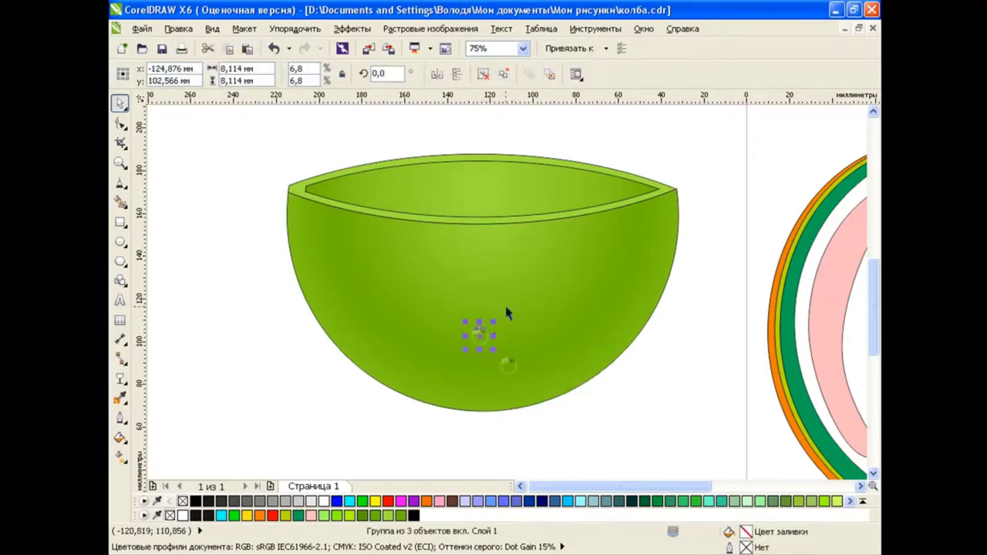
Group the bubbles with Ctrl+G and move the group onto the flask
click(625, 404)
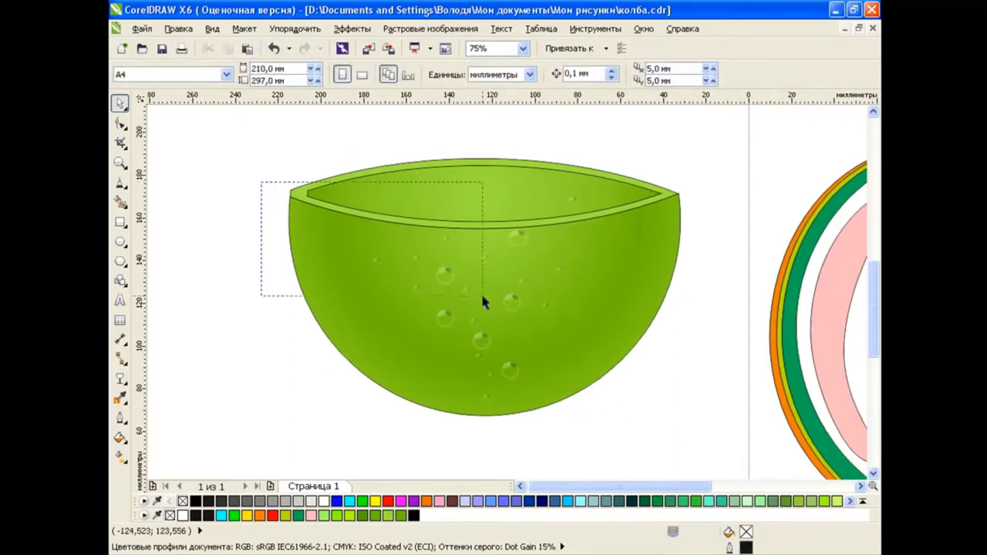
drag(482, 301, 646, 426)
key(ctrl+g)
key(ctrl+z)
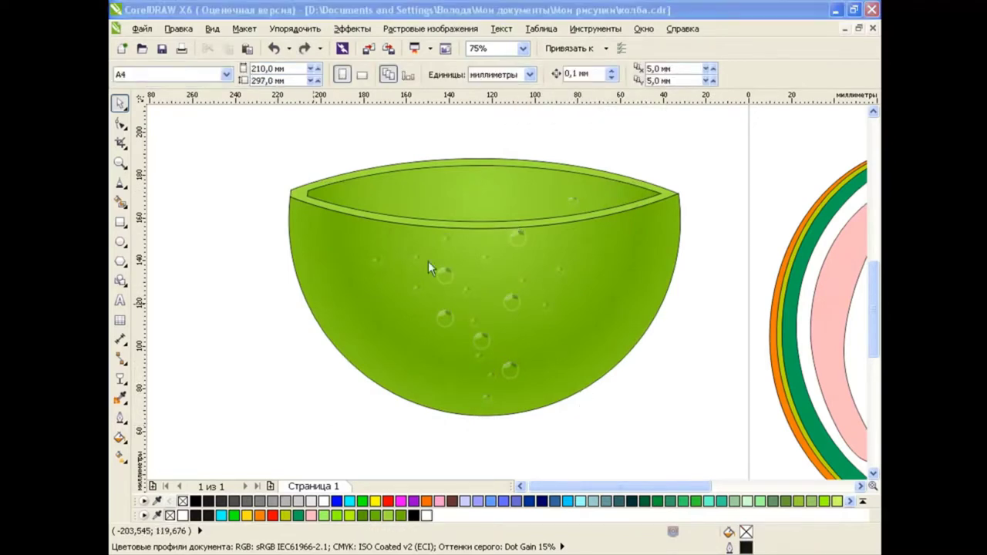
drag(335, 263, 207, 213)
key(ctrl+z)
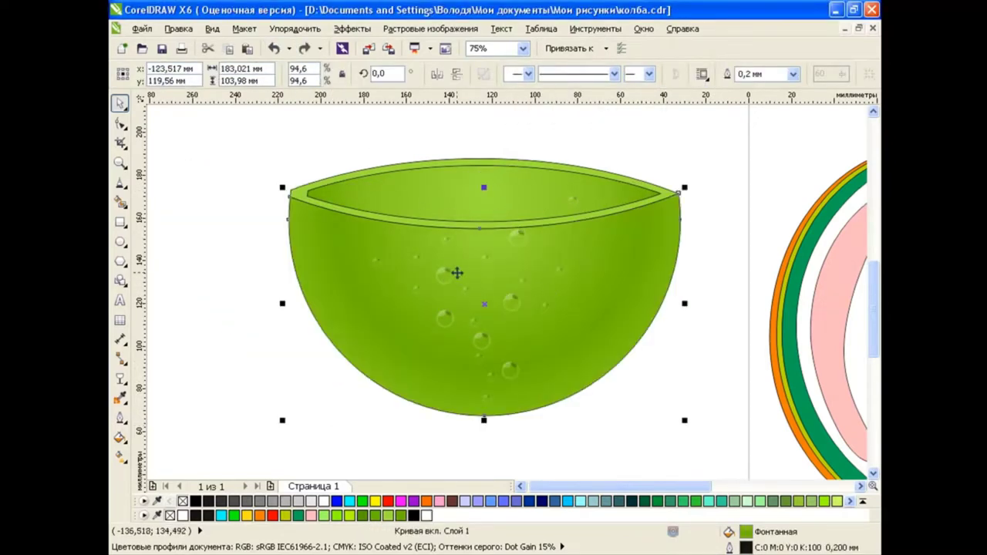
mouse_move(457, 272)
mouse_down()
mouse_move(752, 293)
mouse_move(810, 324)
mouse_up()
key(Escape)
click(667, 439)
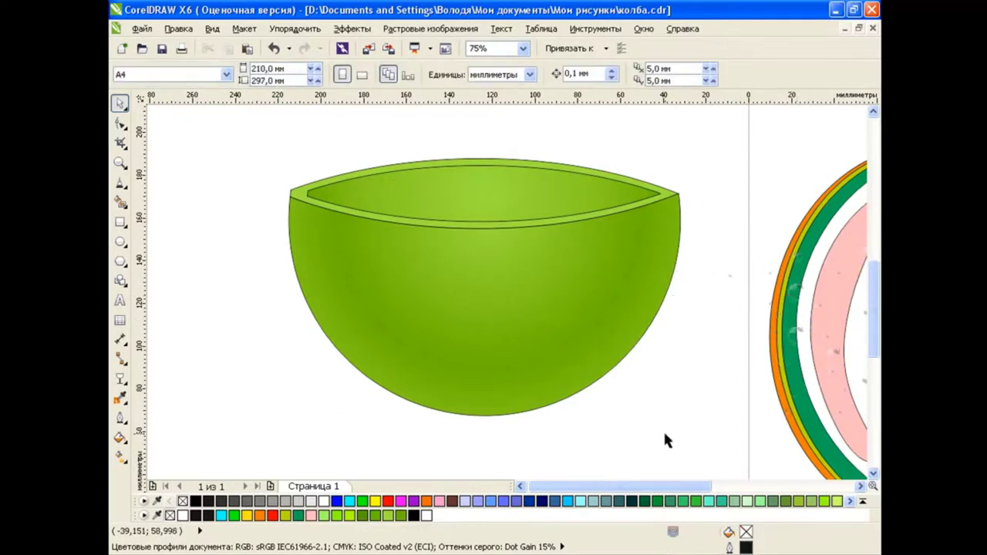
Copy the bowl curve without fill, squash it to about 67 mm, and bend it into a sagging arc
click(542, 318)
drag(512, 262, 457, 218)
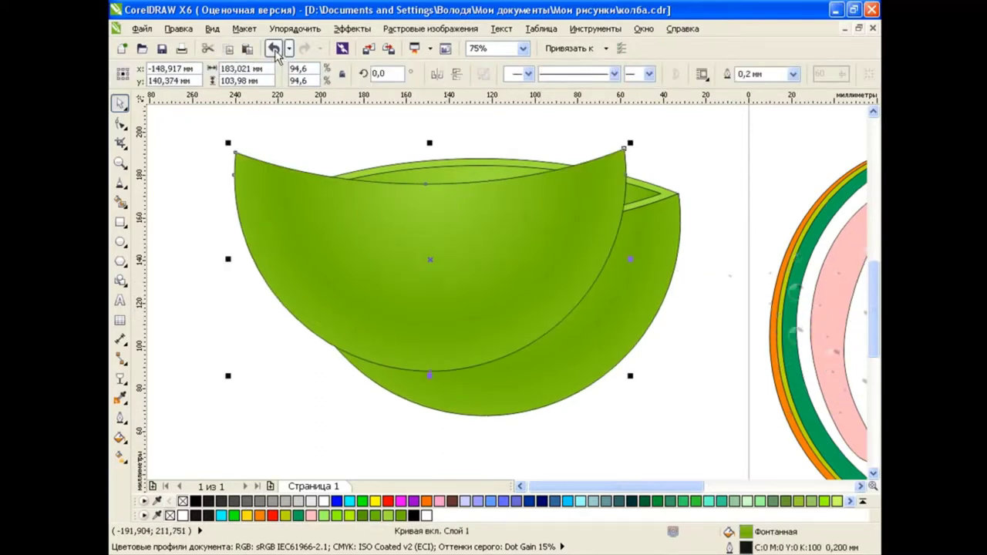
click(274, 49)
click(183, 502)
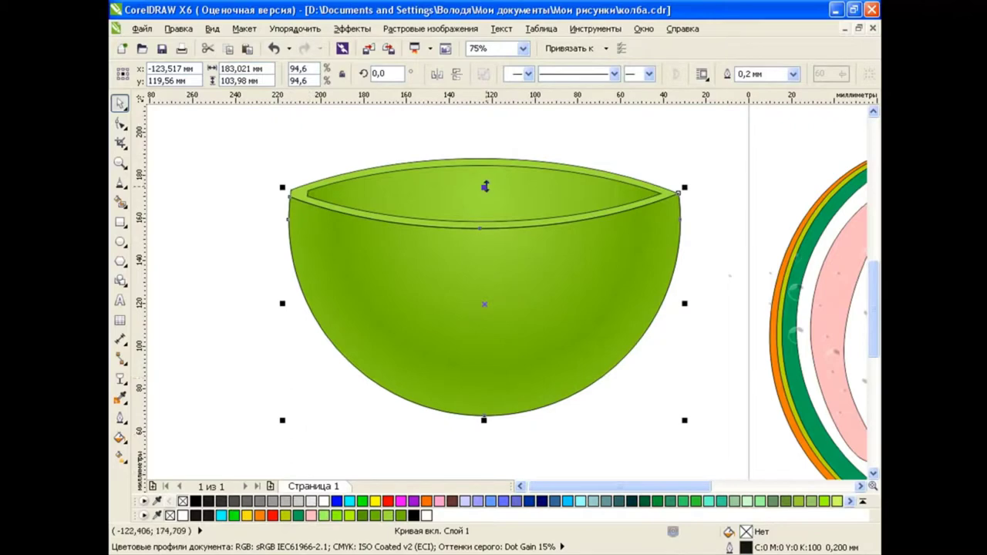
drag(485, 186, 485, 266)
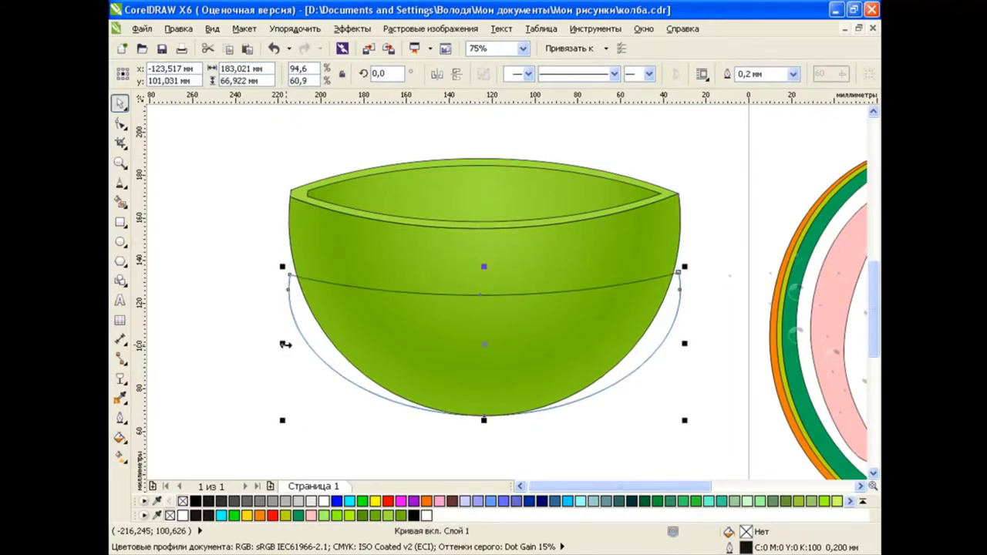
click(120, 123)
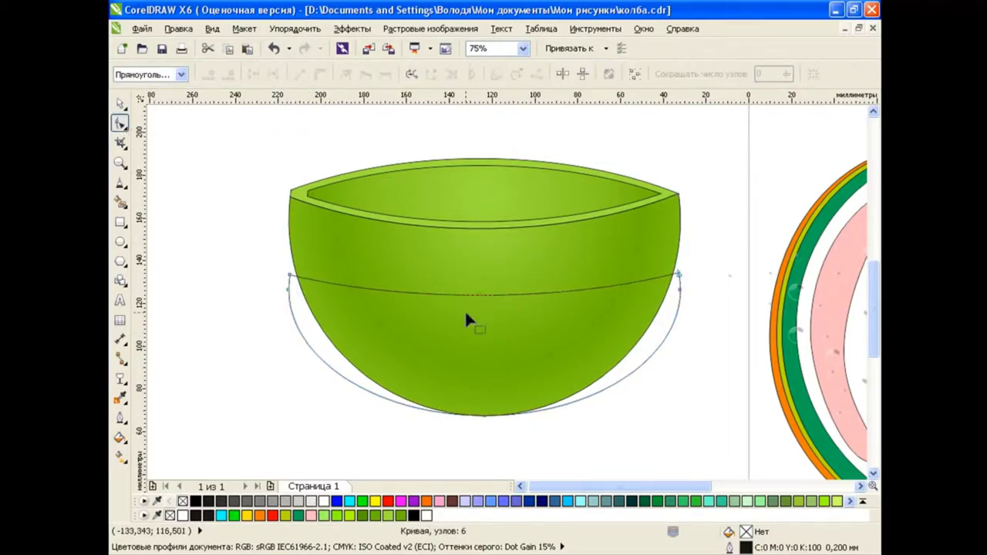
drag(483, 303, 483, 332)
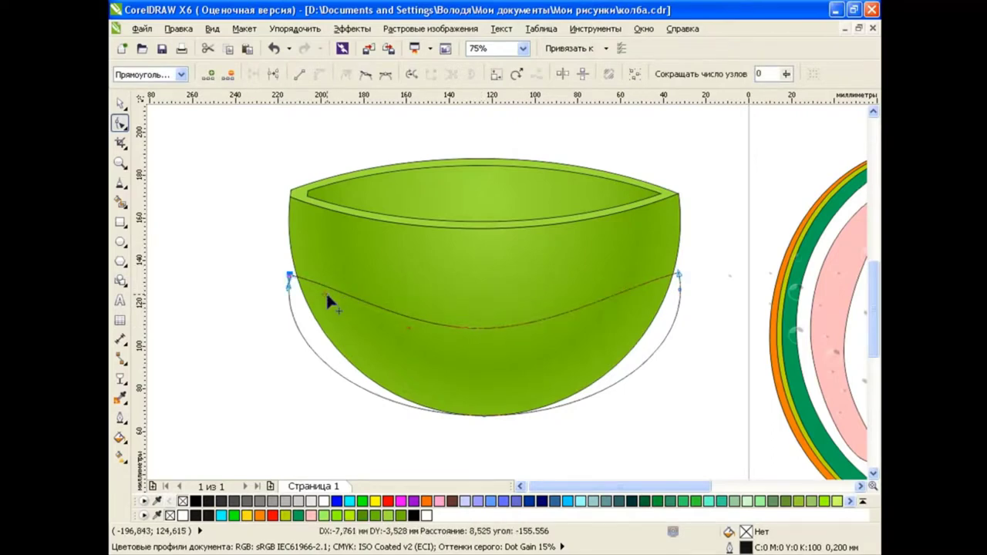
drag(625, 287, 643, 301)
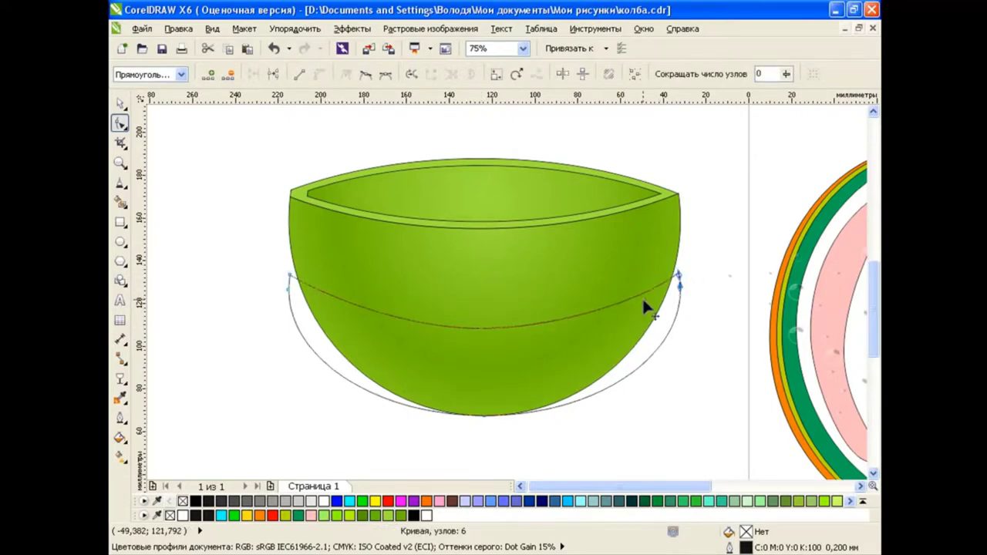
Smart Fill the bowl's lower region into a new shape and delete the helper curve
click(120, 222)
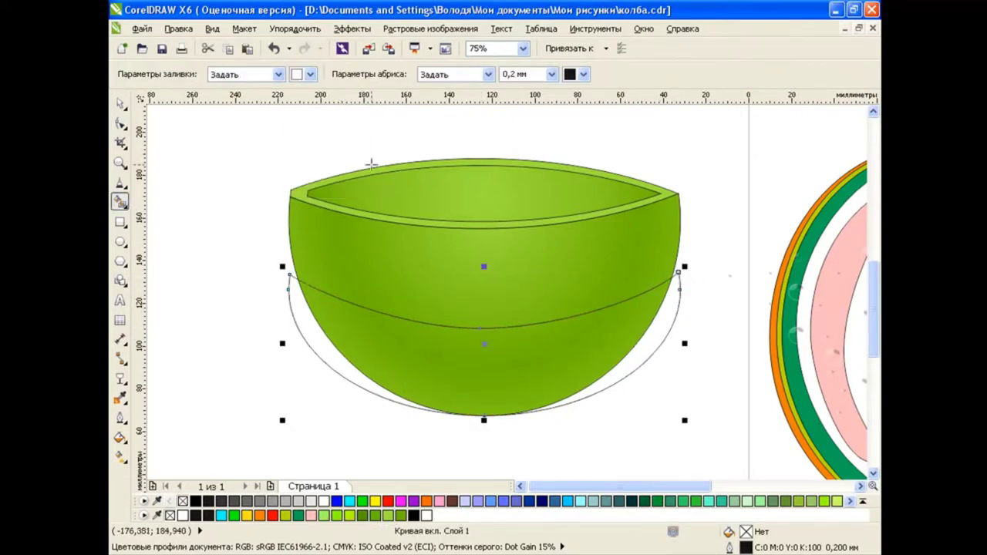
key(space)
click(305, 332)
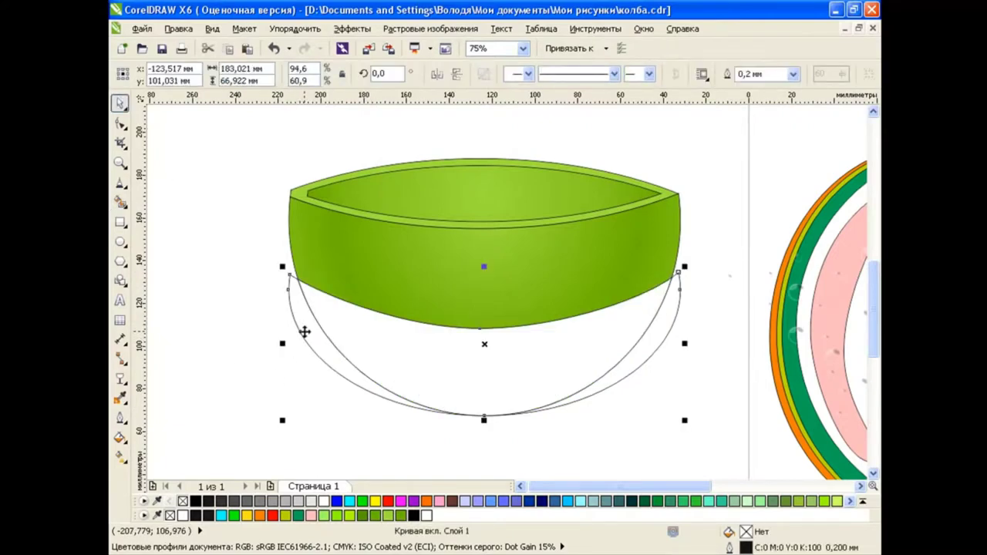
key(Delete)
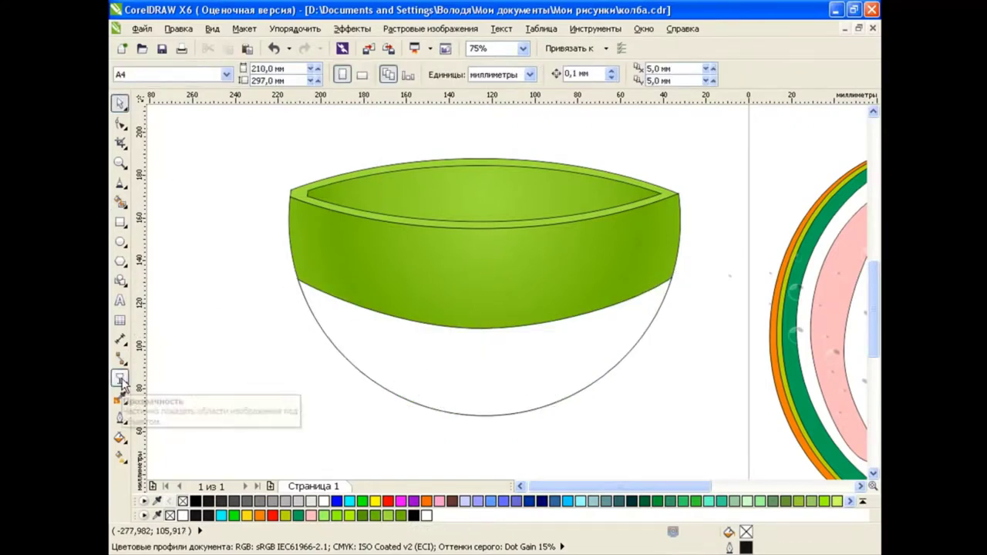
Apply a linear transparency to the lower bowl shape, fading from bottom to top
click(120, 379)
click(181, 476)
click(488, 382)
mouse_move(481, 466)
mouse_down()
mouse_move(485, 287)
mouse_move(486, 296)
mouse_up()
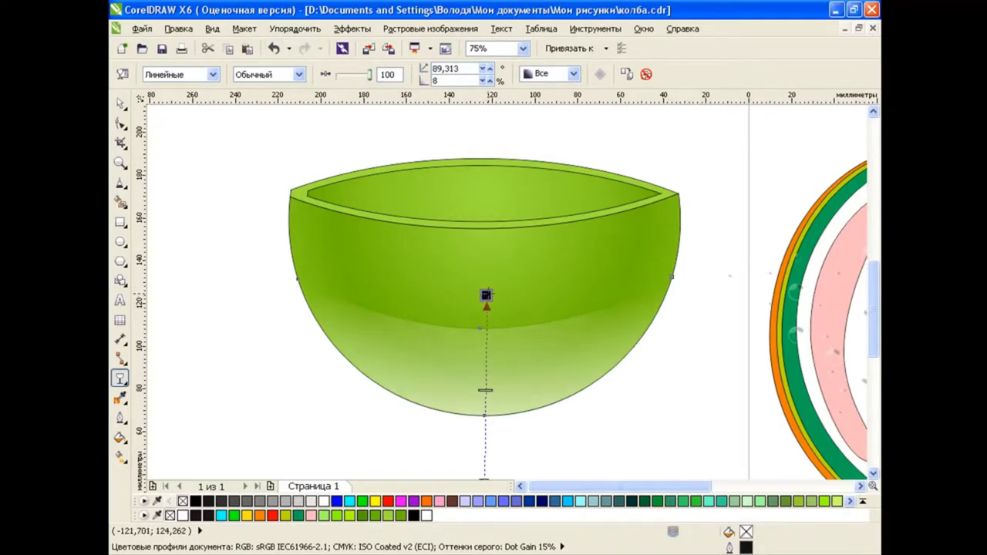
key(space)
Paste the bubble group behind the bowl lens and check the stacking in the Object Manager
click(238, 393)
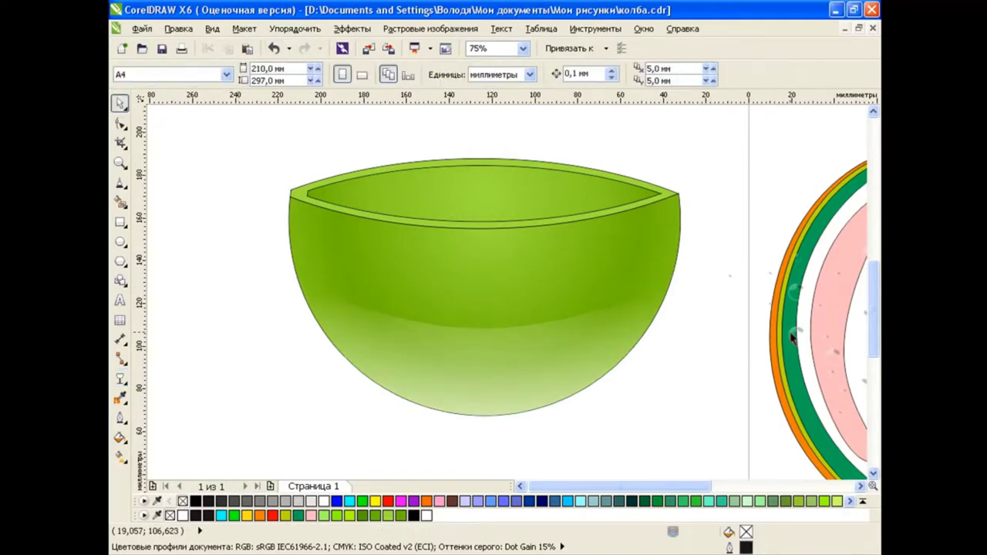
key(ctrl+v)
key(ctrl+Page_Down)
click(686, 409)
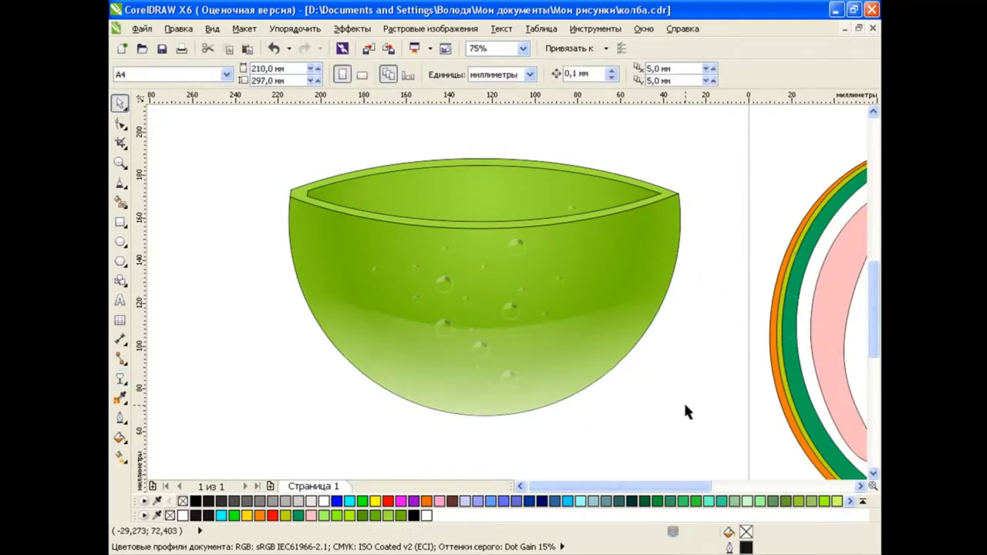
click(584, 360)
click(274, 48)
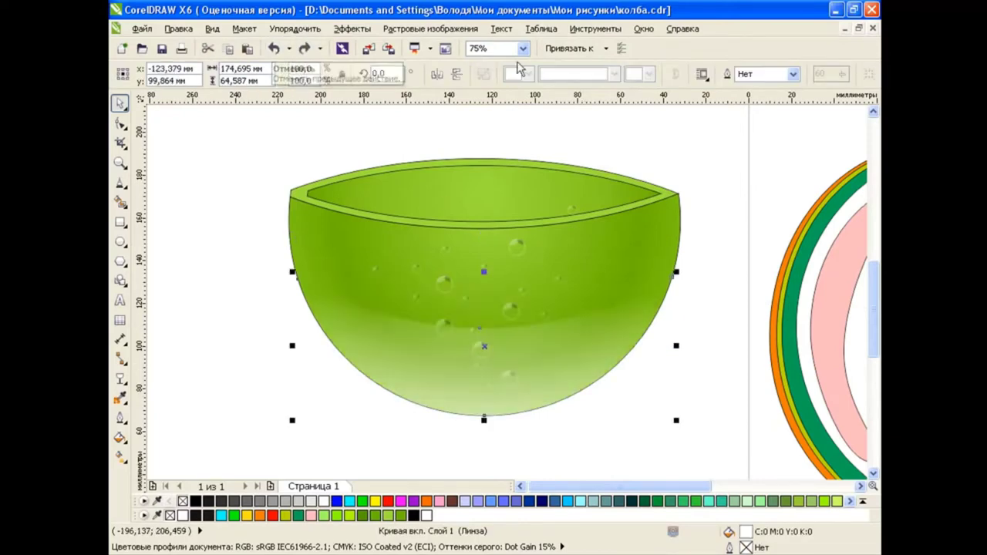
click(595, 28)
click(626, 154)
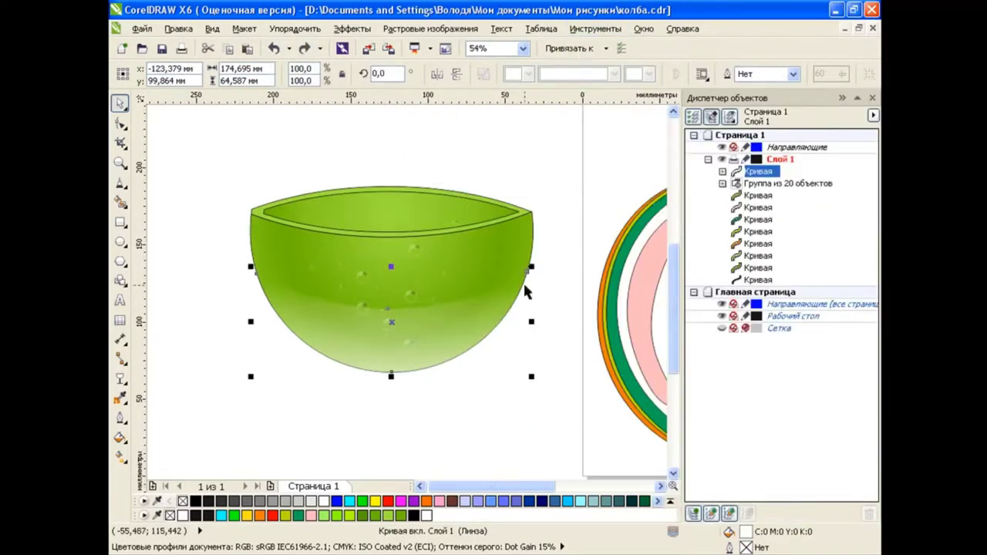
click(872, 98)
Group the bowl's five parts and move the bowl lower beside the flask
click(712, 357)
scroll(493, 264, down, 2)
drag(335, 154, 587, 331)
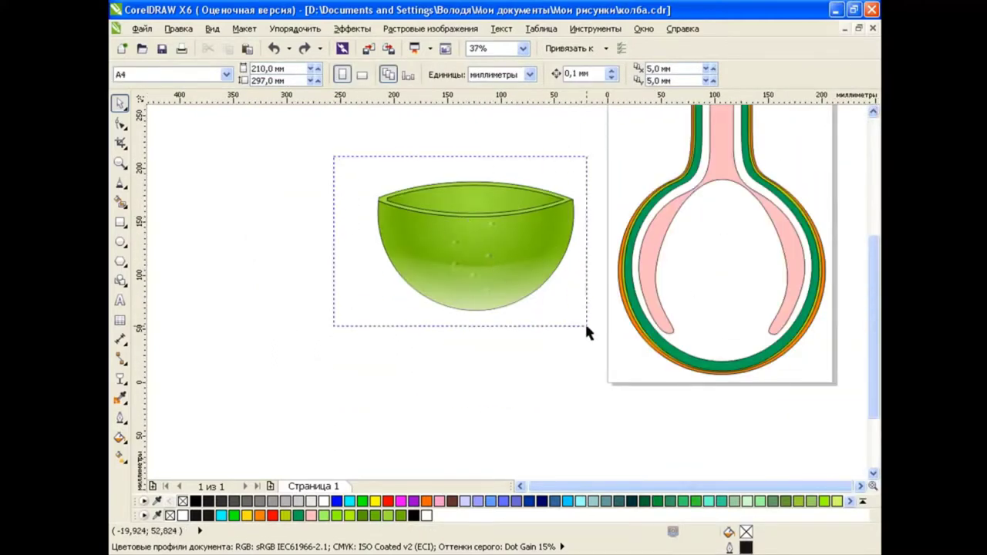
click(509, 73)
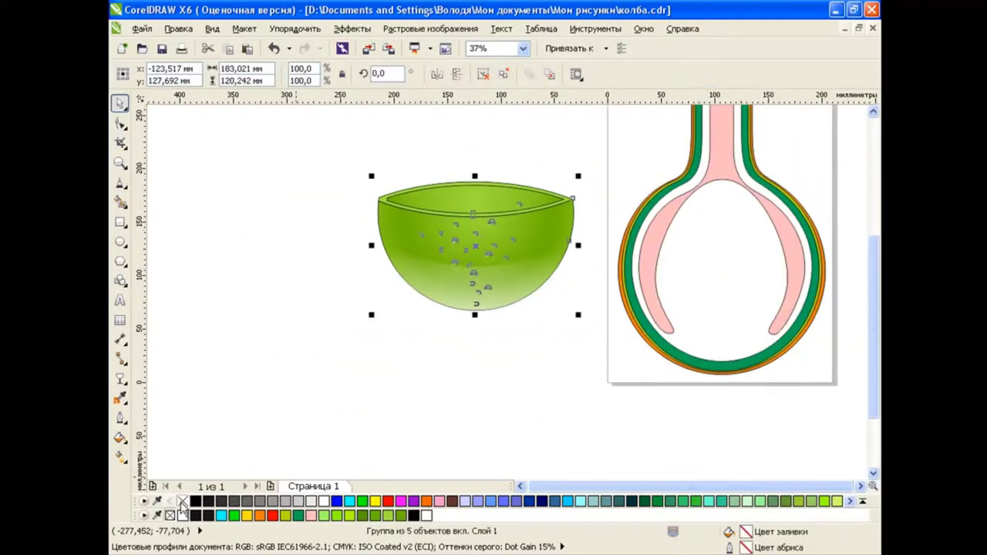
drag(475, 255, 476, 304)
click(580, 385)
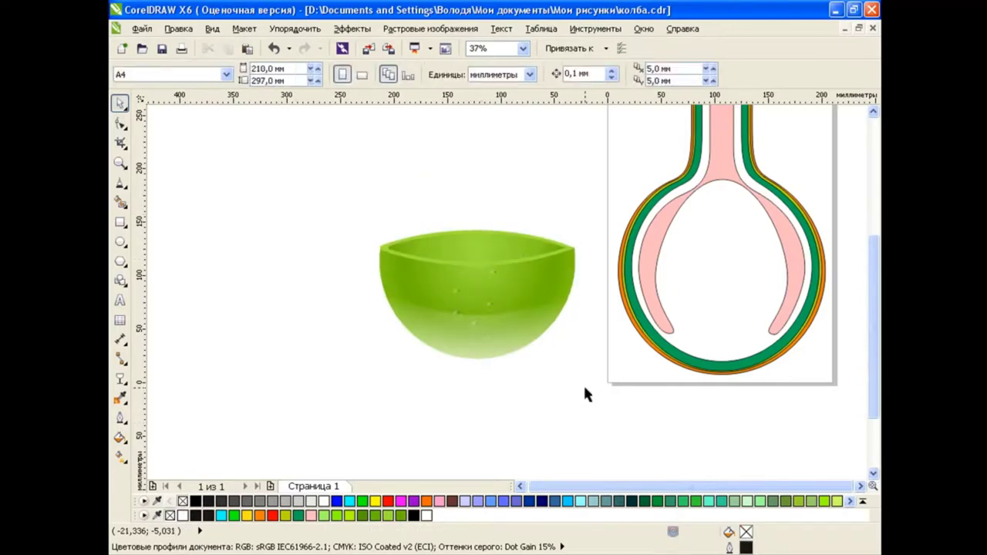
Round the pink liquid's inner arc by lowering its top node and raising the left node's handle
click(119, 123)
drag(451, 323, 446, 324)
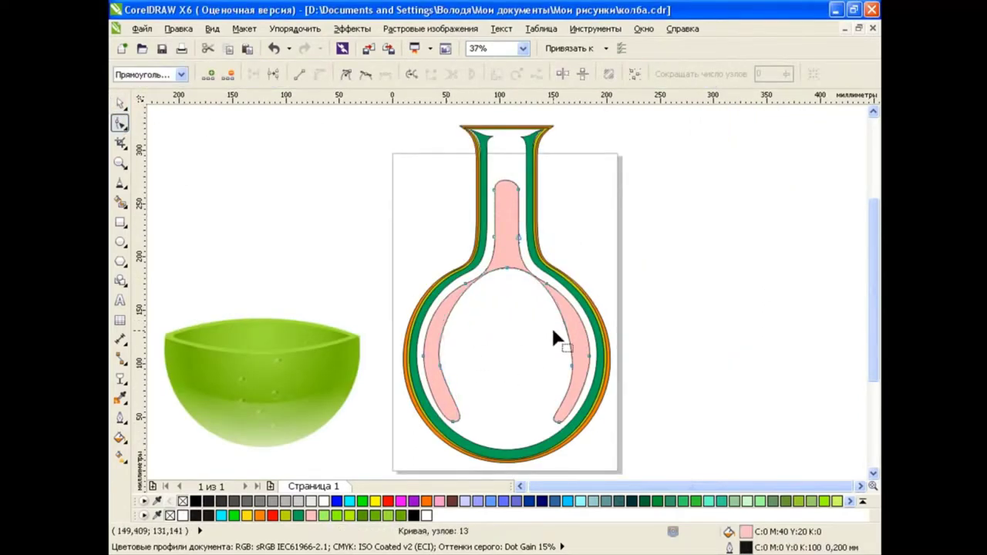
click(274, 48)
click(506, 275)
drag(508, 280, 511, 280)
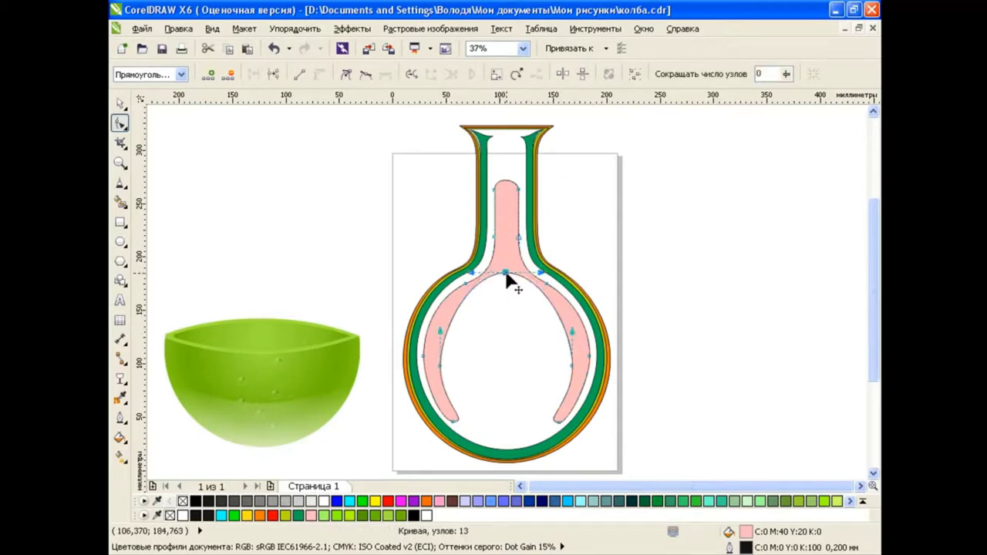
drag(441, 337, 438, 358)
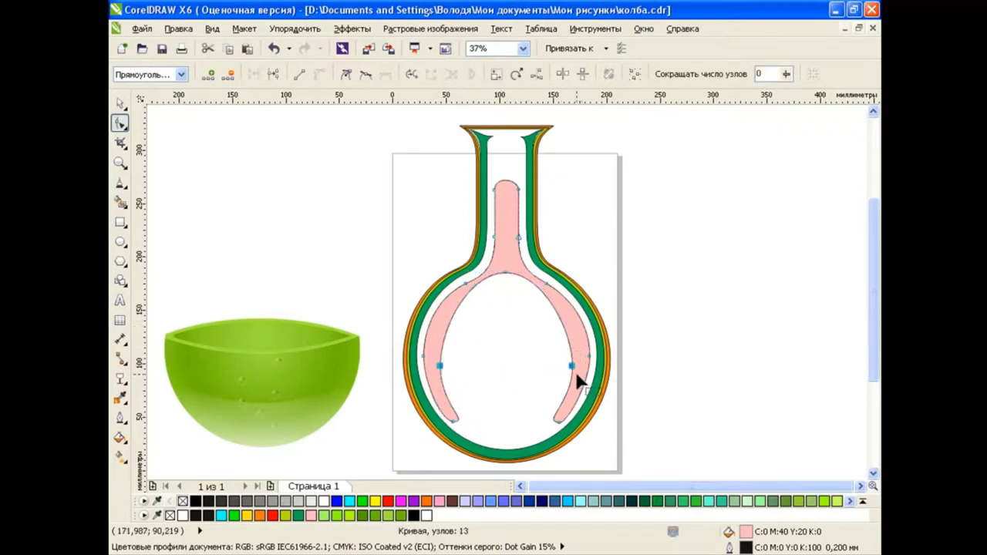
click(440, 366)
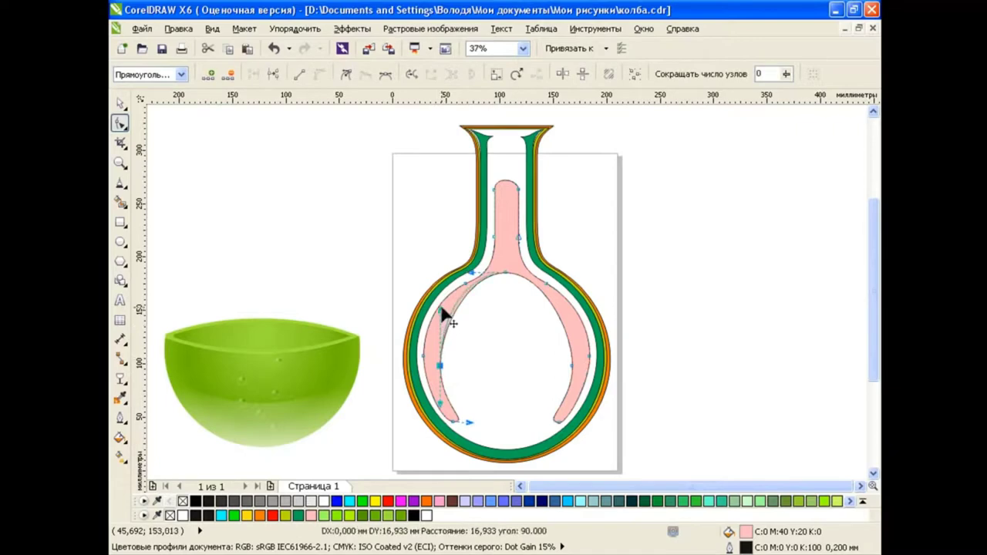
drag(442, 331, 440, 310)
drag(508, 280, 506, 285)
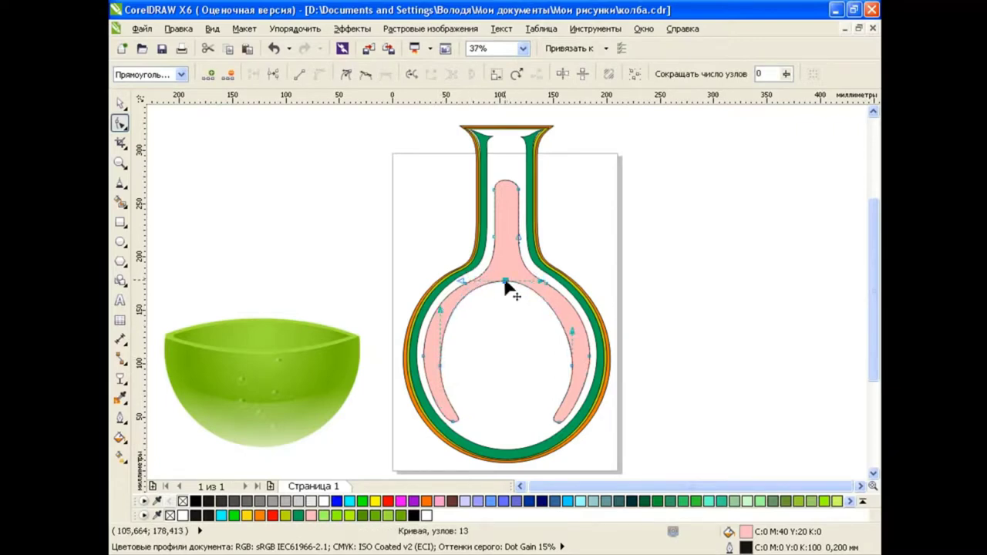
click(572, 366)
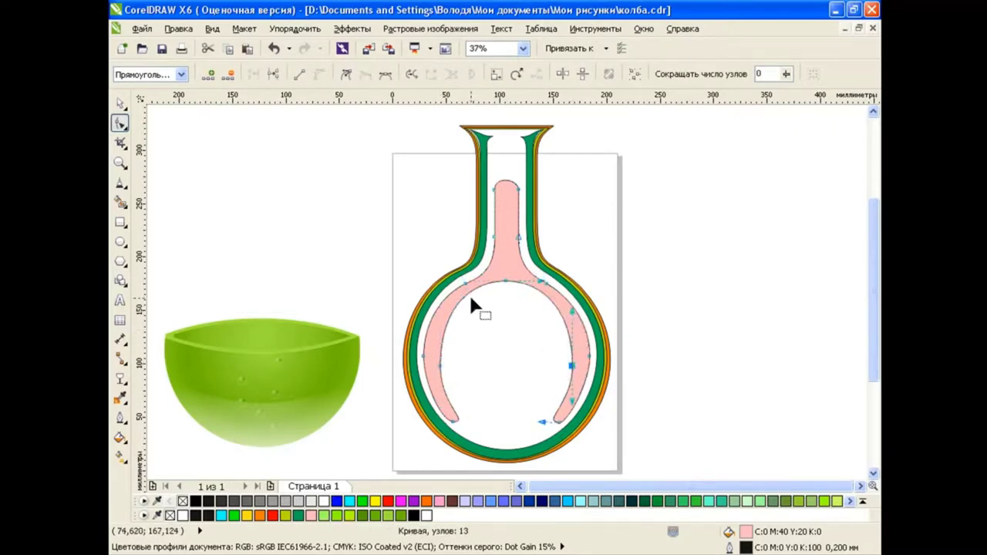
click(122, 103)
click(378, 267)
Draw a thin ellipse across the flask mouth and a circle inside the bulb, then save
click(119, 241)
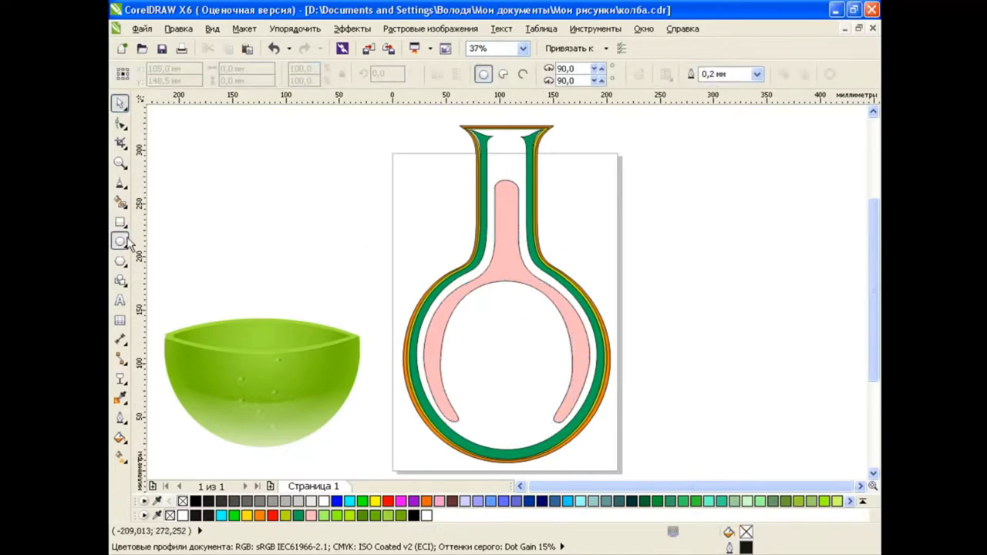
drag(495, 132, 527, 138)
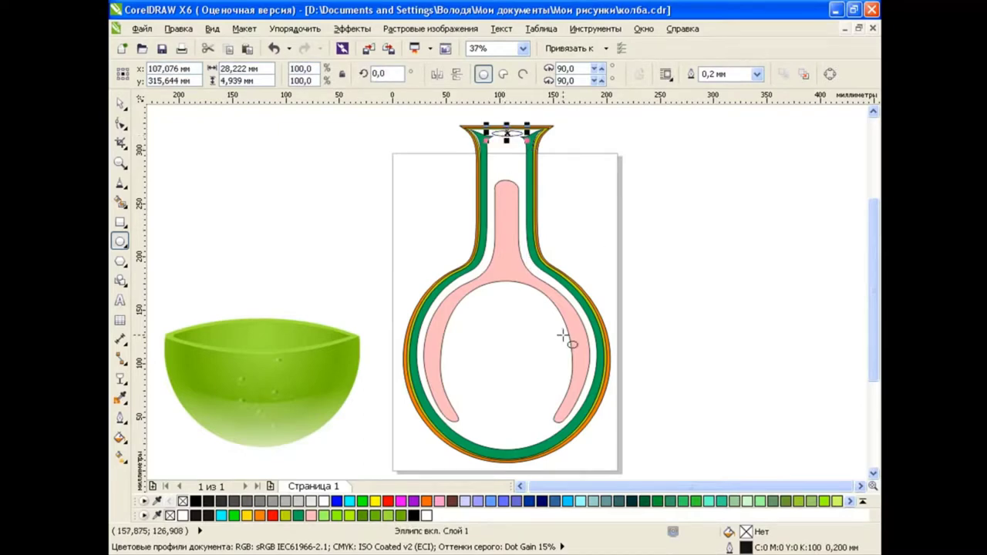
drag(480, 296, 578, 395)
drag(529, 346, 507, 333)
key(space)
click(392, 280)
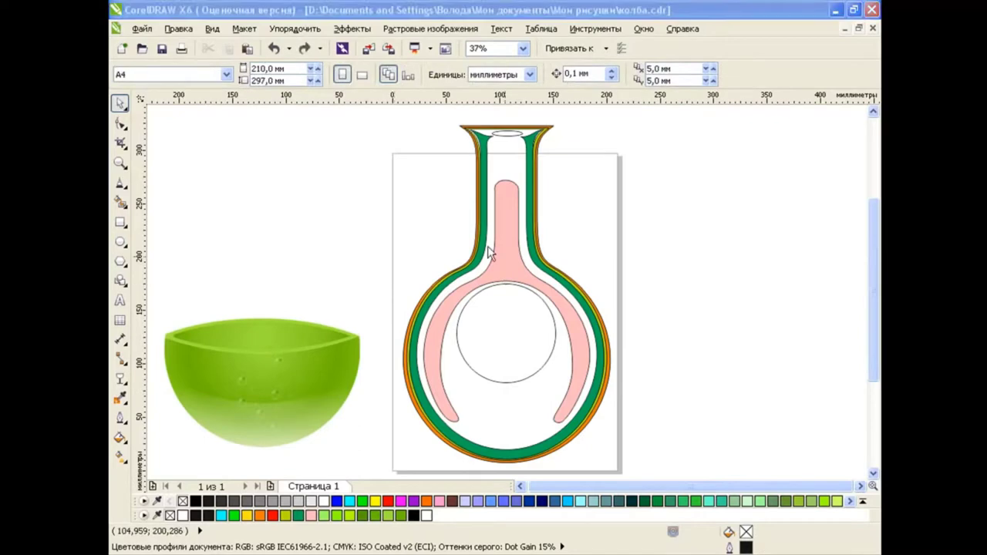
key(ctrl+s)
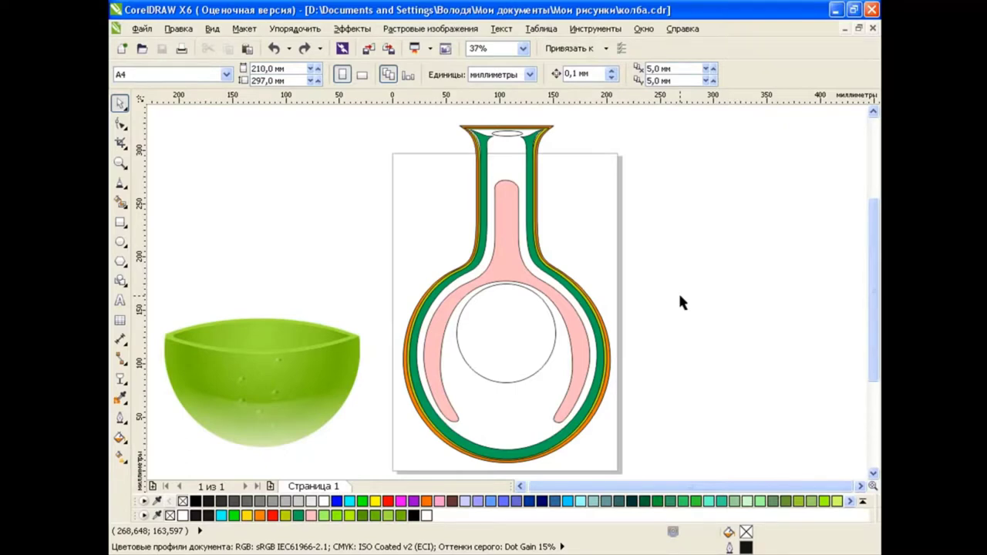
Draw a large rectangle covering the flask
click(119, 222)
mouse_move(330, 110)
mouse_down()
mouse_move(709, 438)
mouse_move(686, 472)
mouse_up()
scroll(870, 330, up, 1)
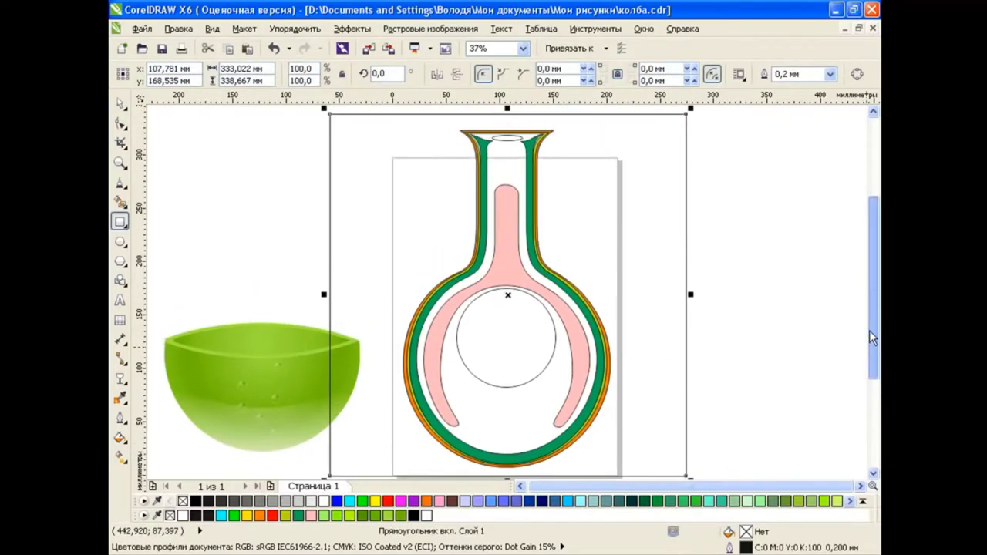
click(116, 102)
Give the rectangle a dark-to-light blue radial fountain fill and send it behind the flask
key(F11)
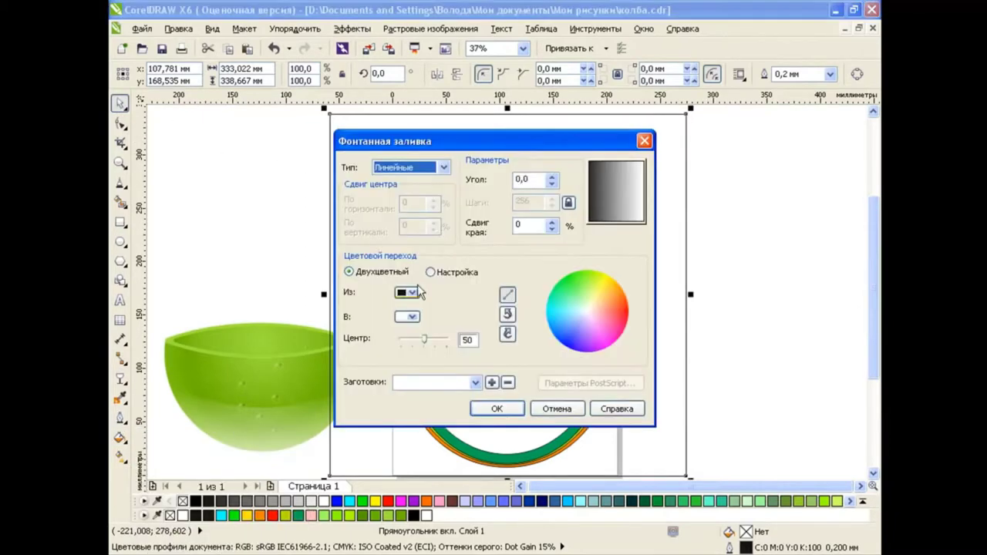
click(443, 166)
click(436, 188)
click(407, 293)
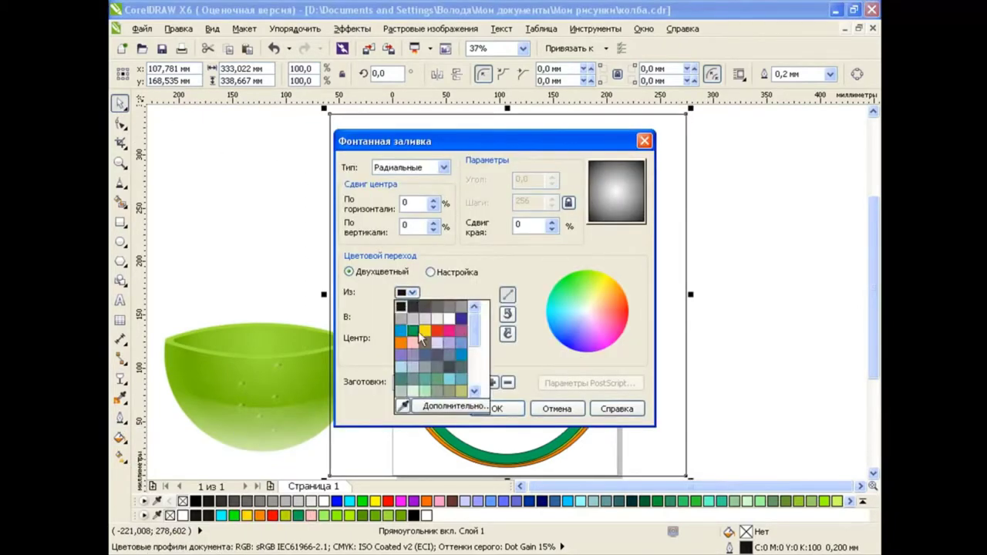
click(461, 319)
click(409, 317)
click(401, 353)
click(500, 409)
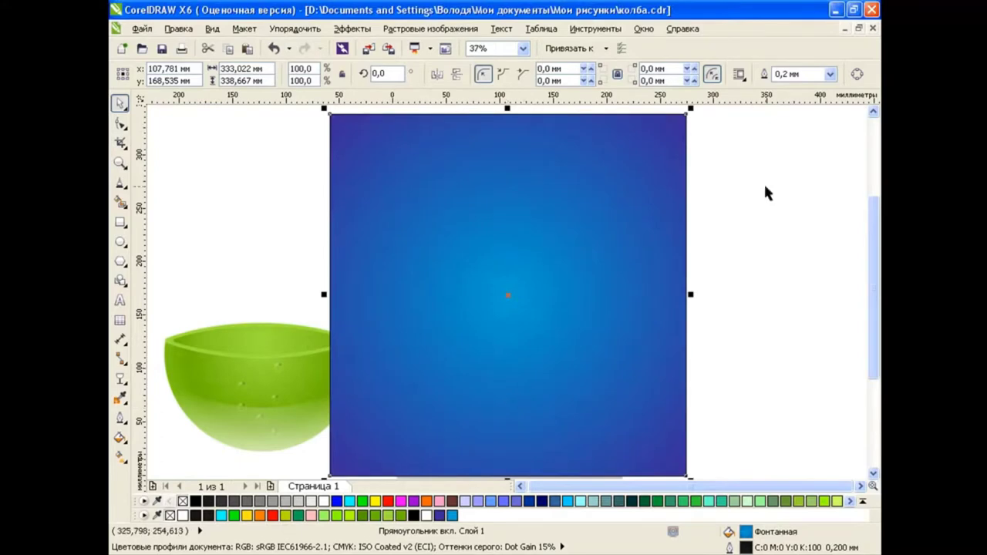
key(shift+Page_Down)
click(817, 153)
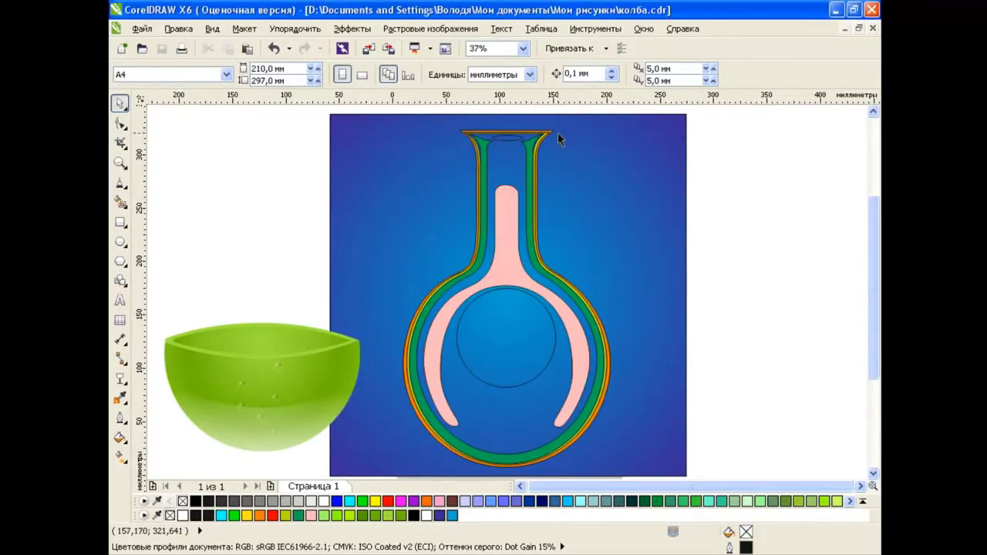
Select the flask's outer glass outline and fill it with white
drag(557, 132, 569, 129)
click(273, 48)
click(596, 28)
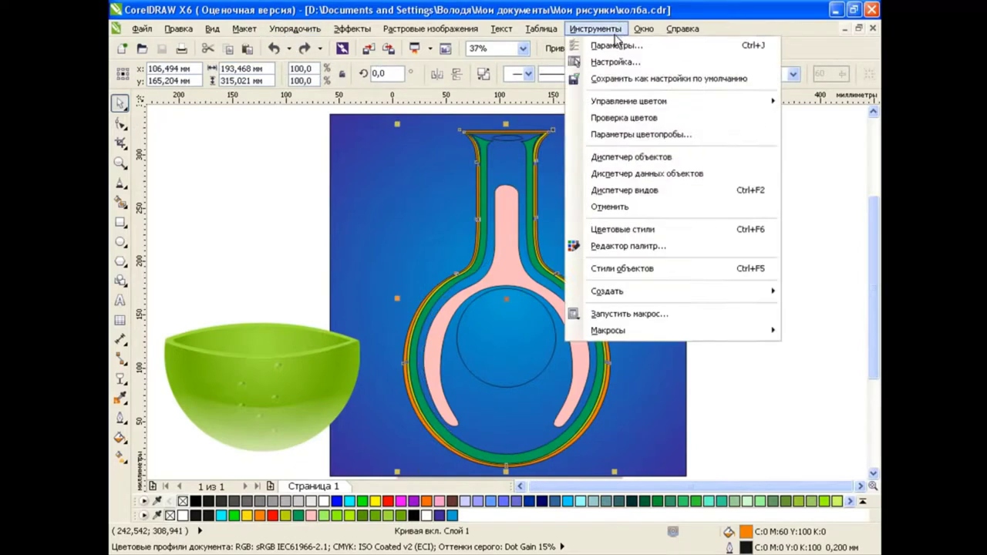
click(645, 162)
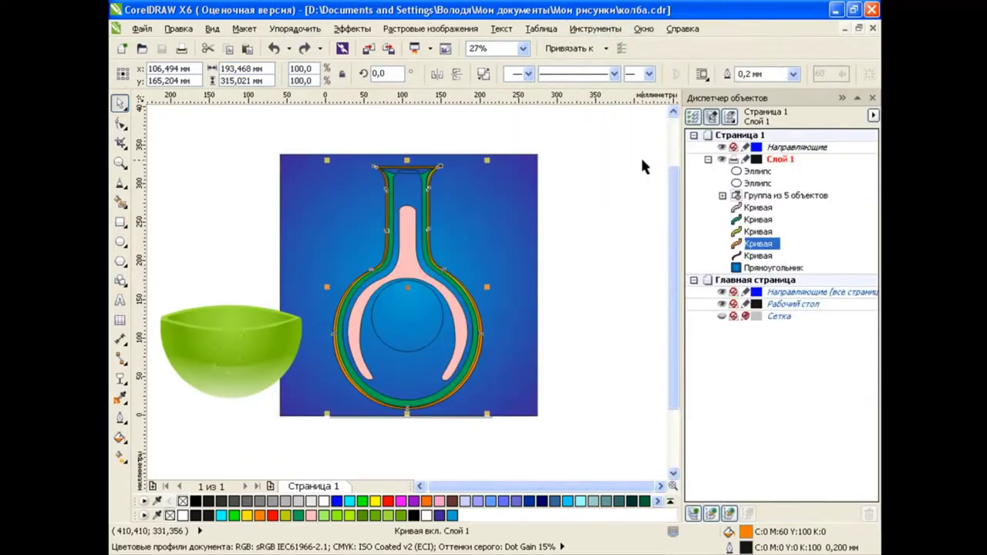
click(875, 99)
click(324, 502)
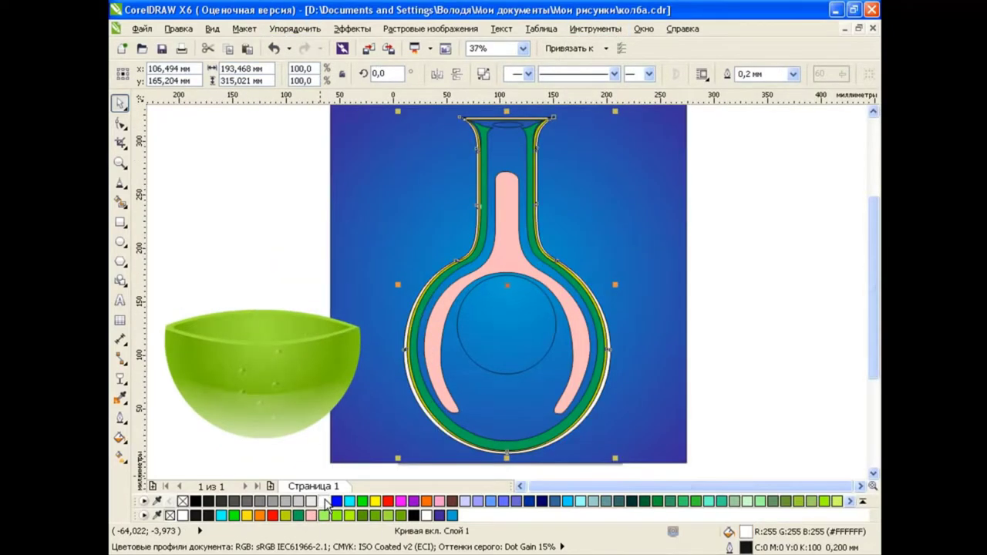
Apply a radial transparency to the white outline
click(121, 380)
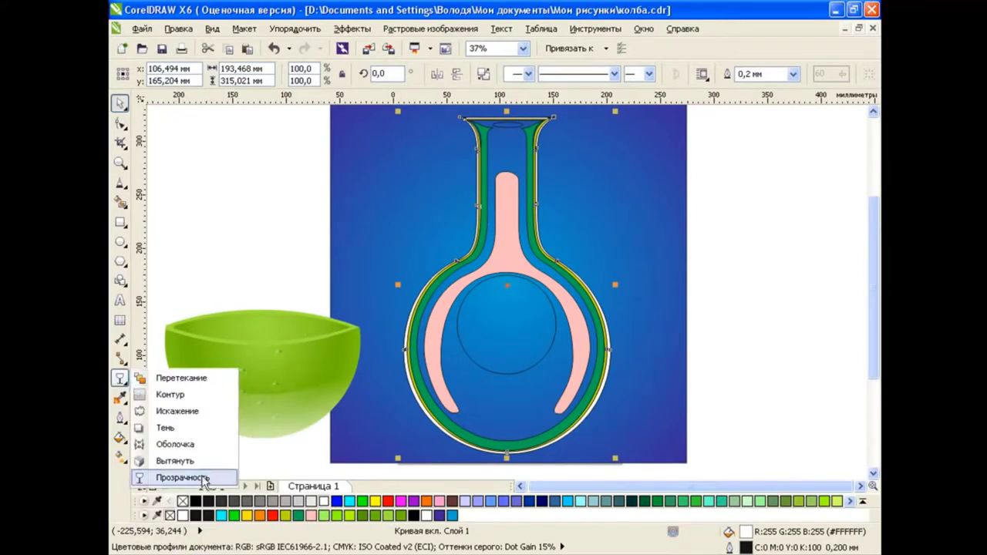
click(205, 478)
click(209, 75)
click(205, 106)
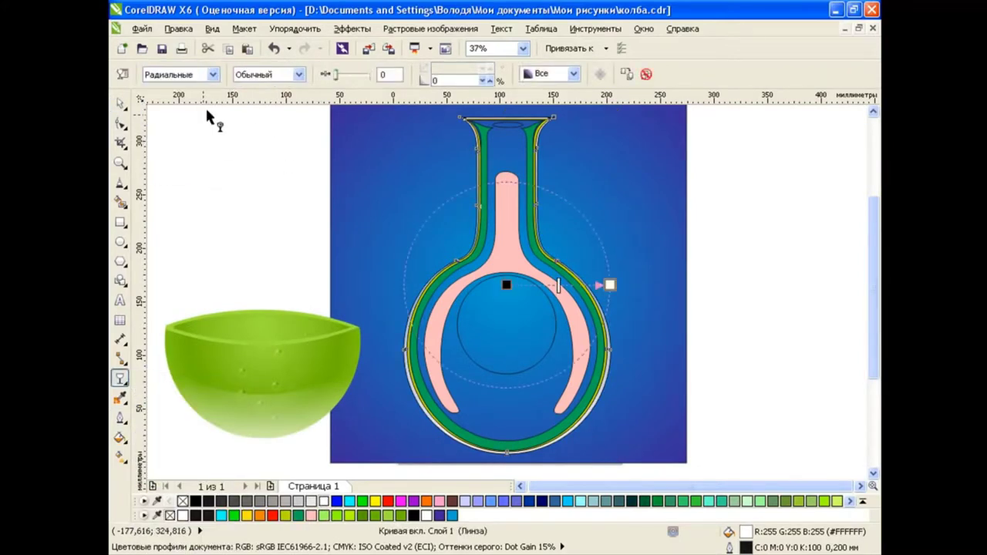
Set up a custom fountain transparency starting black, with a grey stop at 82%
click(122, 74)
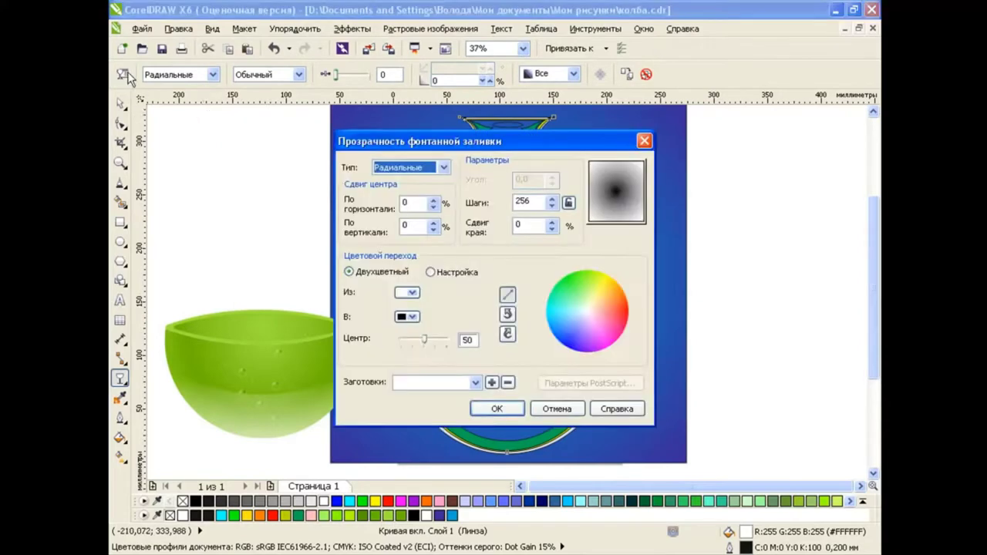
click(412, 294)
click(401, 307)
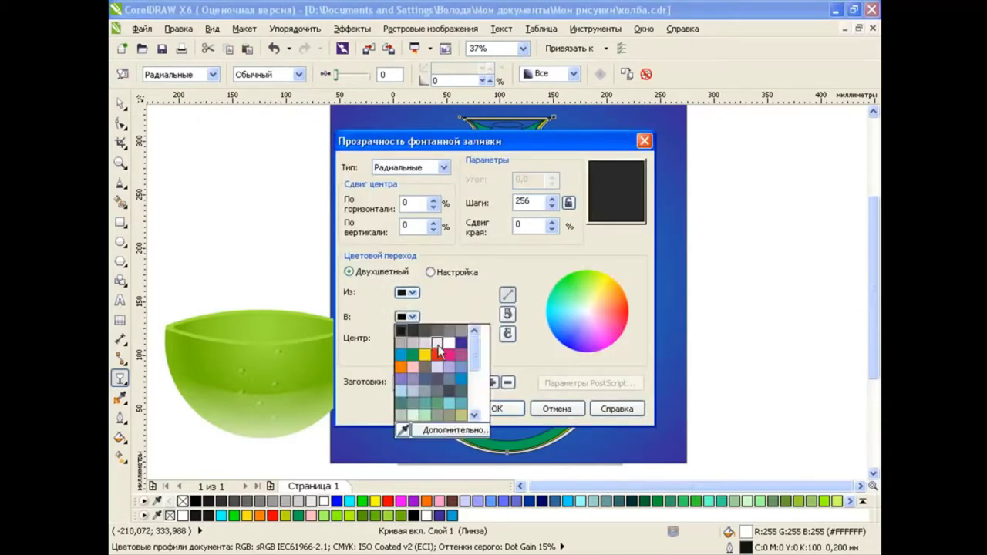
click(431, 271)
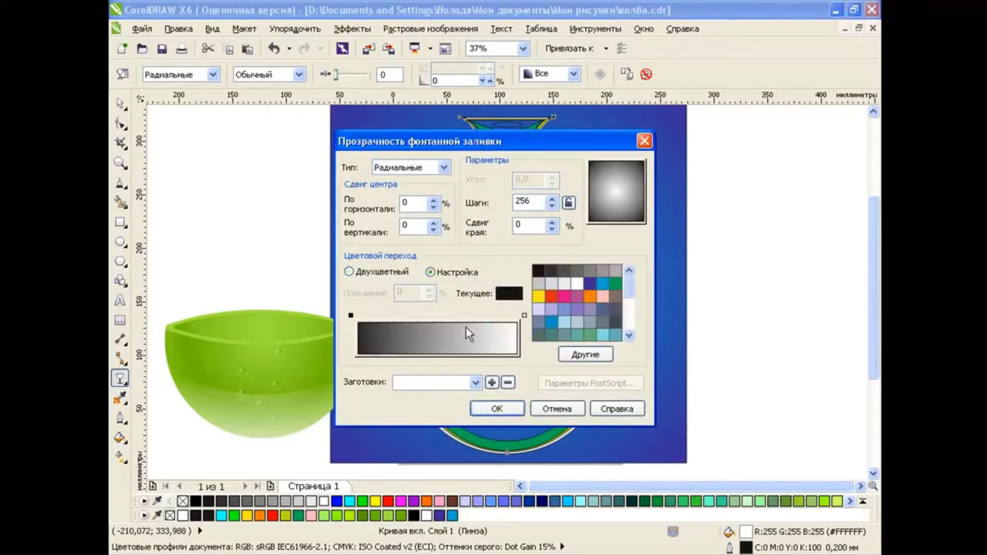
double_click(489, 320)
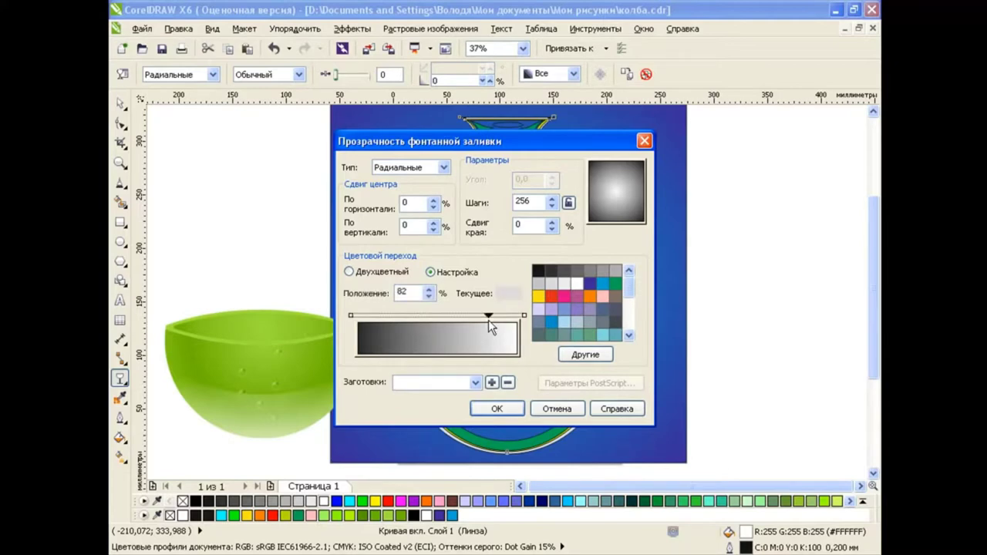
click(619, 274)
Add a white stop at 57% and another near 32%, make the start white, and apply
double_click(449, 317)
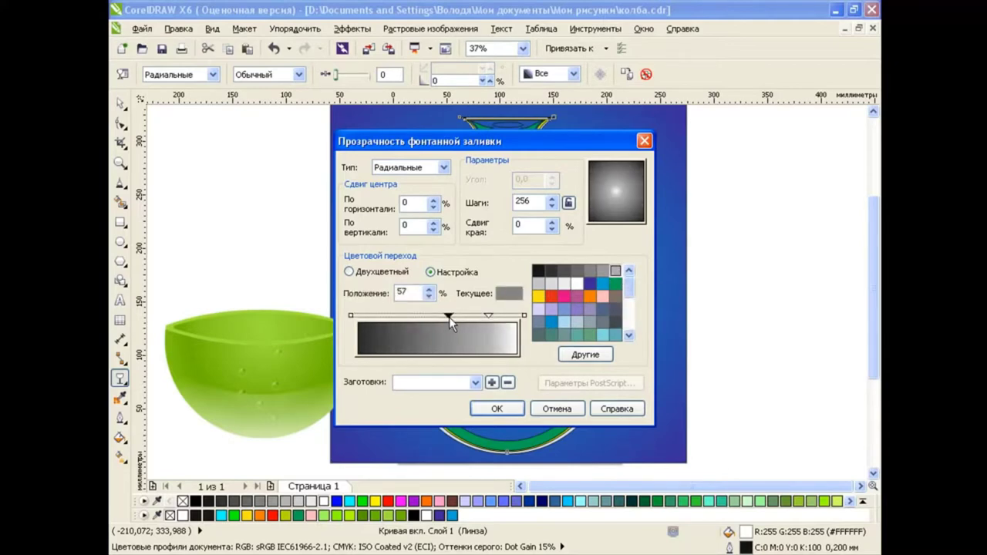
click(577, 284)
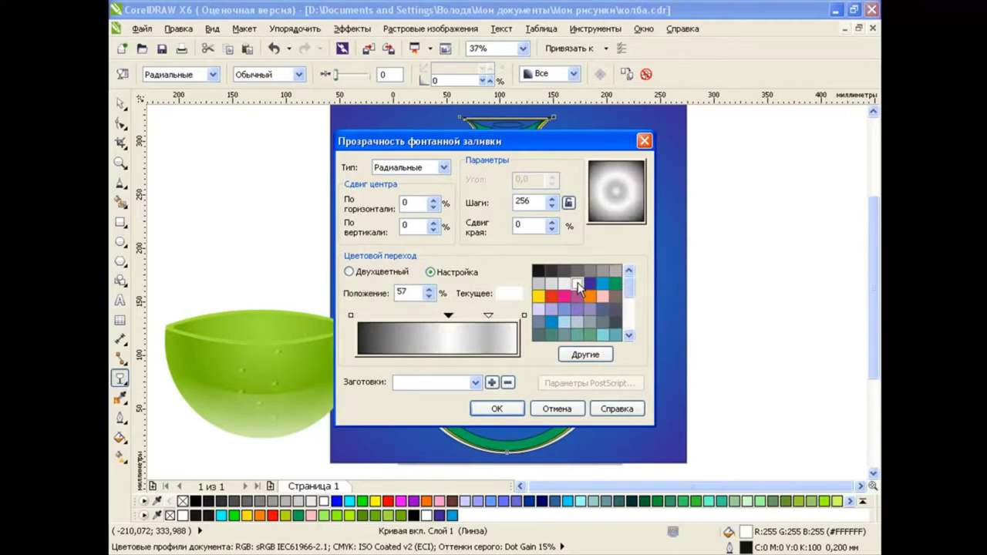
double_click(407, 317)
click(615, 271)
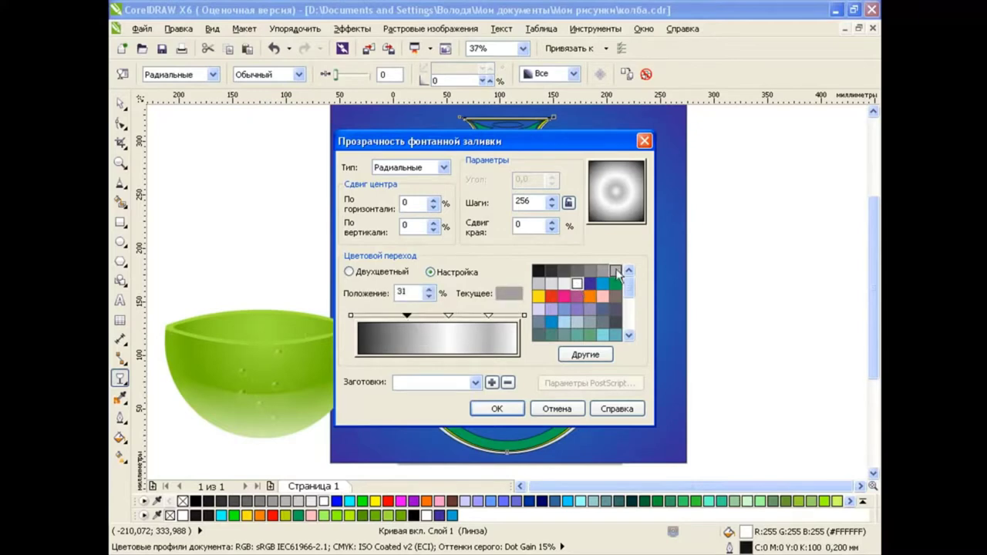
double_click(369, 317)
drag(369, 317, 351, 316)
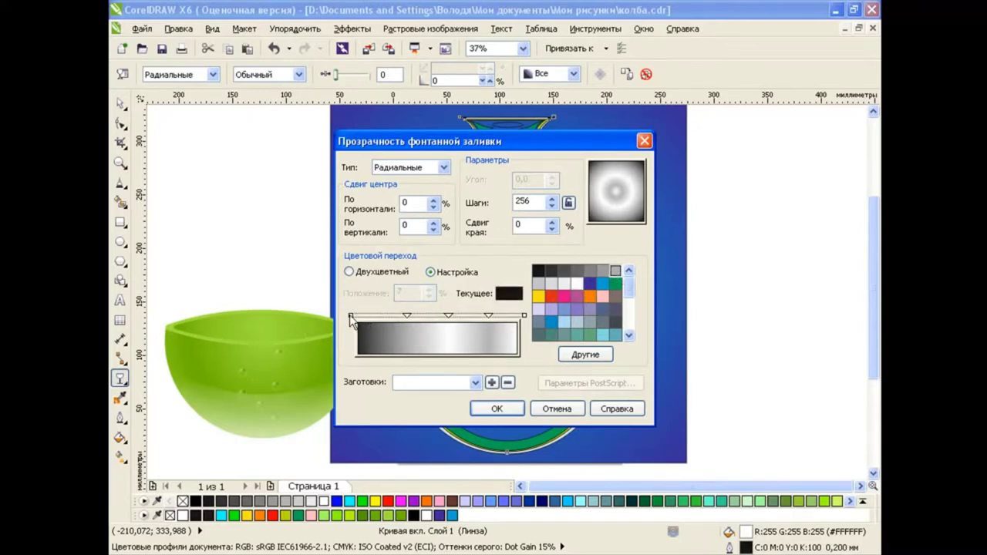
click(577, 283)
click(498, 409)
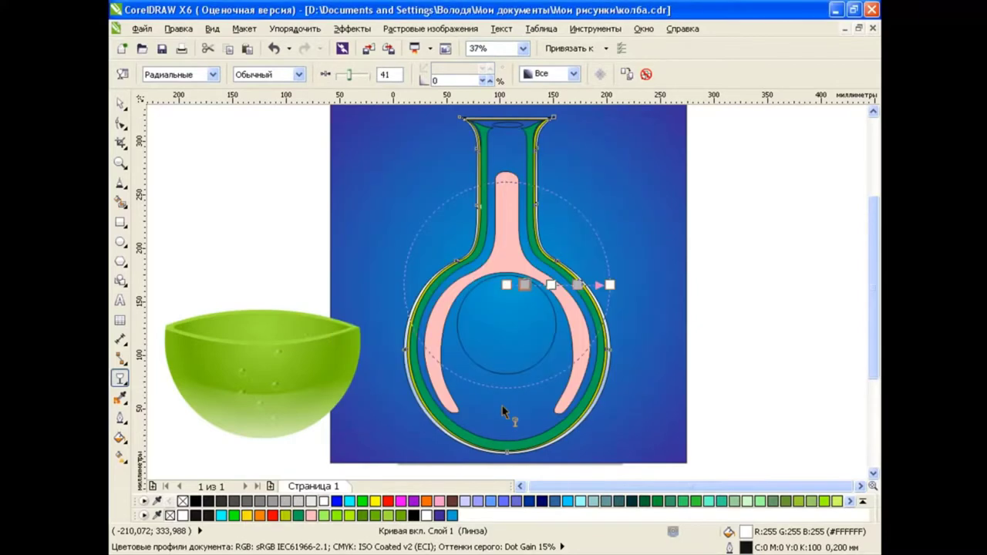
Move the radial transparency centre to the flask top and stretch its end below the flask
scroll(870, 268, up, 2)
scroll(870, 268, up, 1)
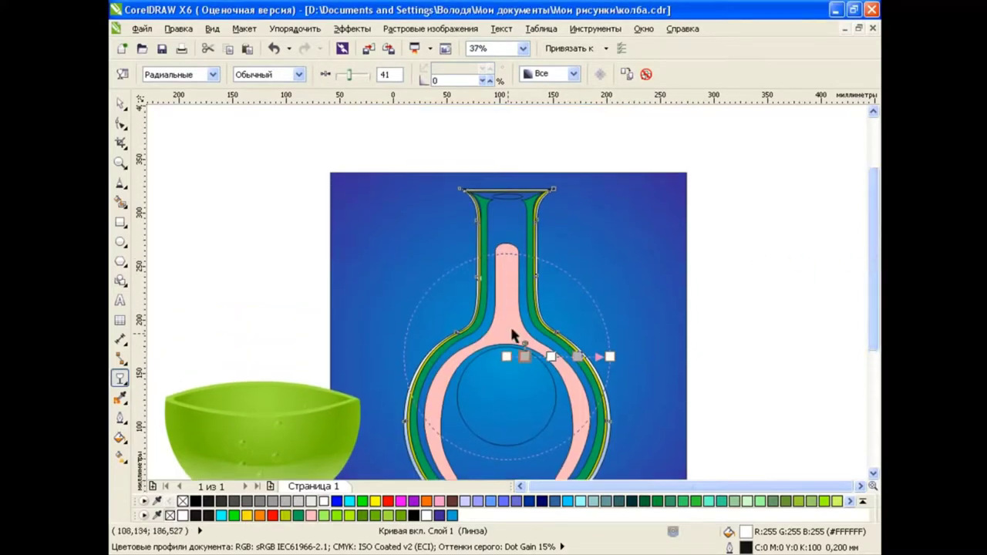
mouse_move(507, 353)
mouse_down()
mouse_move(505, 123)
mouse_move(507, 187)
mouse_up()
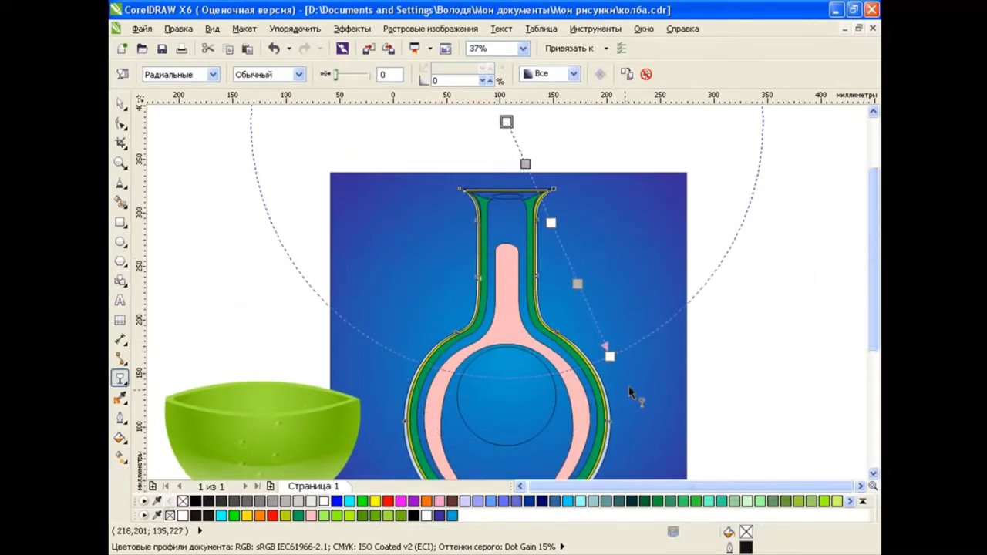
drag(610, 356, 507, 456)
scroll(870, 362, down, 1)
scroll(870, 363, down, 1)
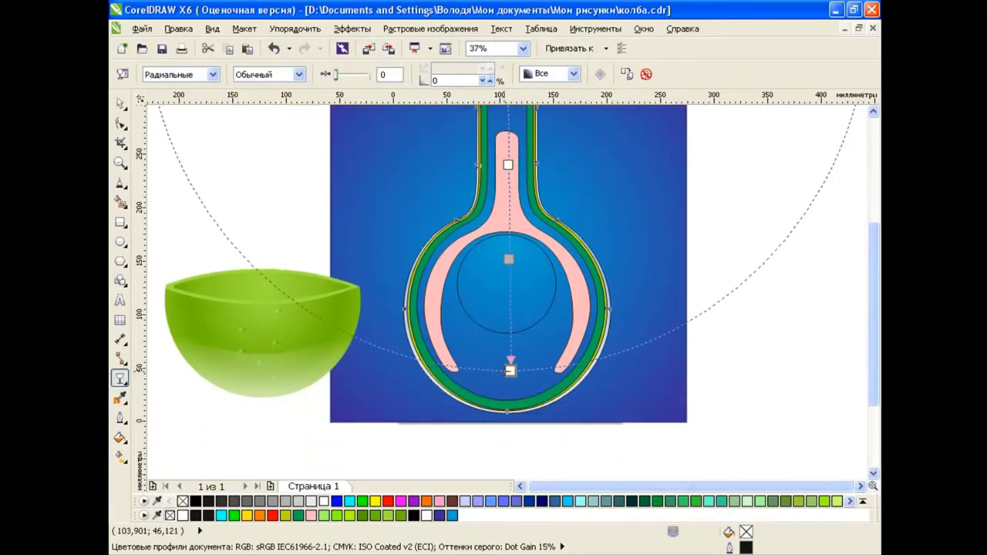
drag(509, 368, 507, 432)
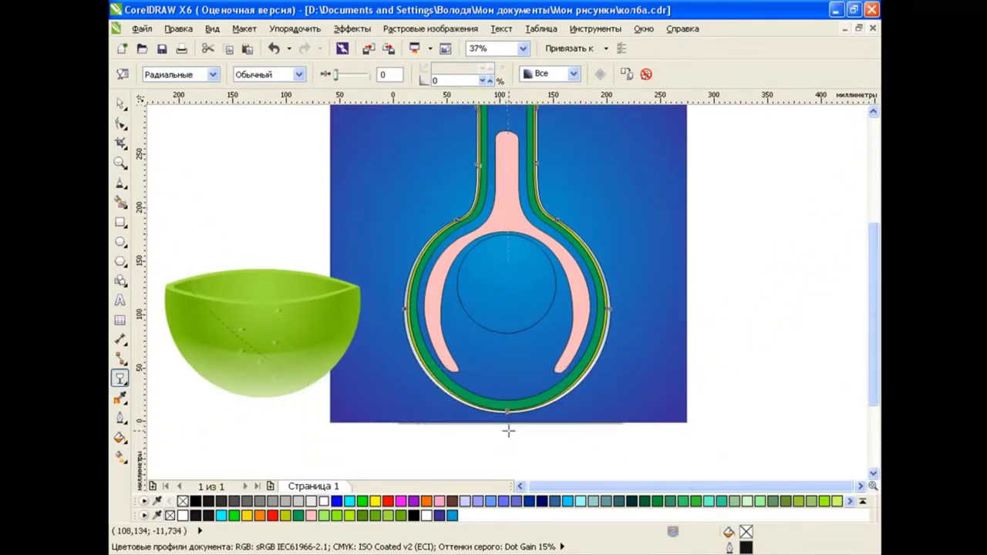
drag(507, 310, 507, 375)
Reposition the transparency start along the neck so the gradient spans the whole flask
drag(506, 190, 506, 259)
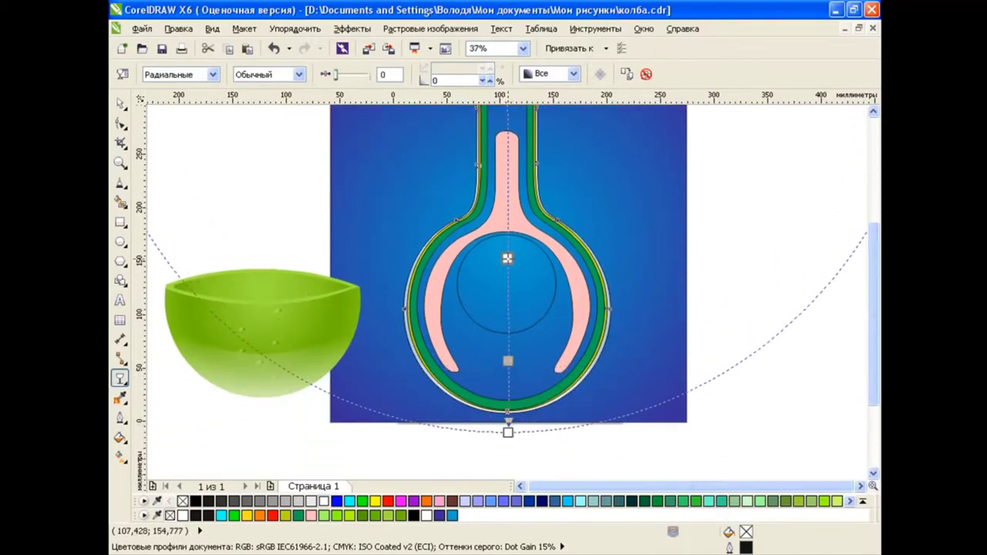
scroll(870, 355, up, 2)
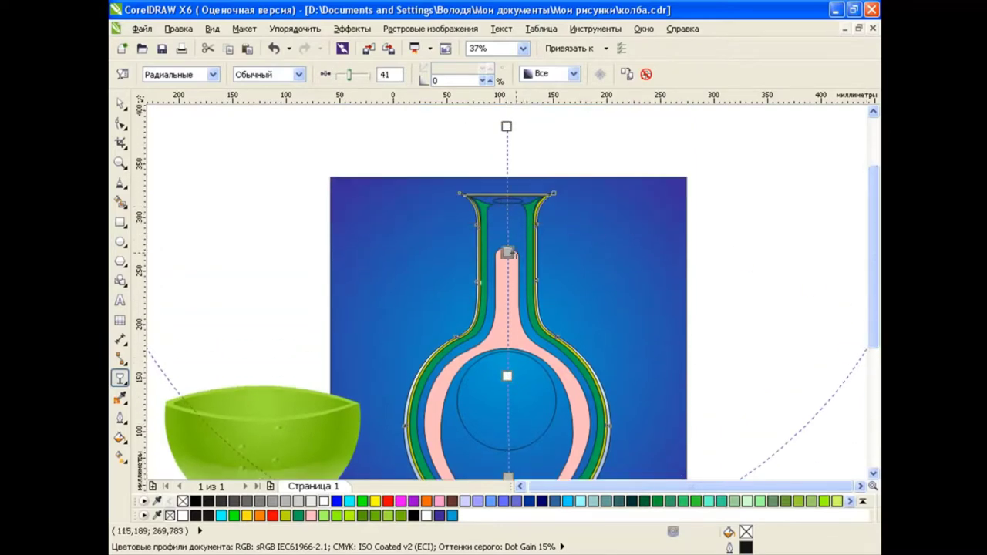
drag(506, 257, 506, 186)
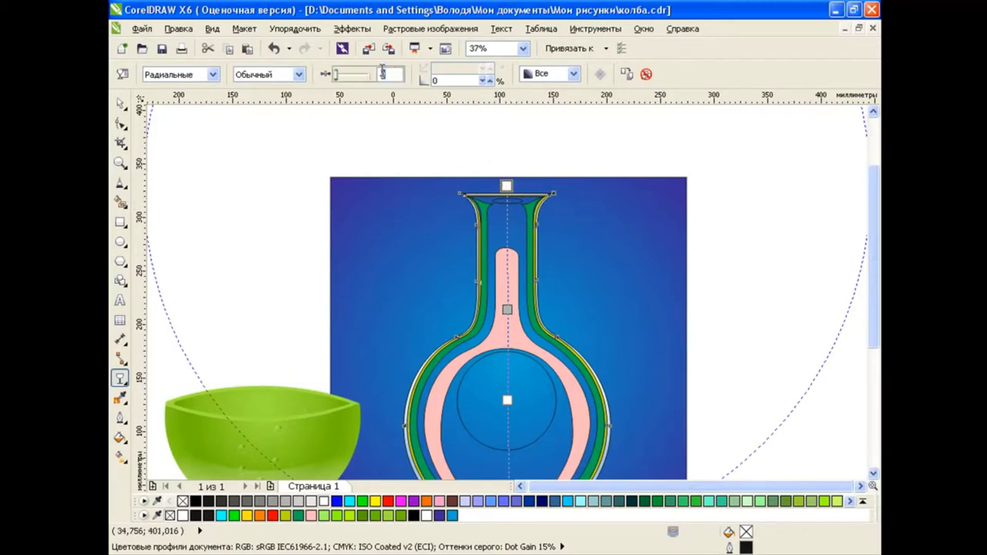
click(507, 310)
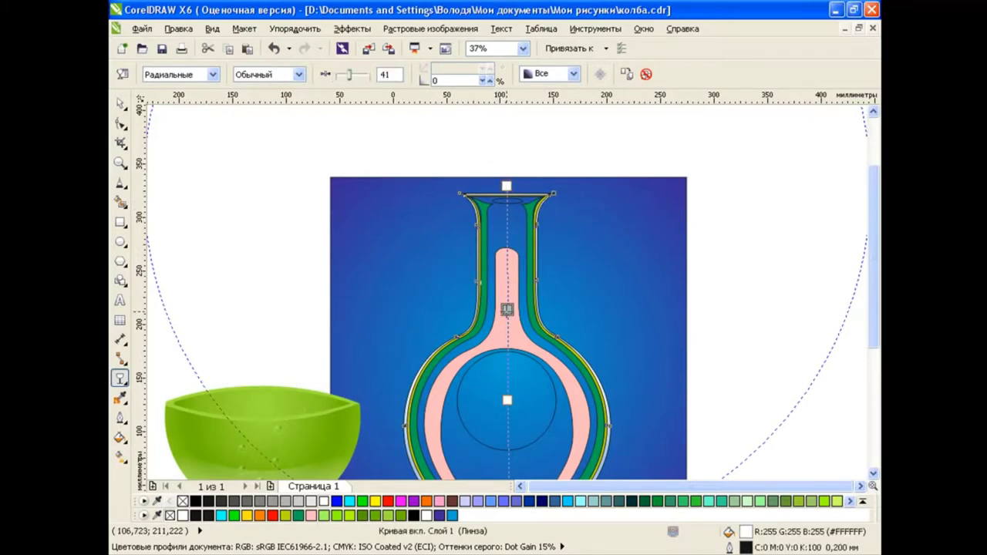
scroll(507, 309, up, 4)
text(5)
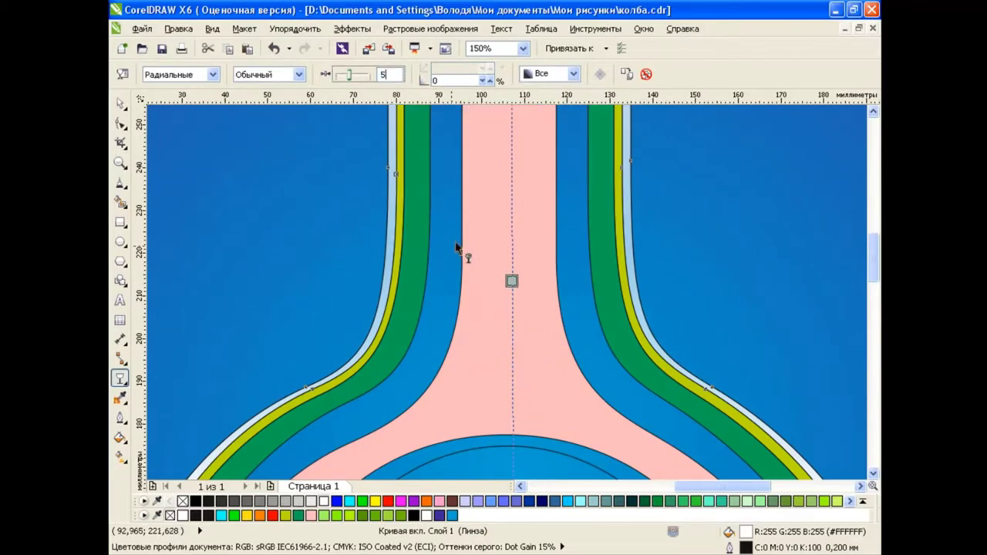
Set the rim's transparency value to 50, then change it to 25
text(0)
key(Return)
click(873, 307)
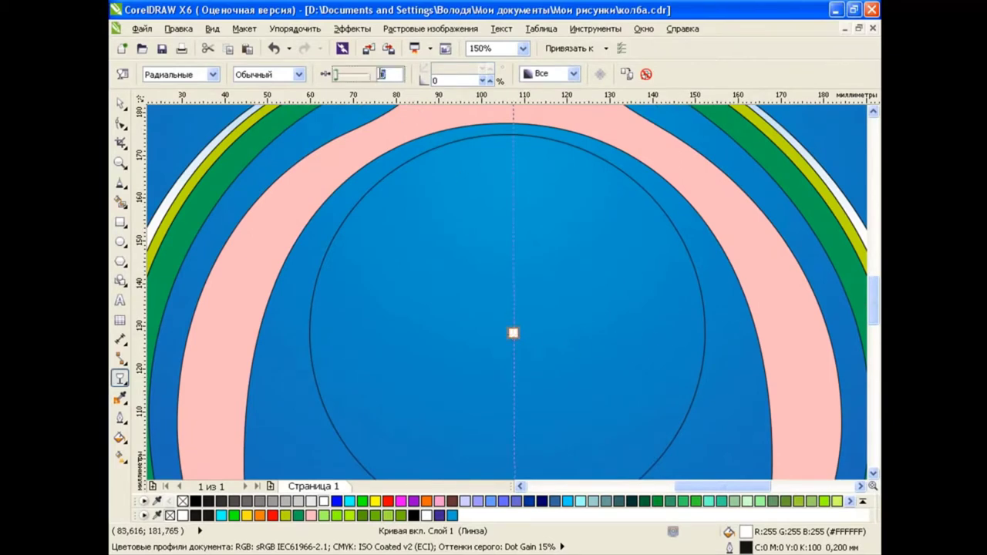
text(5)
key(Return)
click(874, 340)
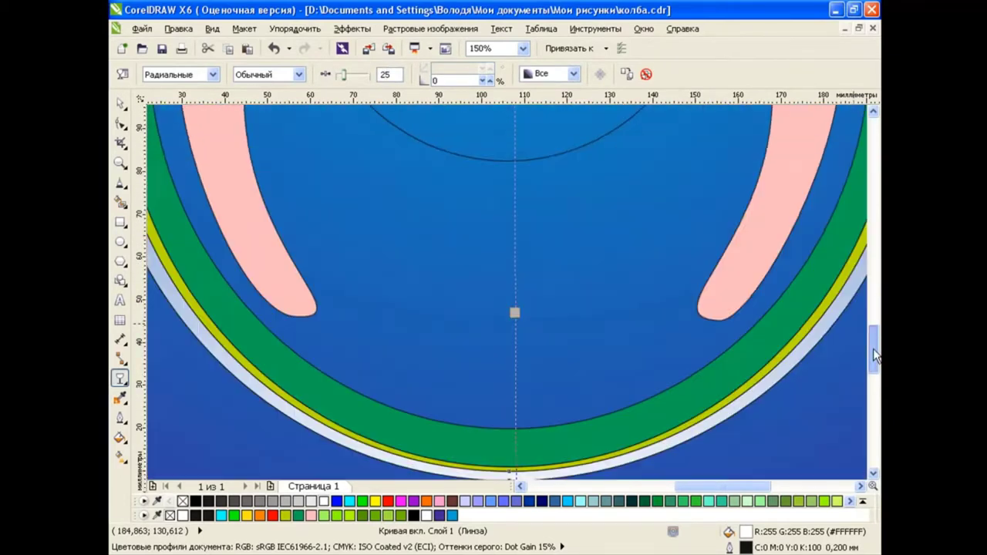
Set the rim's transparency midpoint to 80 and return to the Pick tool
click(348, 74)
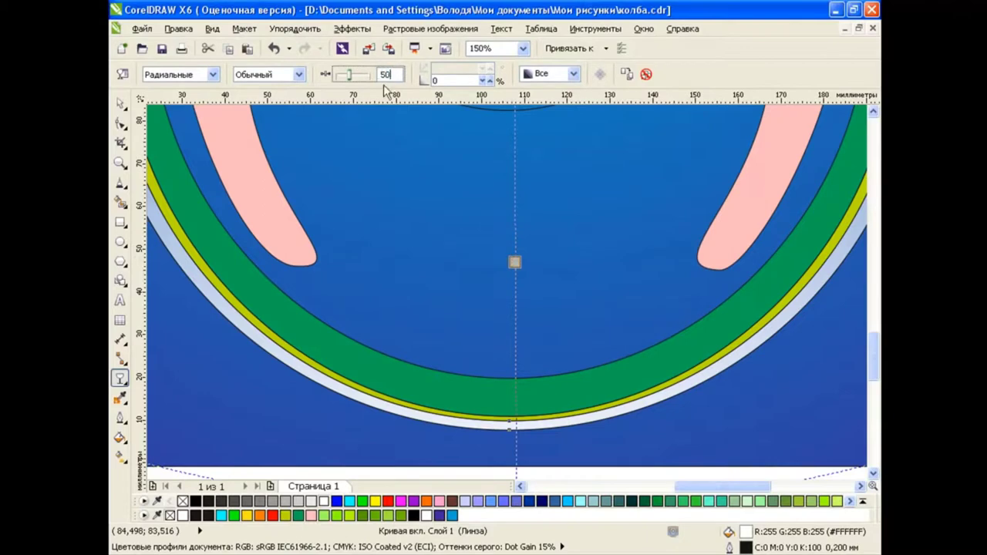
click(274, 48)
click(874, 372)
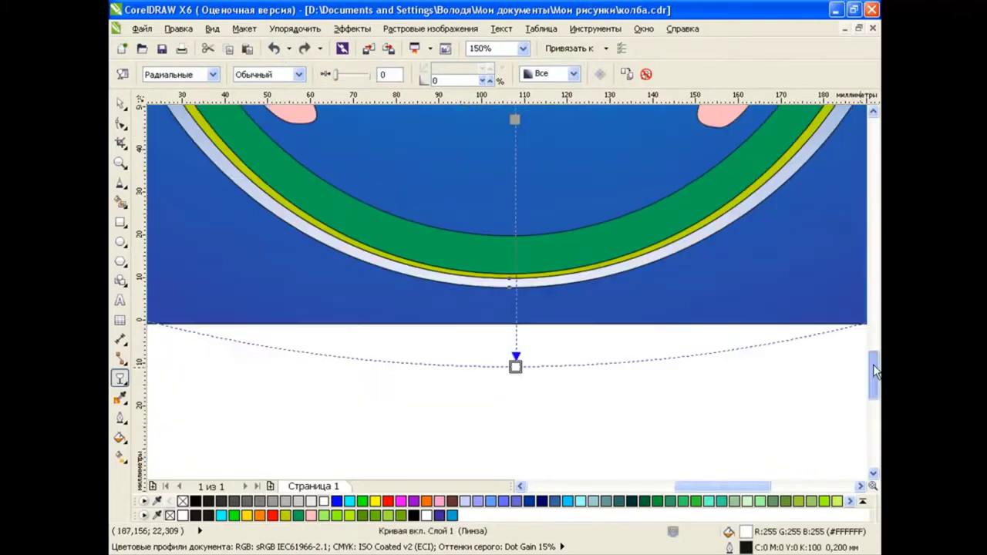
drag(877, 372, 877, 383)
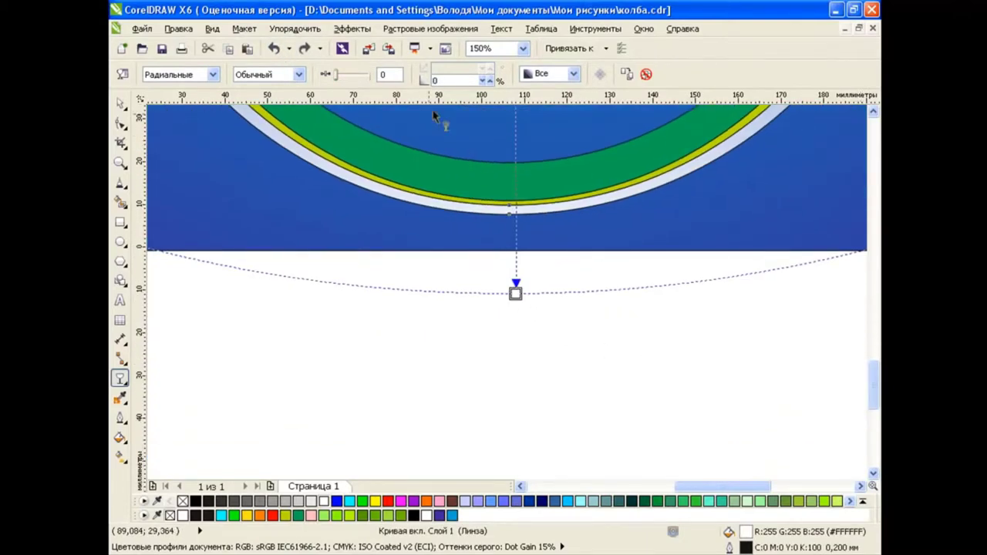
click(371, 75)
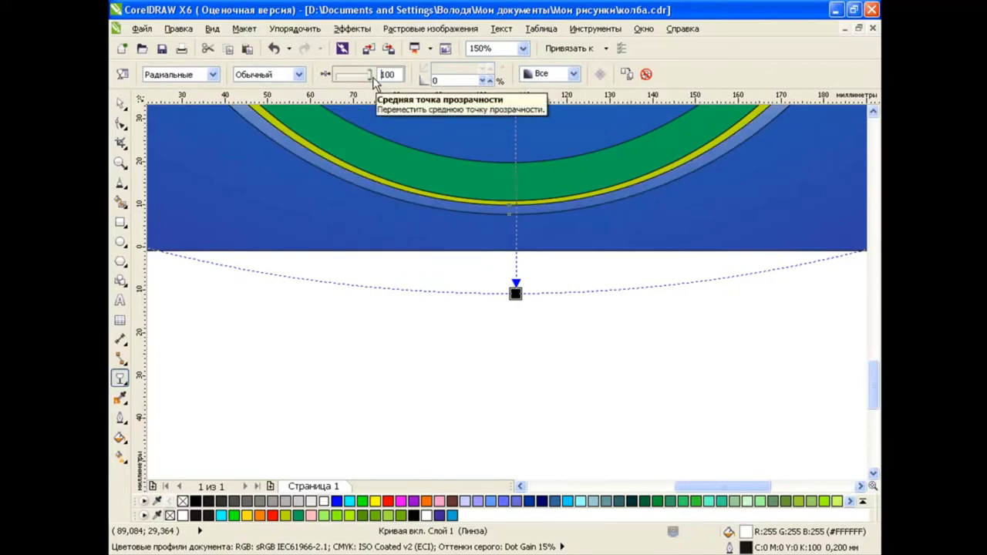
double_click(379, 75)
text(80)
key(Return)
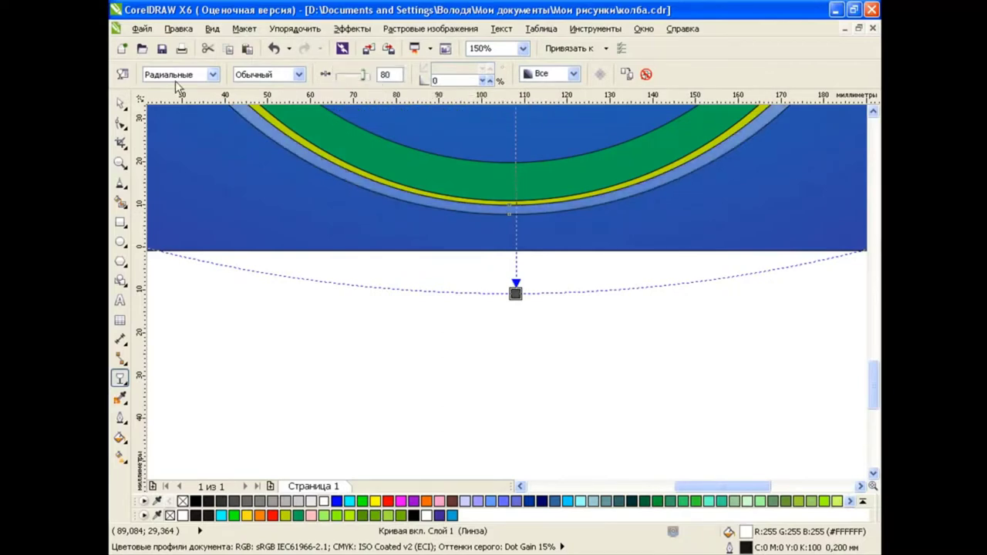
key(space)
drag(875, 384, 875, 319)
scroll(509, 244, down, 2)
scroll(509, 244, down, 1)
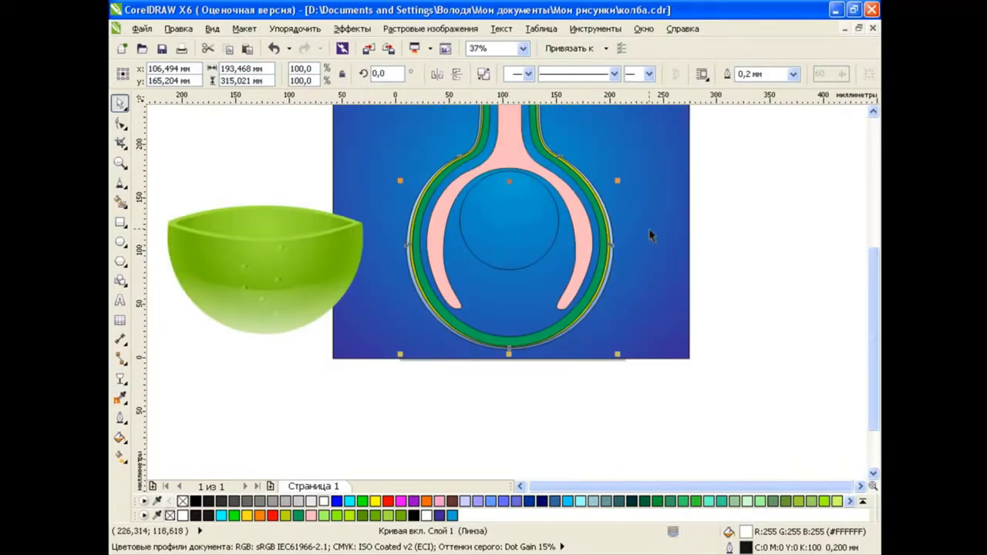
Select the flask's yellow band and give it a uniform transparency
click(749, 274)
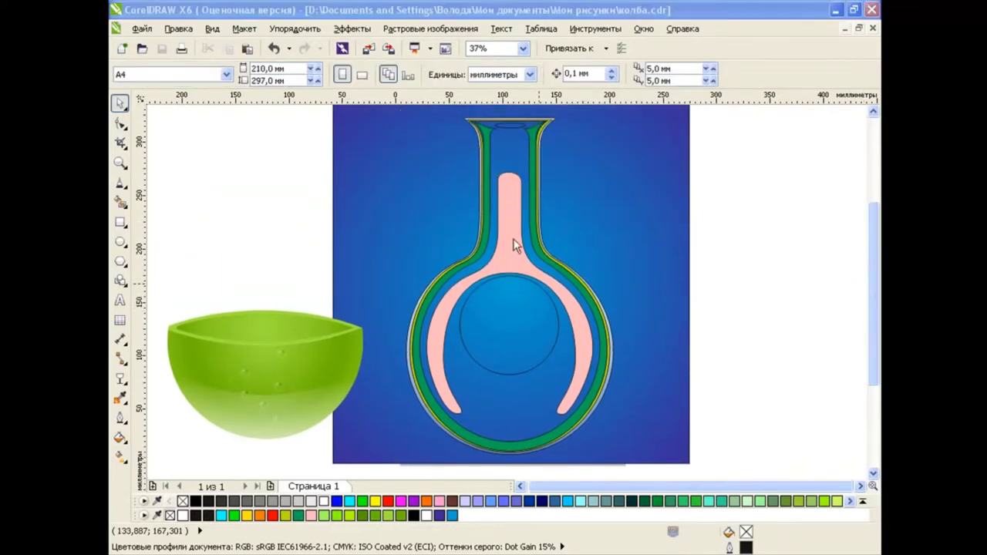
scroll(591, 280, up, 4)
click(591, 280)
drag(590, 280, 617, 209)
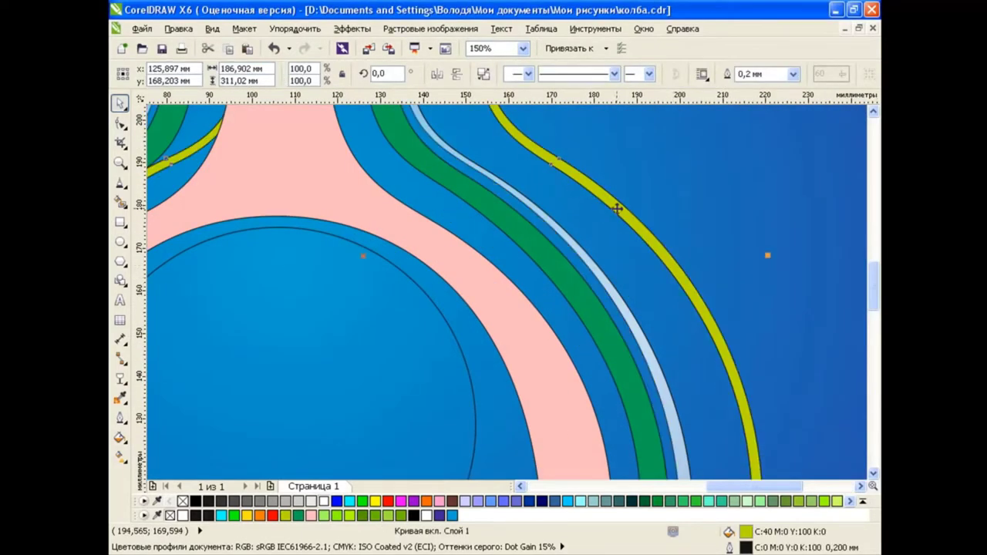
key(ctrl+z)
click(120, 378)
click(210, 74)
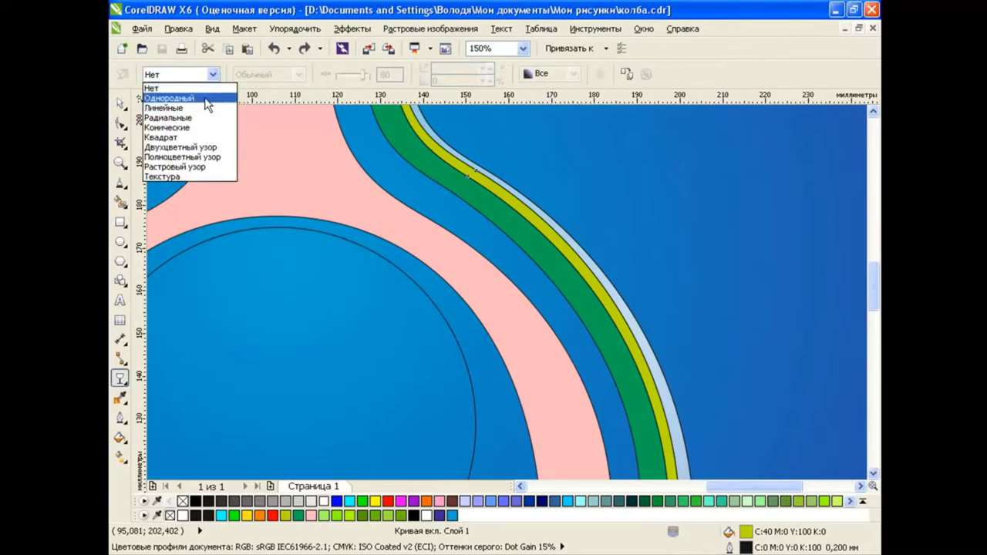
click(207, 100)
Tint the yellow band's transparency white and set its amount to 80
click(323, 501)
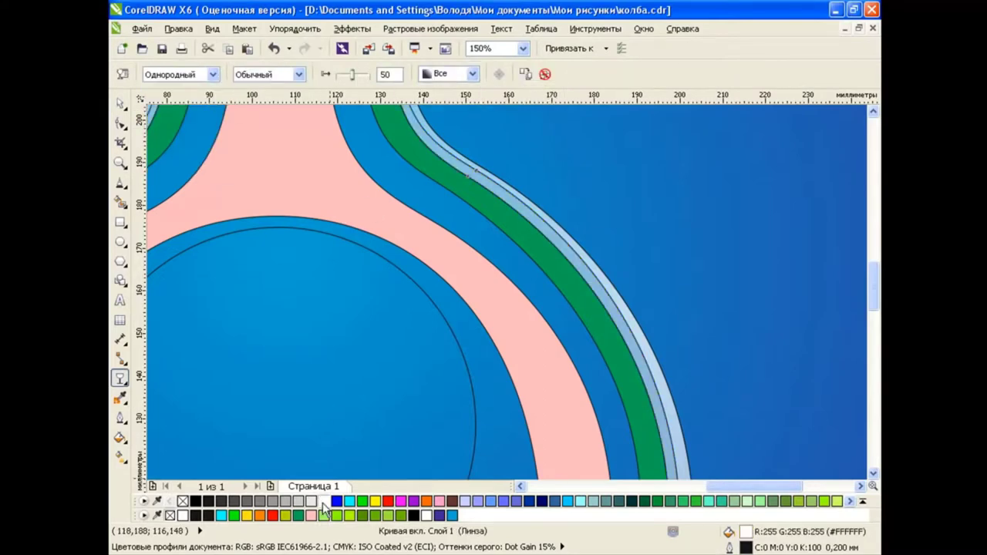
double_click(379, 74)
text(90)
key(Return)
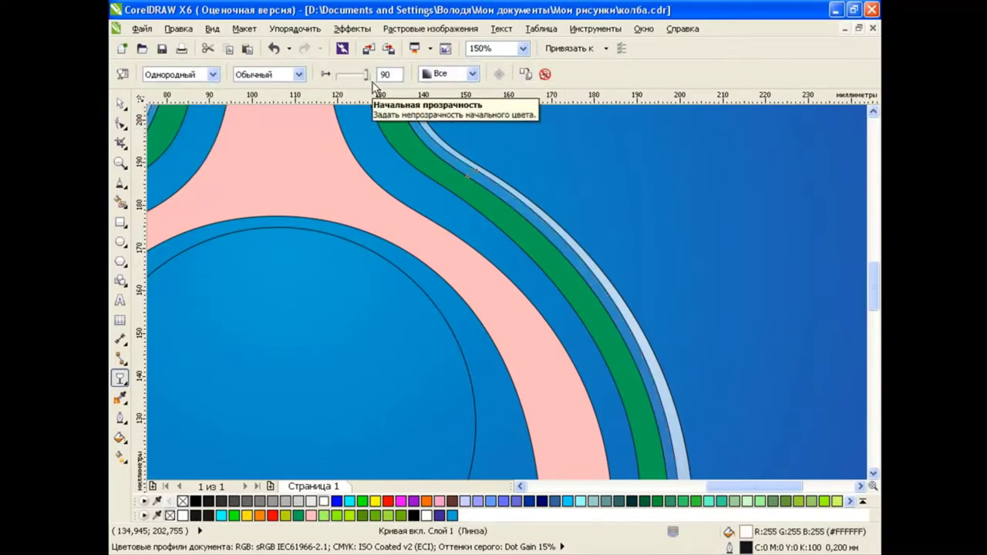
text(0)
key(Return)
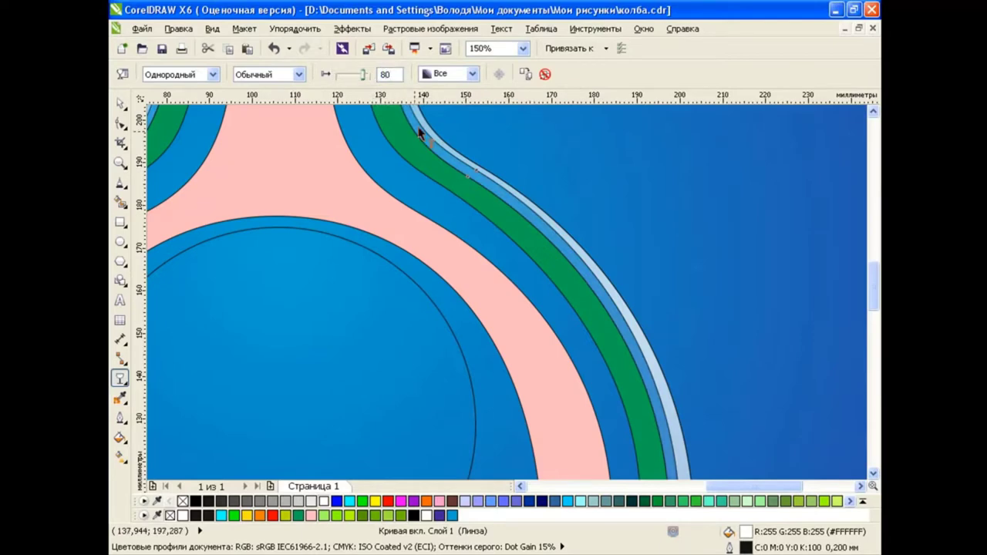
key(space)
scroll(510, 243, down, 2)
click(798, 284)
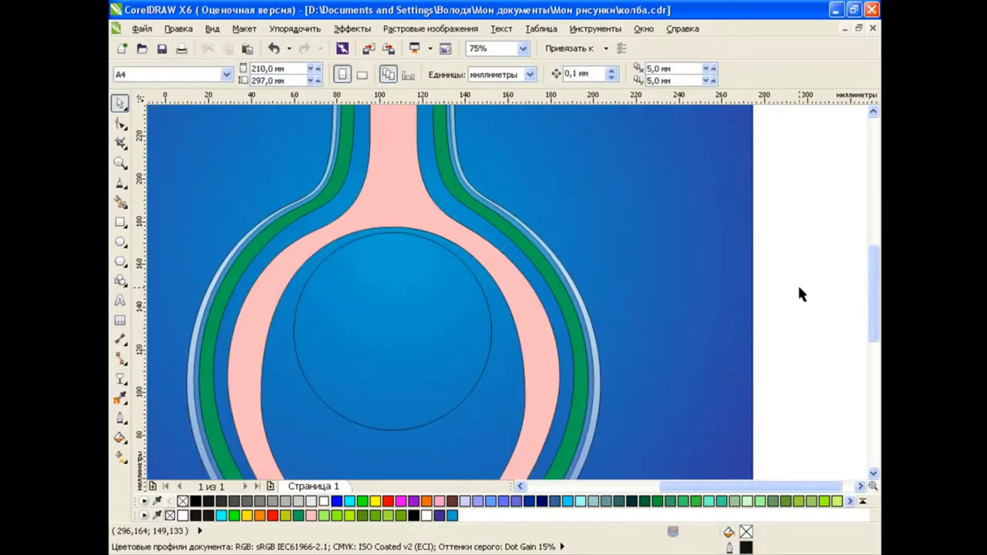
Fill the flask's green band with white
click(564, 309)
click(324, 501)
scroll(390, 239, down, 2)
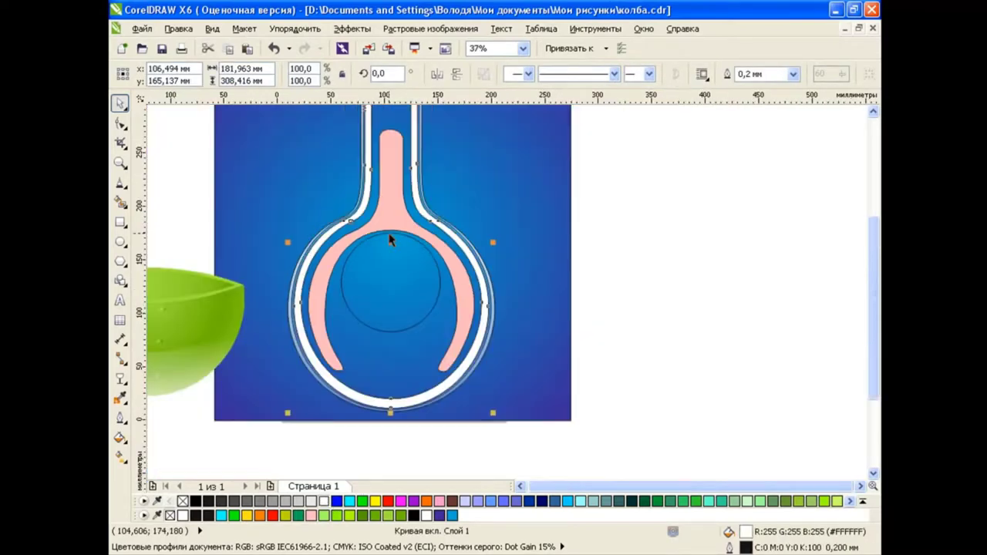
scroll(457, 244, up, 4)
Copy the lens effect onto the white band from the band that already has it
click(352, 28)
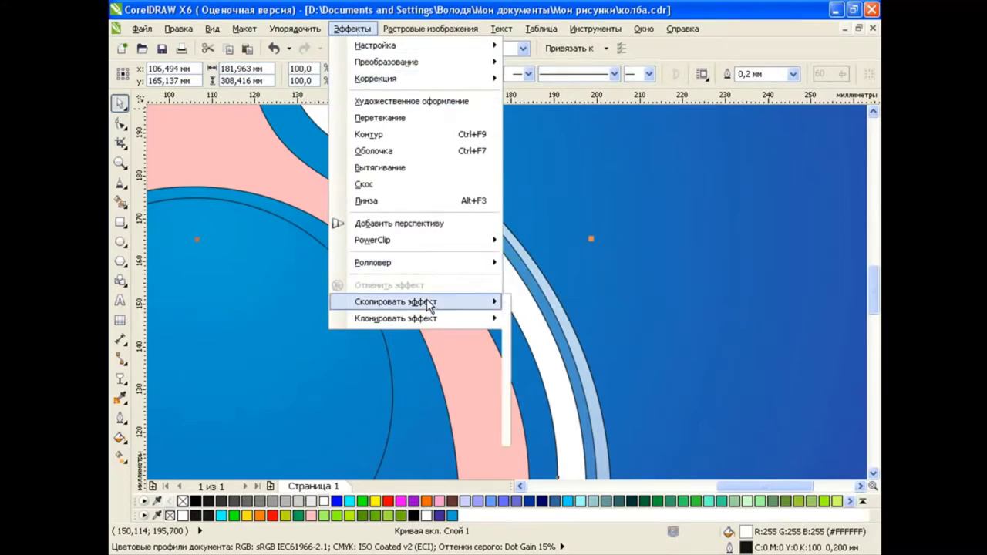
mouse_move(396, 302)
click(577, 389)
click(558, 331)
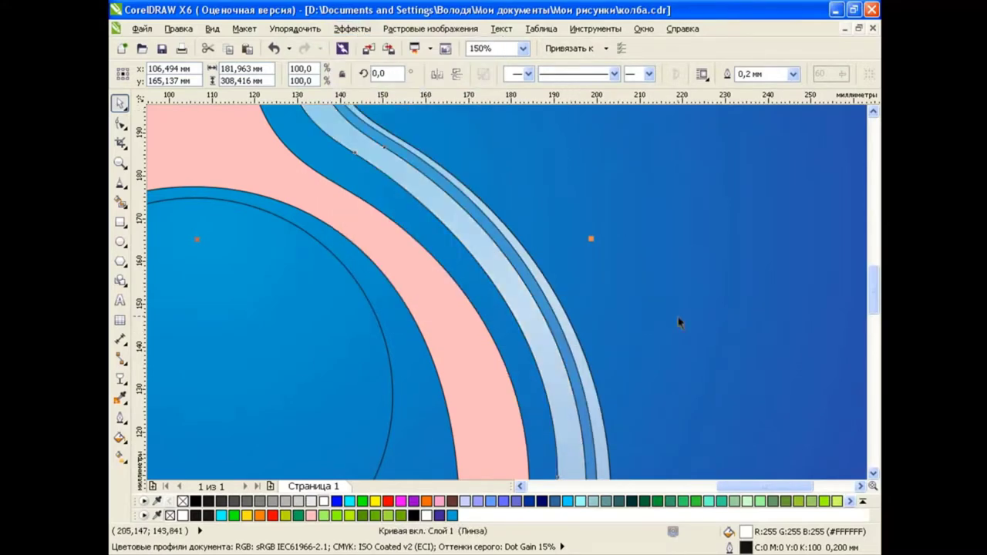
drag(741, 486, 693, 486)
scroll(759, 281, down, 1)
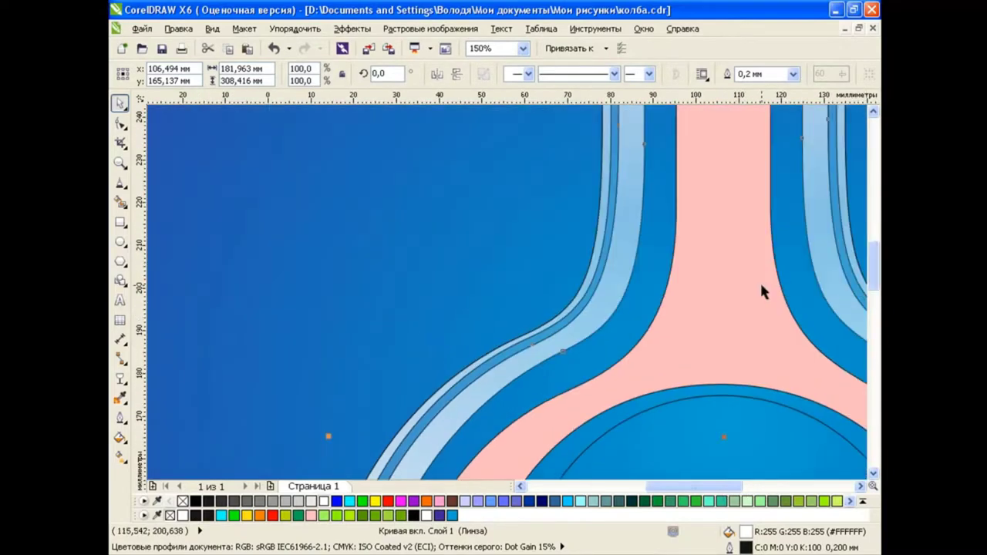
scroll(760, 281, down, 1)
drag(877, 297, 877, 267)
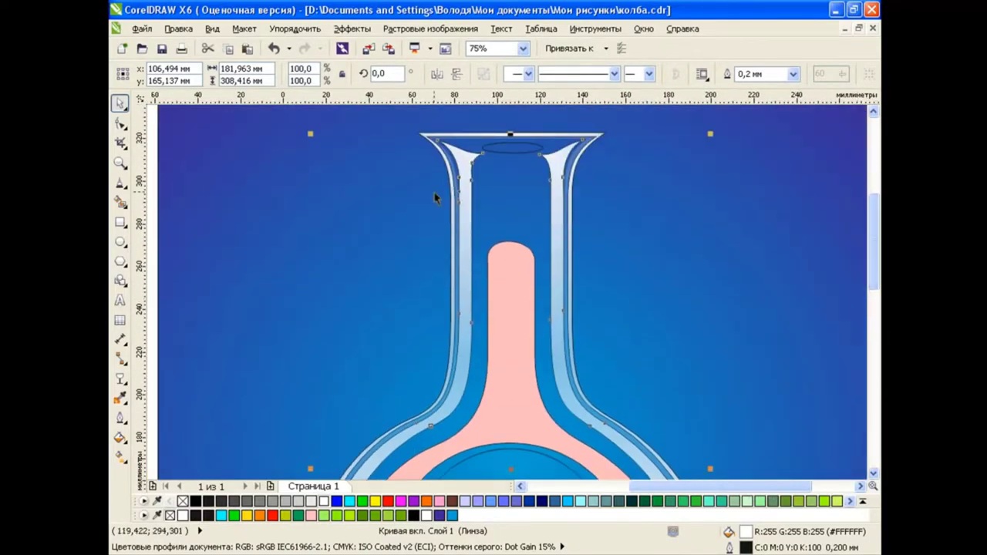
Set the band's top transparency node to 25 and its transparency value to 80
click(120, 378)
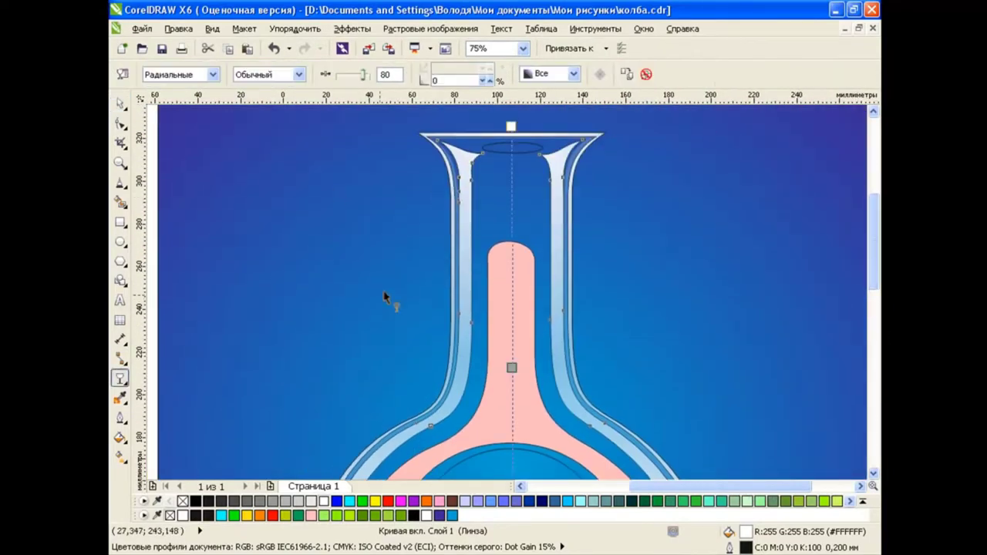
click(511, 125)
text(5)
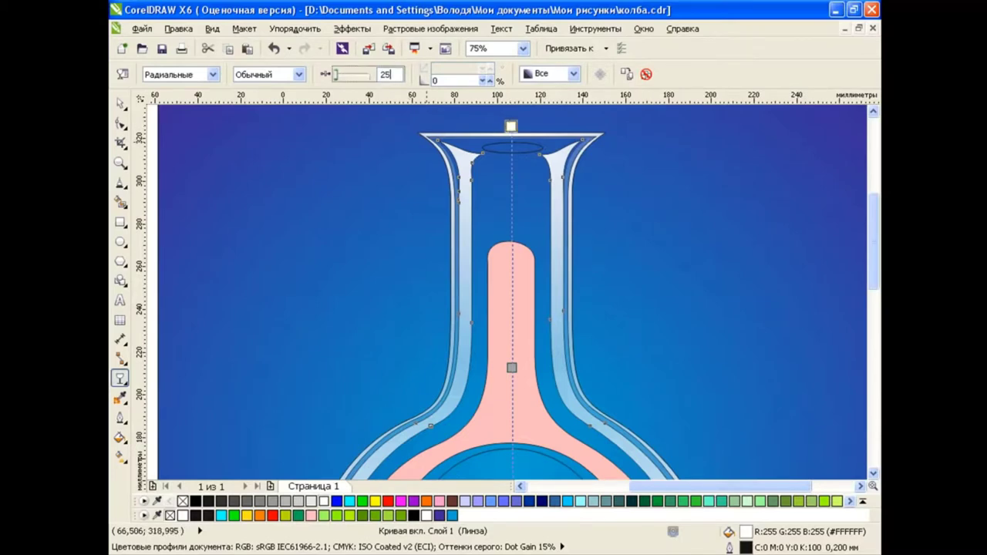
key(Return)
drag(873, 254, 872, 293)
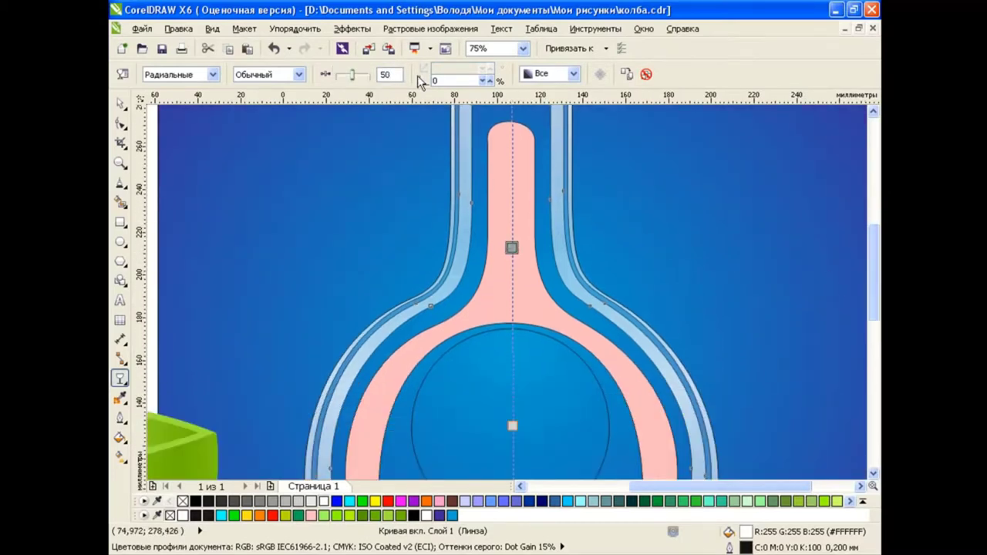
text(0)
key(Return)
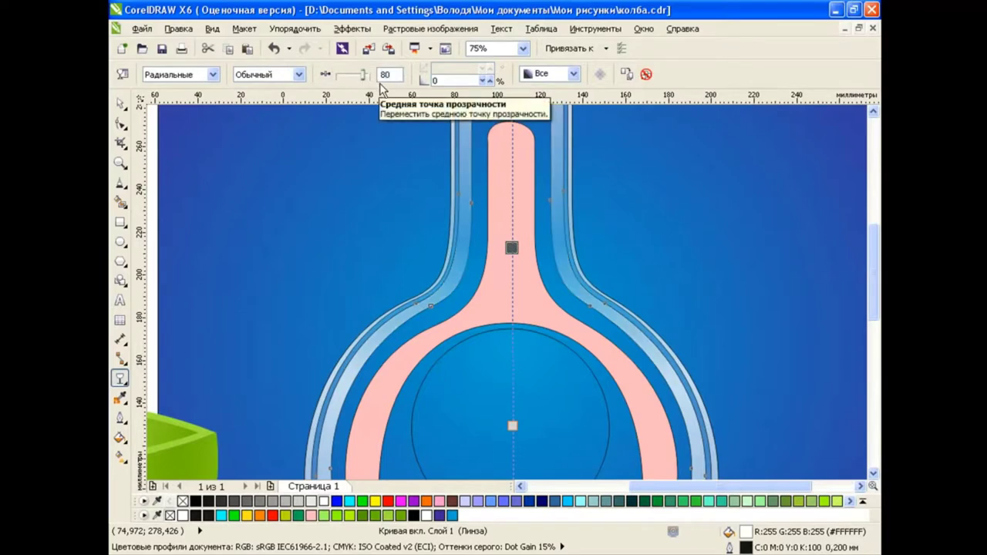
Set the band's transparency midpoint to 80
drag(872, 265, 872, 312)
text(25)
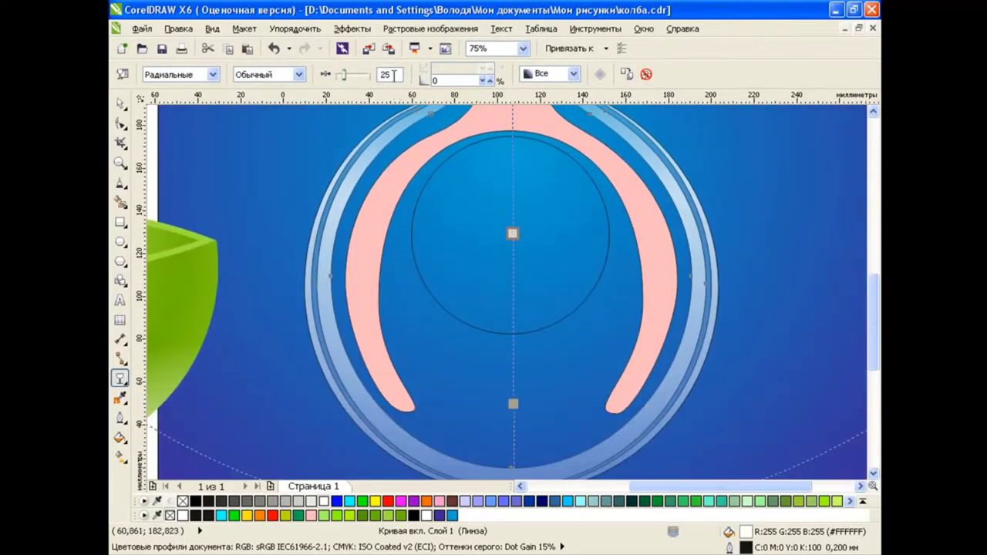
text(0)
key(Return)
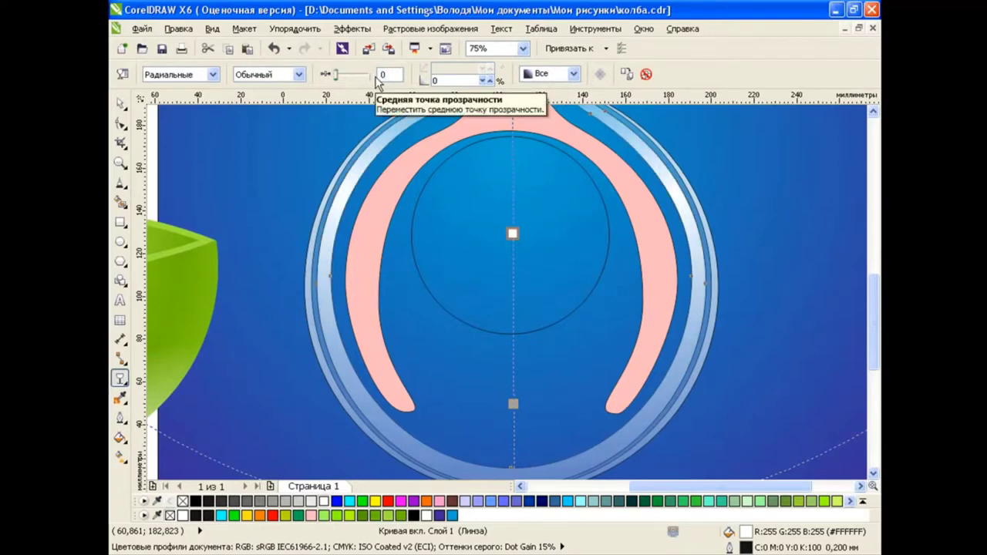
text(50)
key(Return)
scroll(831, 351, down, 3)
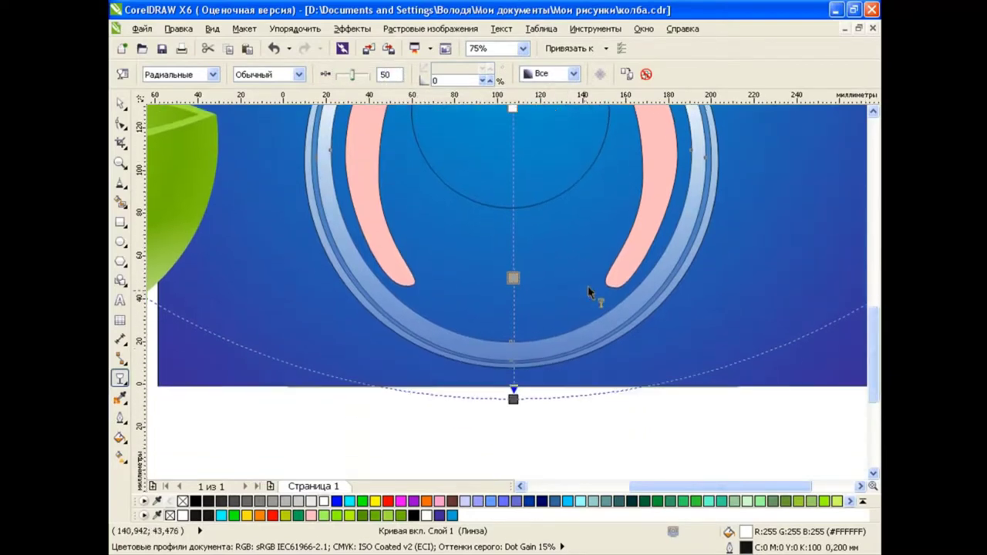
drag(401, 74, 379, 73)
text(80)
key(Return)
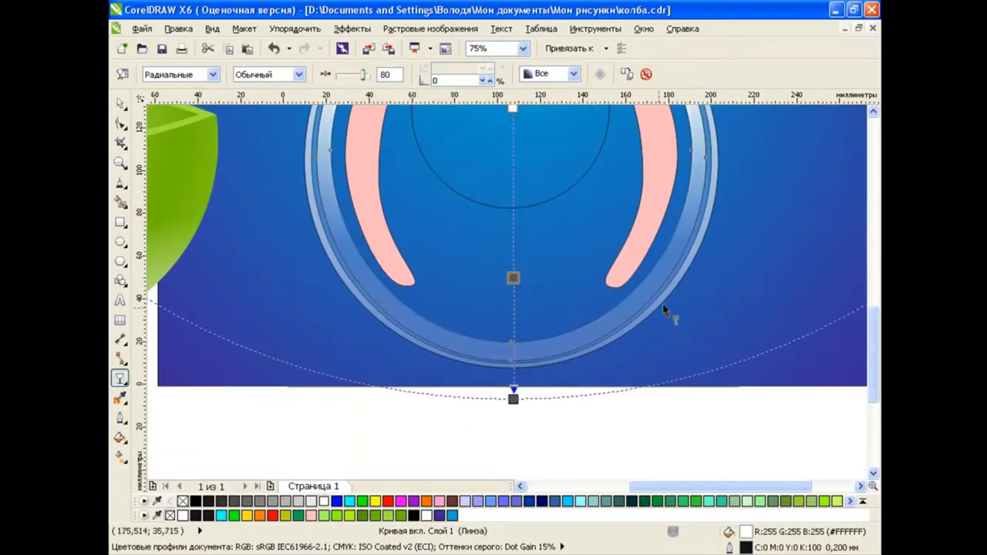
Drag the transparency centre down into the bulb and the end point lower
drag(874, 371, 864, 332)
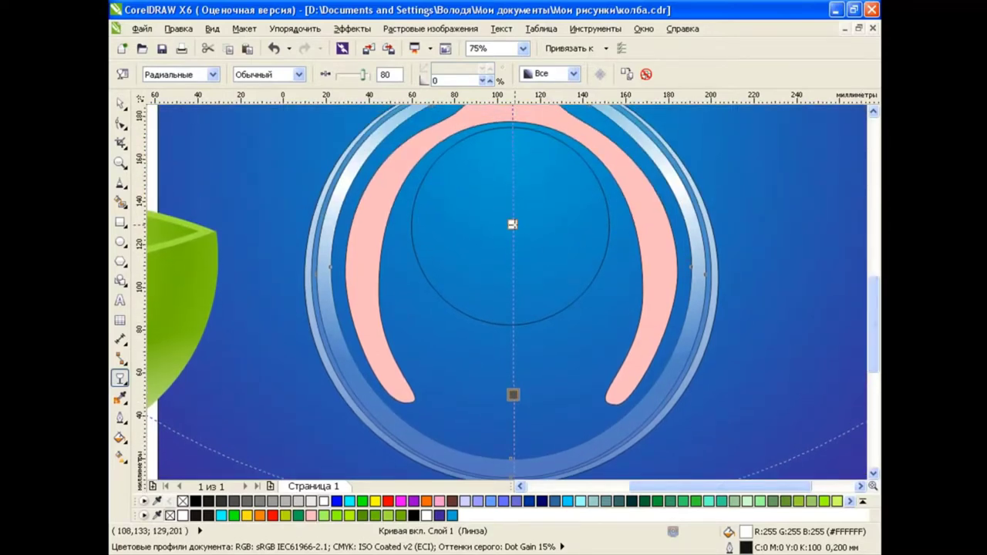
mouse_move(513, 225)
mouse_down()
mouse_move(512, 299)
mouse_move(513, 288)
mouse_up()
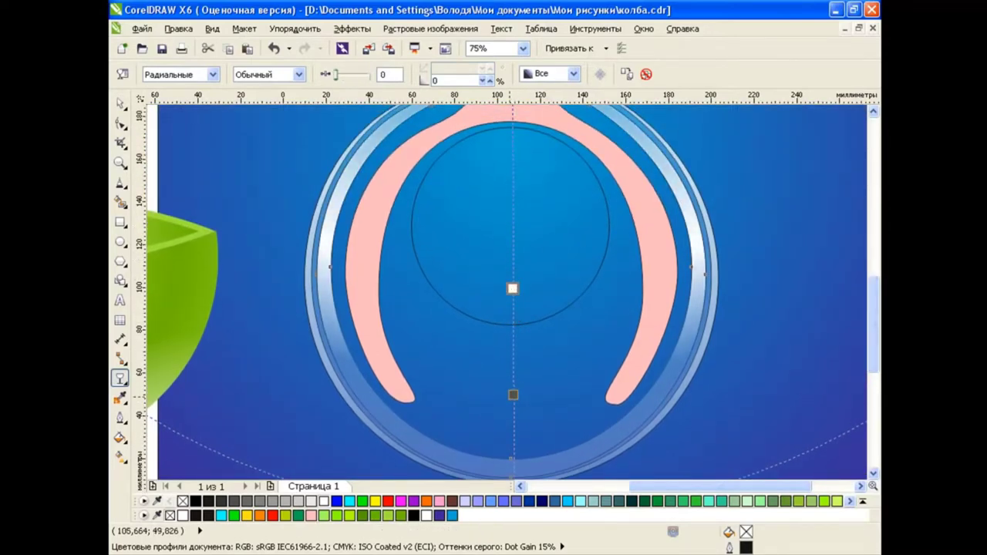
drag(513, 394, 513, 459)
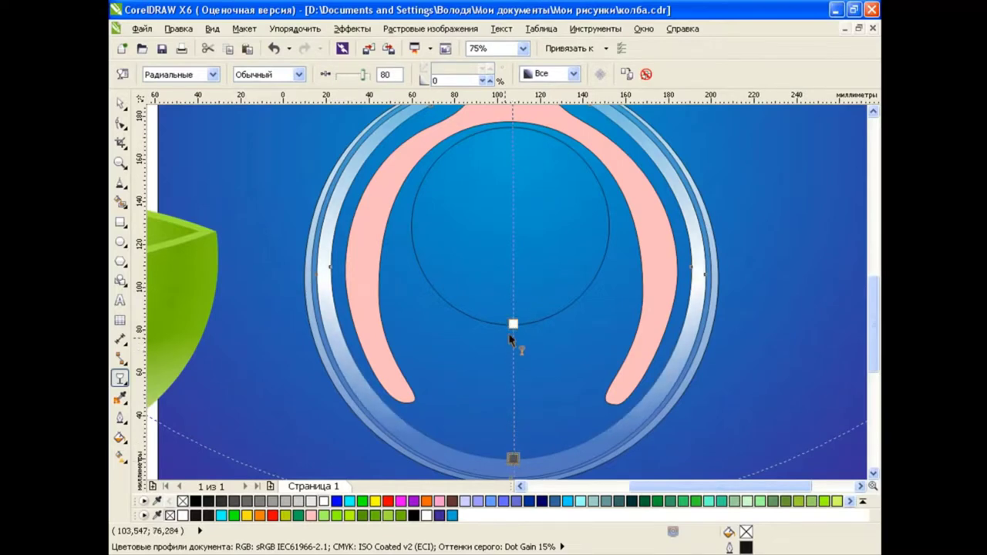
key(space)
Select the small ellipse at the top of the flask neck and fill it white
scroll(538, 260, down, 1)
key(Escape)
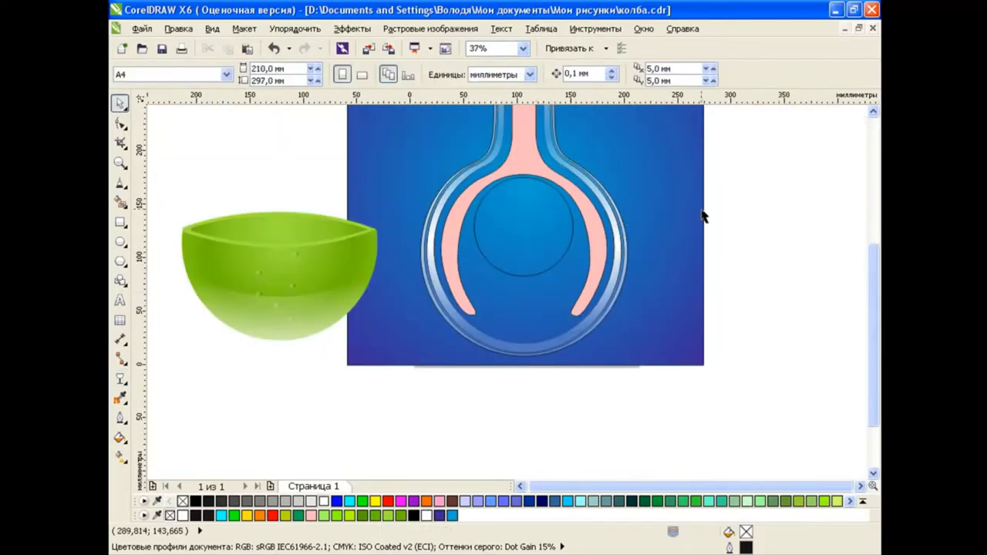
scroll(703, 217, up, 2)
click(516, 122)
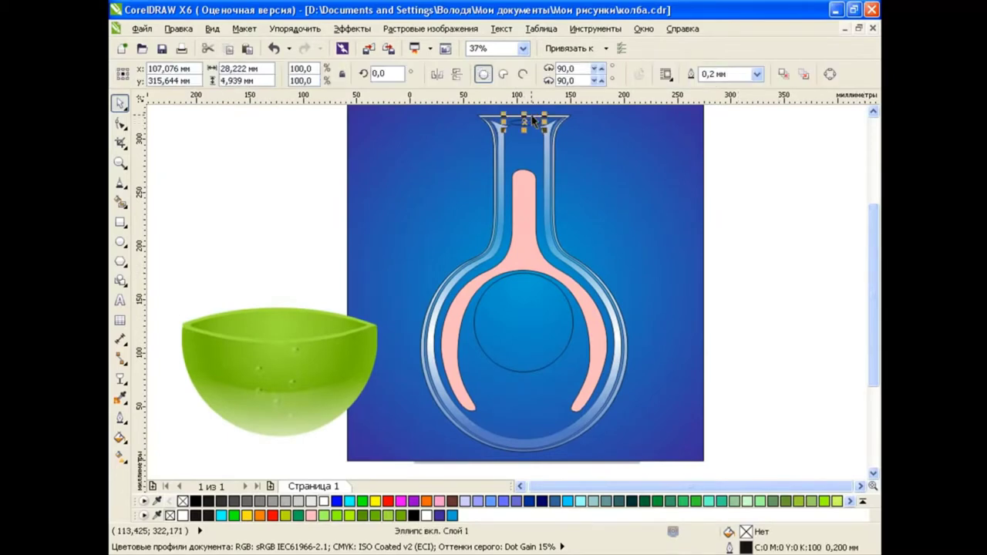
scroll(516, 122, up, 1)
scroll(690, 288, up, 2)
click(320, 502)
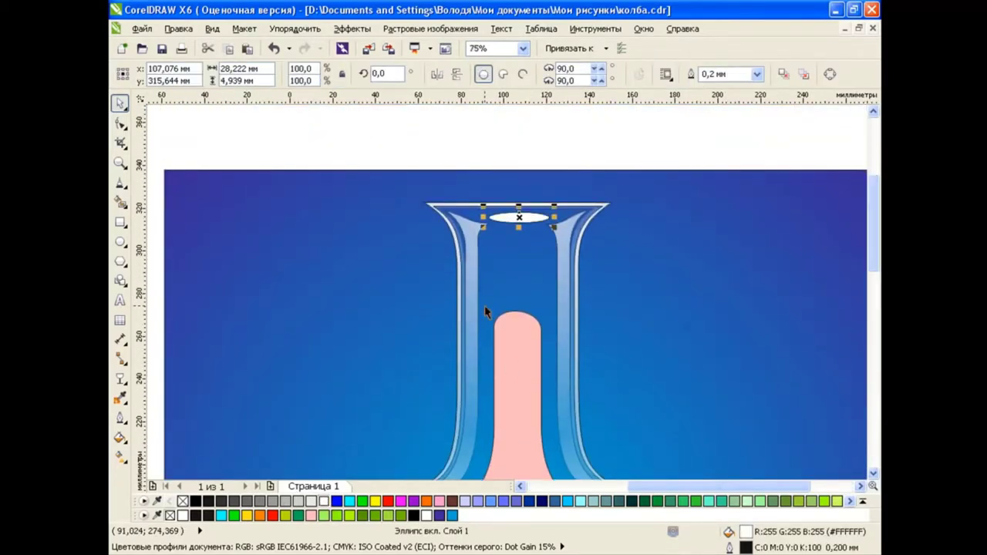
Give the neck-top ellipse a uniform transparency of about 60
click(120, 378)
click(213, 74)
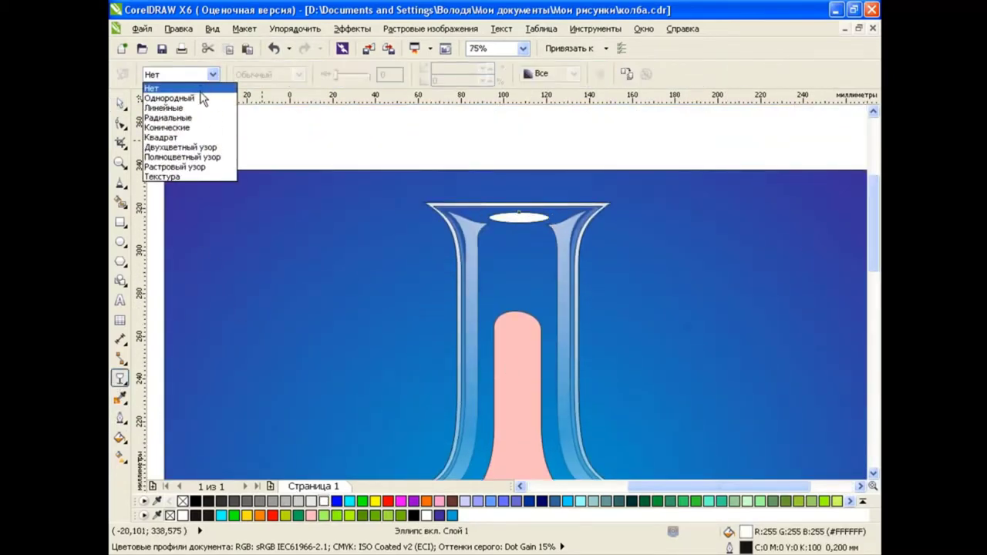
click(178, 98)
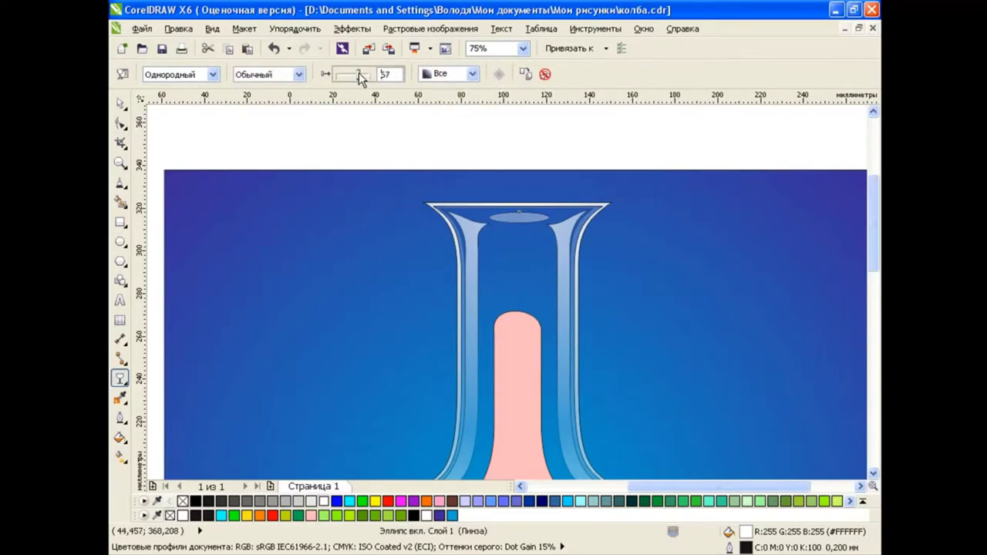
drag(353, 72, 356, 74)
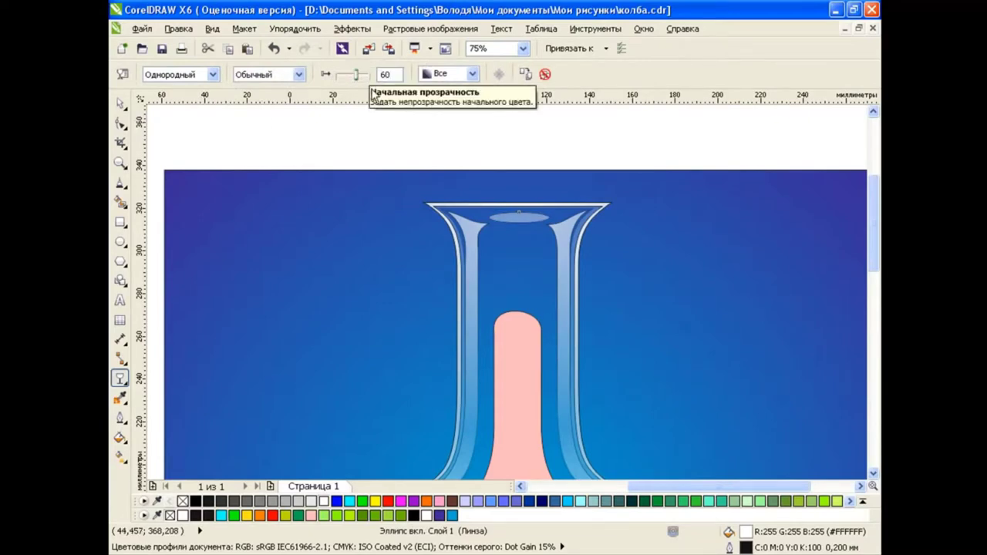
click(119, 103)
mouse_move(878, 233)
mouse_down()
mouse_move(877, 318)
mouse_move(876, 264)
mouse_up()
Copy the glass tube's lens effect onto the pink inner stripe of the flask
click(523, 214)
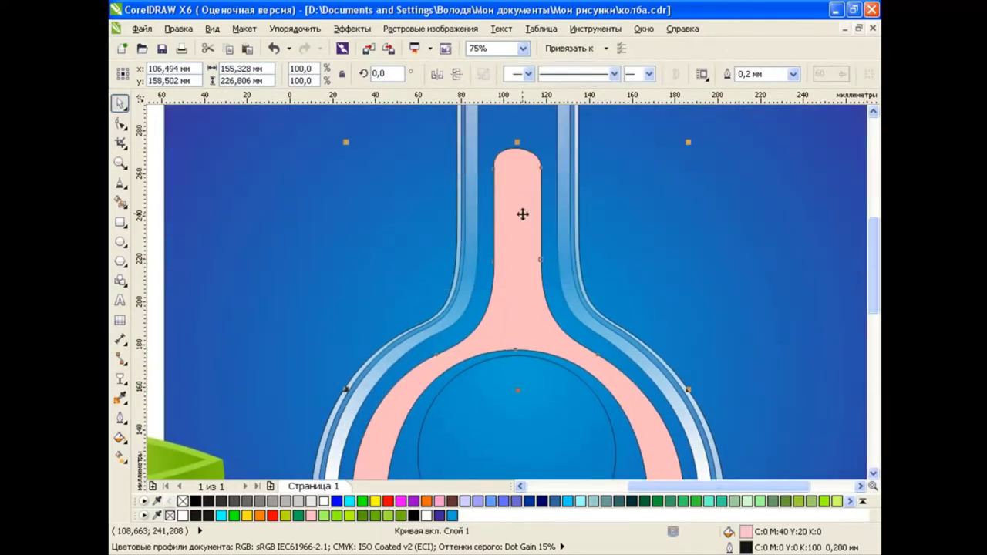
click(352, 29)
mouse_move(416, 301)
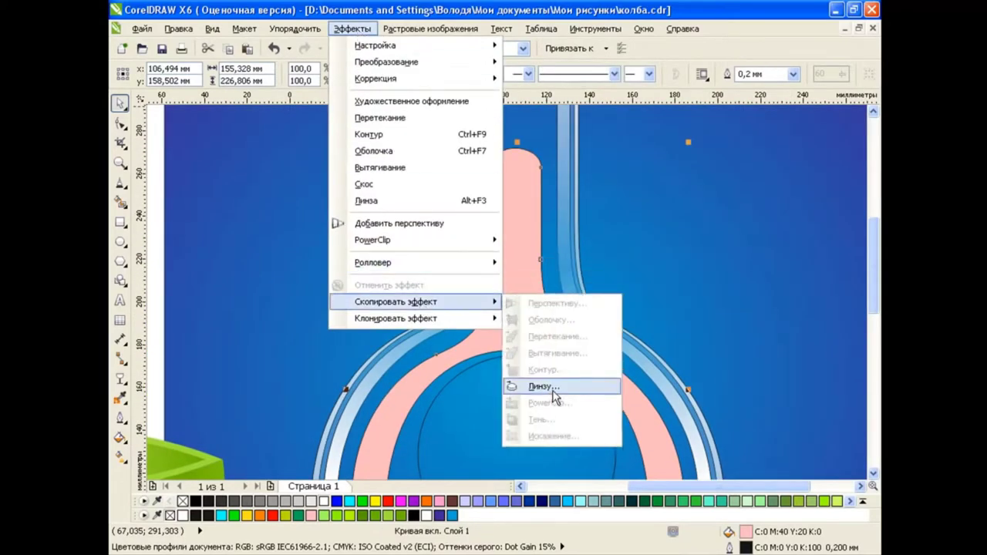
click(552, 392)
click(571, 303)
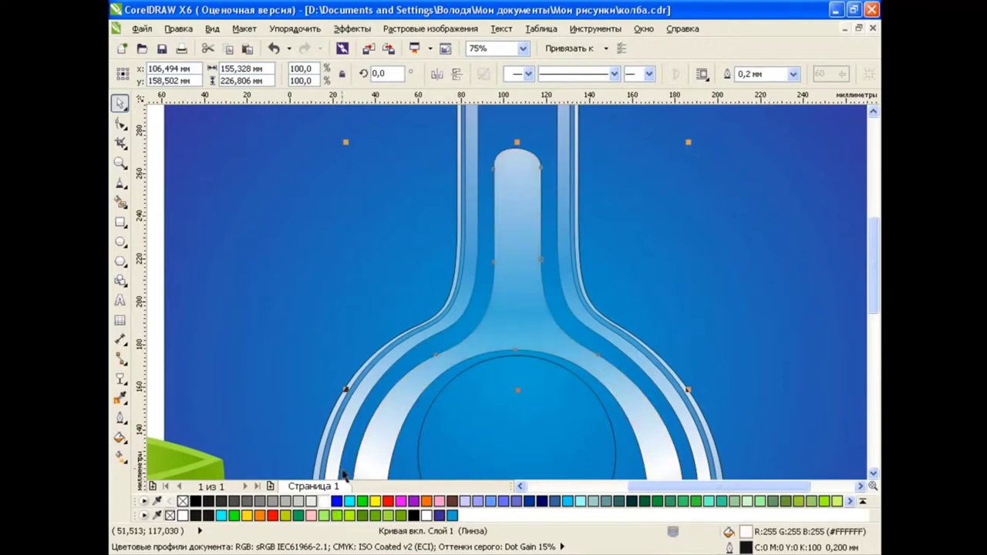
Give the stripe a radial transparency fading up the neck, starting at 0 transparency
click(120, 378)
scroll(856, 284, up, 2)
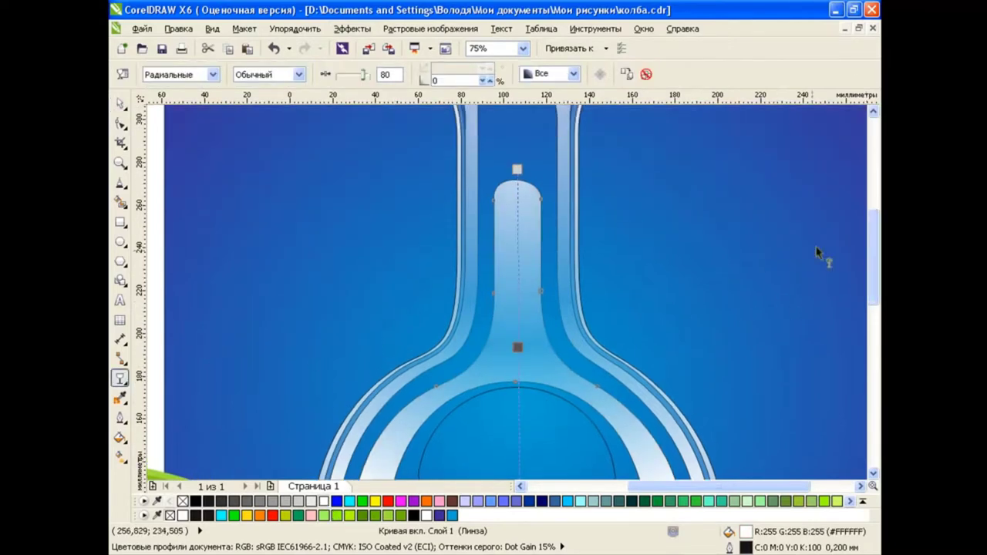
click(517, 182)
drag(517, 355, 517, 289)
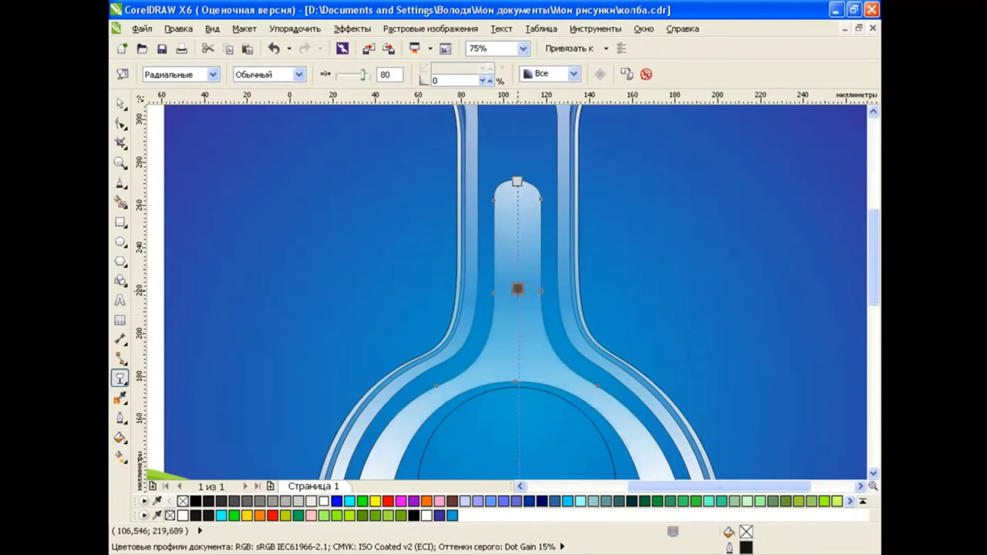
drag(363, 74, 371, 74)
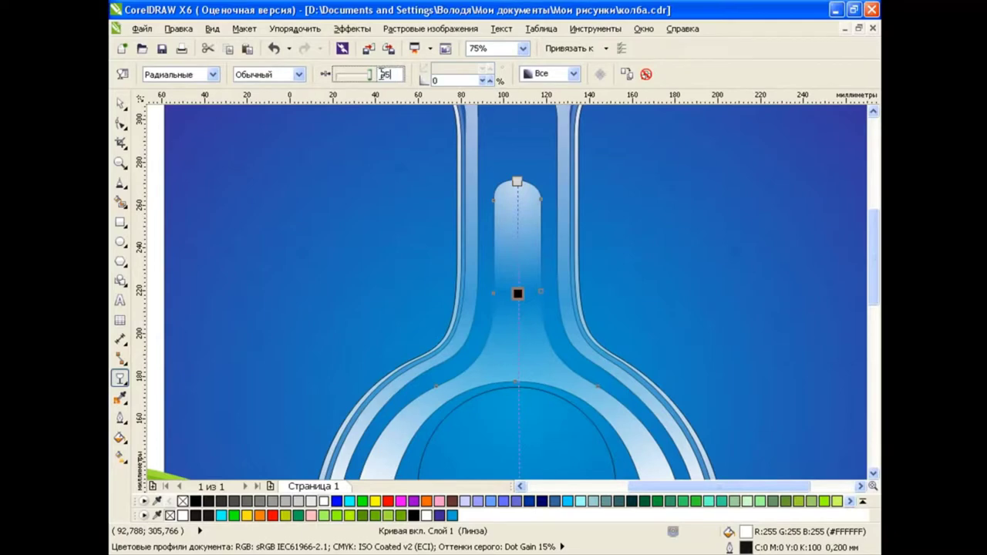
text(0)
key(Return)
scroll(516, 410, down, 3)
drag(516, 412, 517, 263)
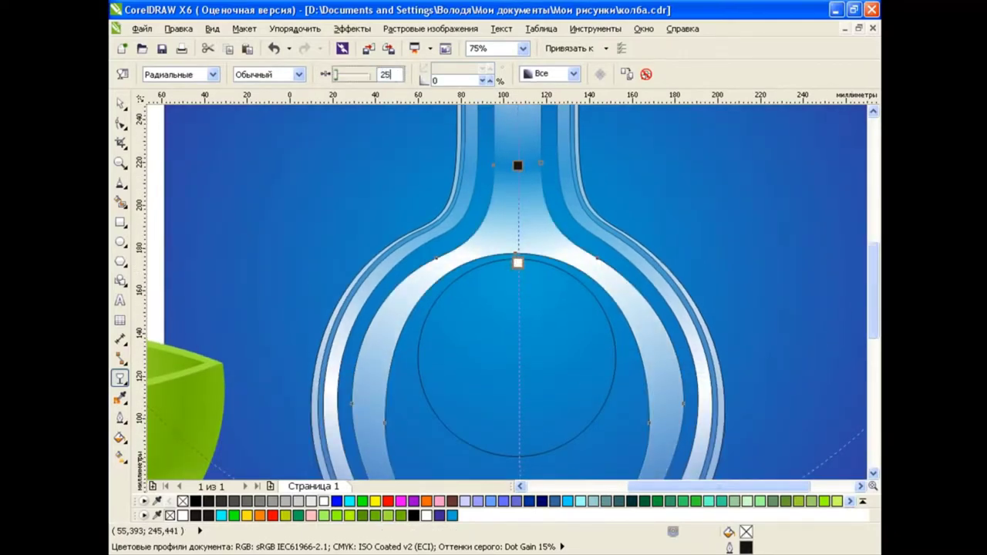
Re-centre the fade higher in the bulb and set its midpoint to about 40
scroll(873, 318, down, 3)
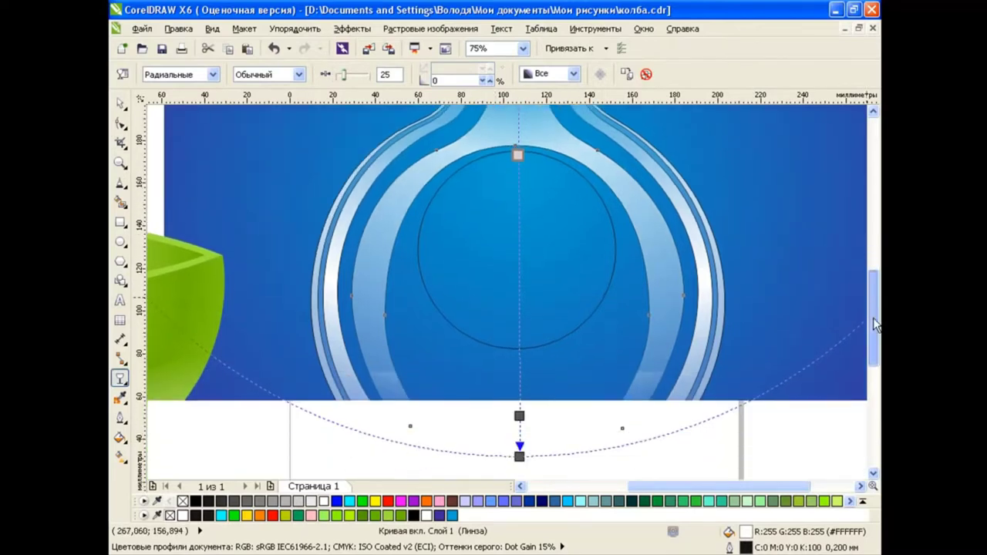
scroll(873, 324, down, 1)
drag(520, 375, 519, 241)
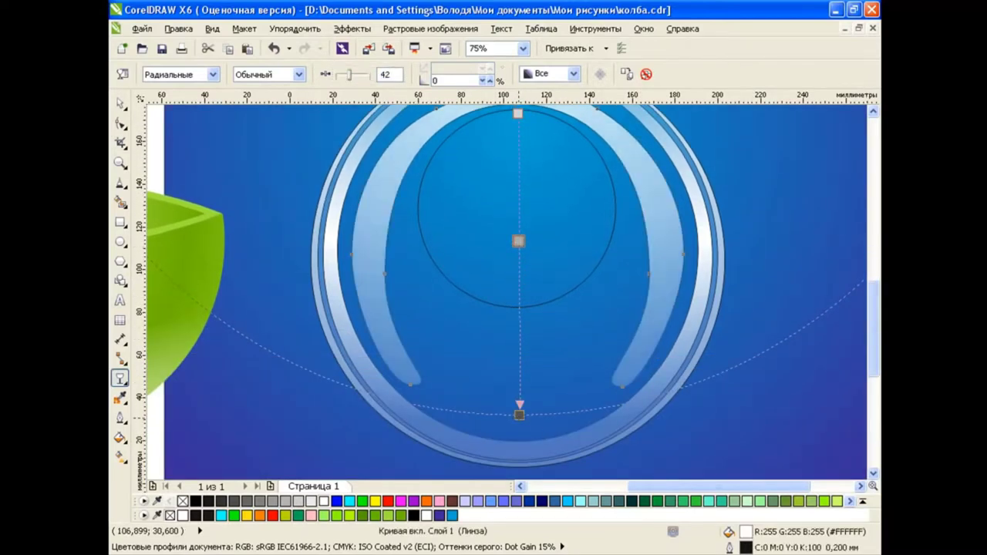
drag(366, 79, 357, 77)
drag(515, 232, 518, 224)
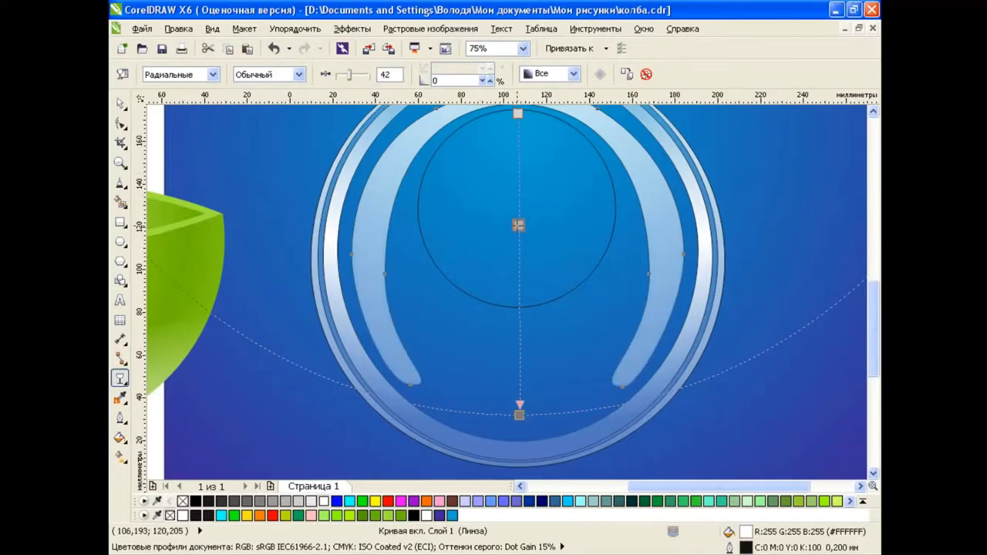
drag(390, 73, 378, 73)
text(2)
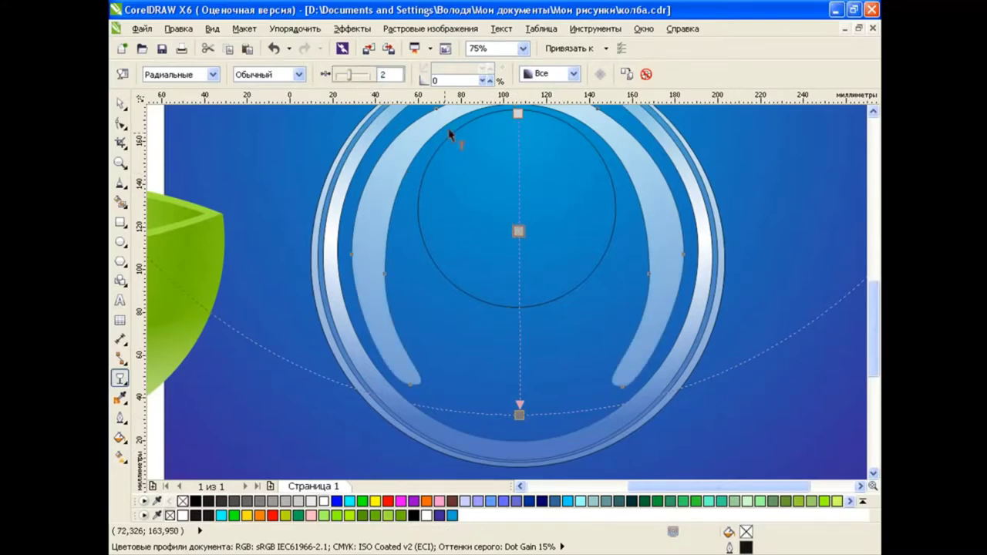
double_click(384, 74)
double_click(385, 74)
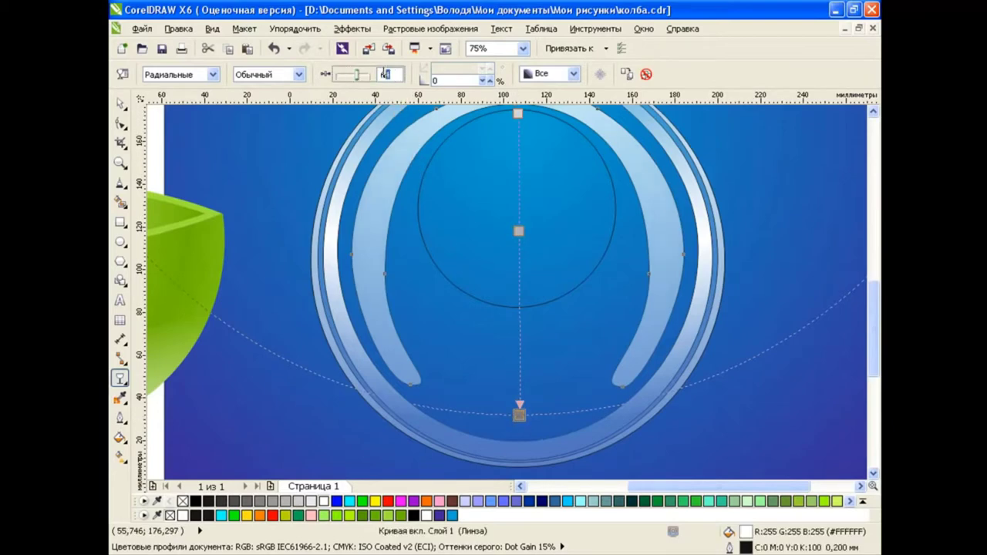
text(70)
click(119, 103)
Fill the bulb circle white and give it a linear transparency fading out downward
click(545, 231)
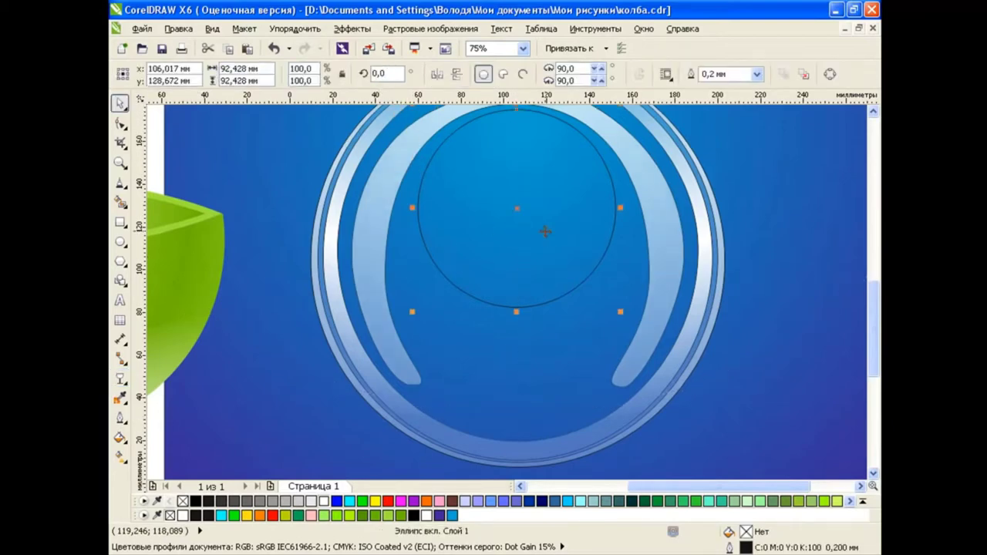
click(324, 501)
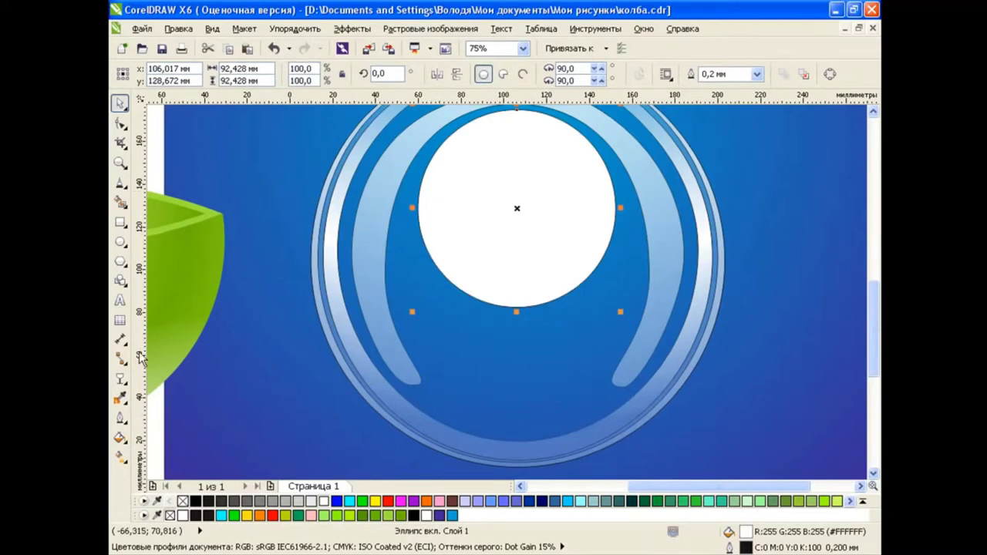
click(120, 378)
scroll(520, 116, up, 1)
scroll(520, 116, up, 2)
drag(517, 151, 515, 378)
drag(517, 151, 513, 118)
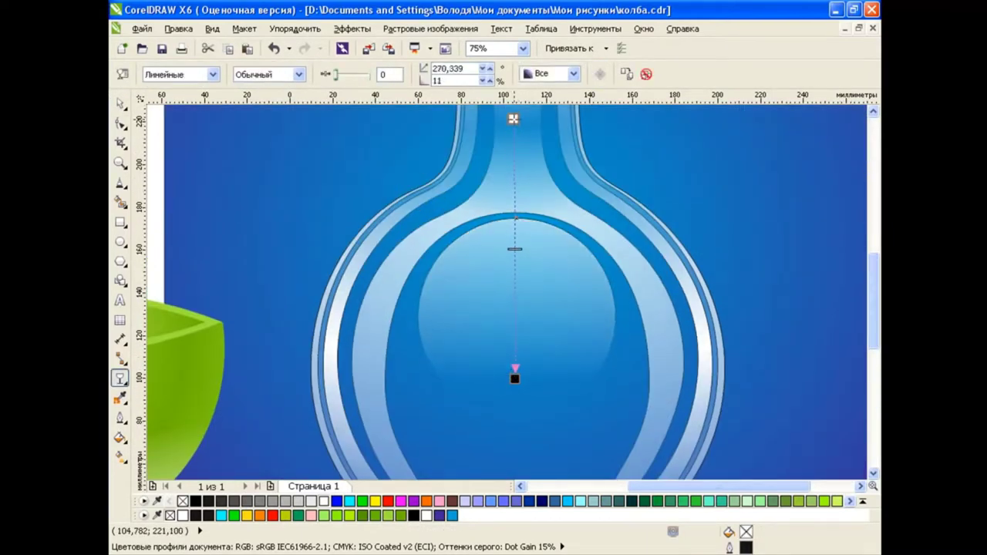
key(space)
Zoom to the full page, clear the selection, and save the document
key(shift+F4)
click(847, 293)
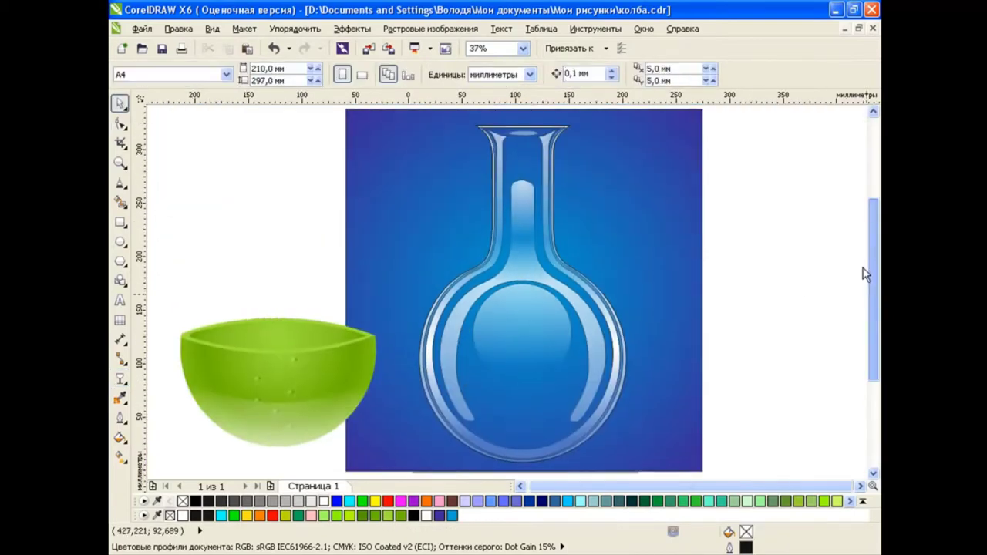
key(ctrl+s)
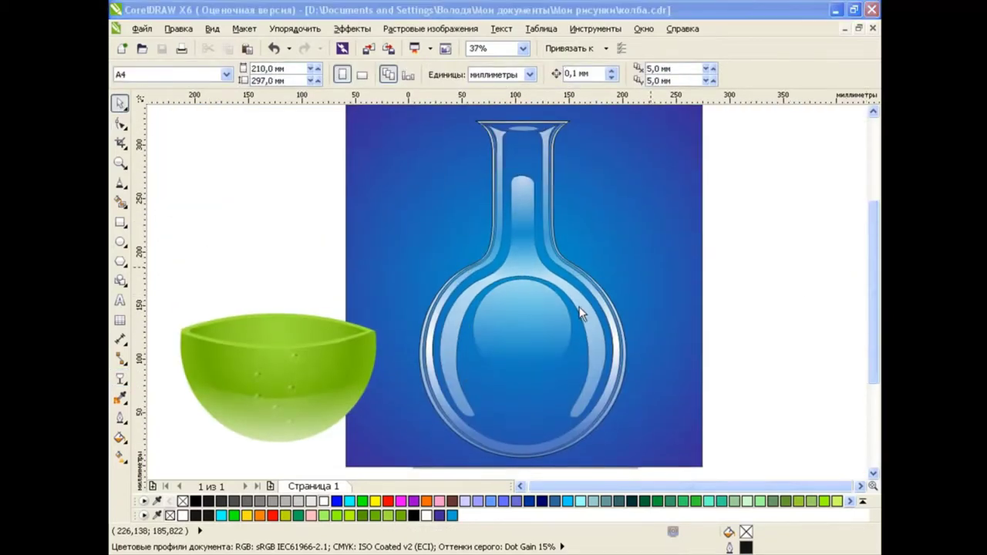
Show the Object Manager, expand Слой 1, and select the bubble group
click(596, 28)
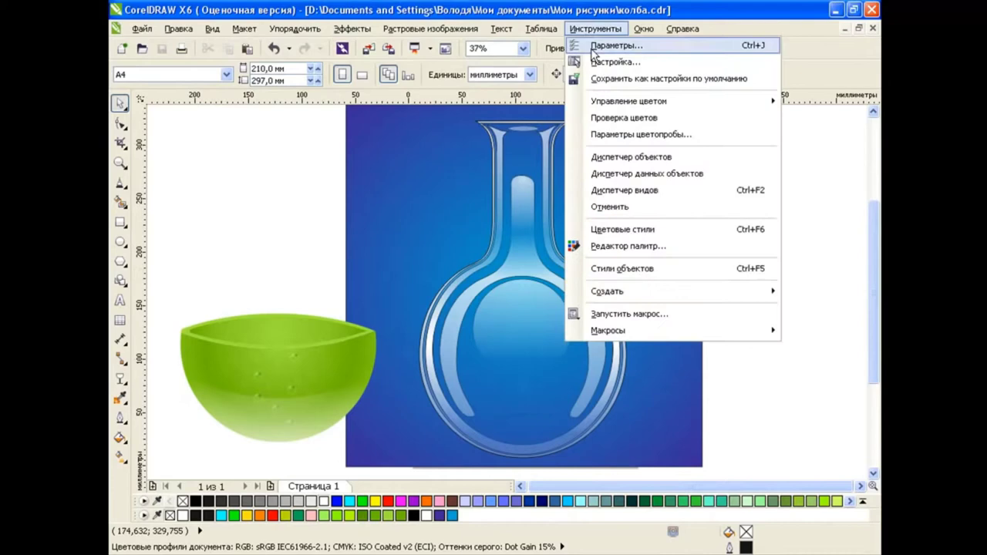
click(628, 156)
click(709, 159)
click(250, 324)
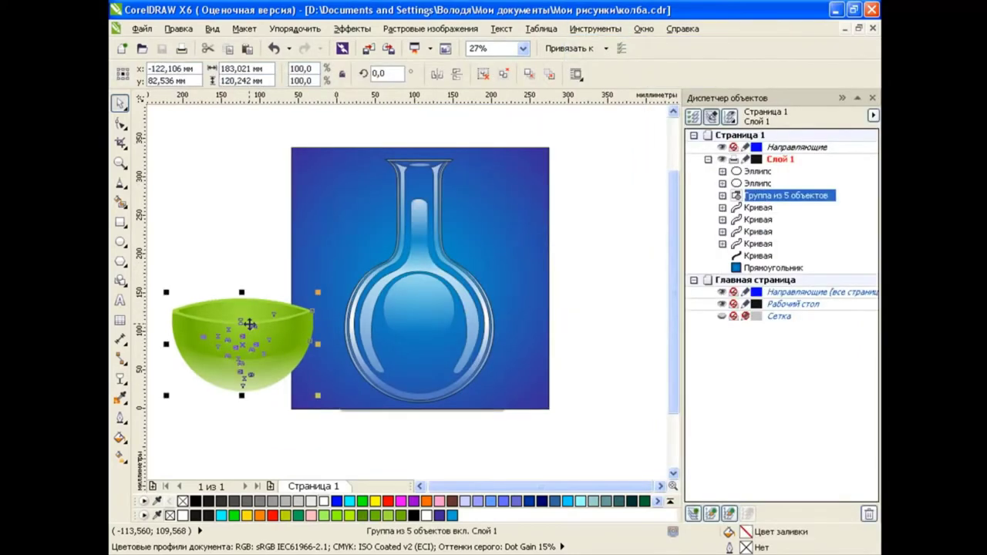
Send the bubble group behind the flask shapes and position it inside the flask
key(ctrl+Page_Down)
key(ctrl+Page_Down)
key(ctrl+Page_Down)
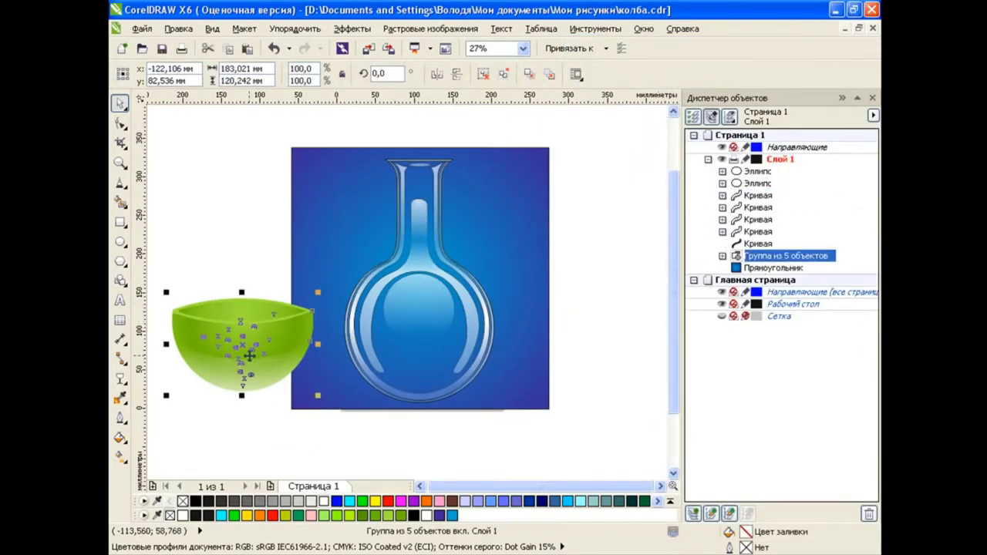
drag(250, 355, 425, 349)
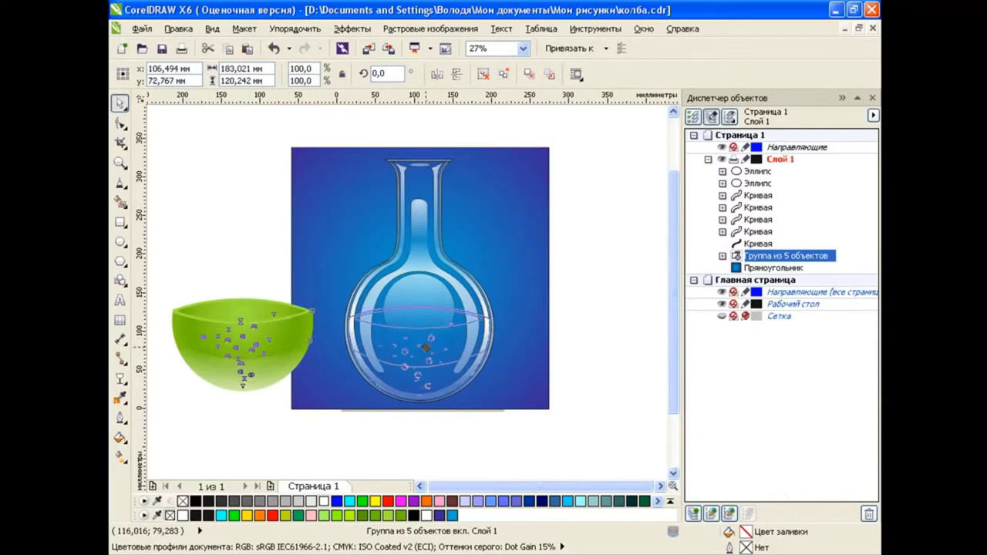
scroll(396, 331, up, 2)
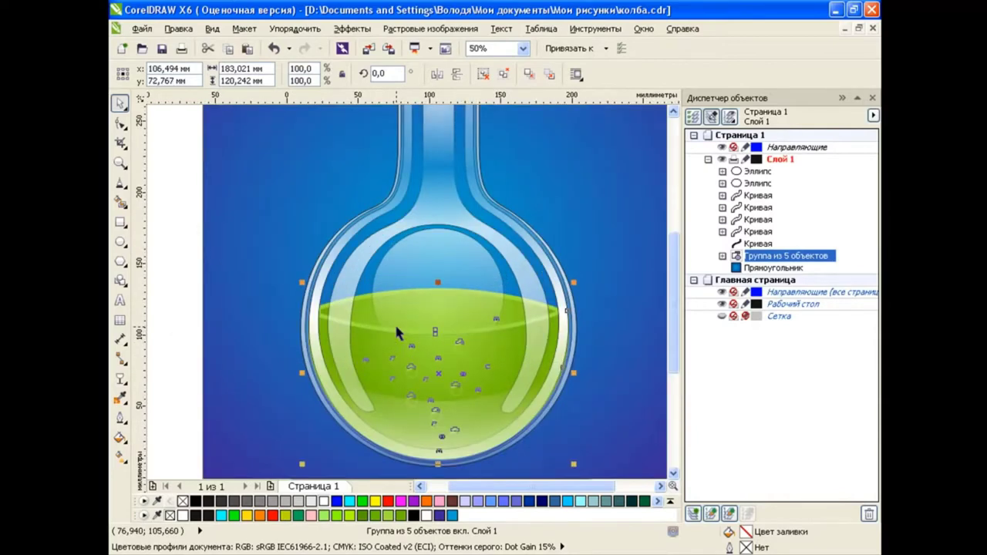
click(436, 333)
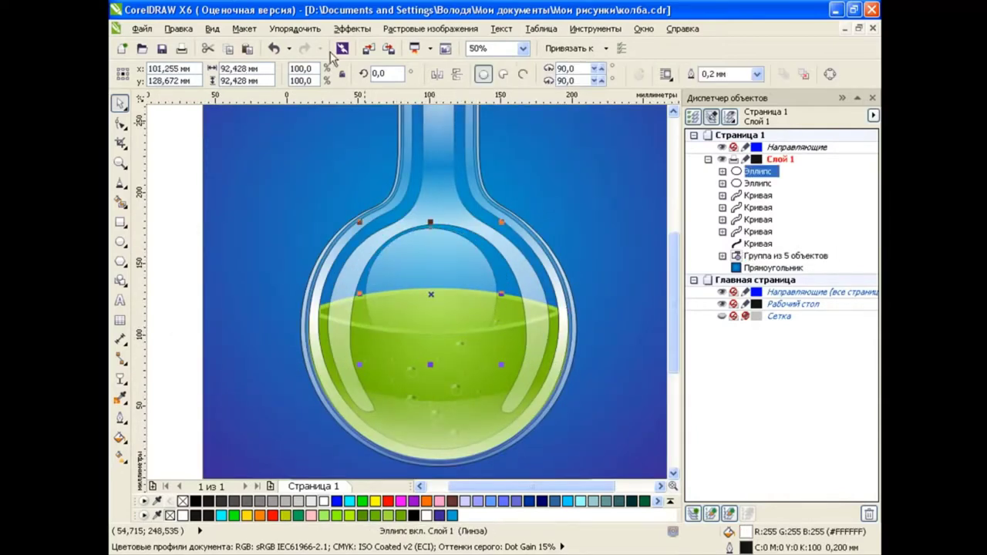
key(ctrl+z)
drag(440, 375, 441, 373)
scroll(476, 354, up, 1)
scroll(476, 353, down, 1)
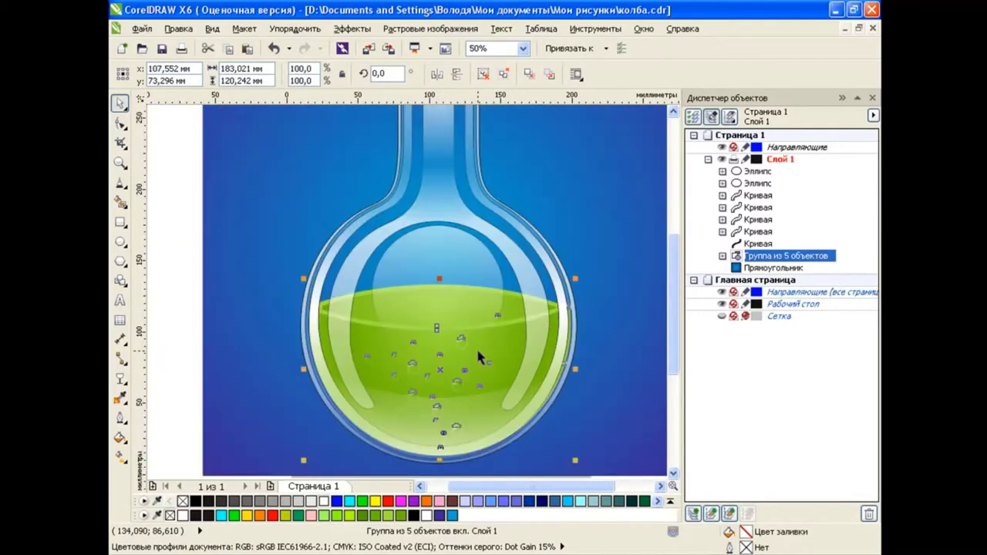
scroll(478, 353, down, 1)
Centre the flask group on the background both horizontally and vertically with Align and Distribute
ctrl+click(758, 195)
click(719, 74)
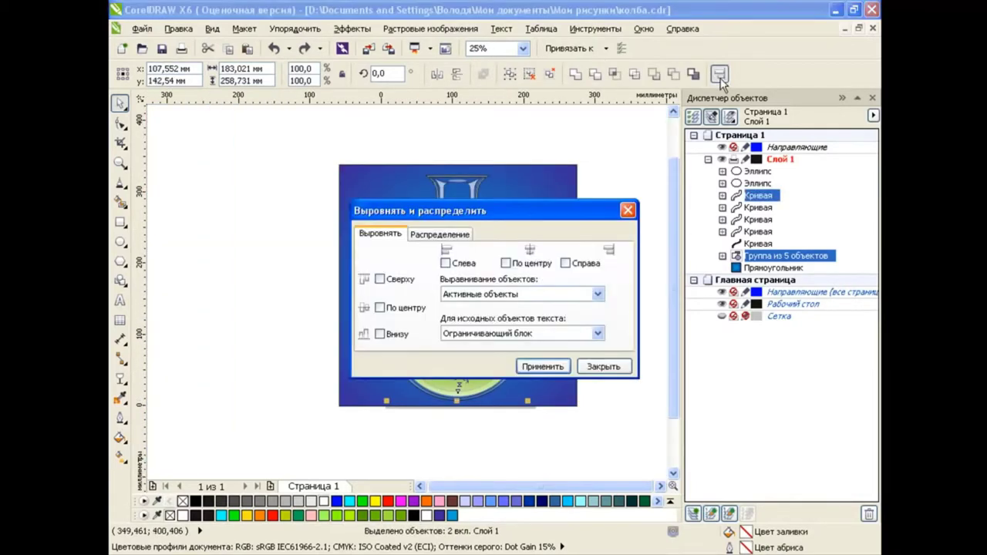
click(543, 367)
click(604, 366)
click(608, 343)
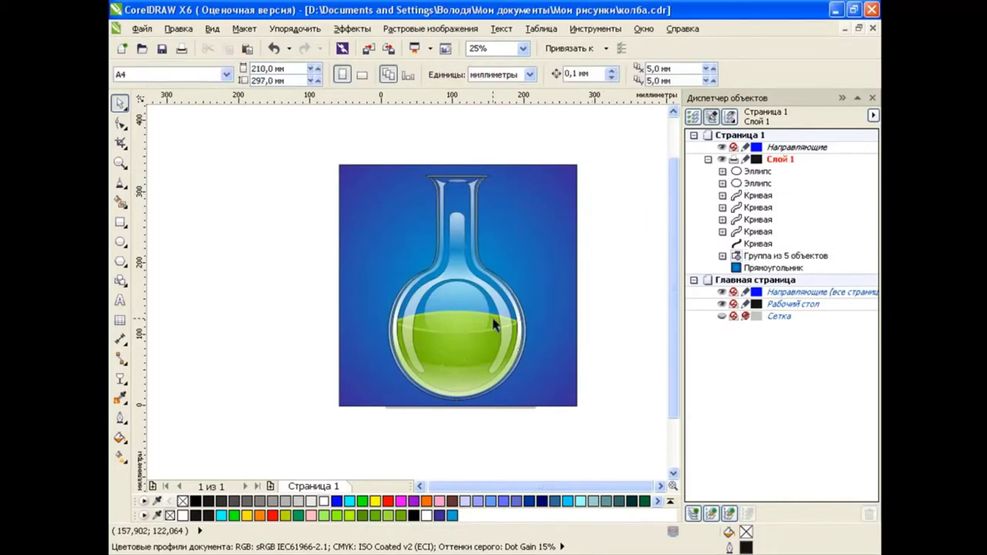
scroll(423, 317, up, 2)
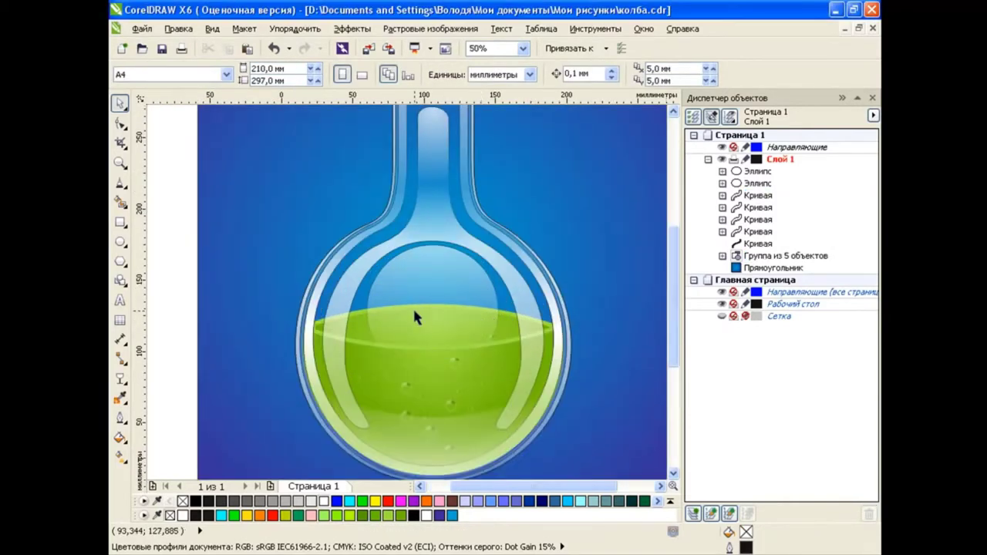
scroll(413, 306, down, 2)
Draw a rectangle over the flask neck, convert it to curves, and widen its top edge
click(873, 97)
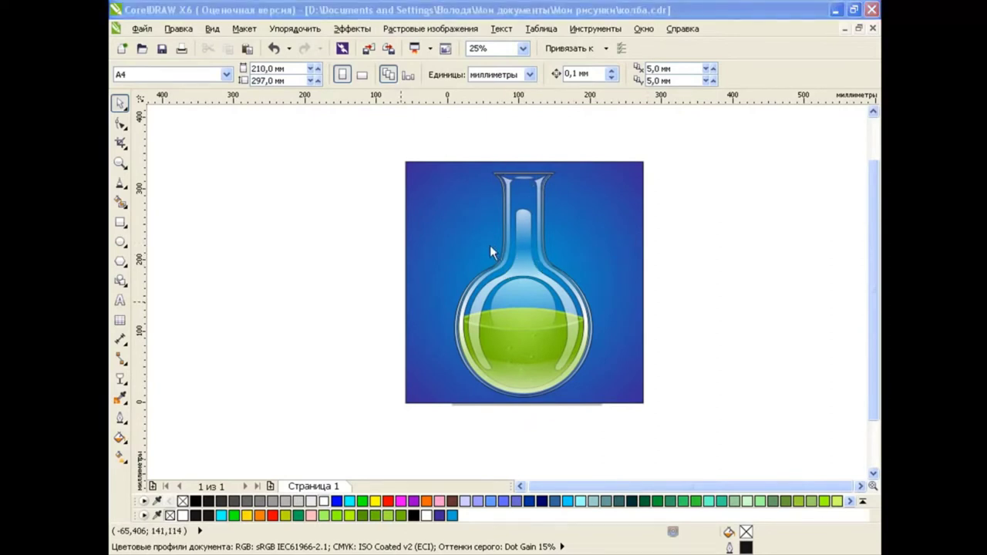
click(121, 222)
drag(501, 156, 545, 197)
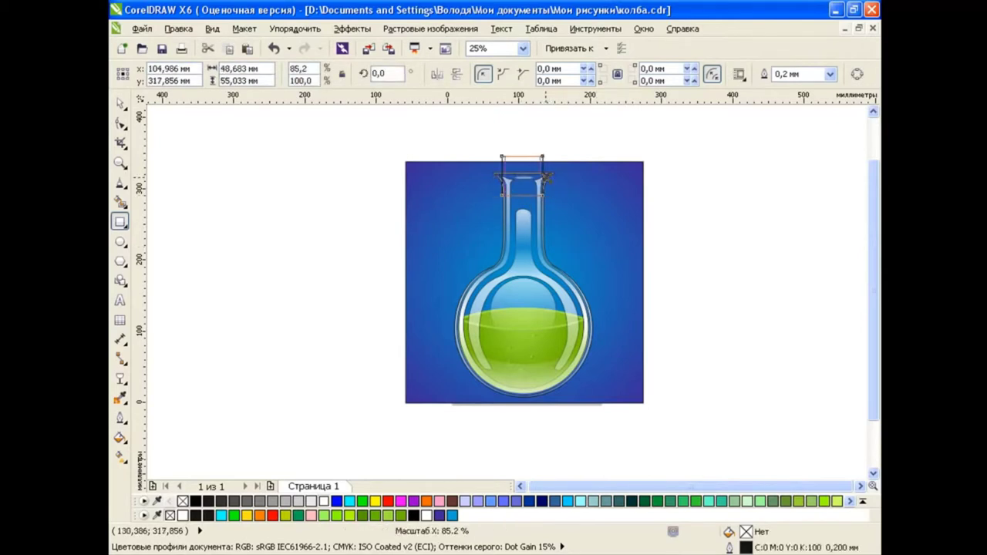
click(856, 74)
click(121, 124)
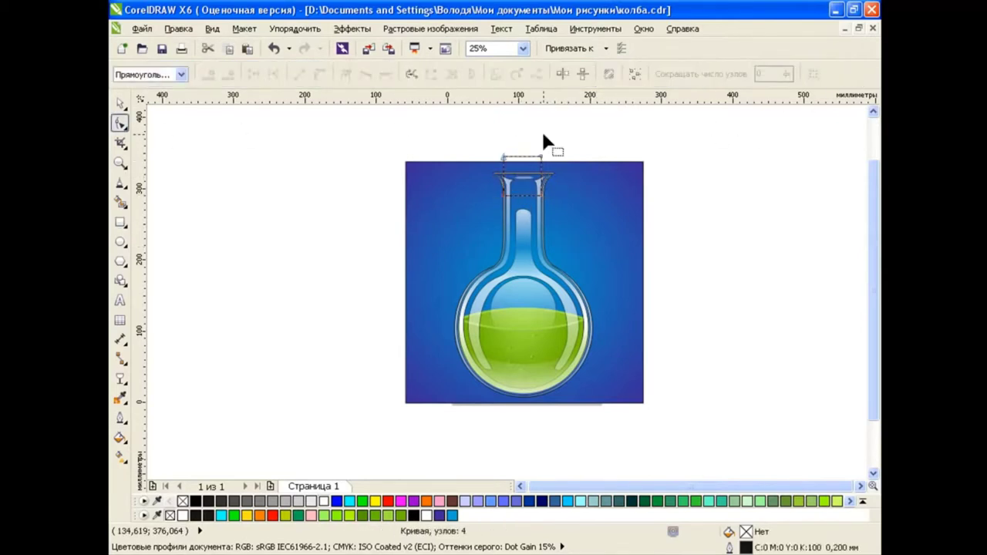
click(541, 157)
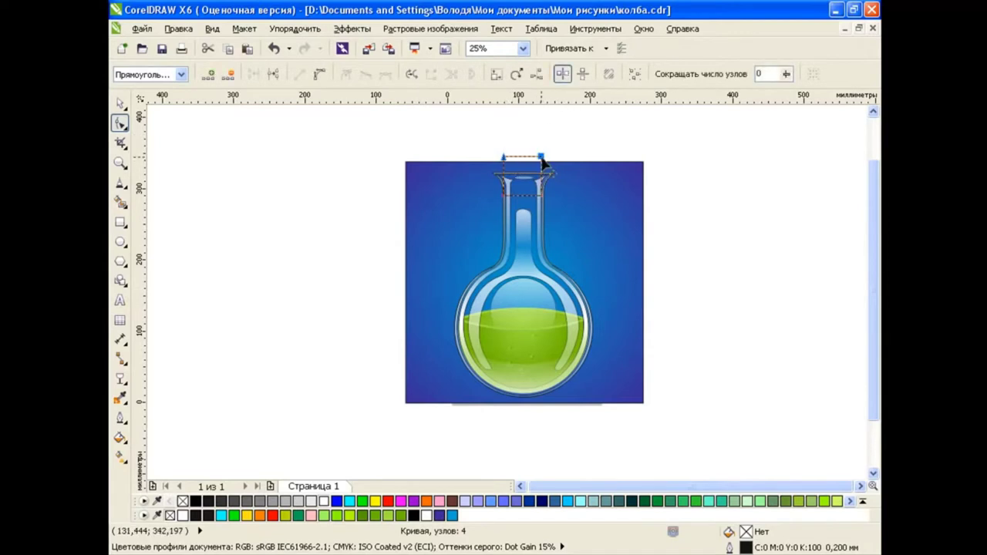
drag(542, 158, 550, 156)
Curve the top edge into a symmetric dome and bend both sides inward
click(319, 74)
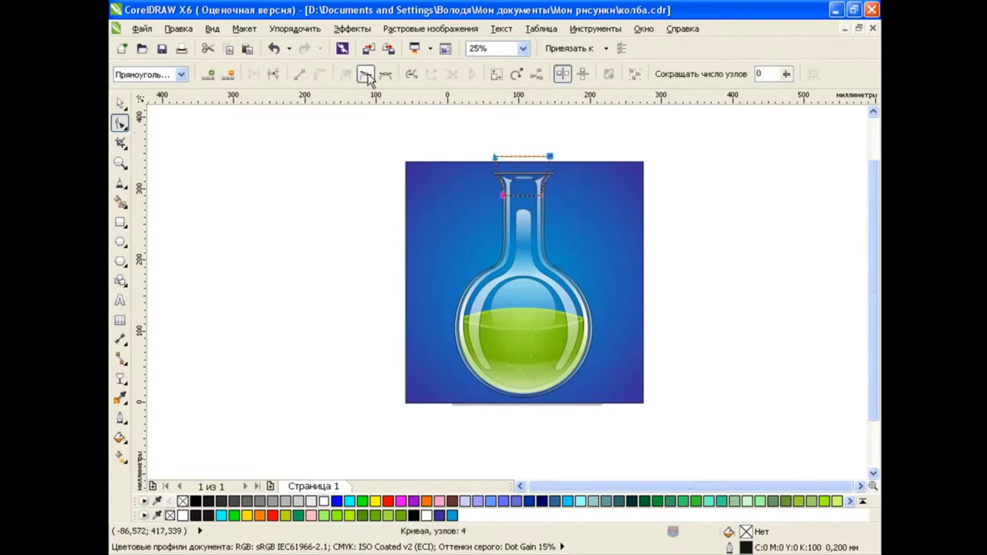
click(367, 74)
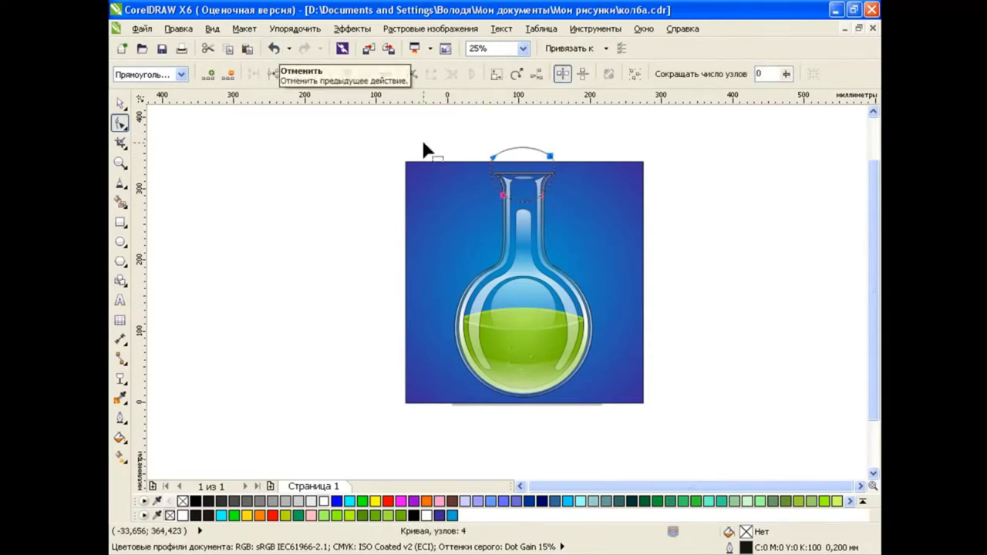
scroll(536, 151, up, 1)
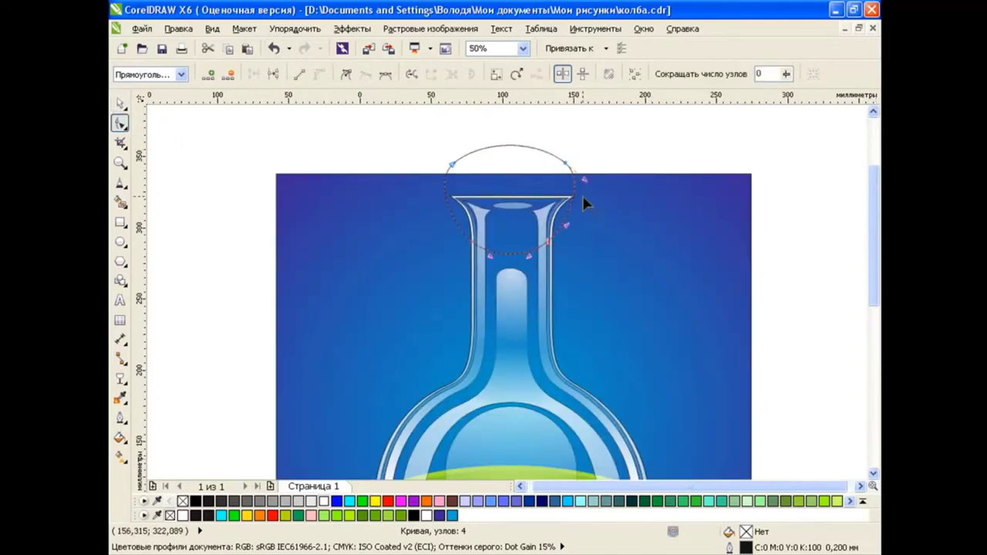
drag(582, 195, 557, 207)
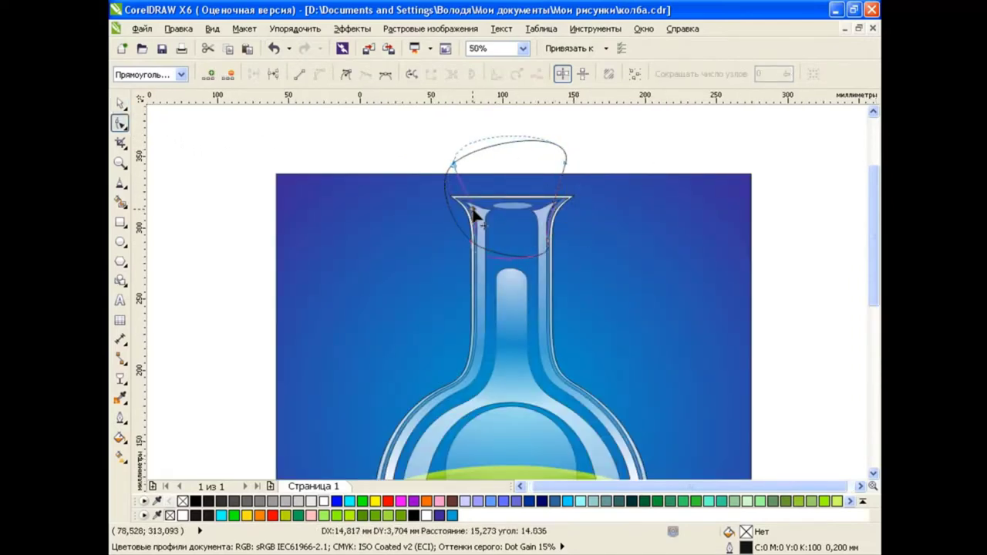
mouse_move(452, 213)
mouse_down()
mouse_move(475, 210)
mouse_move(439, 245)
mouse_up()
scroll(509, 245, up, 1)
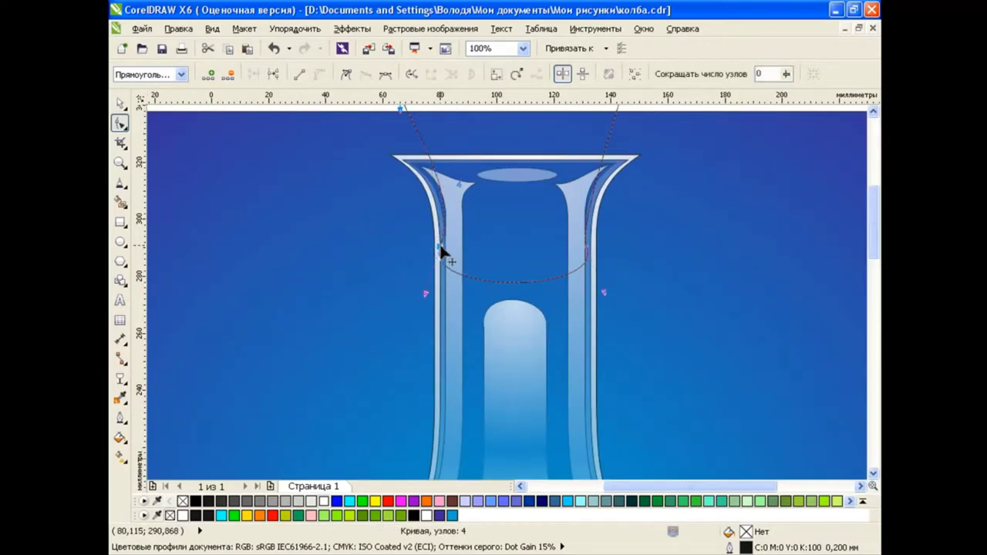
drag(472, 205, 448, 182)
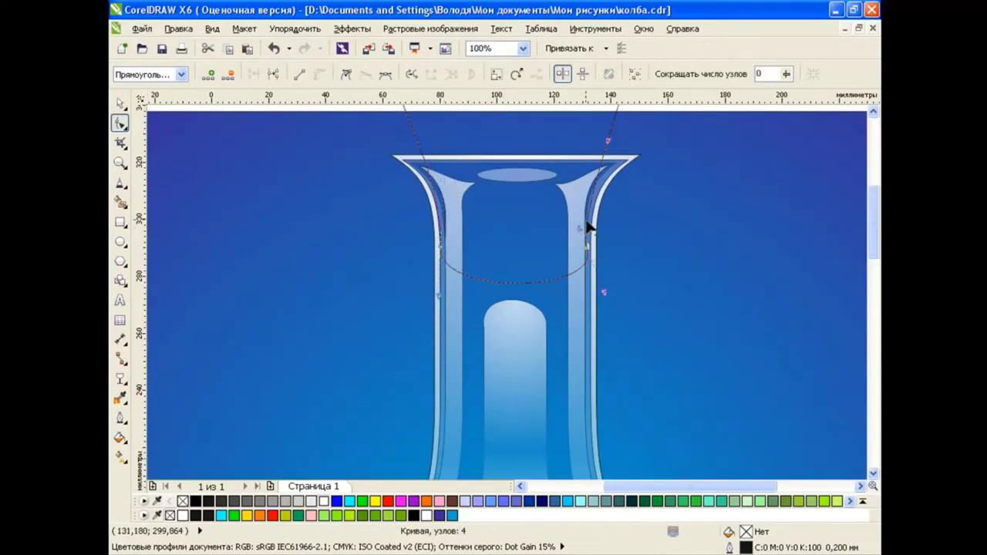
drag(588, 226, 590, 198)
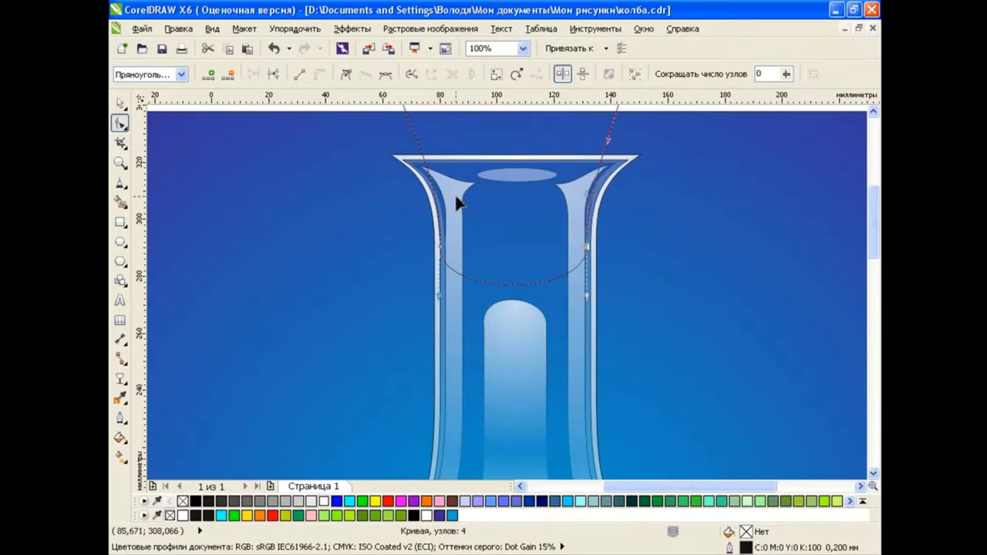
key(space)
scroll(462, 208, down, 1)
Move the stopper beside the page and choose a radial fountain fill
drag(506, 125, 837, 158)
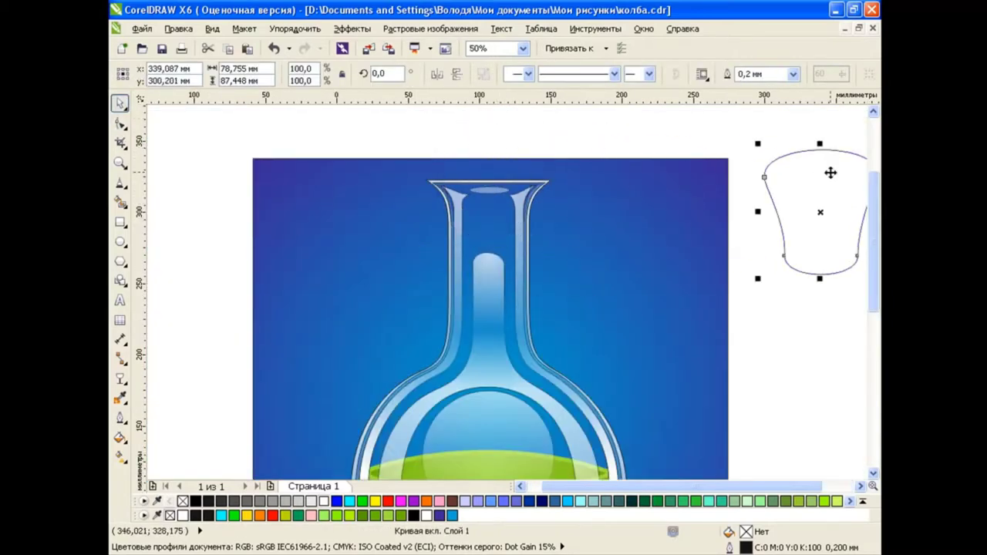
scroll(694, 231, right, 1)
scroll(567, 293, right, 4)
click(567, 293)
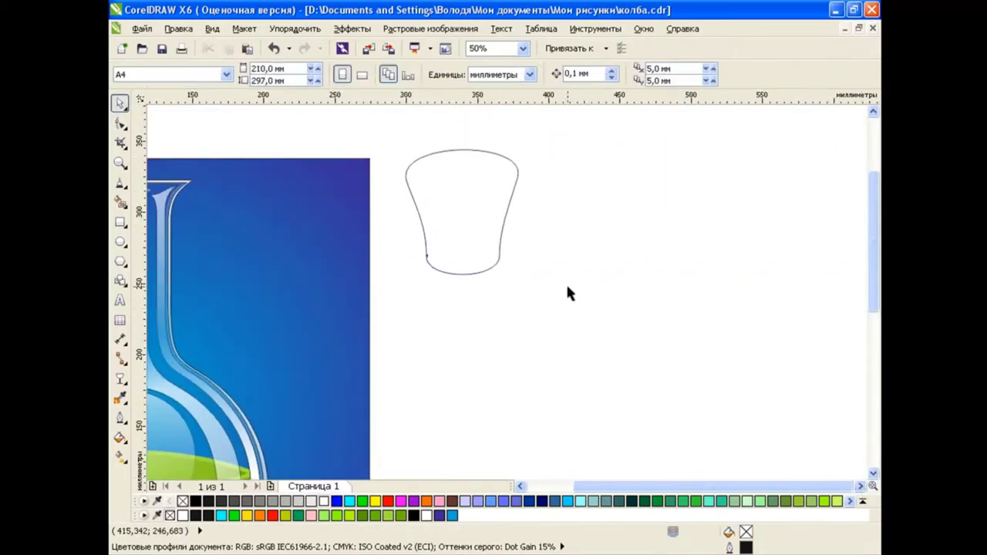
double_click(493, 225)
key(space)
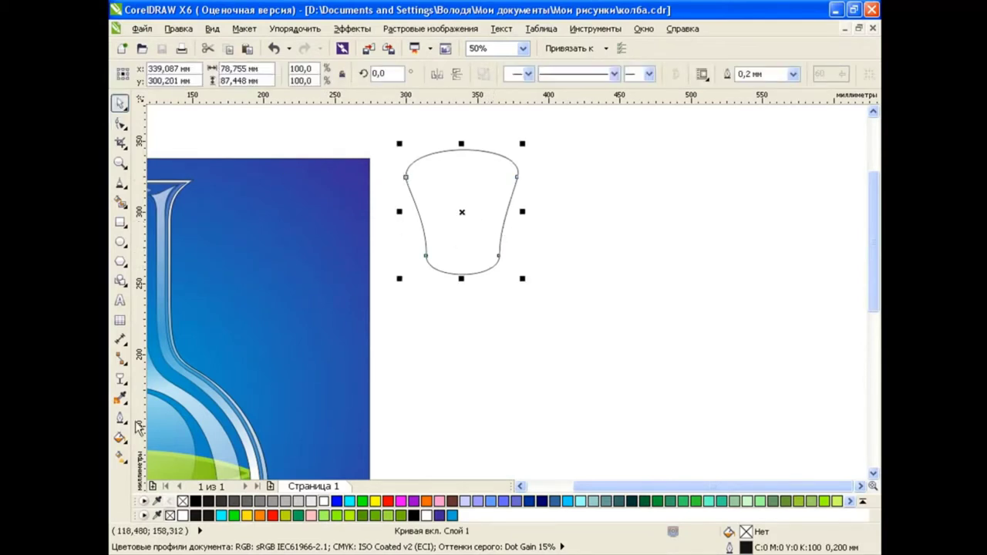
click(120, 437)
click(154, 449)
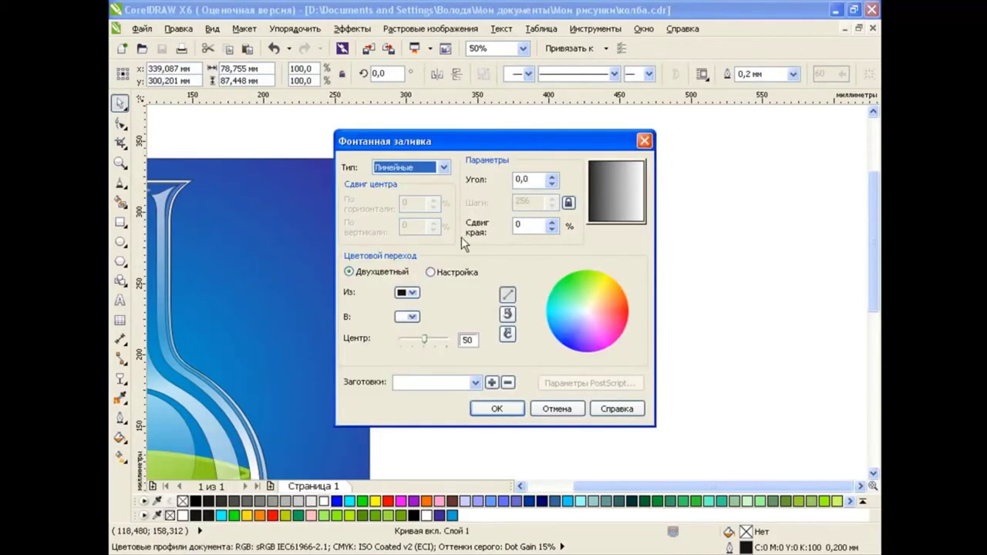
click(444, 167)
click(428, 186)
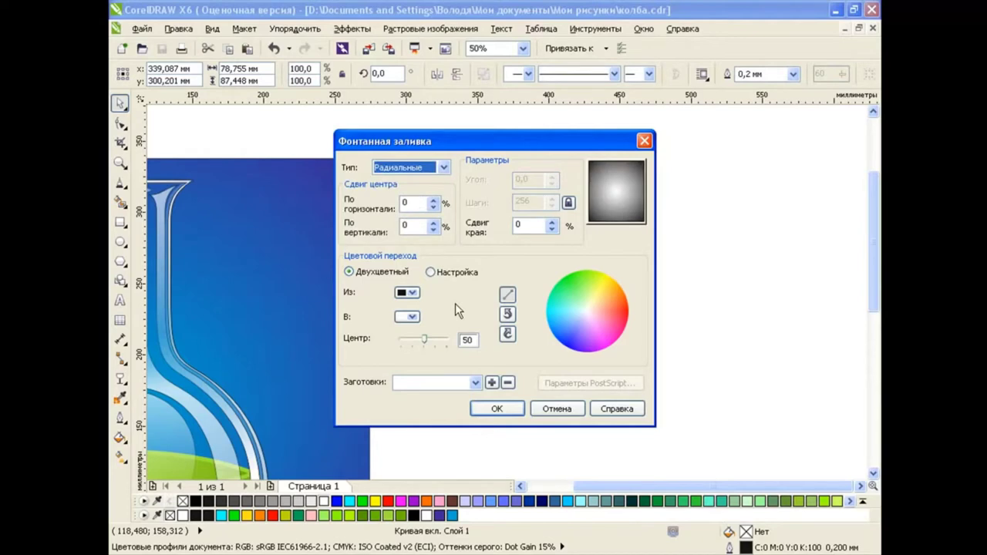
Set the gradient's starting colour to light tan, RGB 245/200/140
click(407, 293)
click(455, 402)
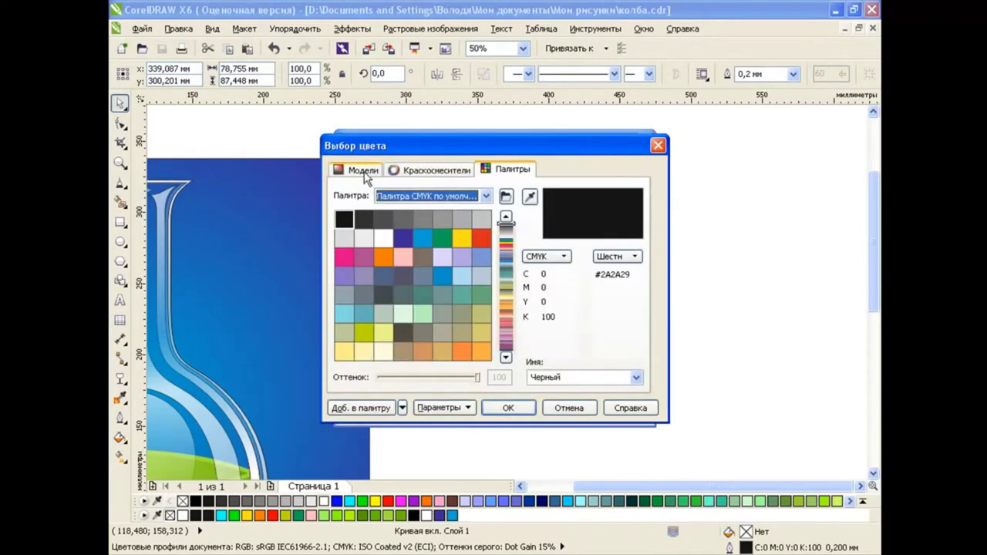
click(363, 170)
click(506, 196)
click(444, 223)
click(533, 275)
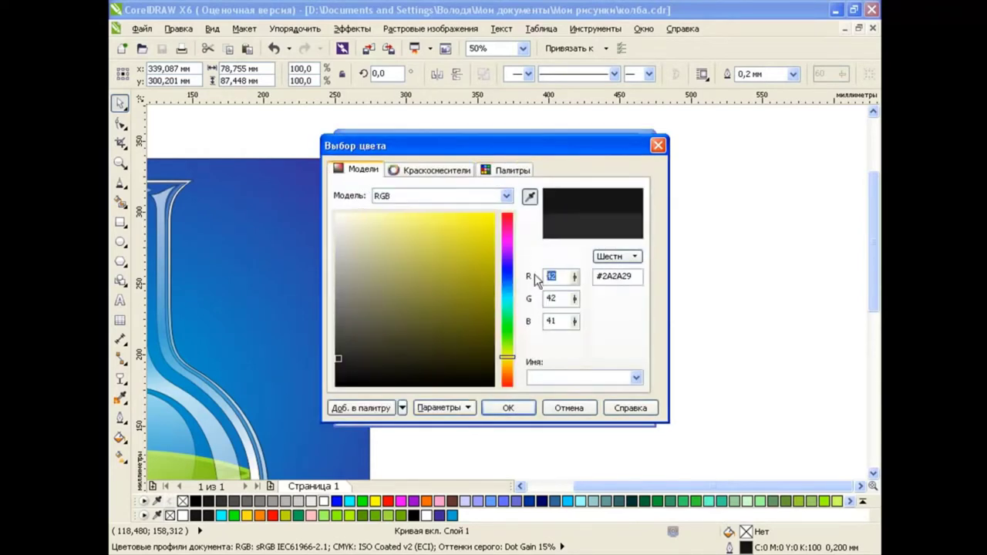
text(5)
key(Tab)
text(200)
key(Tab)
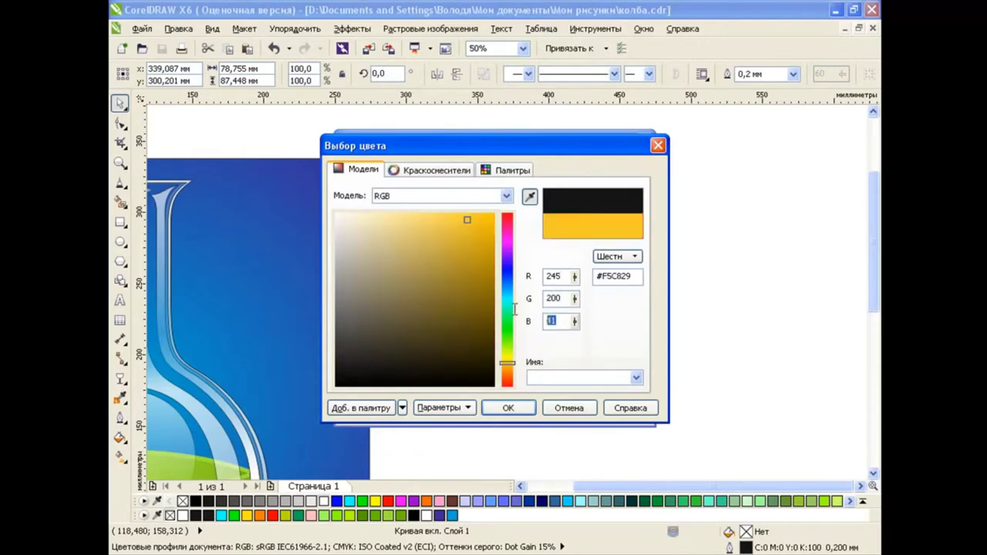
text(140)
click(554, 299)
click(511, 412)
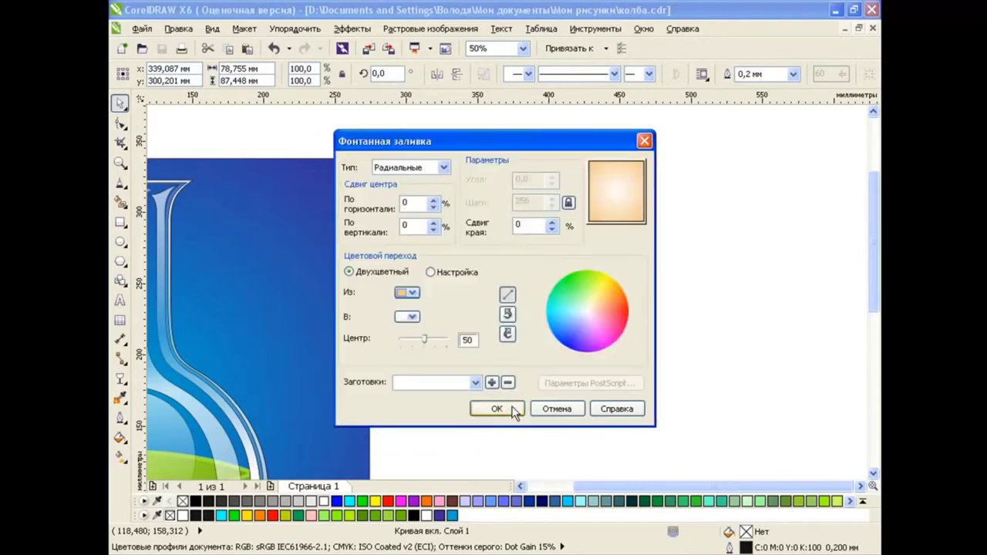
Set the ending colour to dark brown and apply the radial gradient to the stopper
click(415, 311)
click(436, 430)
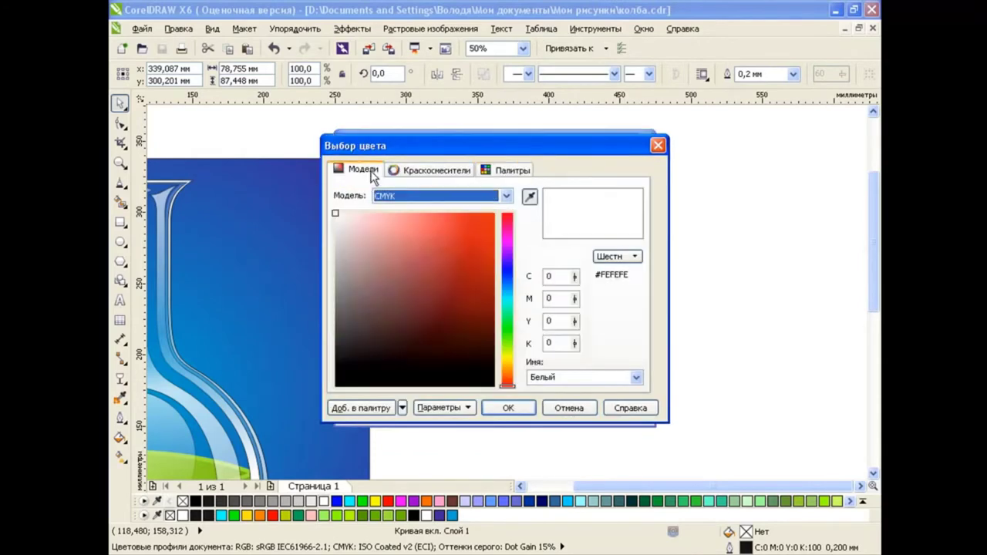
click(485, 196)
click(479, 228)
click(549, 277)
text(00)
click(537, 298)
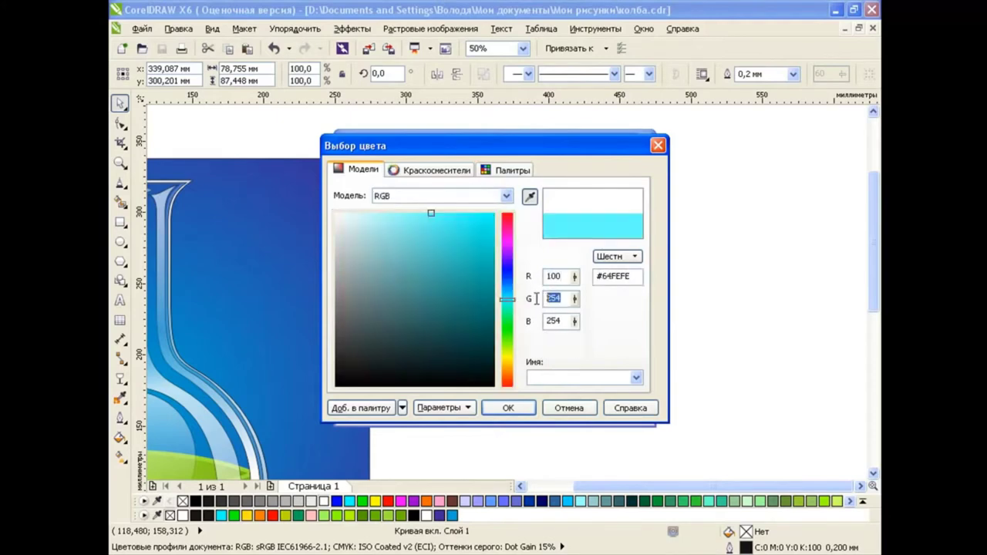
key(Tab)
text(20)
key(Tab)
click(508, 408)
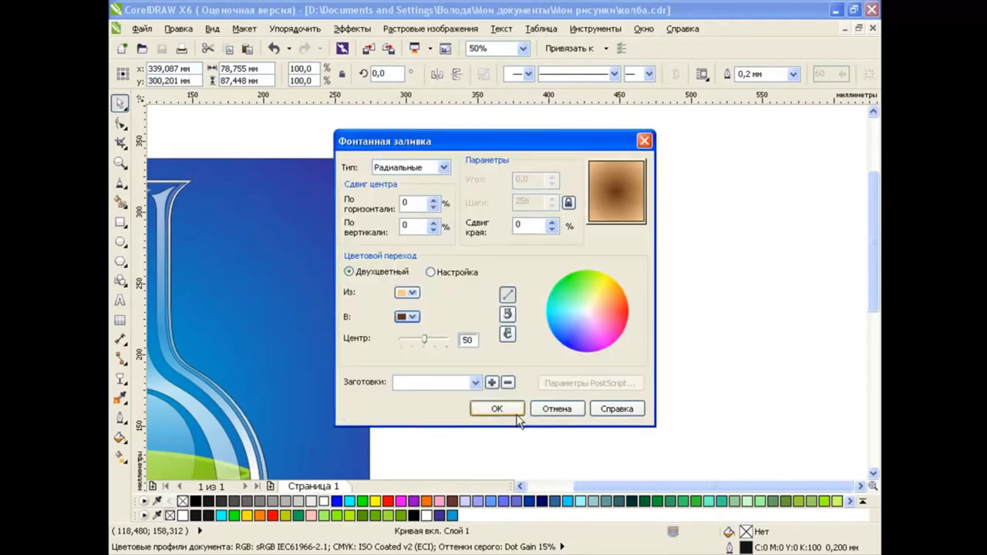
click(506, 414)
Spread the radial gradient past the stopper's edges with the Interactive Fill tool
click(119, 456)
mouse_move(512, 209)
mouse_down()
mouse_move(572, 181)
mouse_move(536, 191)
mouse_up()
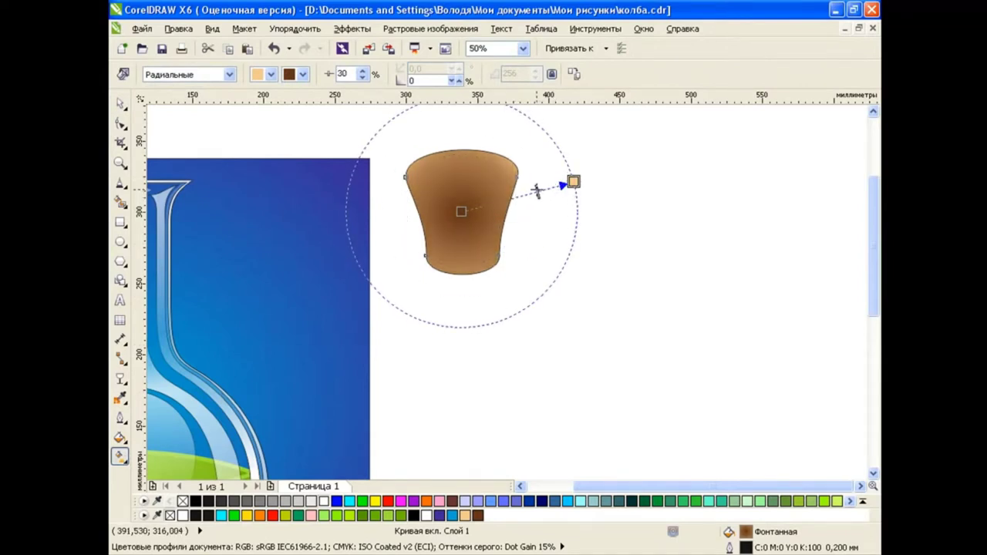
key(space)
click(515, 325)
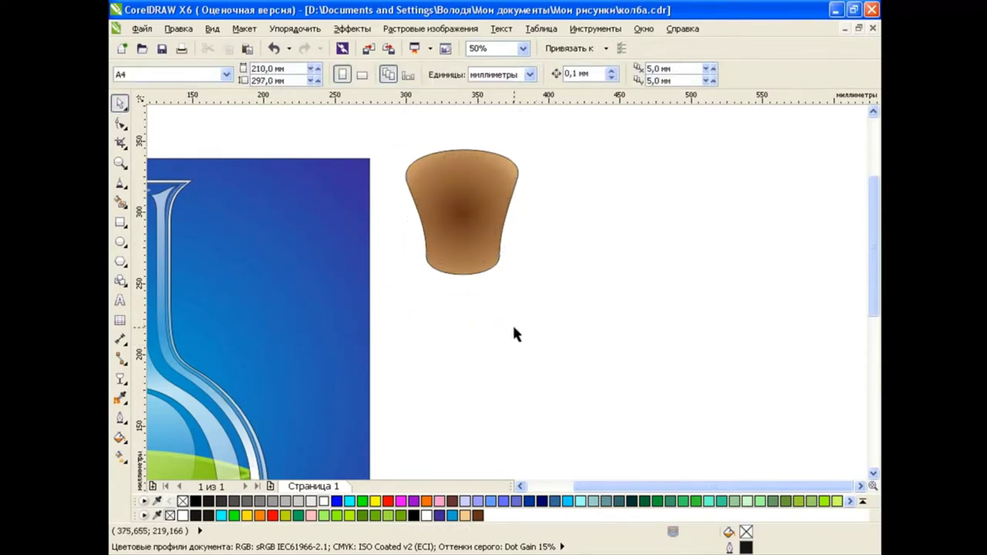
scroll(460, 181, up, 1)
Change the stopper's fill to a custom radial gradient with an extra colour stop
scroll(847, 223, up, 1)
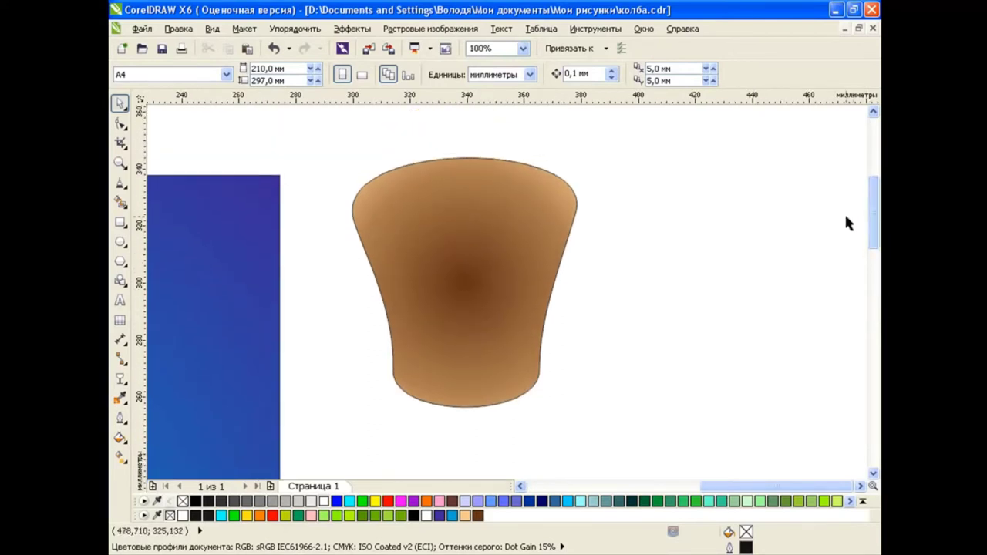
click(505, 247)
click(120, 439)
click(194, 454)
click(431, 272)
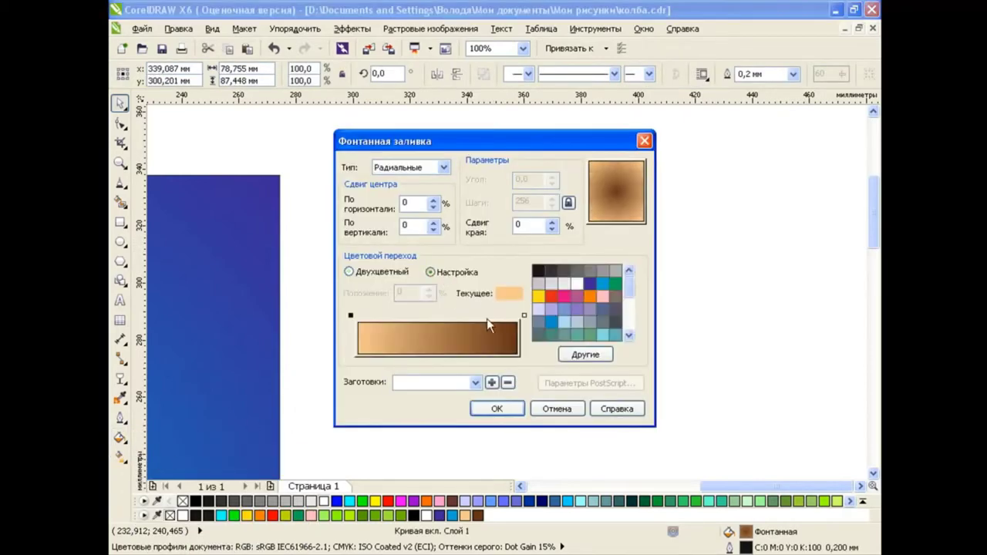
double_click(490, 317)
drag(489, 317, 445, 317)
click(497, 409)
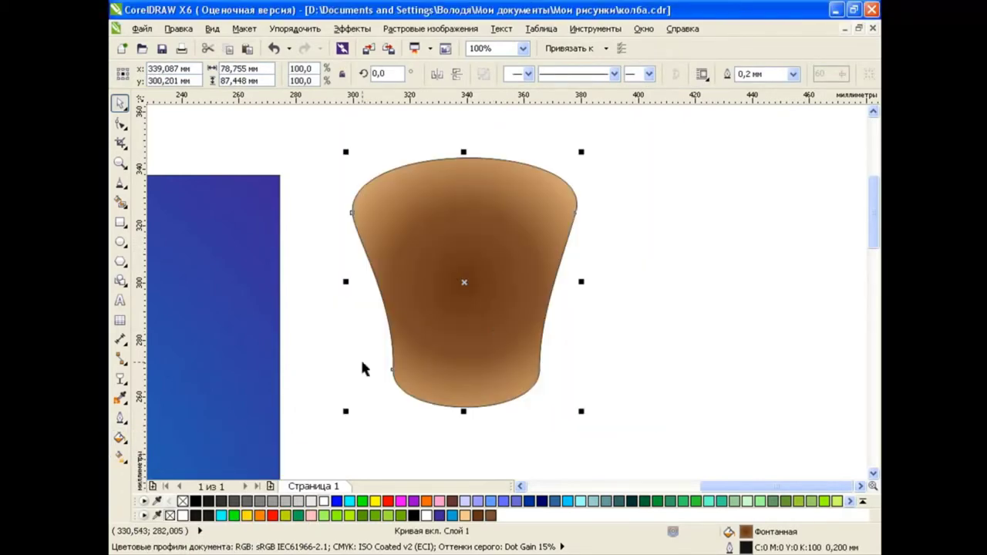
key(g)
Shrink the gradient's spread and shift its middle colour stop outward
drag(682, 225, 606, 223)
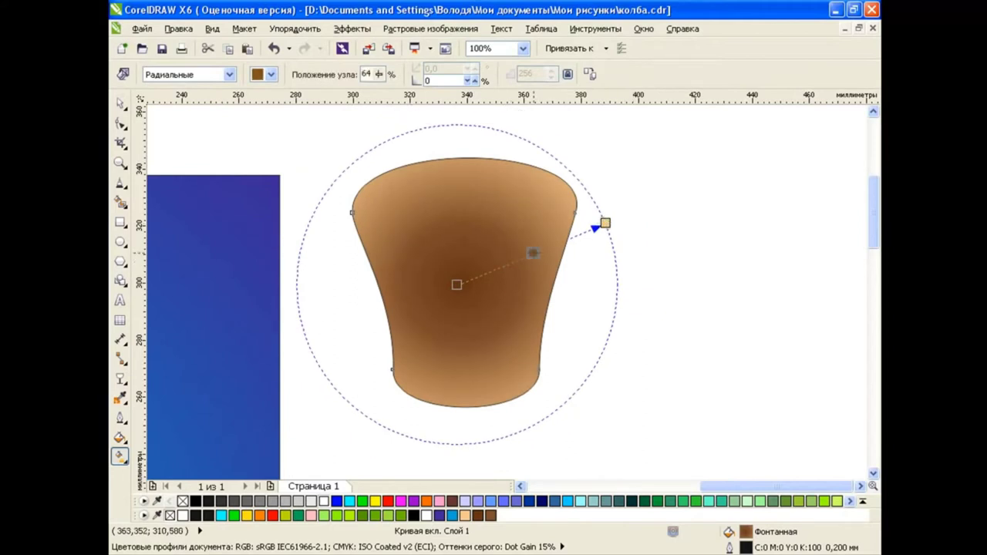
drag(543, 251, 532, 255)
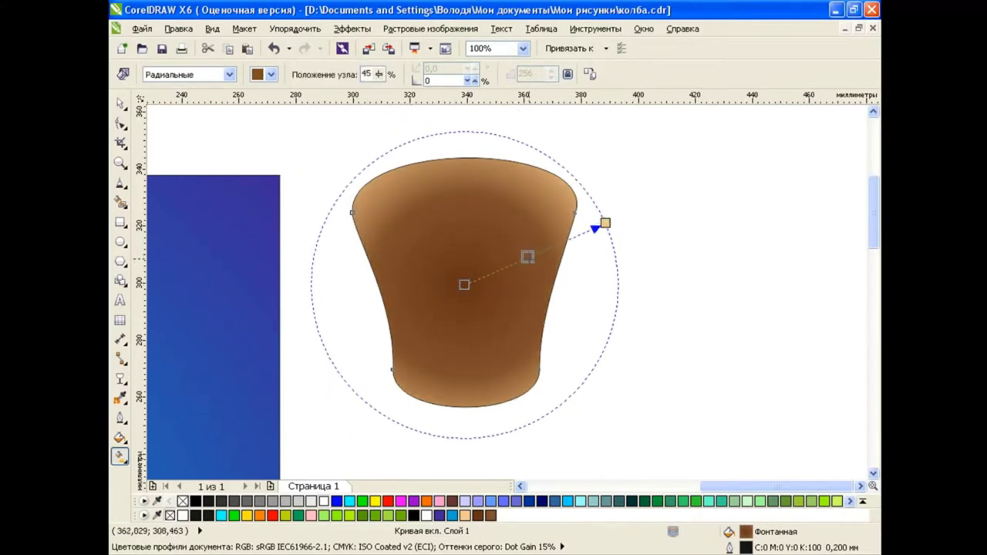
click(121, 437)
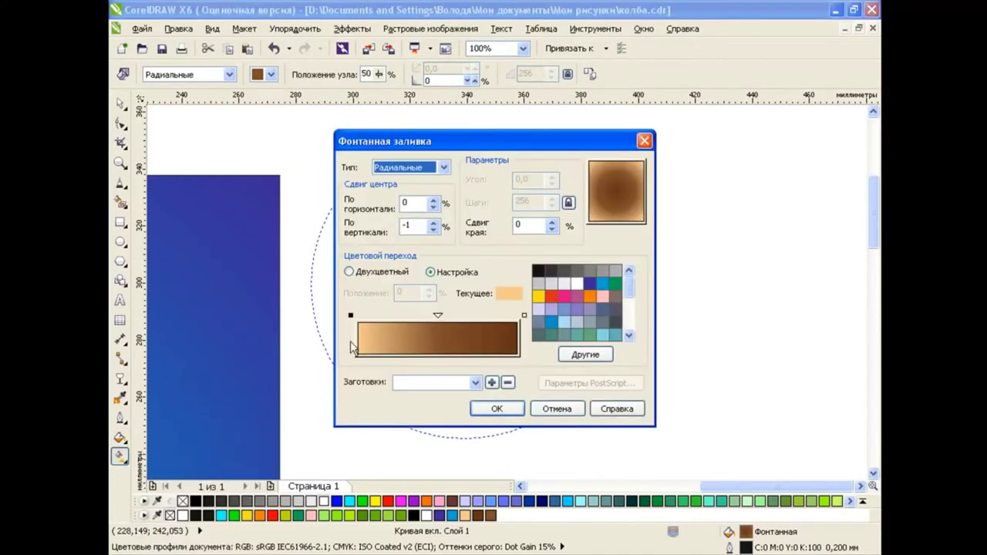
click(159, 438)
drag(367, 322, 385, 322)
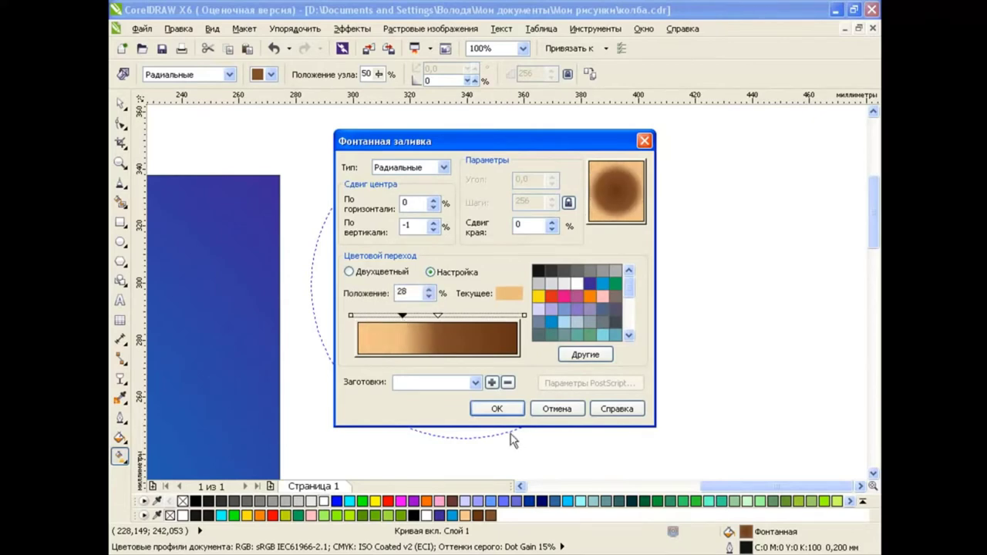
click(497, 409)
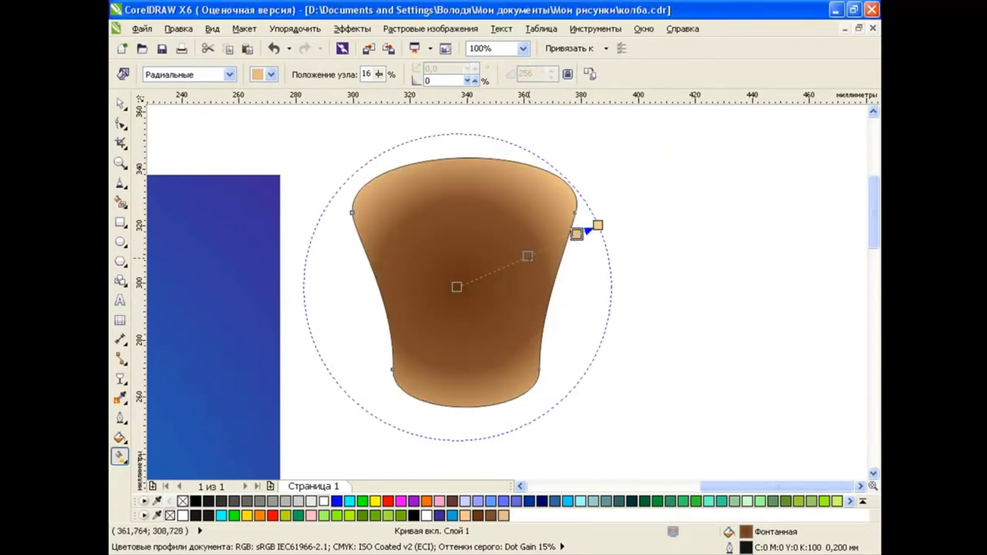
click(275, 49)
Recolour the middle stop mid-brown (RGB 143, 88, 49) and fine-tune the gradient handles
click(271, 75)
click(307, 188)
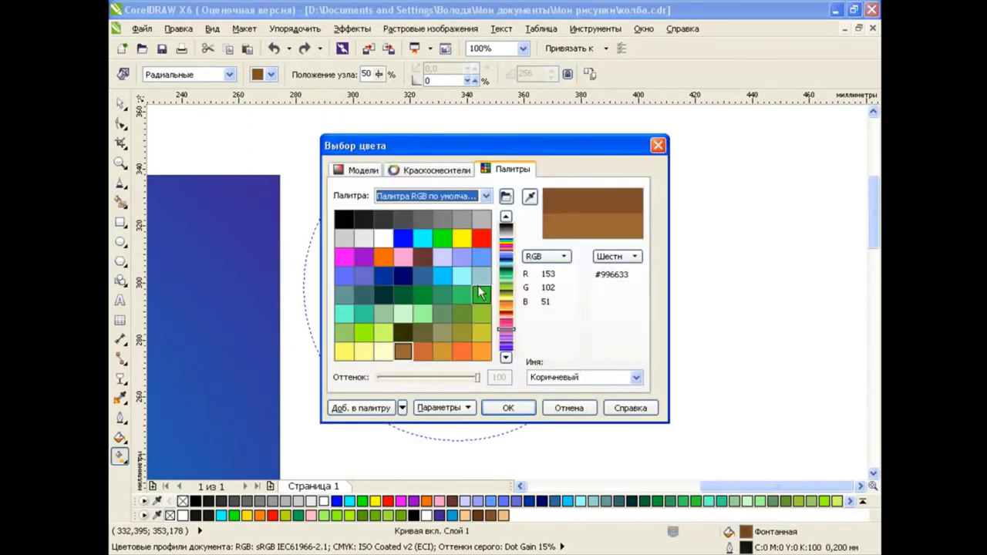
click(441, 294)
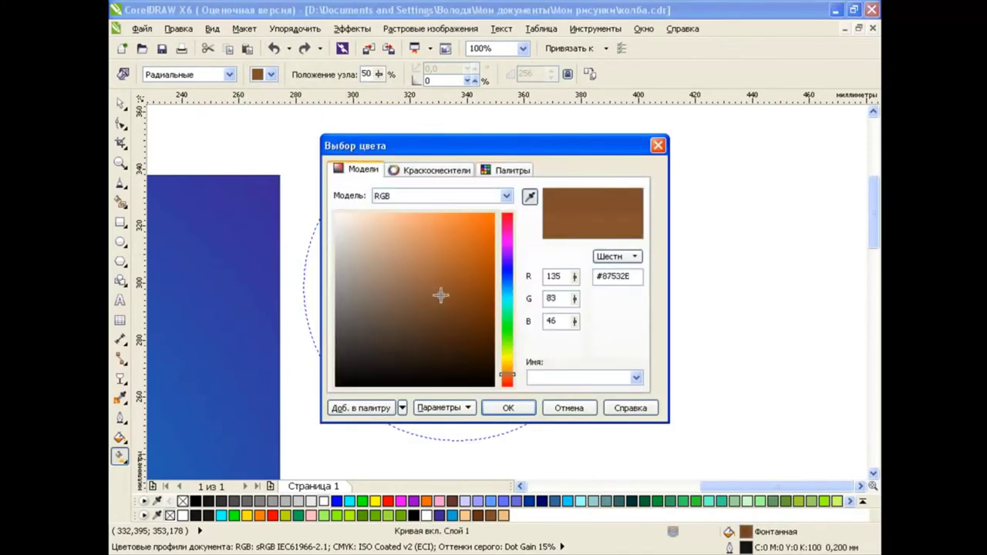
click(509, 408)
drag(521, 257, 521, 256)
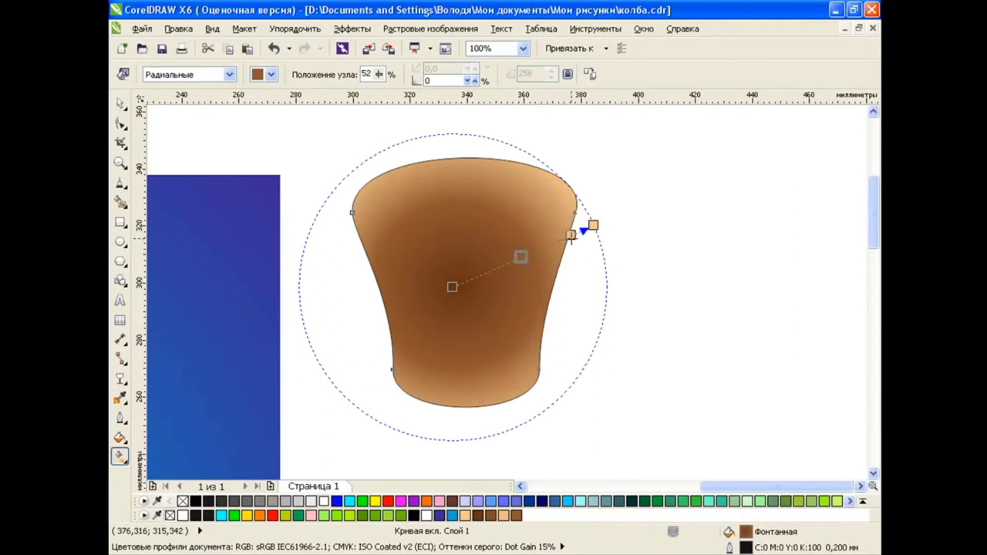
double_click(571, 236)
mouse_move(593, 224)
mouse_down()
mouse_move(628, 211)
mouse_move(533, 245)
mouse_move(644, 193)
mouse_up()
click(120, 102)
Draw a test freehand curve across the cork's bottom, then delete it
click(159, 97)
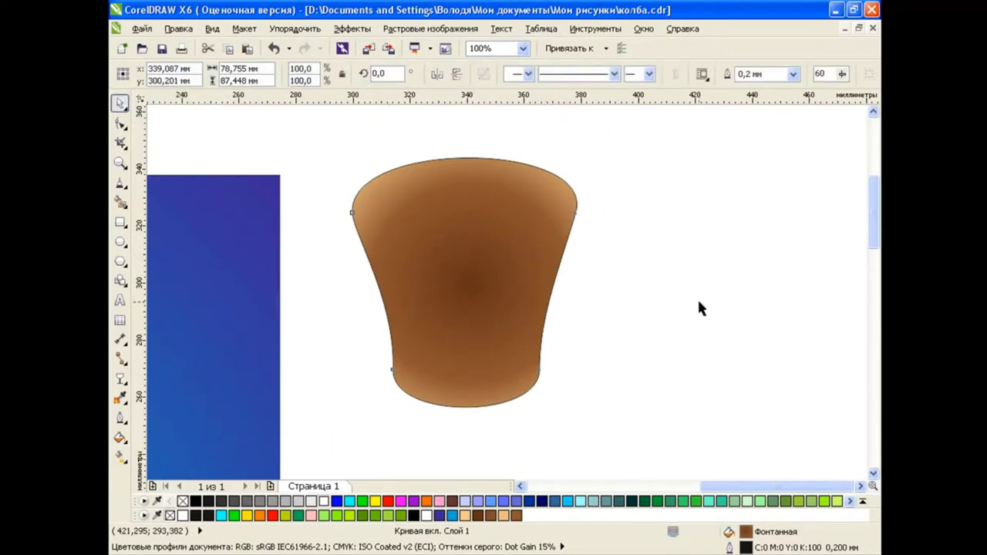
click(700, 304)
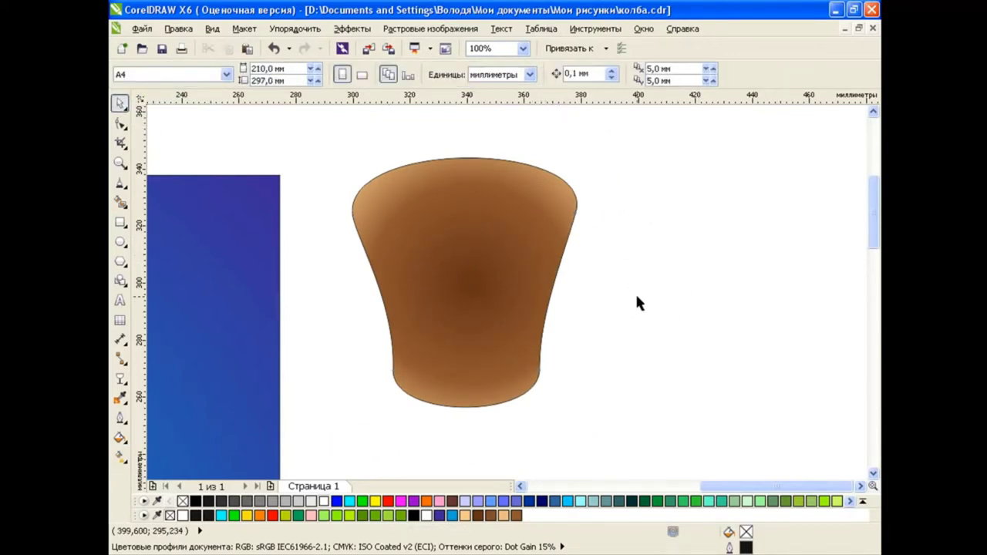
click(119, 182)
click(135, 182)
drag(378, 351, 554, 362)
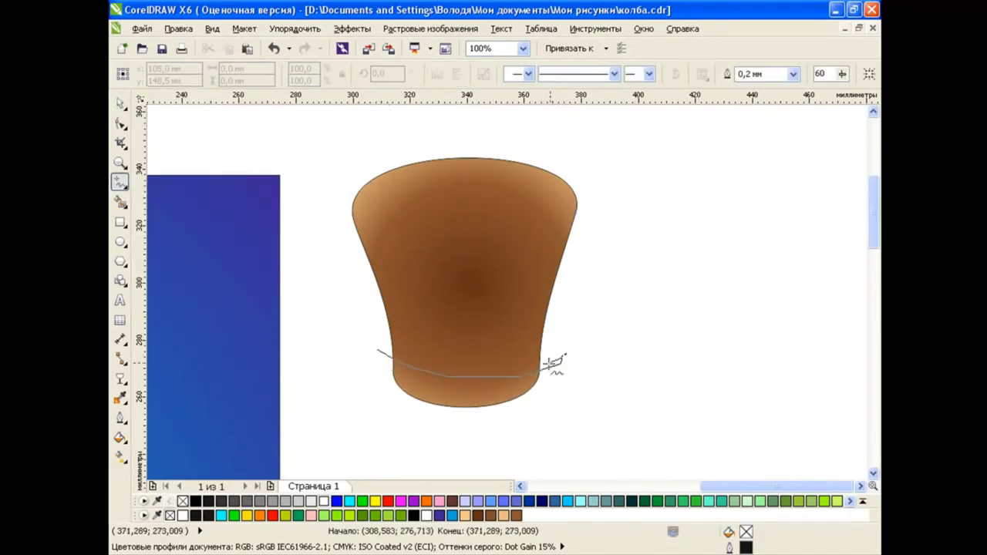
click(568, 338)
key(Delete)
key(space)
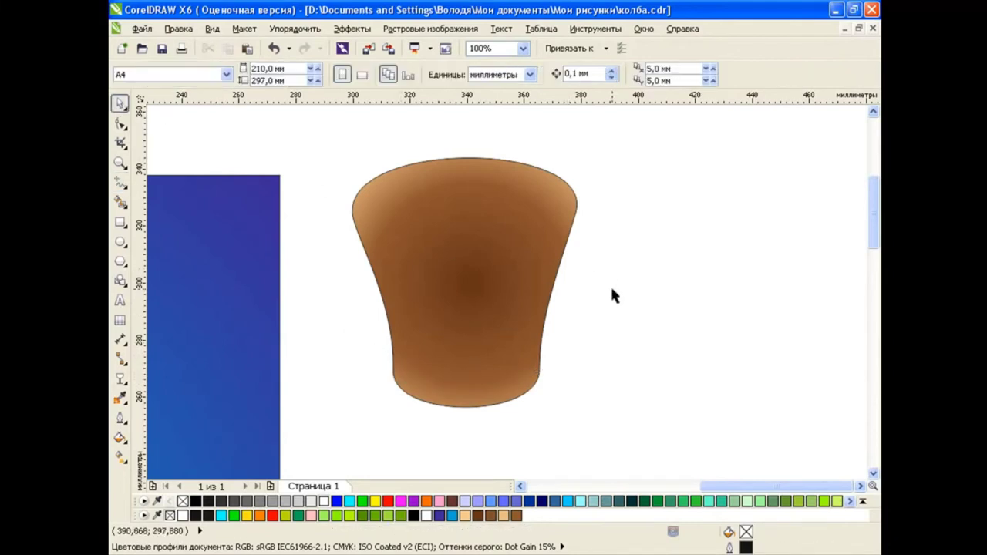
Draw a small ellipse right of the cork, convert it to curves, and reshape it into a lobed blob
key(F7)
drag(580, 214, 646, 296)
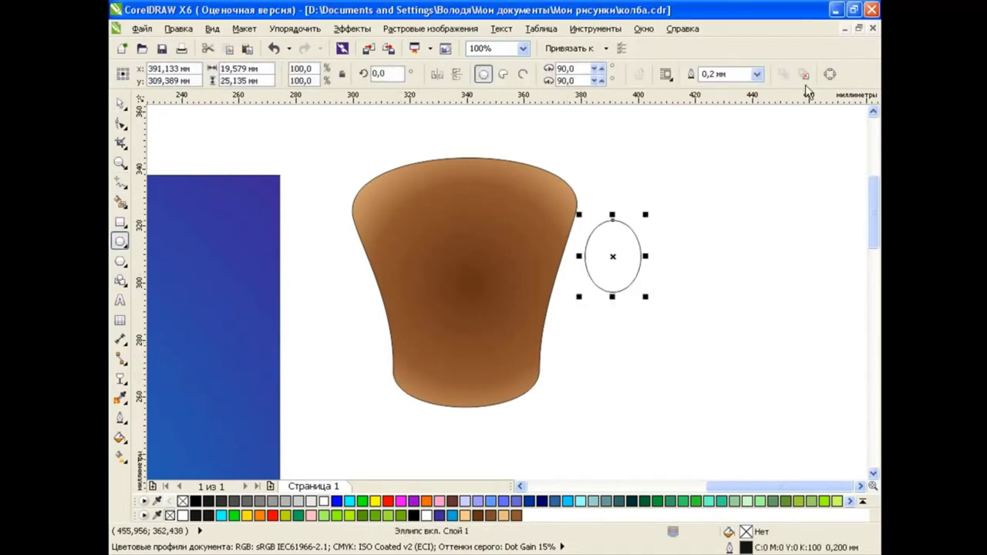
key(ctrl+q)
key(F10)
mouse_move(613, 222)
mouse_down()
mouse_move(618, 243)
mouse_move(632, 231)
mouse_up()
drag(615, 294, 615, 291)
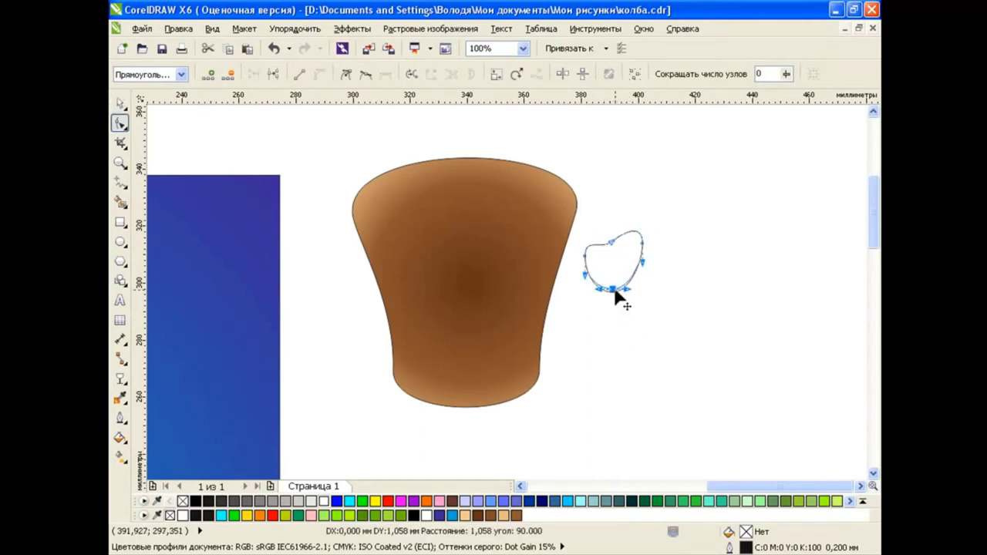
key(space)
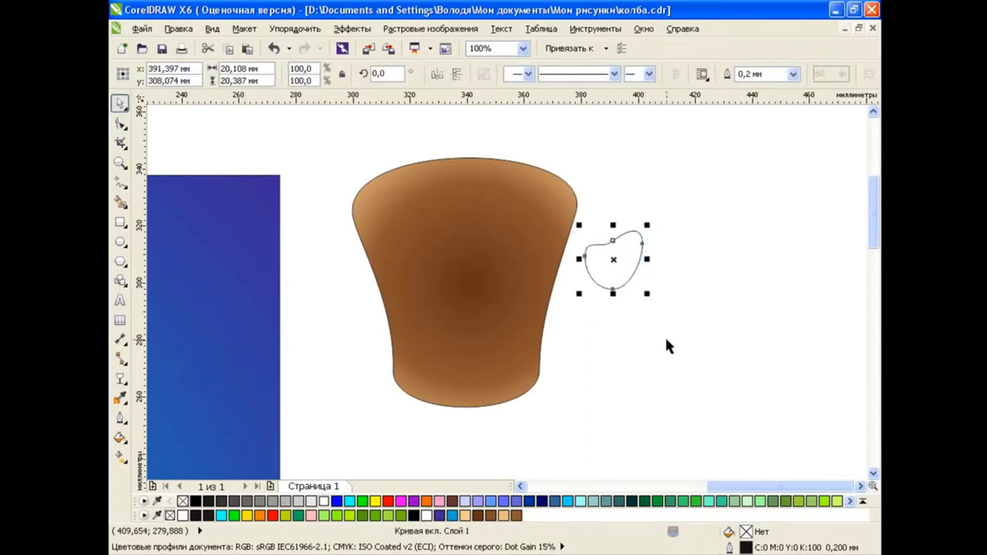
Fill the blob with a dark brown picked visually in the Uniform Fill colour model
click(120, 437)
click(154, 446)
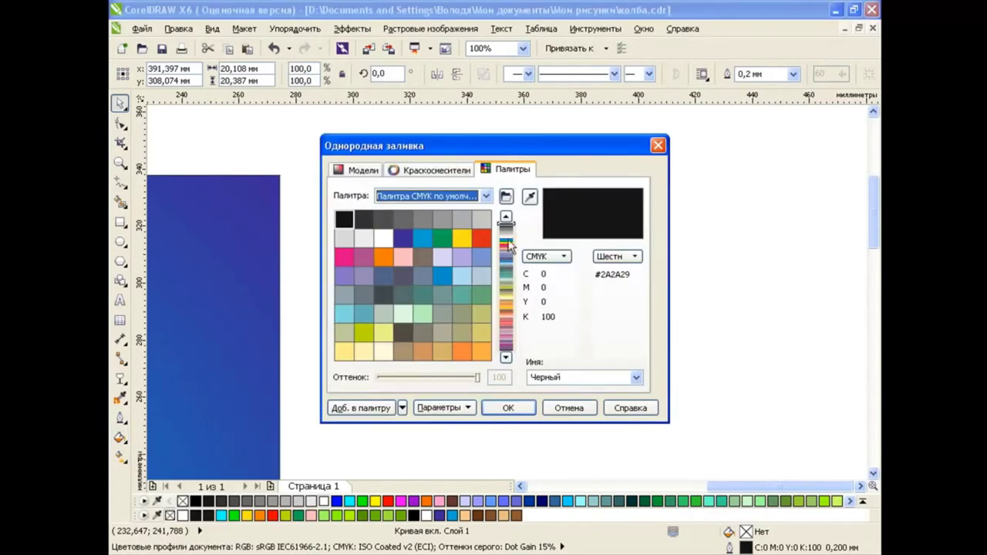
click(357, 170)
click(507, 371)
click(455, 300)
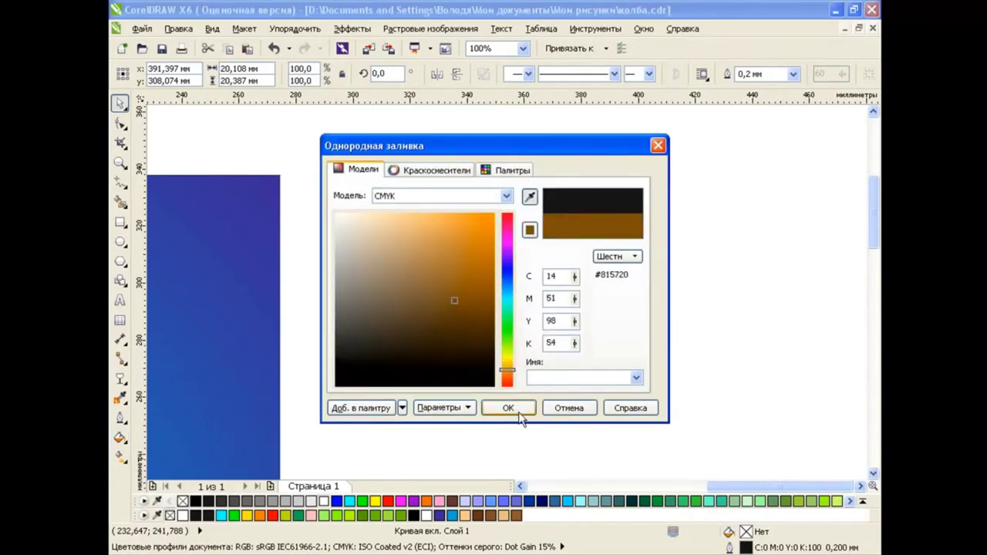
click(508, 408)
Refill the blob using the RGB model with R100 G50 B20
click(120, 438)
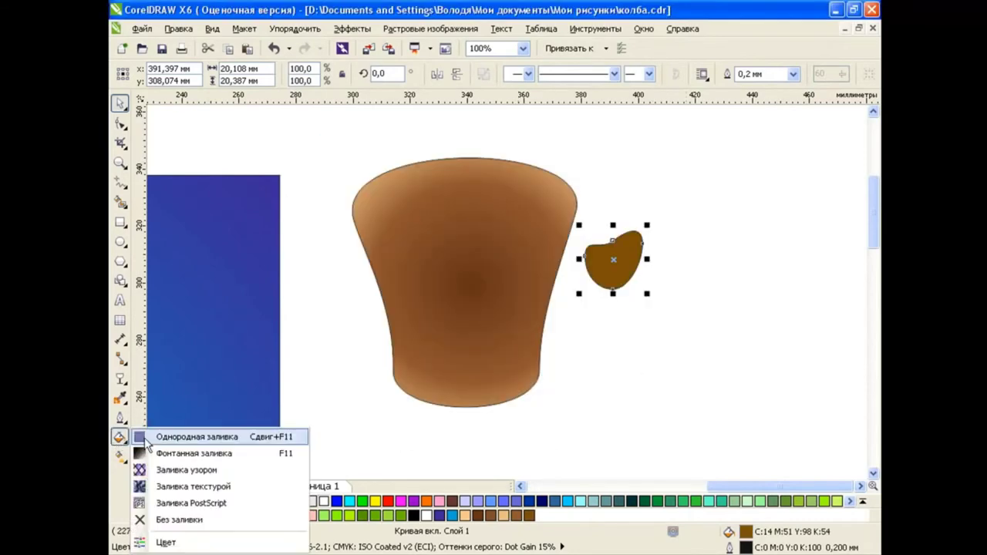
click(154, 437)
click(359, 171)
click(463, 196)
click(452, 227)
text(1)
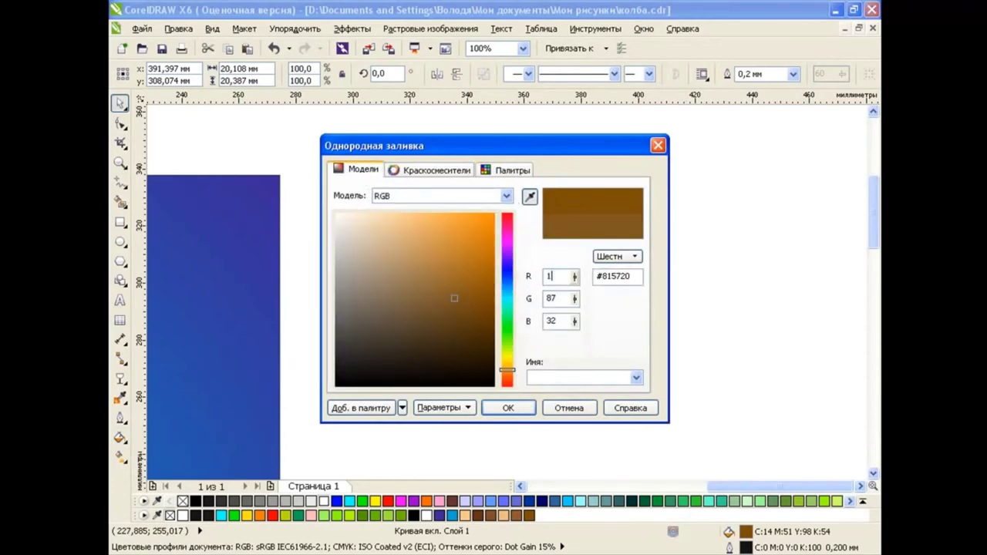
text(00)
key(Tab)
text(50)
key(Tab)
text(2)
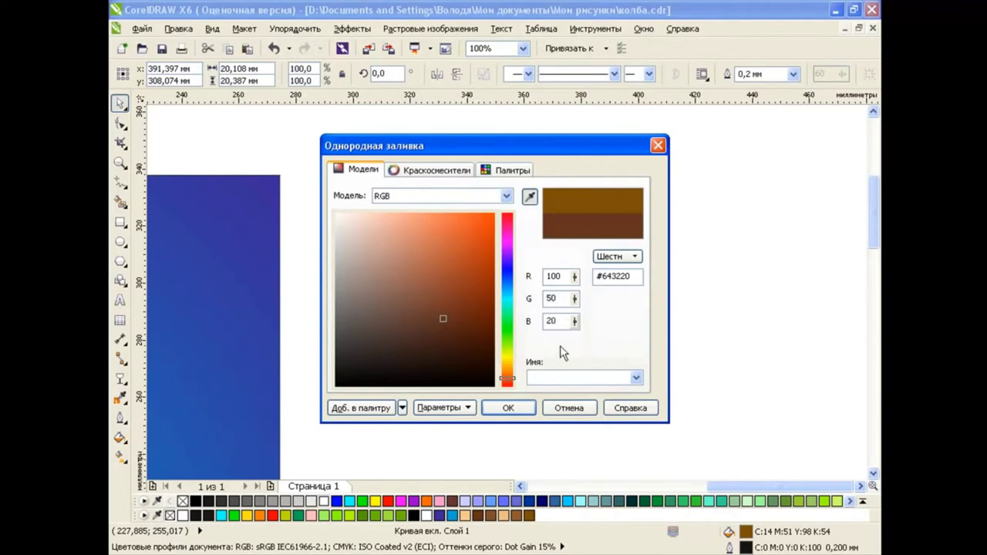
click(517, 406)
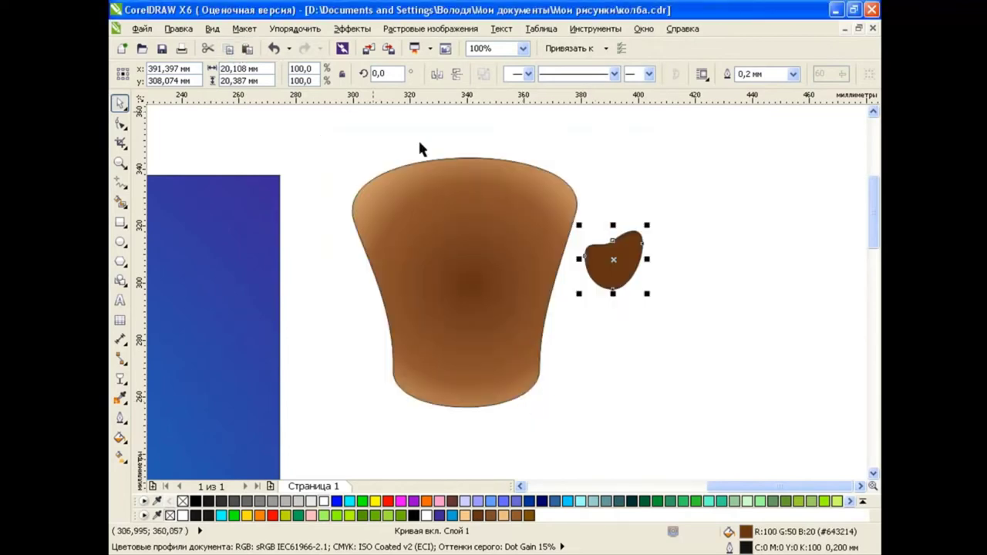
Nudge the blob slightly left and reconfirm its dark brown fill
drag(614, 260, 614, 261)
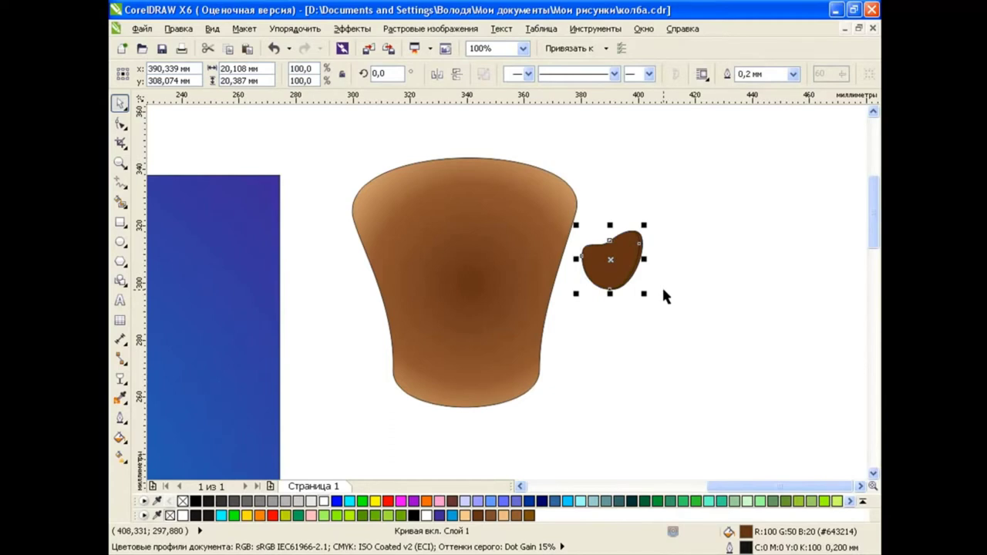
click(663, 291)
drag(646, 249, 644, 242)
click(119, 437)
click(155, 459)
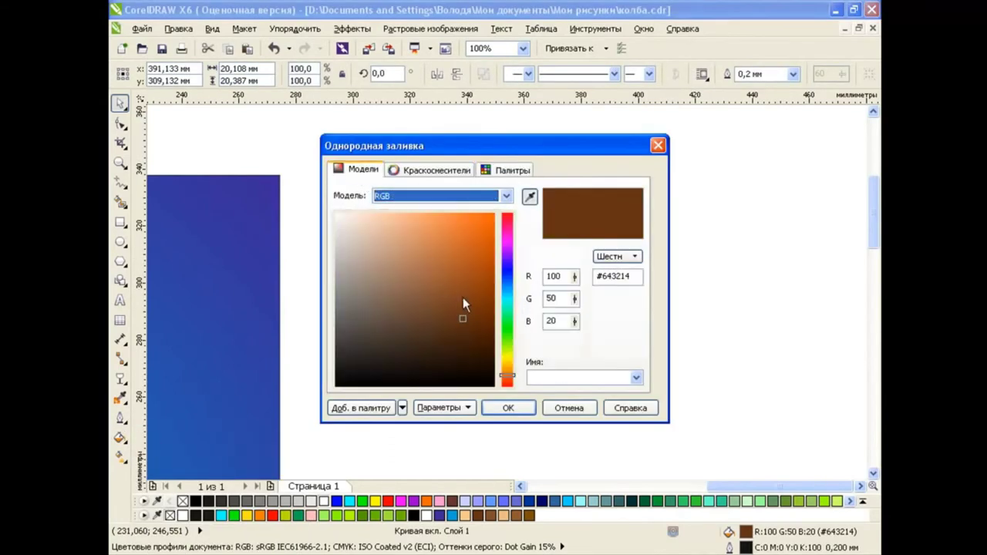
click(511, 408)
click(639, 344)
click(630, 247)
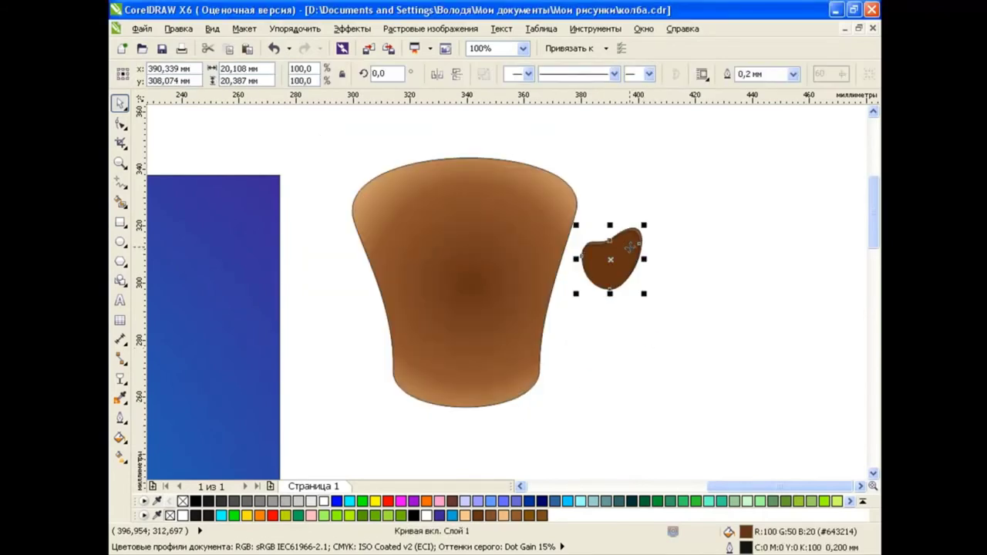
scroll(630, 247, up, 2)
Adjust nodes on the blob's outline with the Shape tool, undoing one accidental change
key(F10)
click(594, 235)
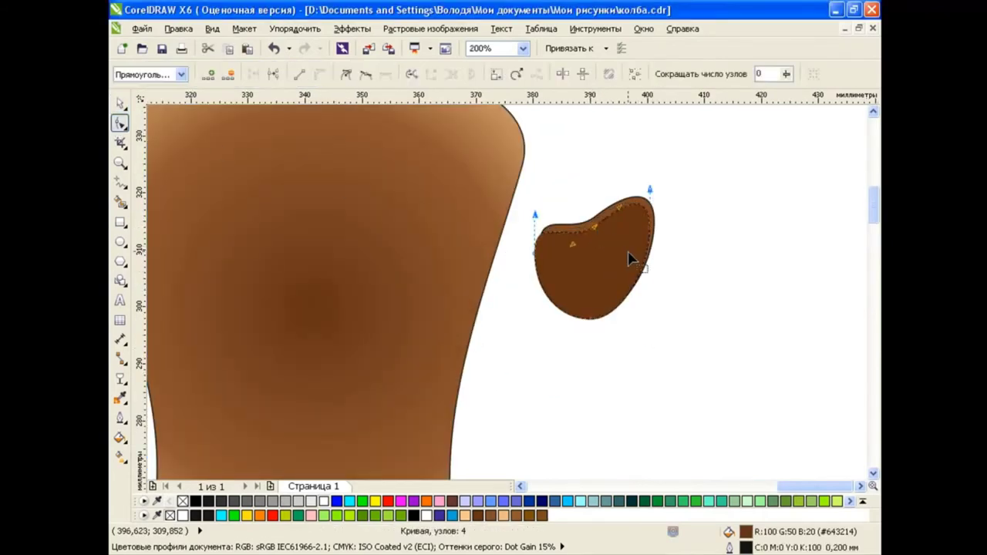
click(608, 310)
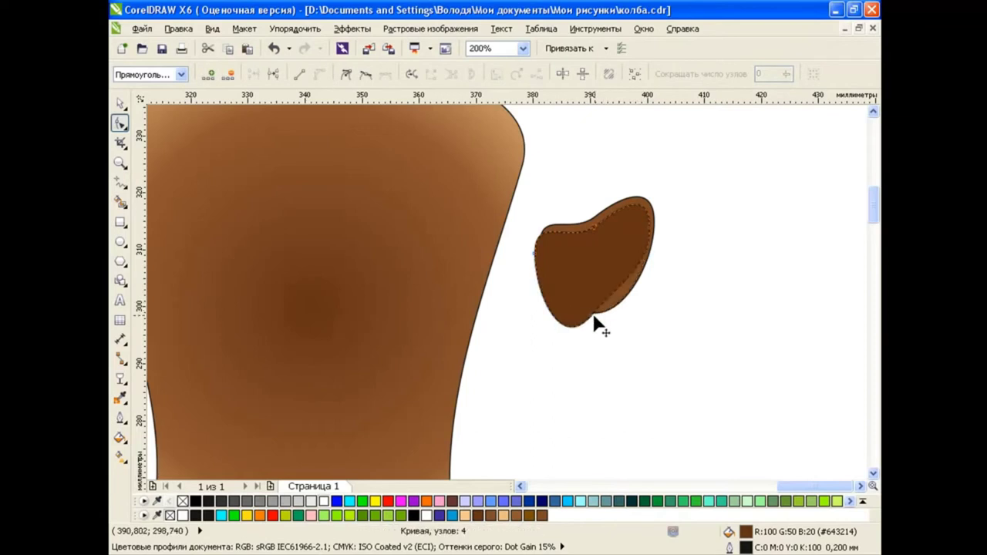
click(594, 325)
key(ctrl+z)
click(592, 320)
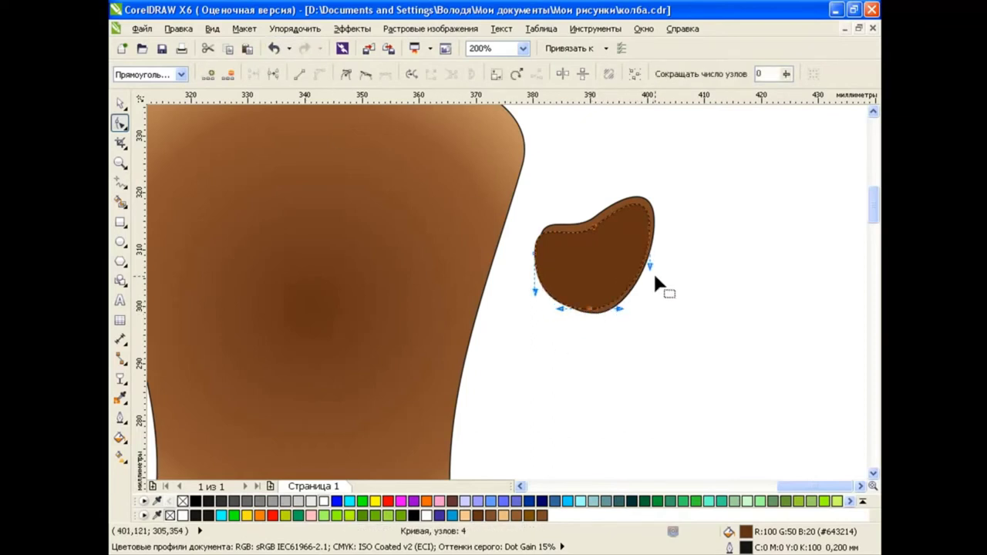
click(646, 268)
Group both blob parts and position the dark spot on the cork's lower right
click(117, 102)
drag(705, 165, 527, 355)
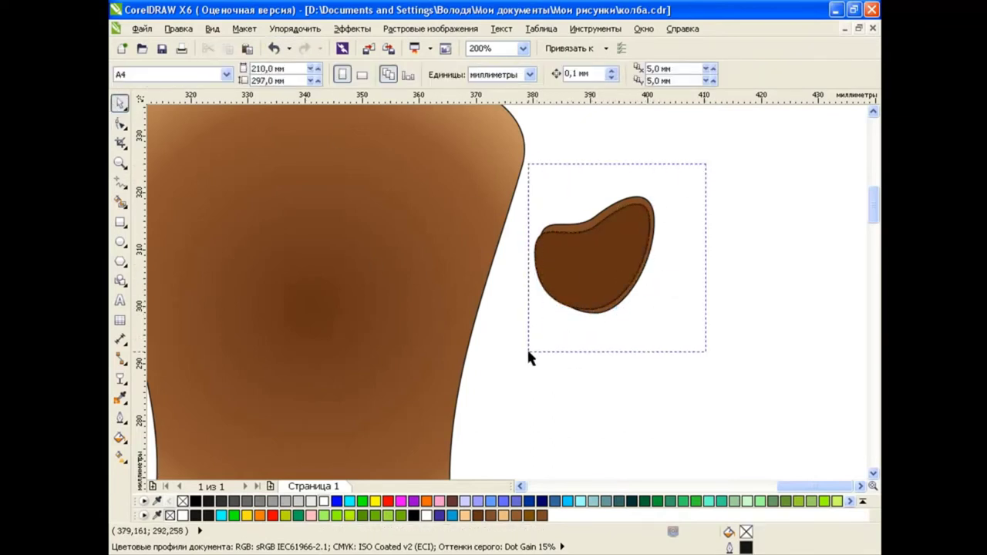
scroll(440, 313, down, 1)
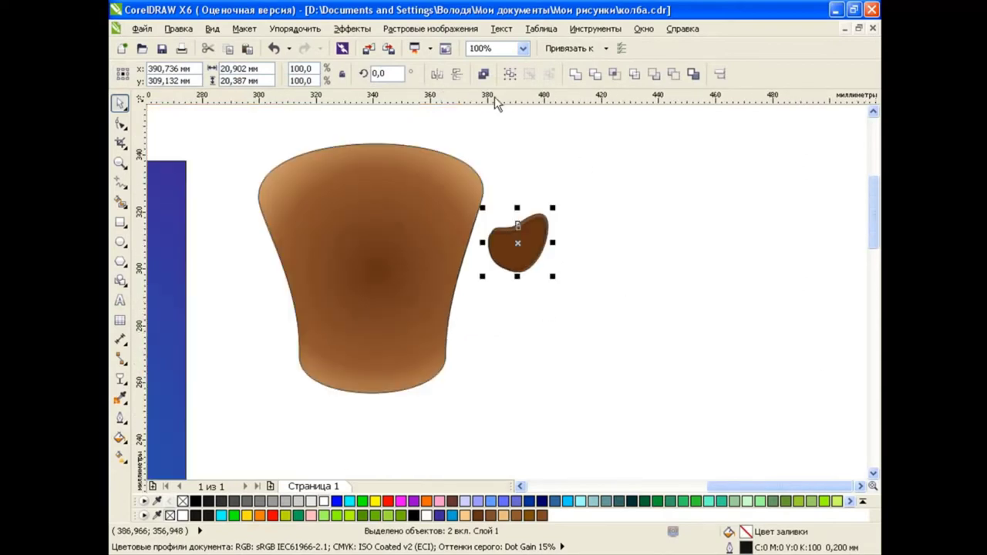
key(ctrl+g)
drag(519, 242, 415, 357)
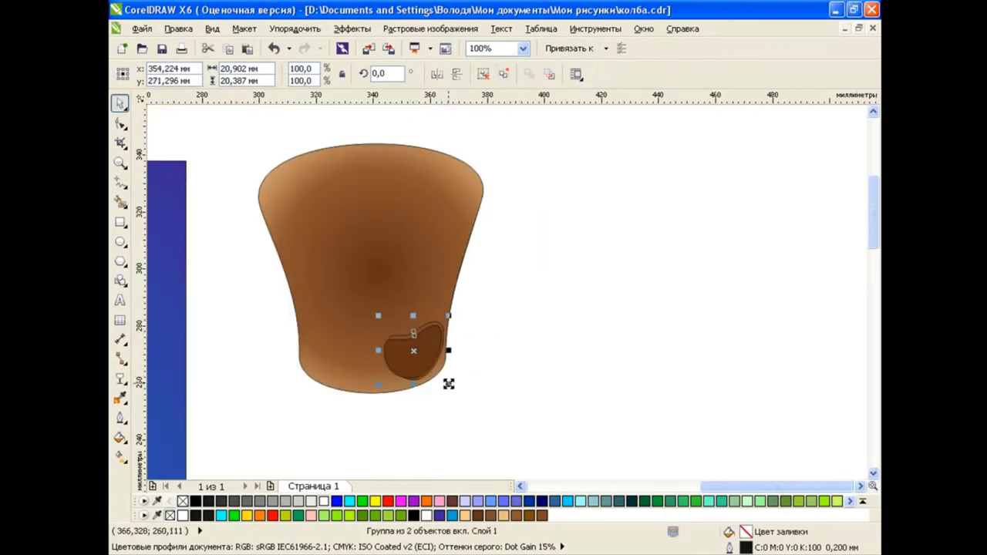
drag(449, 384, 458, 389)
click(517, 383)
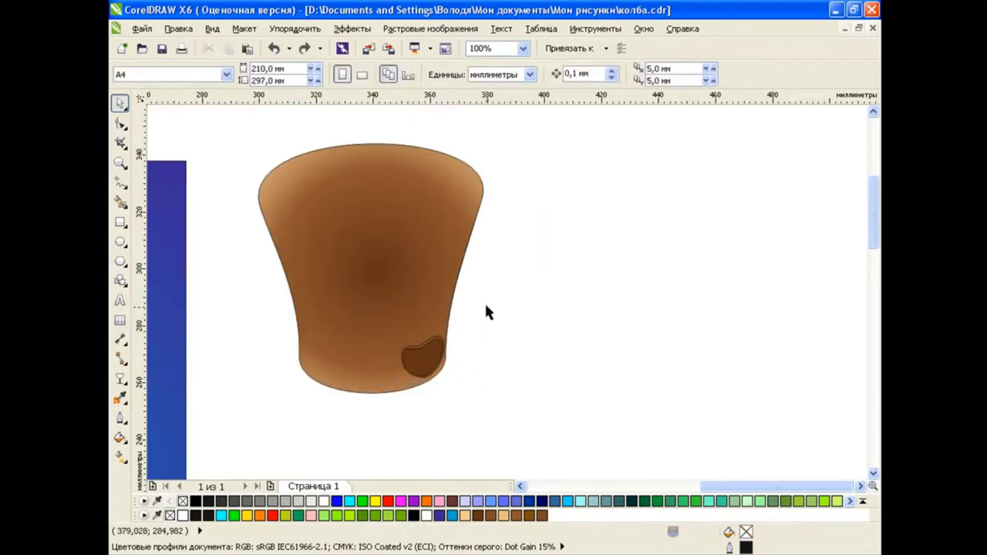
click(422, 359)
Paste spot copies near the cork's top right and left, shrinking the left one
click(228, 47)
click(247, 48)
mouse_move(423, 359)
mouse_down()
mouse_move(367, 263)
mouse_move(424, 199)
mouse_move(468, 197)
mouse_up()
click(514, 265)
click(544, 256)
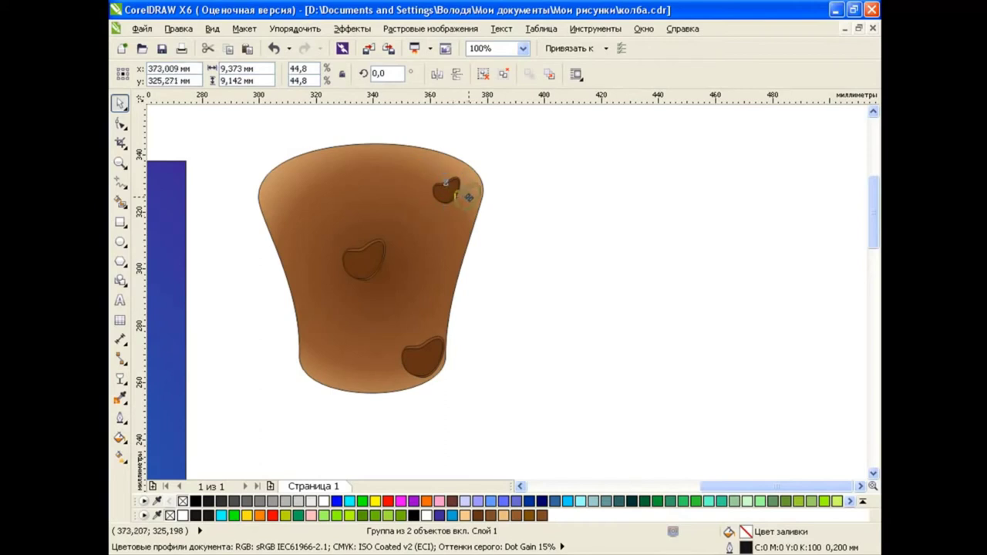
key(Escape)
mouse_move(353, 276)
mouse_down()
mouse_move(314, 270)
mouse_move(296, 285)
mouse_move(306, 271)
mouse_up()
click(503, 289)
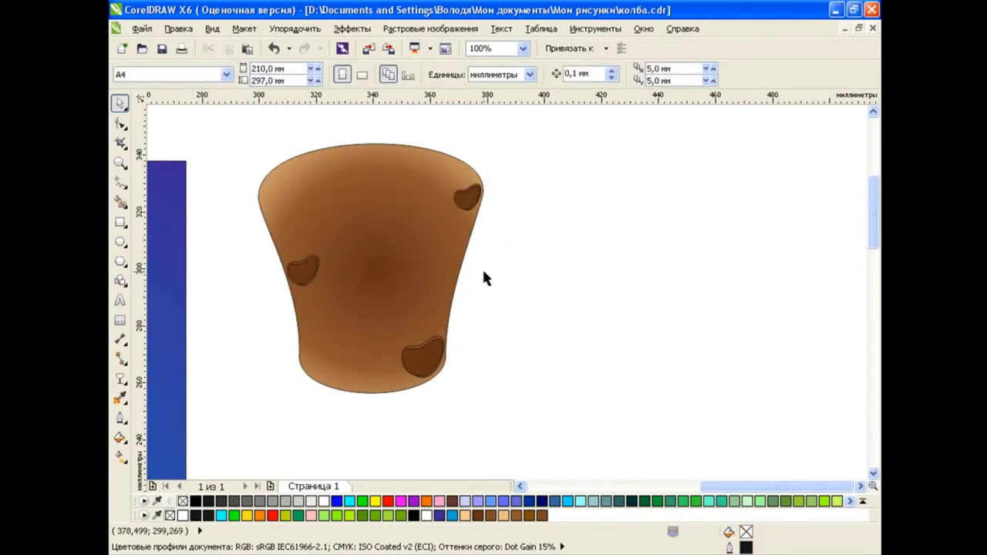
Draw small closed spot outlines on the cork's upper right and upper left, then marquee-select the cork
click(447, 166)
click(418, 154)
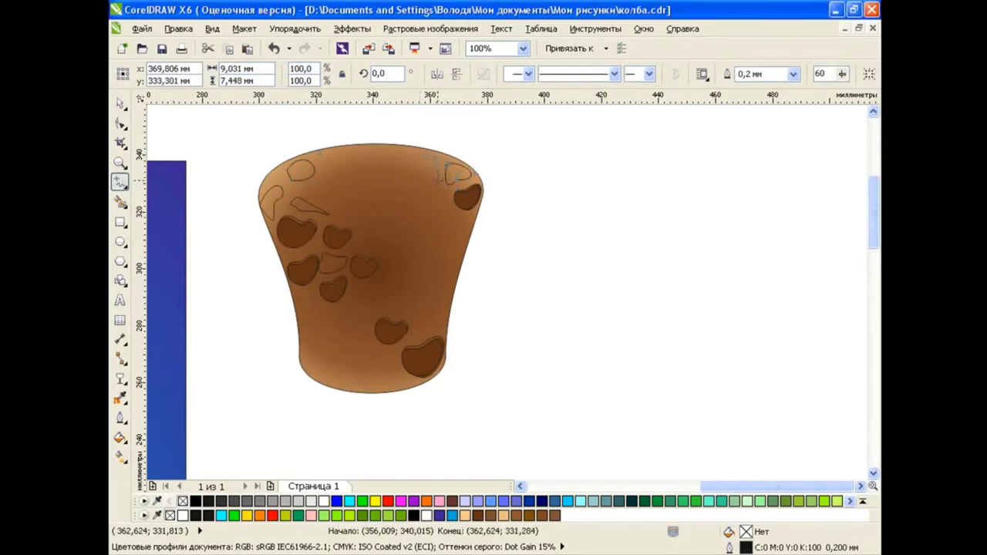
click(416, 156)
click(322, 160)
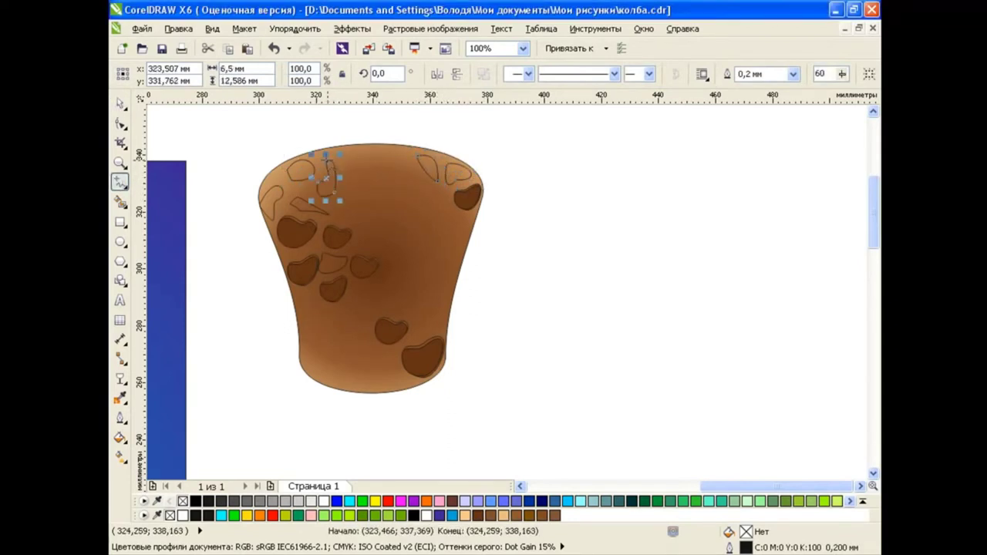
click(327, 191)
double_click(328, 157)
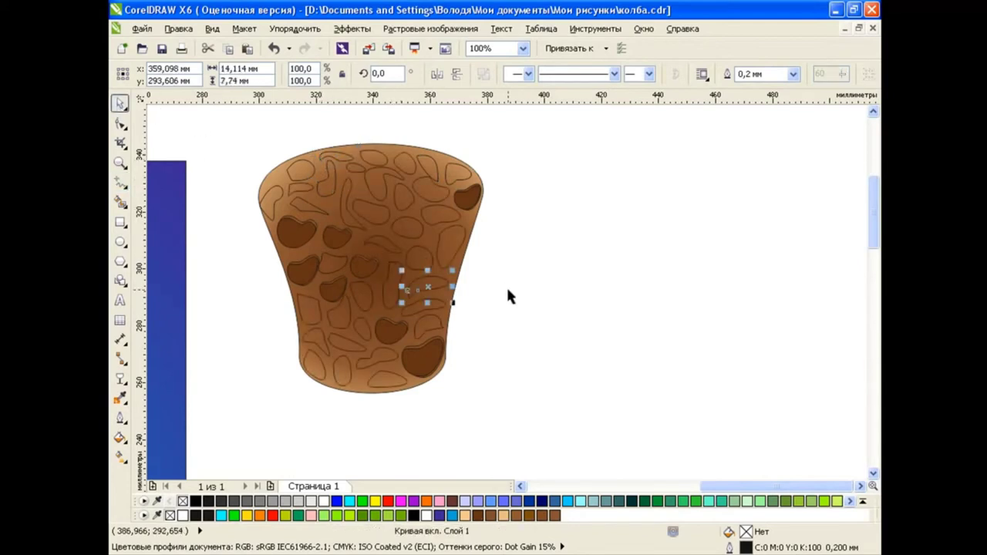
click(506, 286)
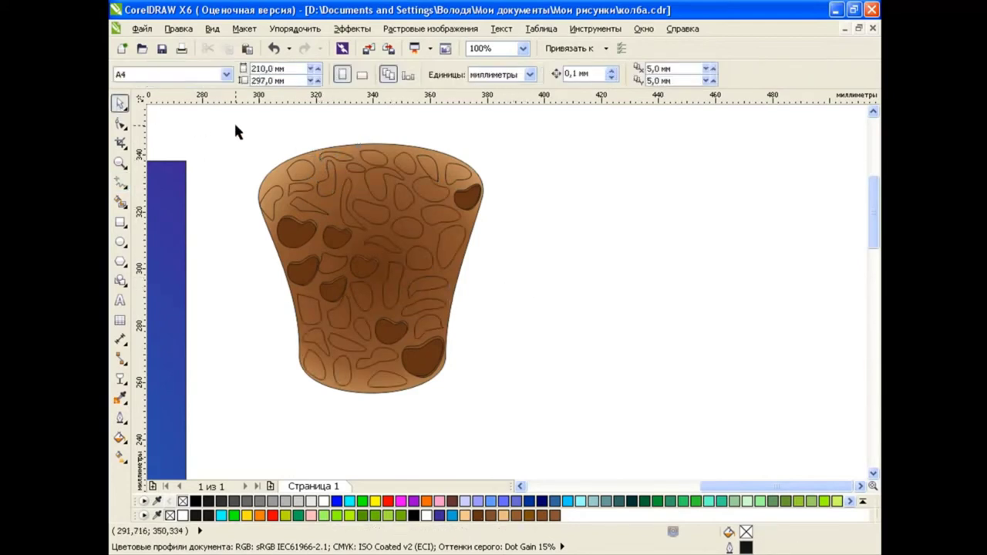
drag(236, 124, 551, 425)
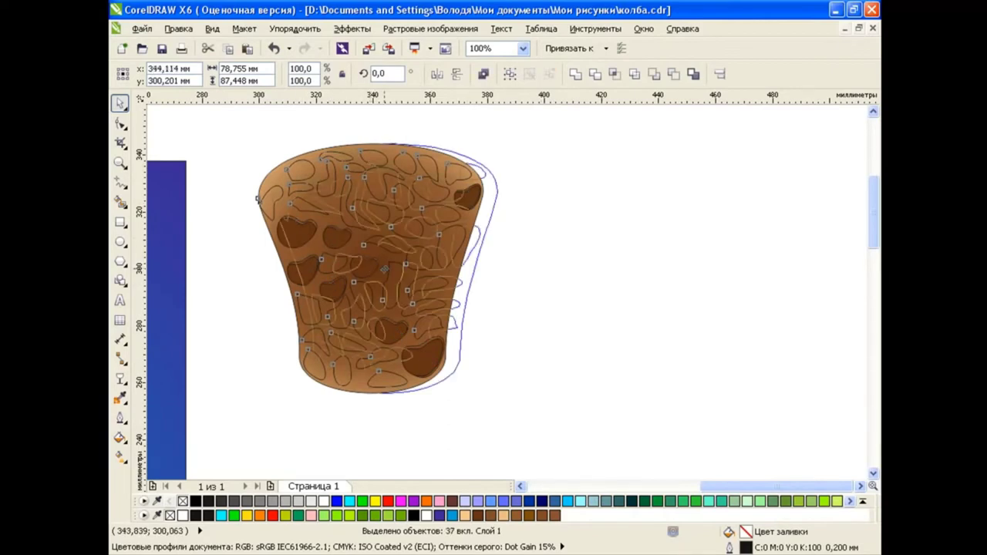
Move the spot outlines to the right of the cork and group them
drag(370, 267, 612, 268)
click(274, 49)
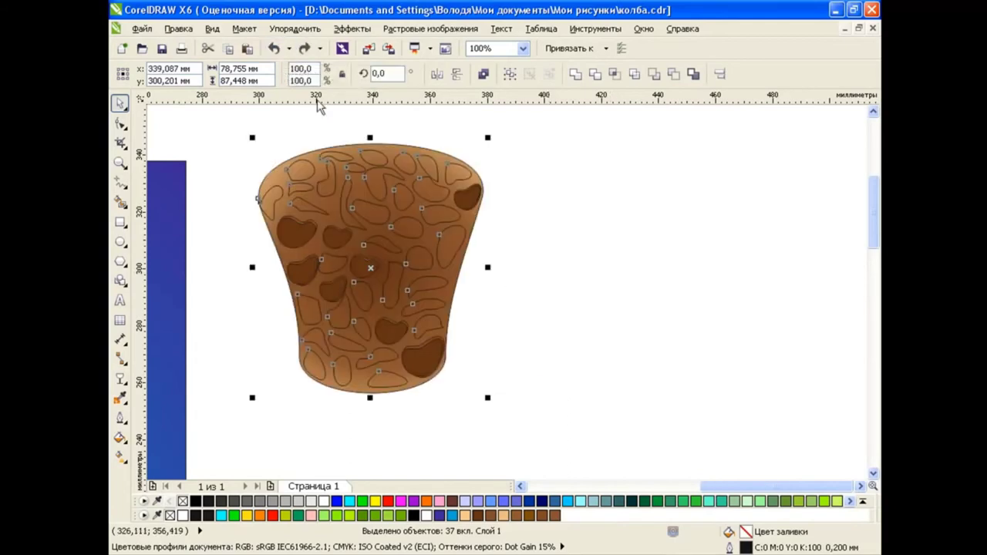
drag(366, 267, 617, 271)
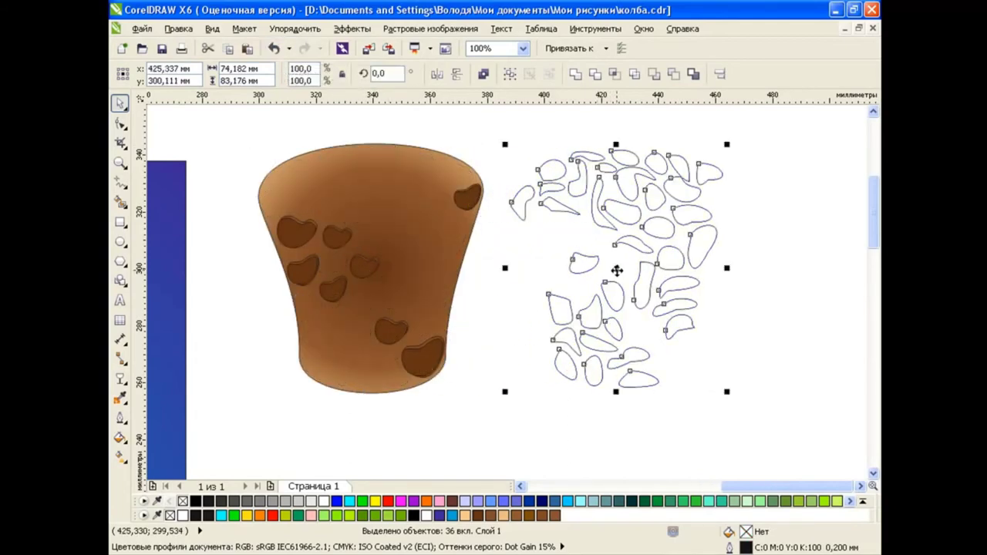
click(519, 73)
click(523, 238)
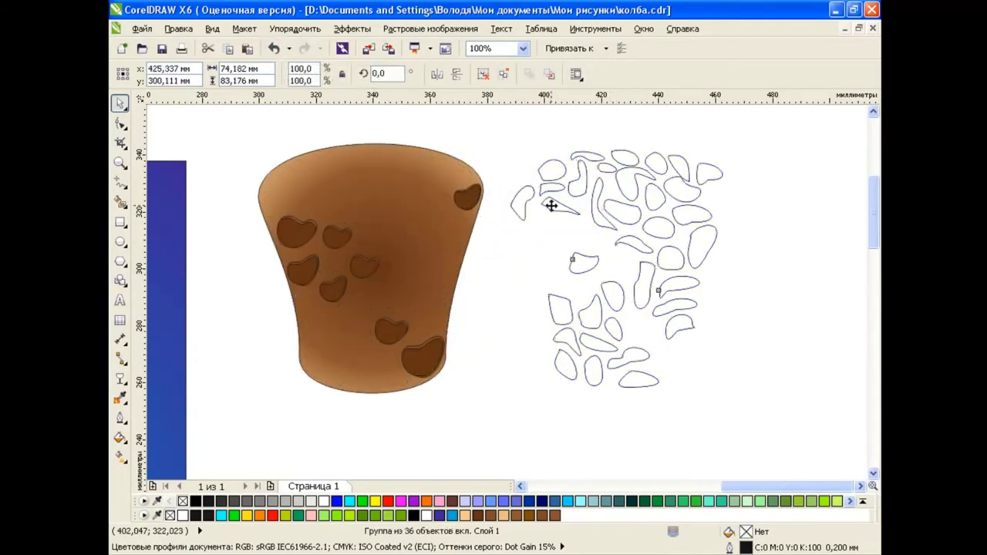
Sample the existing dark brown and fill all the ungrouped outlines with it
click(120, 398)
click(296, 231)
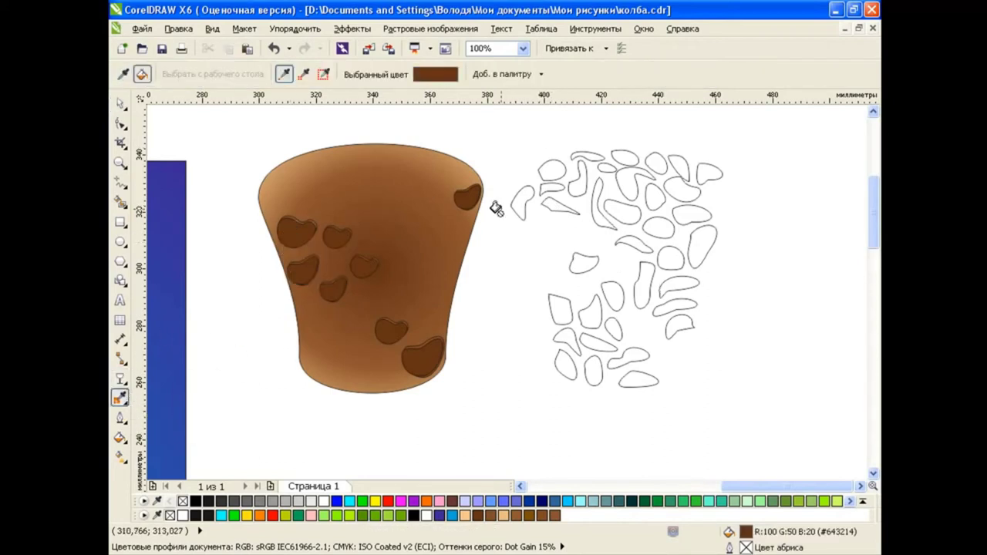
click(545, 171)
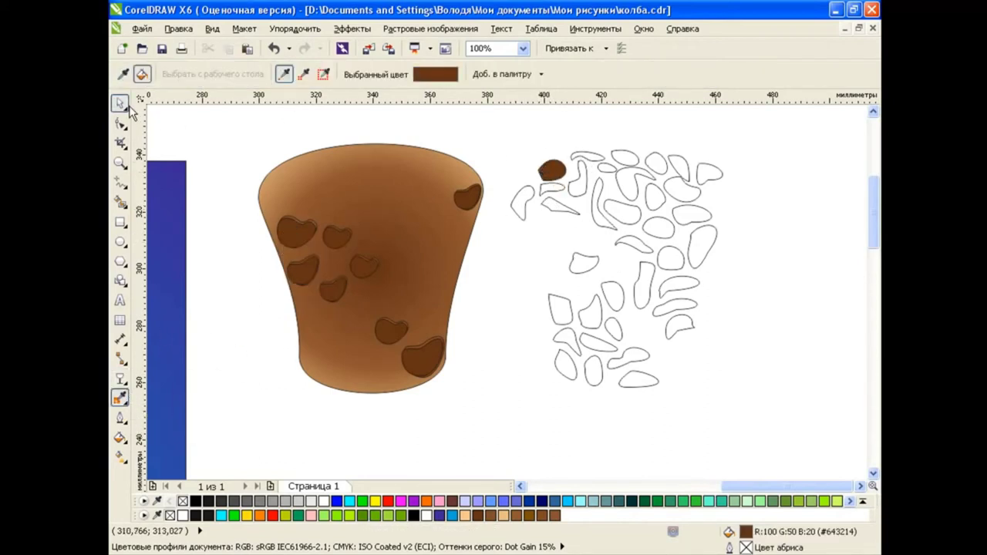
click(120, 103)
click(274, 47)
click(483, 74)
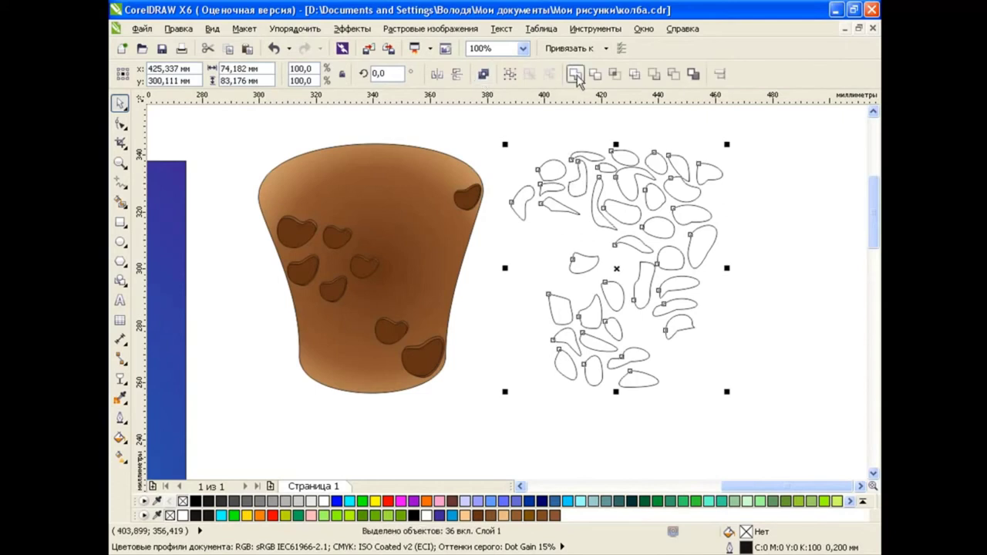
click(120, 397)
click(545, 168)
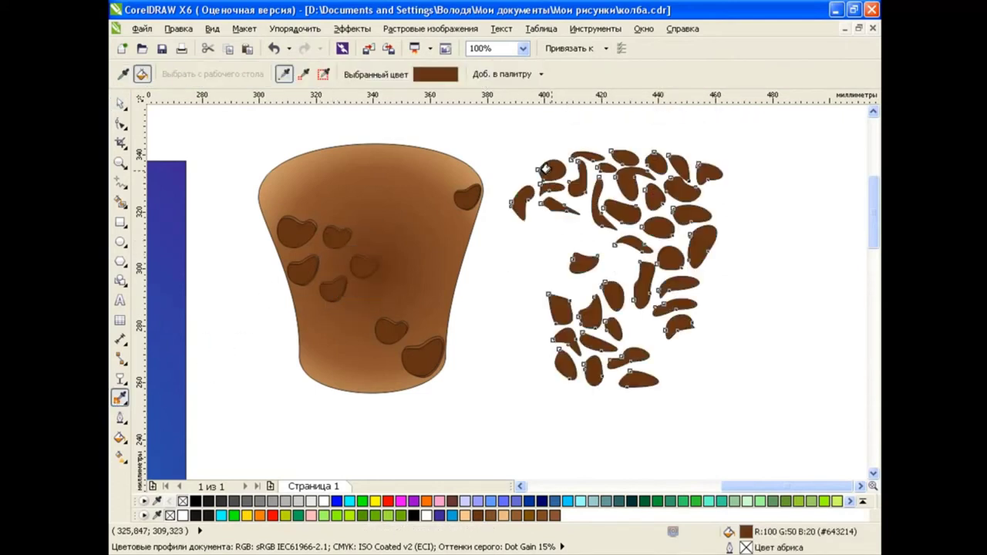
Duplicate the brown spot shapes with a slight offset
click(119, 103)
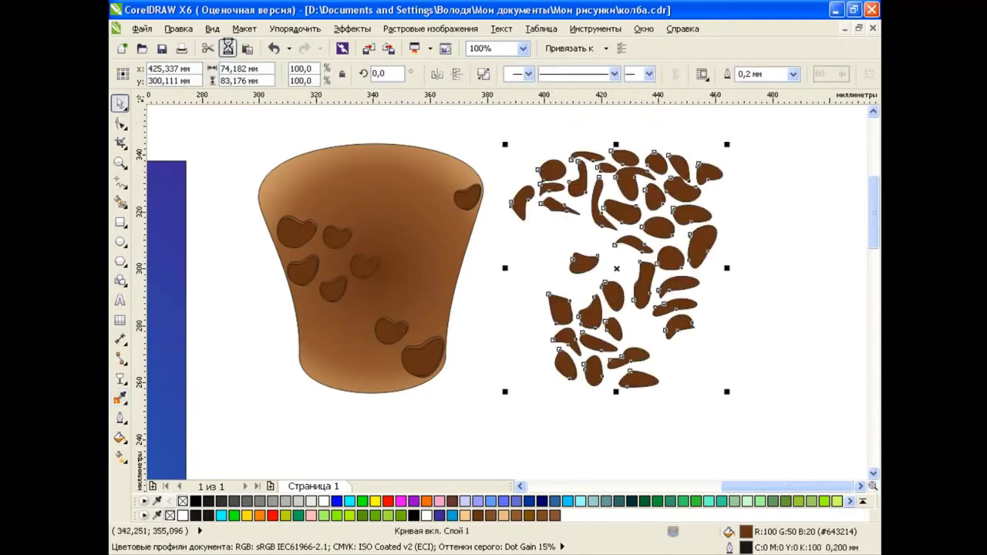
click(247, 48)
drag(618, 268, 620, 266)
key(Escape)
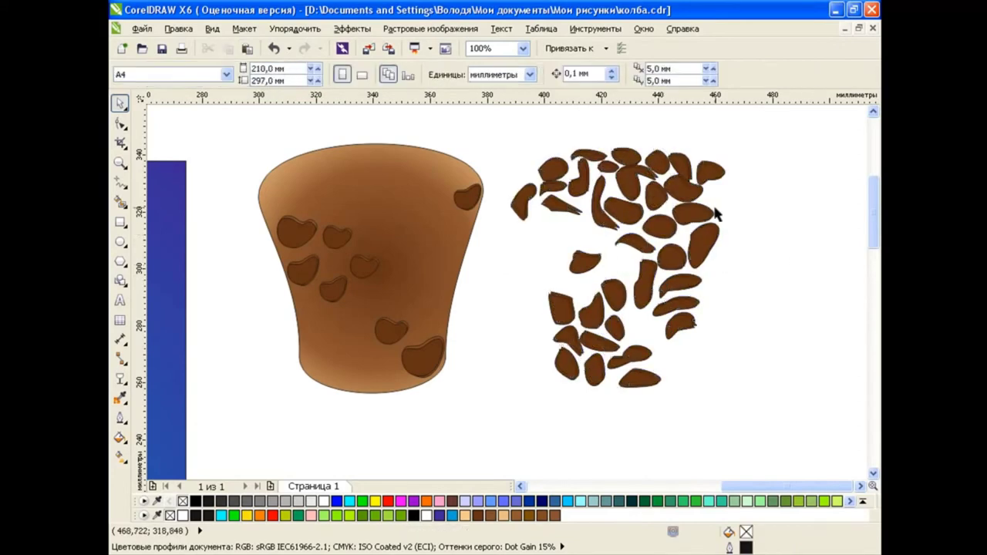
click(639, 158)
Apply the uniform dark brown fill to the spot copies
scroll(639, 154, up, 2)
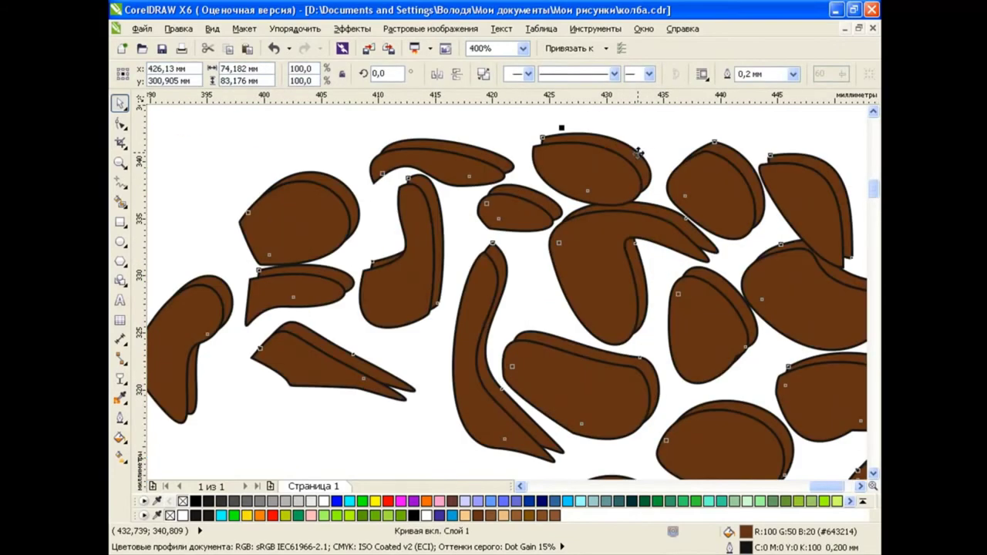
scroll(506, 323, down, 2)
scroll(857, 213, down, 2)
click(119, 438)
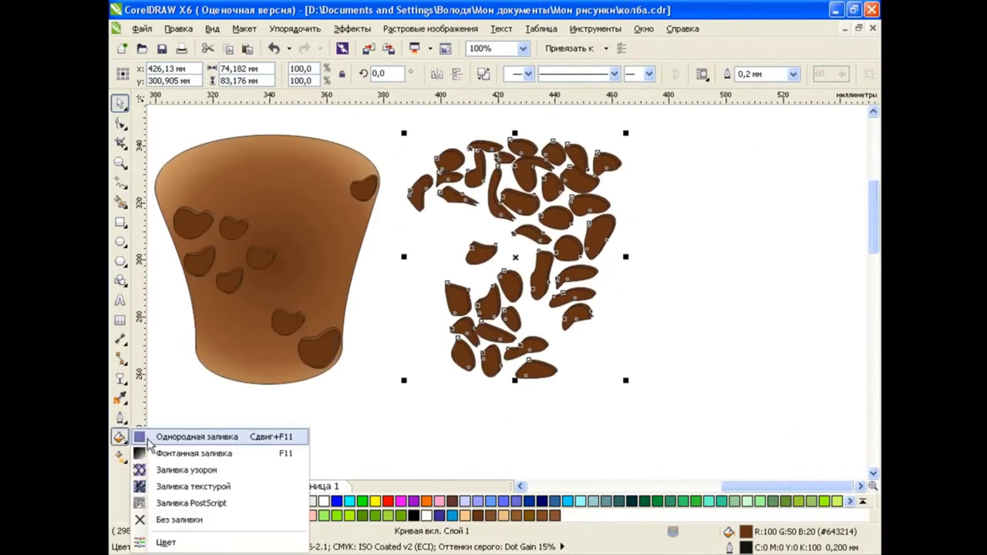
click(178, 434)
click(353, 169)
click(508, 407)
key(Escape)
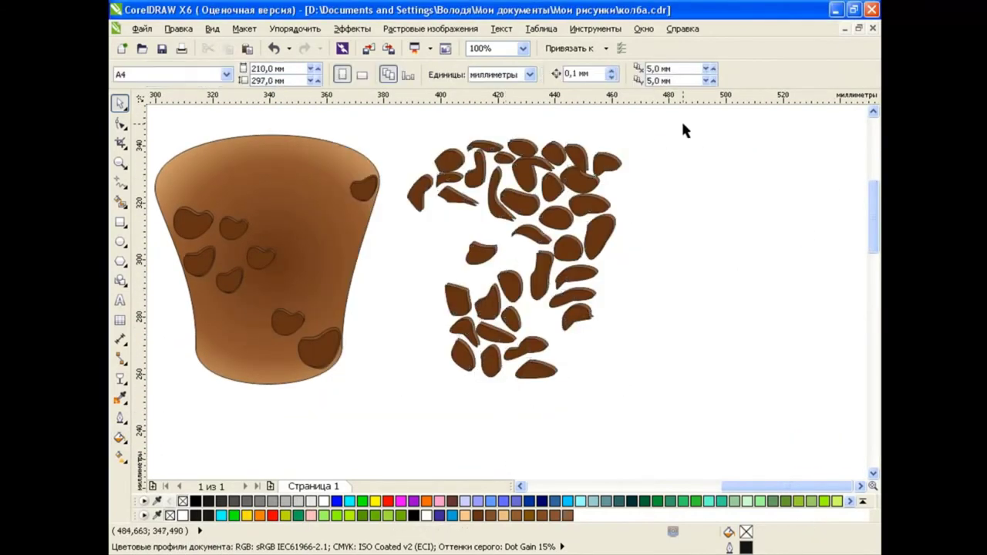
Group all brown spots and move the group onto the cork
drag(686, 121, 398, 396)
key(ctrl+g)
drag(516, 258, 264, 258)
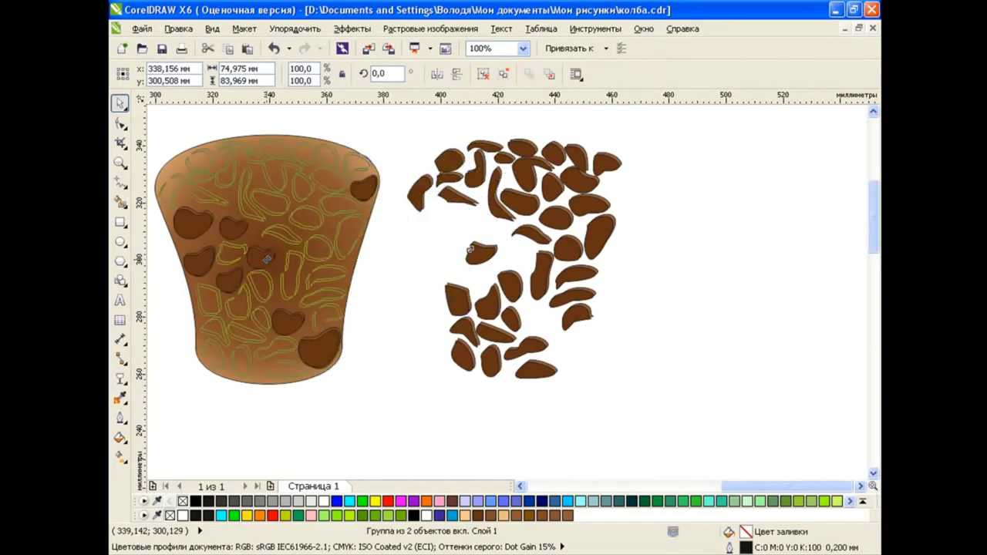
click(483, 265)
Select the cork shape on its own and copy it
click(521, 486)
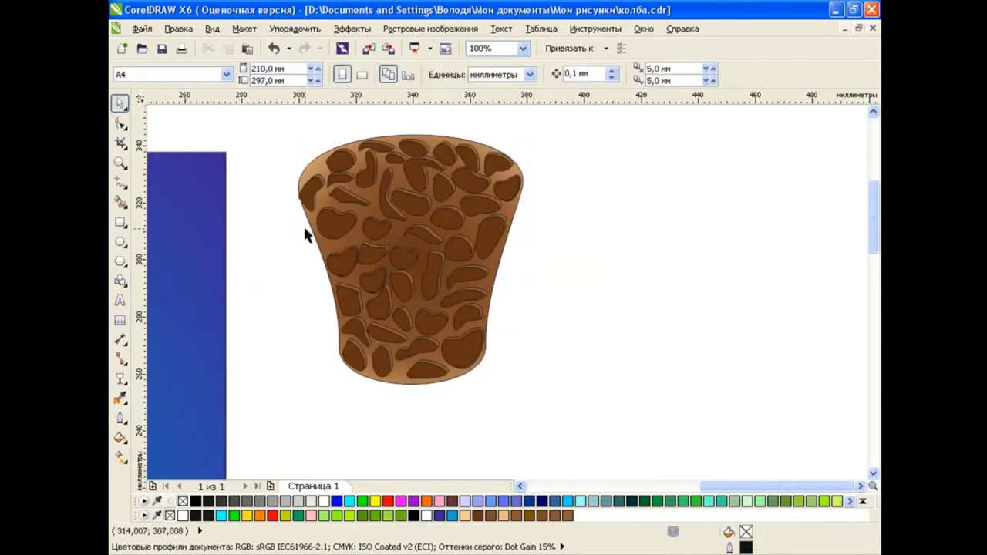
drag(278, 113, 581, 454)
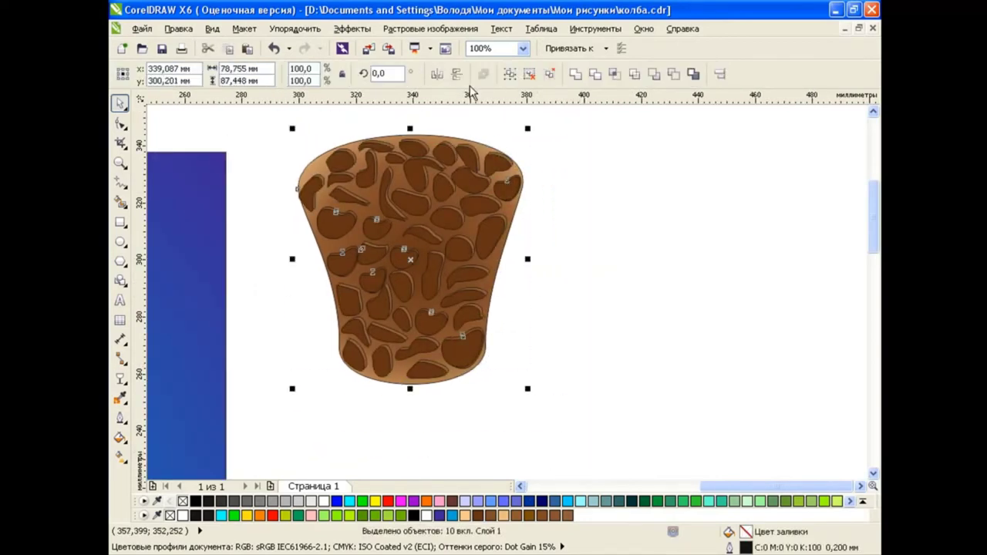
click(544, 348)
click(273, 48)
click(658, 295)
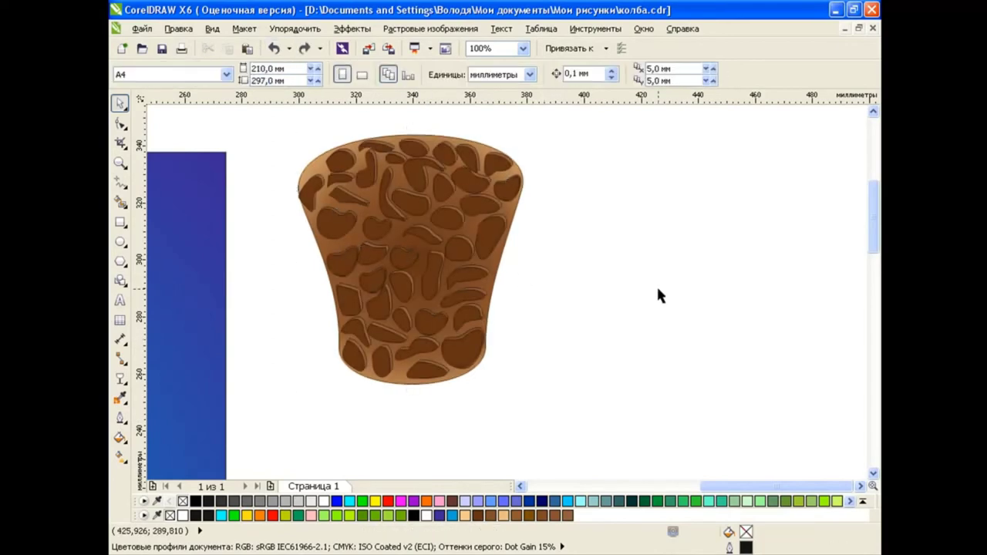
click(501, 222)
Paste a cork copy on top and give it a brown texture fill with an orange light colour
click(247, 47)
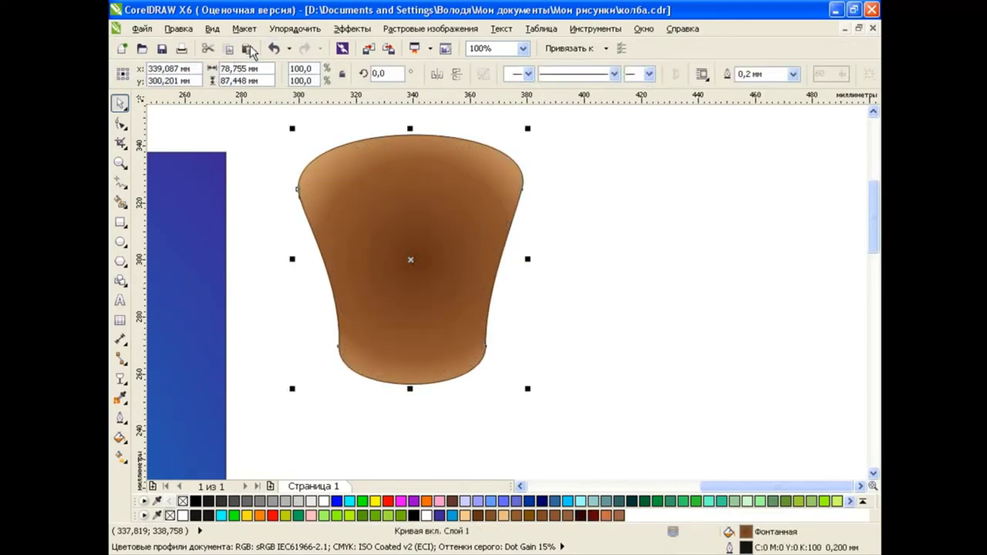
click(120, 438)
click(185, 445)
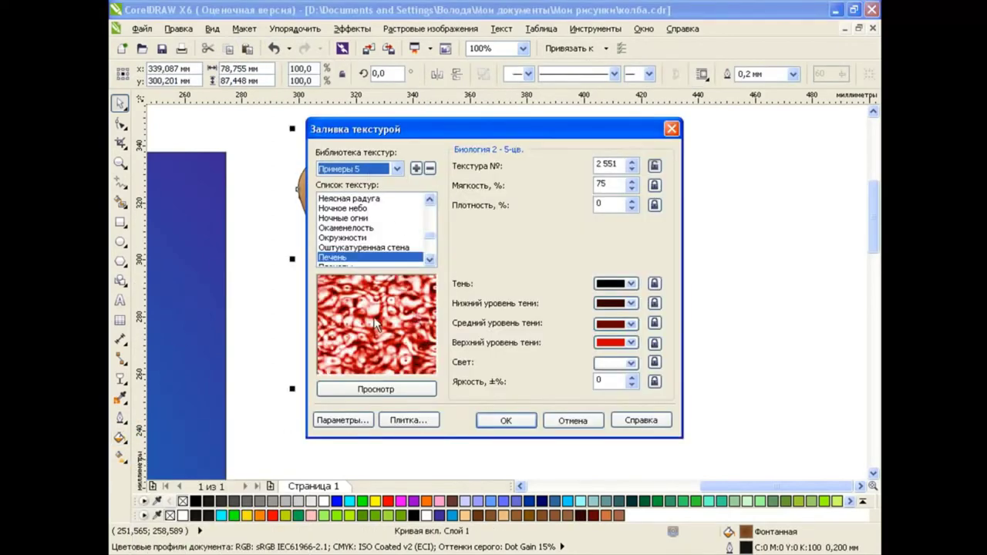
click(632, 363)
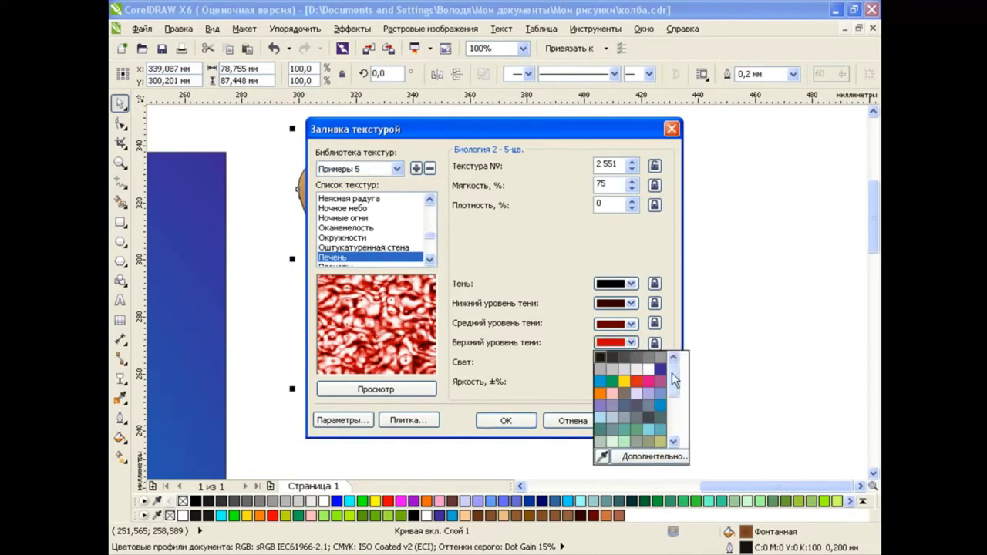
click(676, 410)
click(623, 429)
click(633, 363)
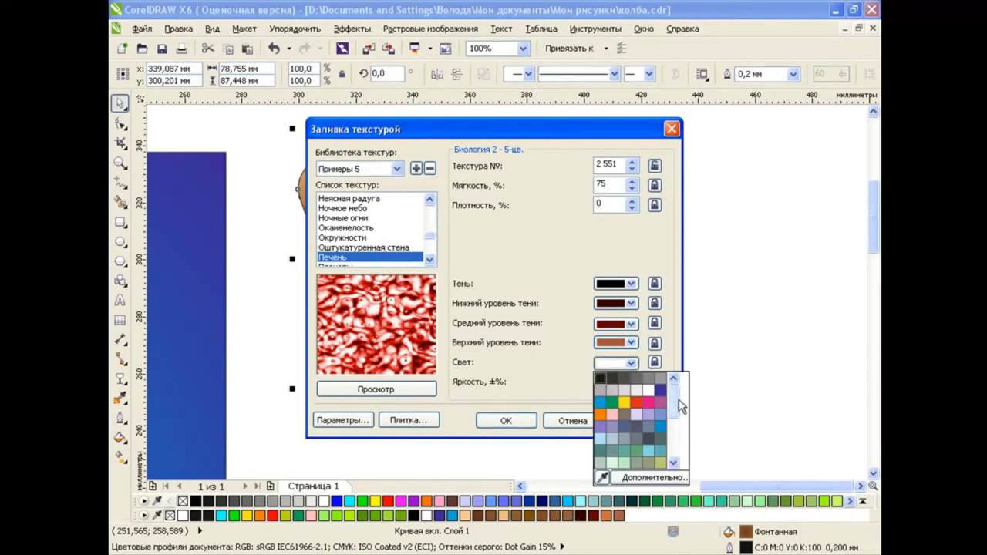
drag(676, 393, 679, 445)
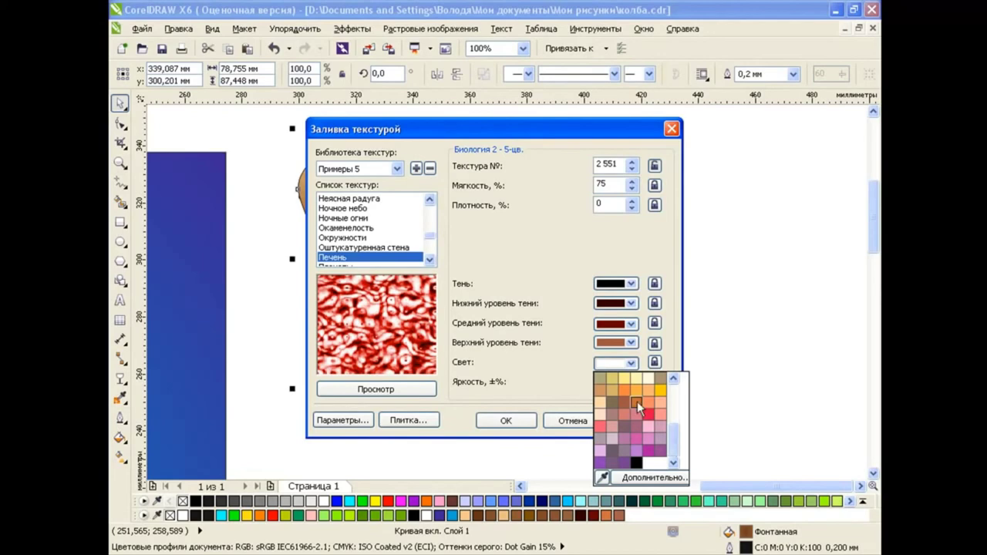
click(638, 402)
click(631, 364)
click(638, 411)
click(393, 390)
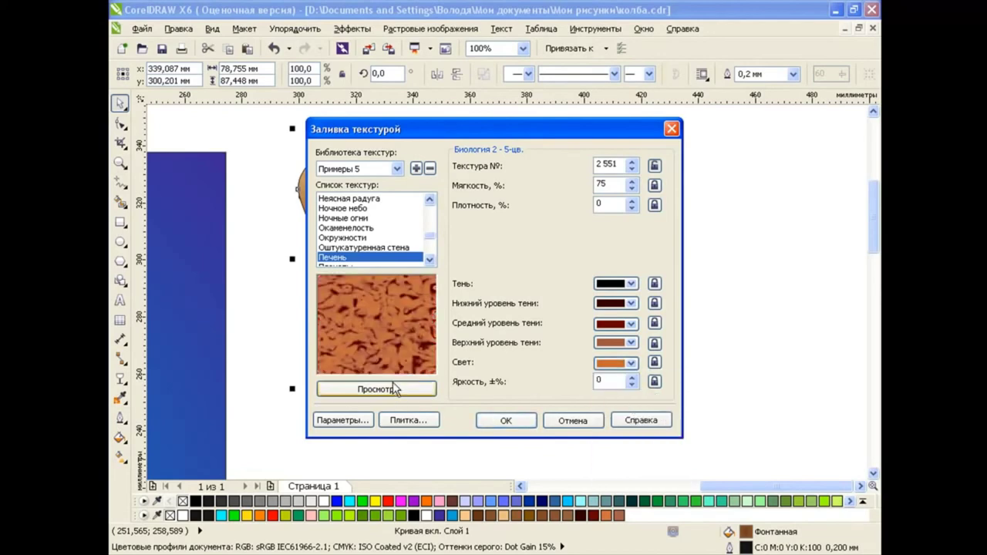
click(507, 422)
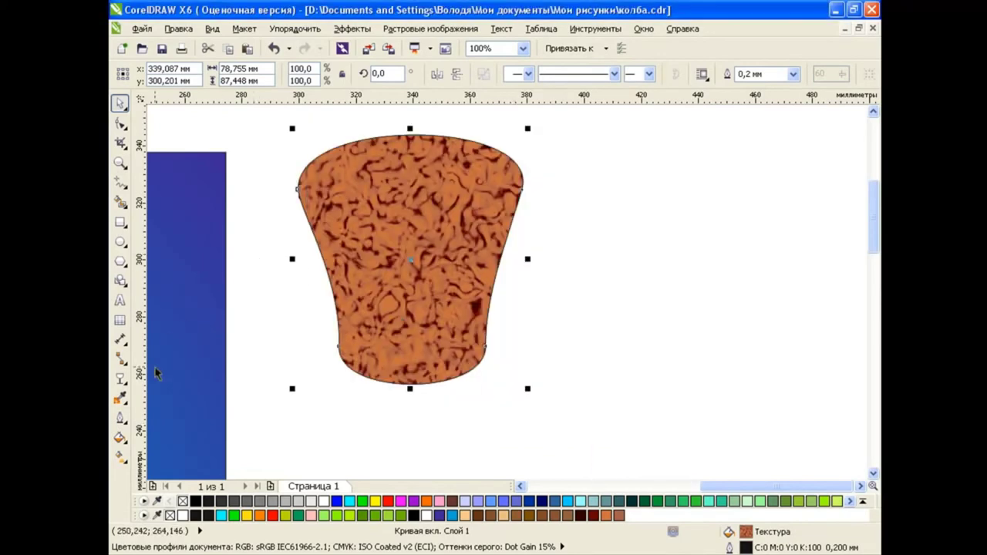
Give the textured cork overlay uniform transparency of 80
click(120, 378)
click(185, 74)
click(203, 95)
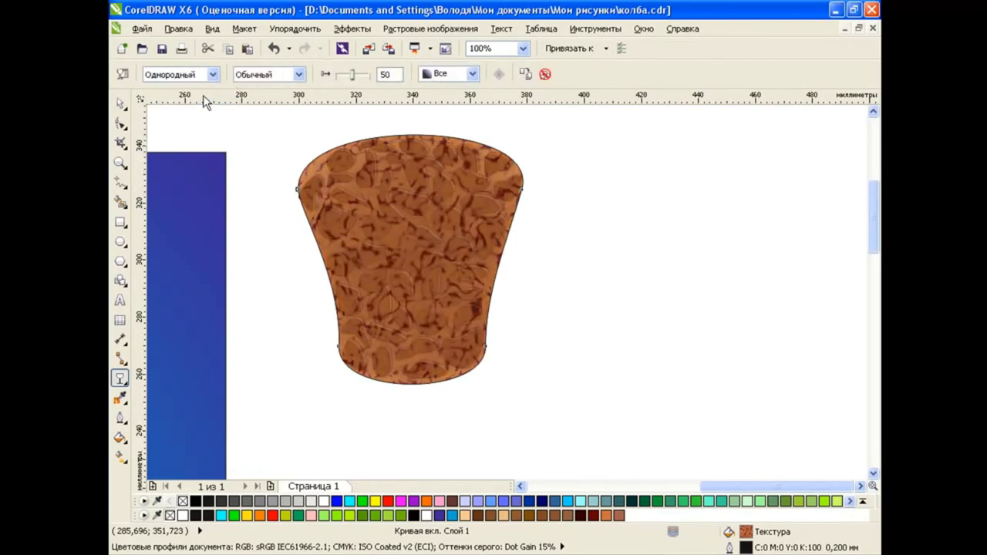
drag(352, 74, 382, 83)
double_click(386, 74)
text(80)
key(Return)
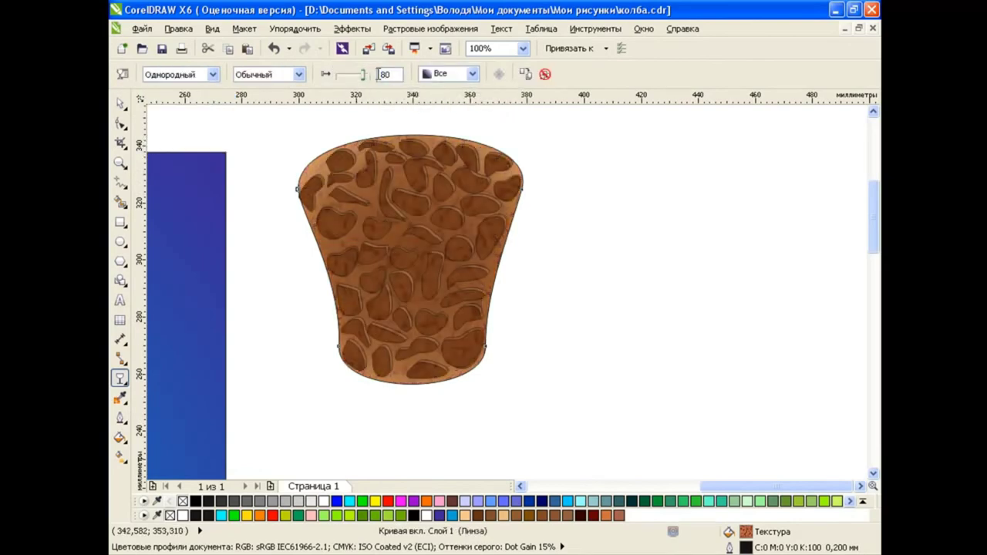
Marquee-select the eleven cork pieces and group them
click(120, 103)
drag(286, 127, 570, 401)
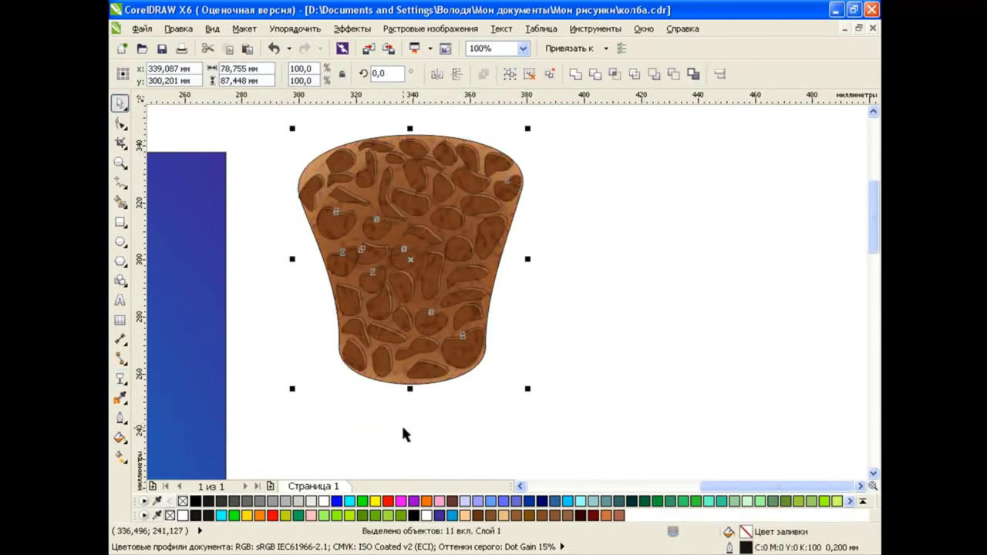
click(510, 74)
Strip the outlines from the cork group and fit it into the flask's neck
right_click(183, 502)
click(626, 282)
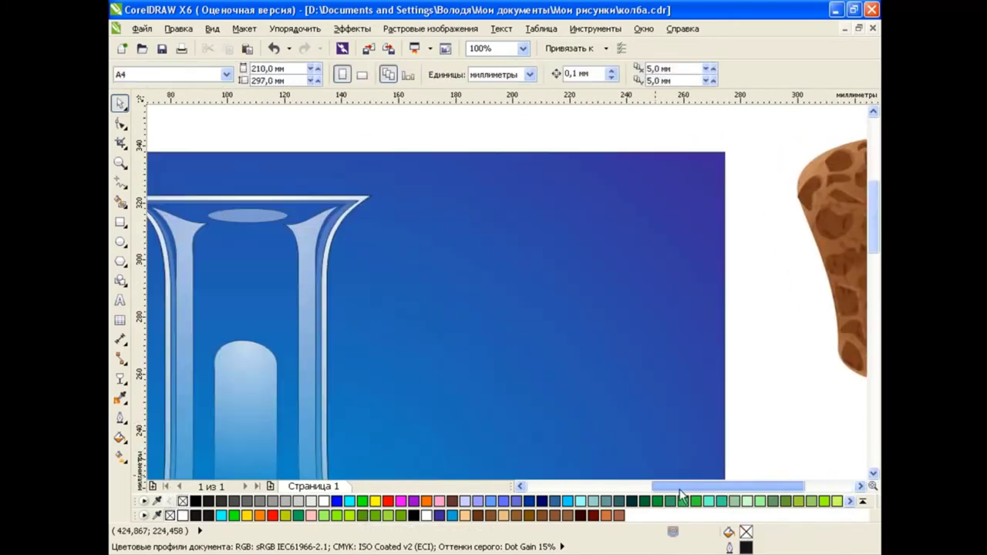
scroll(615, 455, left, 5)
drag(839, 203, 181, 192)
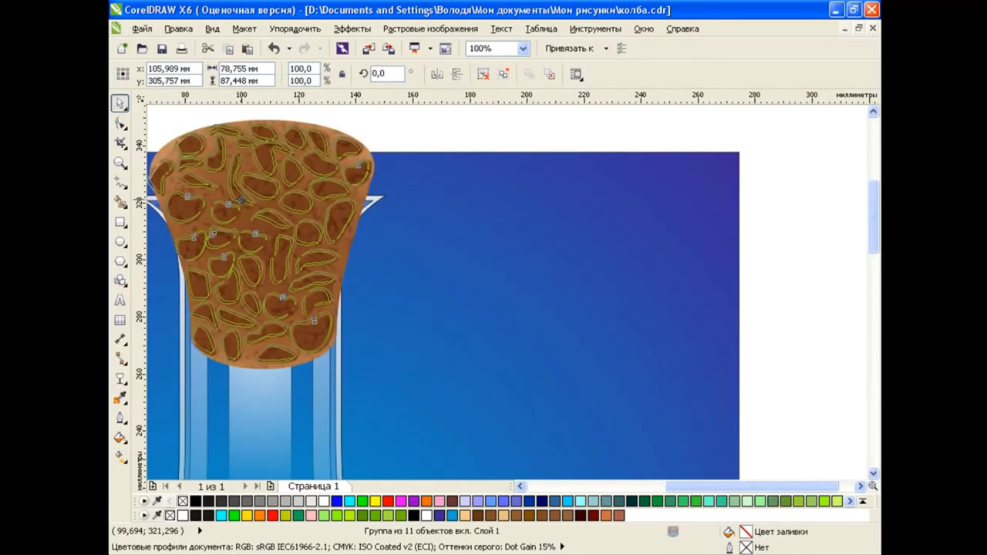
drag(672, 492, 625, 492)
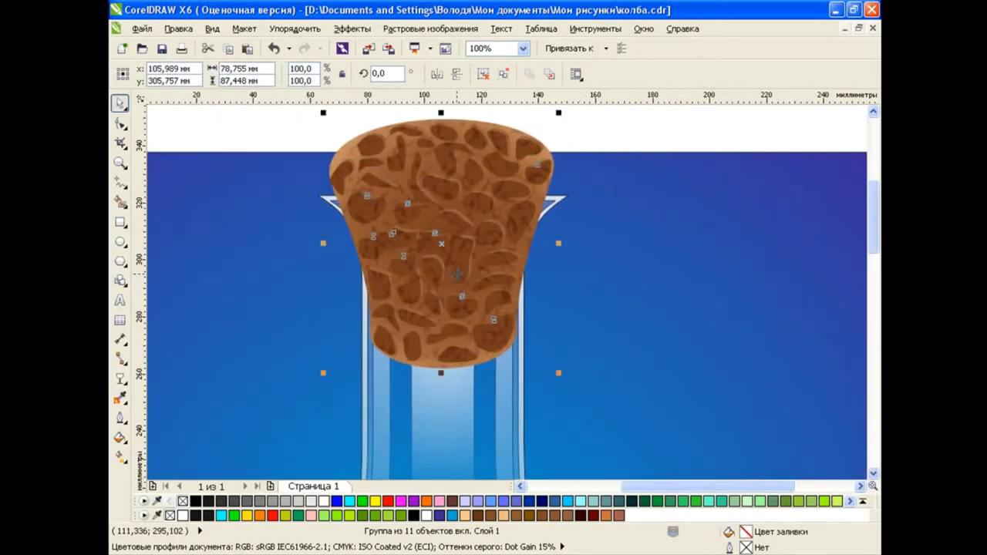
drag(457, 275, 459, 236)
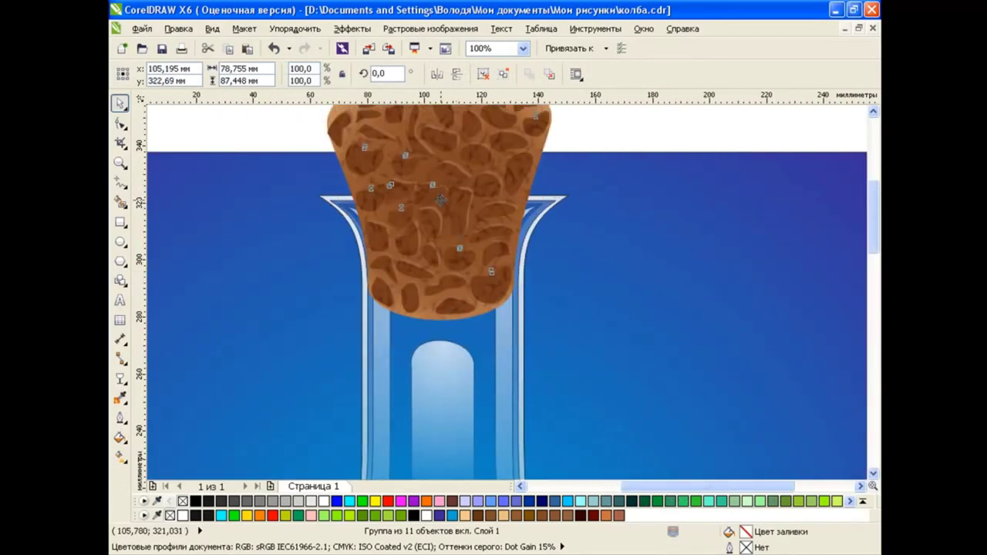
drag(441, 199, 439, 213)
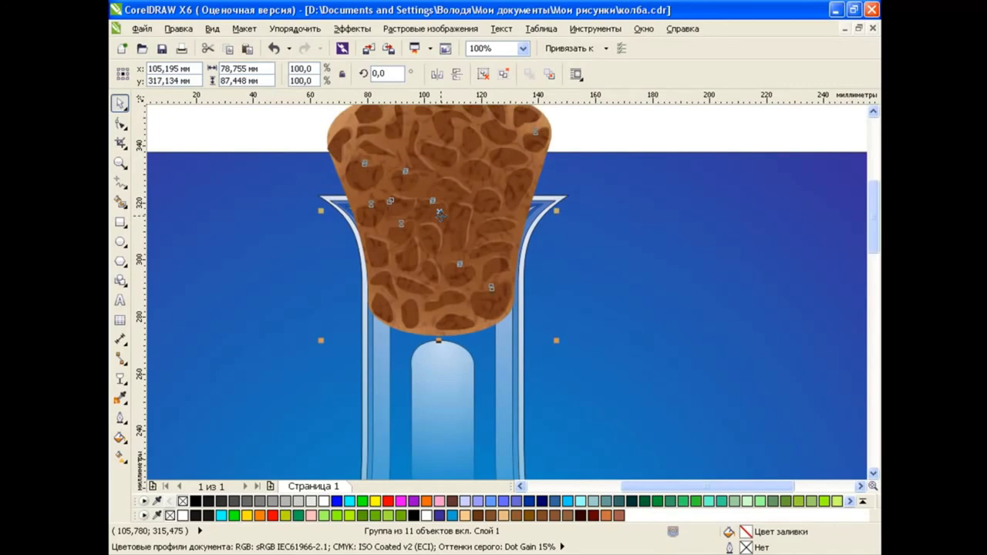
In Object Manager, stack the cork group behind the glass but above the background Rectangle
click(594, 29)
click(624, 157)
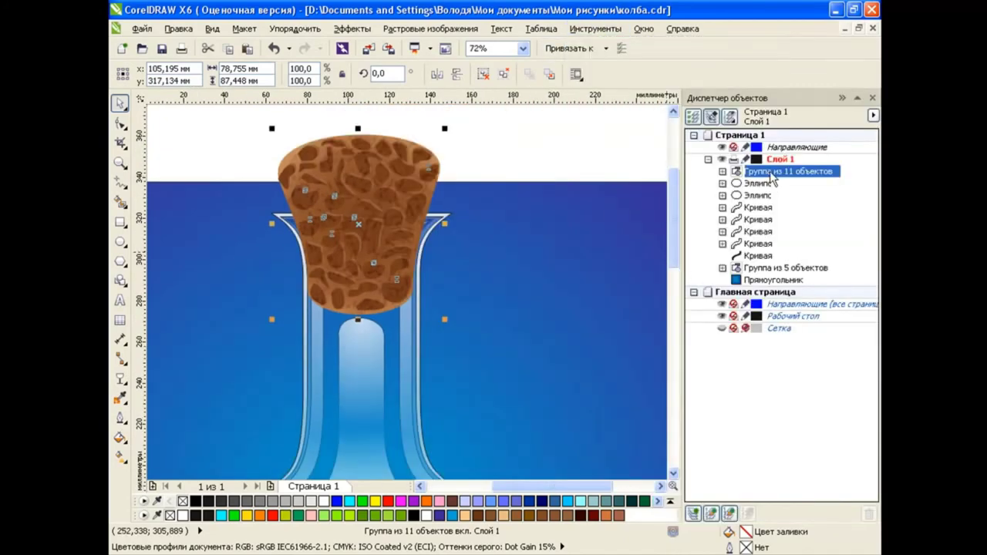
drag(771, 171, 773, 278)
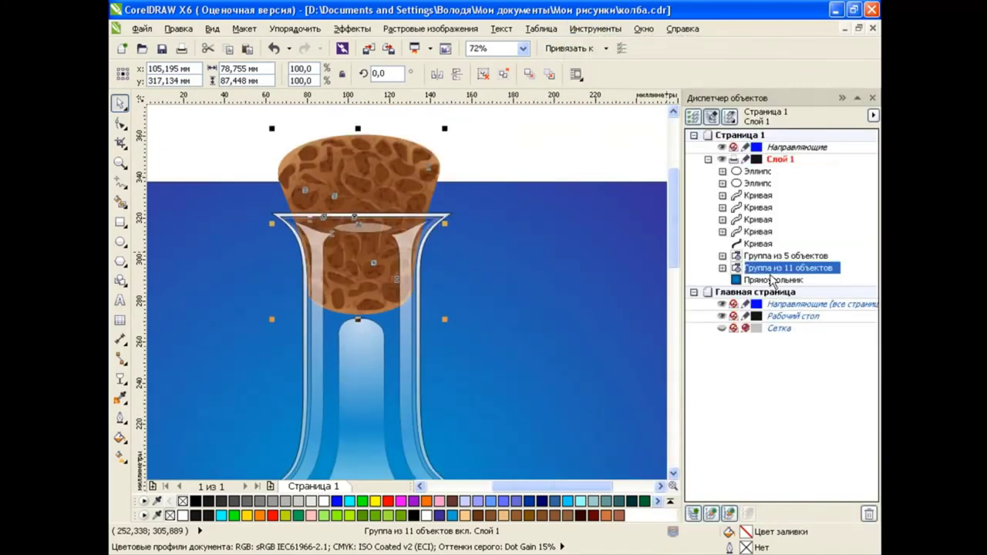
click(873, 98)
scroll(622, 241, down, 5)
click(628, 323)
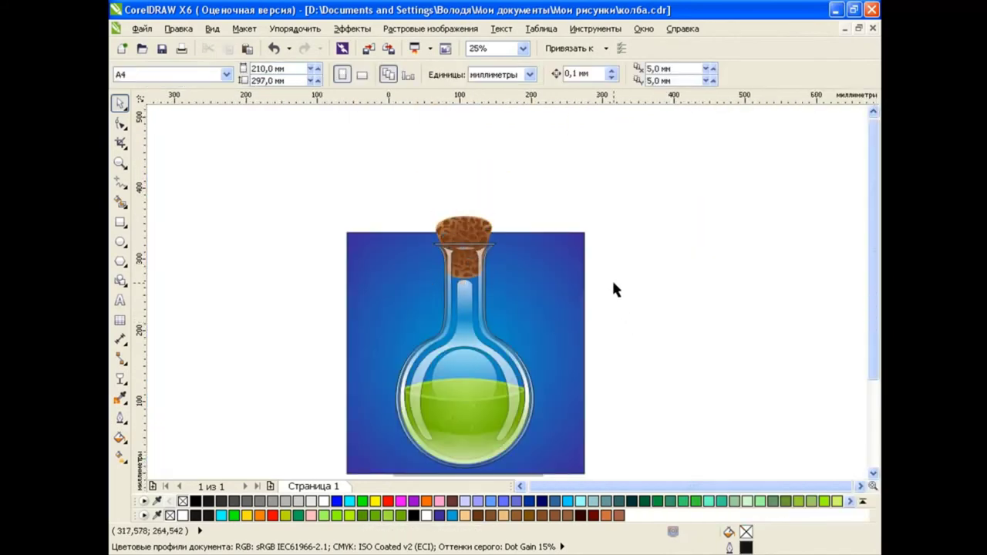
Stretch the blue background rectangle taller and group the flask's nine objects
drag(873, 266, 873, 301)
click(564, 293)
drag(465, 180, 465, 153)
click(643, 283)
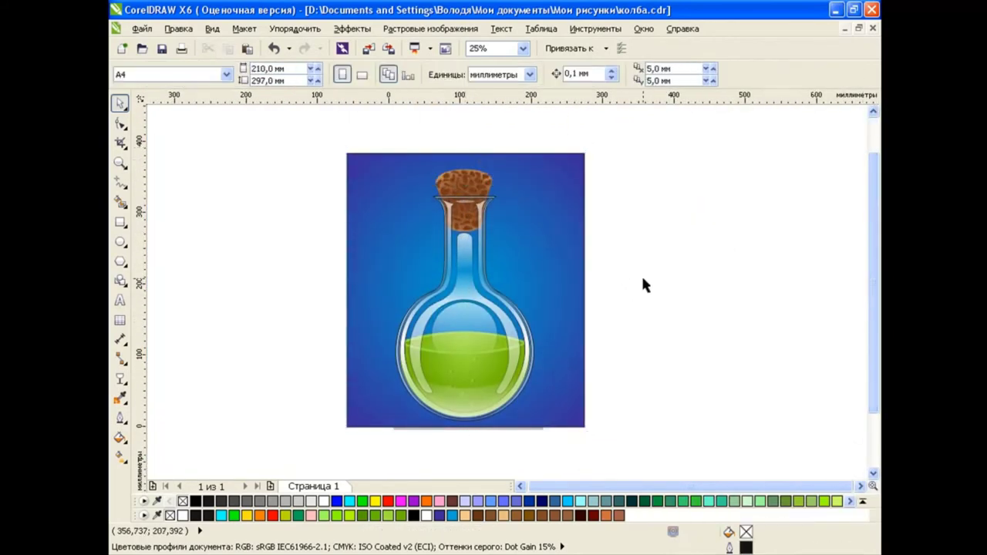
drag(304, 148, 555, 429)
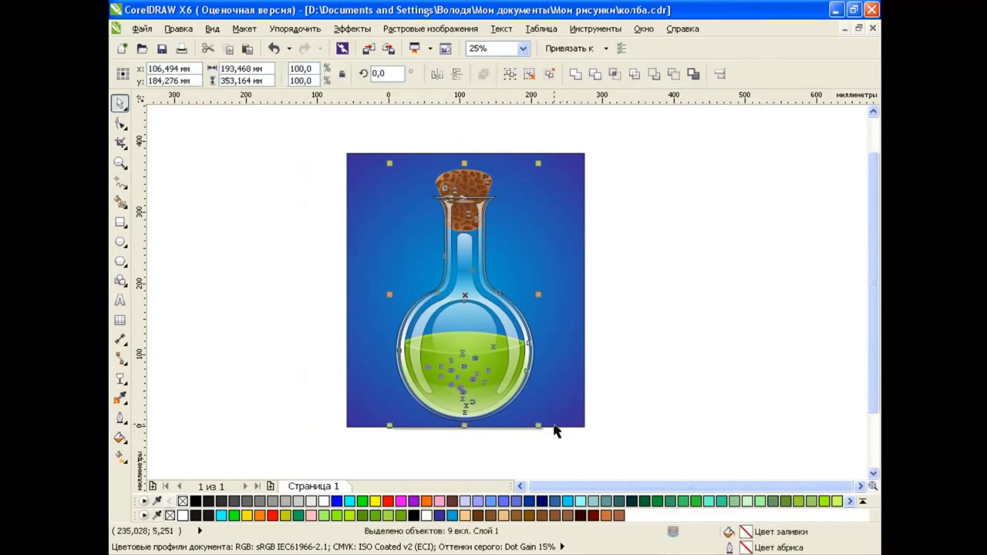
click(510, 73)
click(671, 297)
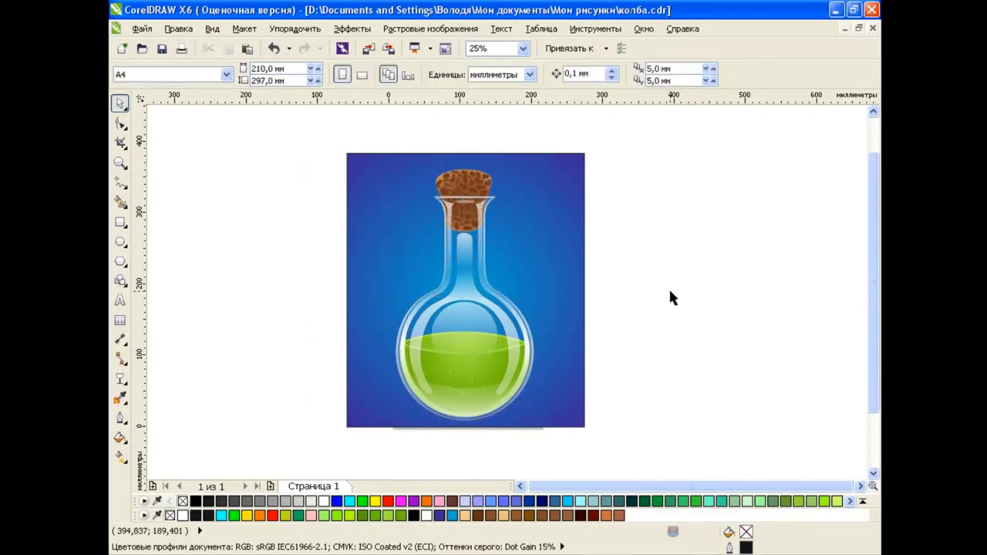
Draw a rectangle right of the blue picture with a black-to-red radial fountain fill
key(F6)
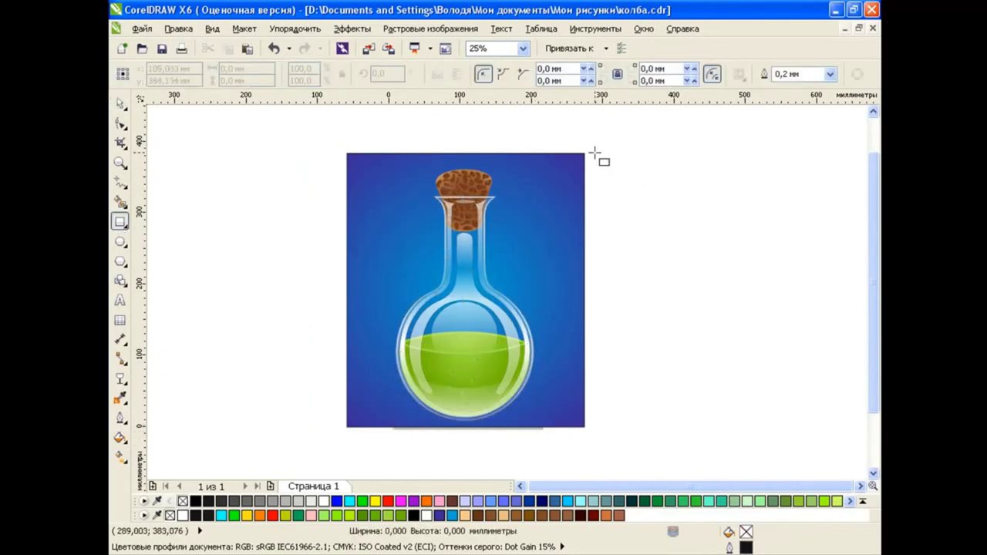
drag(595, 153, 846, 423)
click(119, 438)
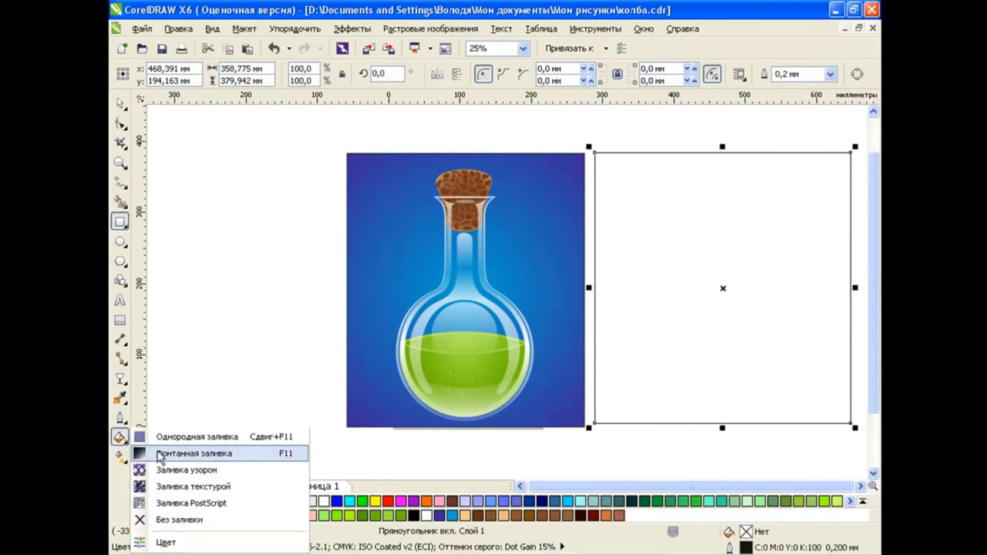
click(182, 437)
click(442, 168)
click(397, 185)
click(407, 316)
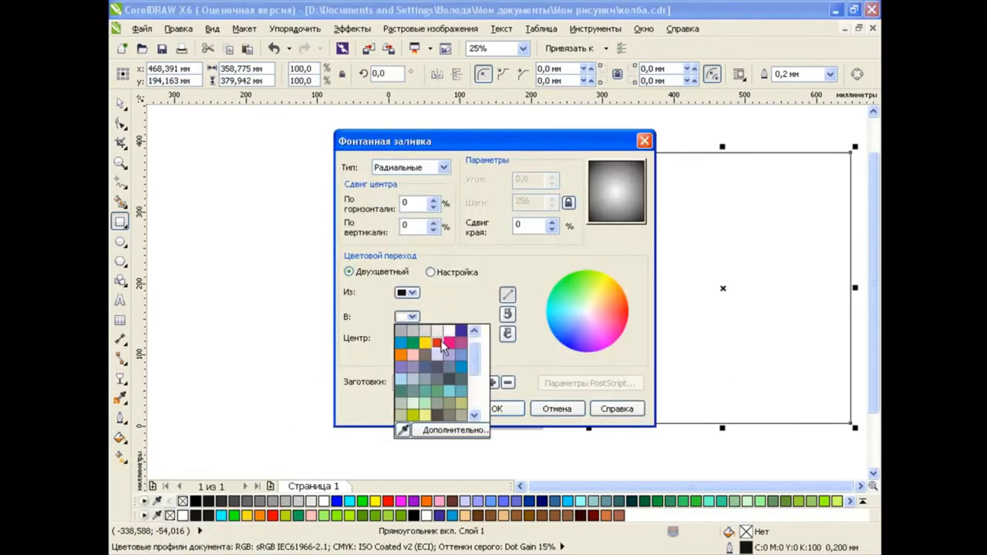
click(436, 328)
click(497, 409)
Place a copy of the flask group centred on the red rectangle
key(space)
click(463, 332)
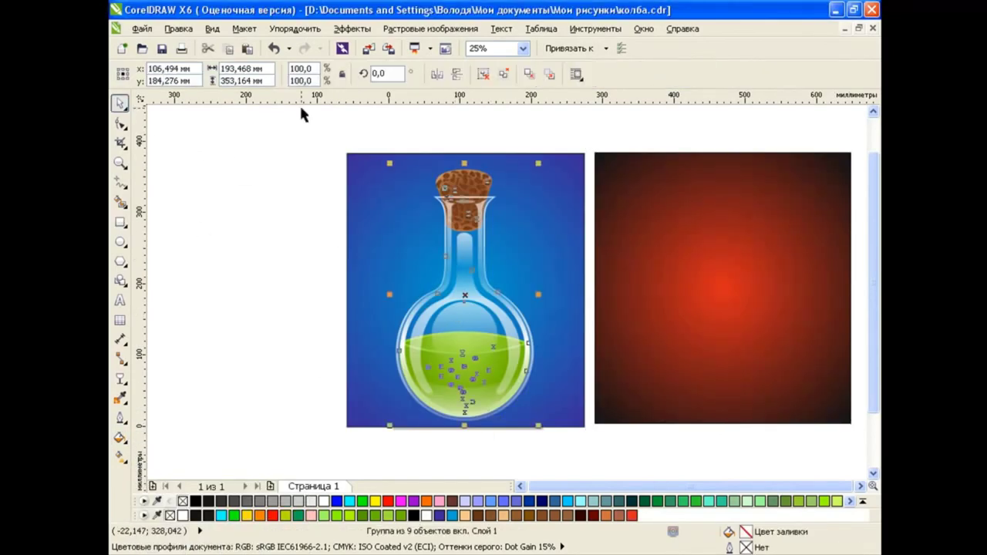
drag(465, 291, 722, 291)
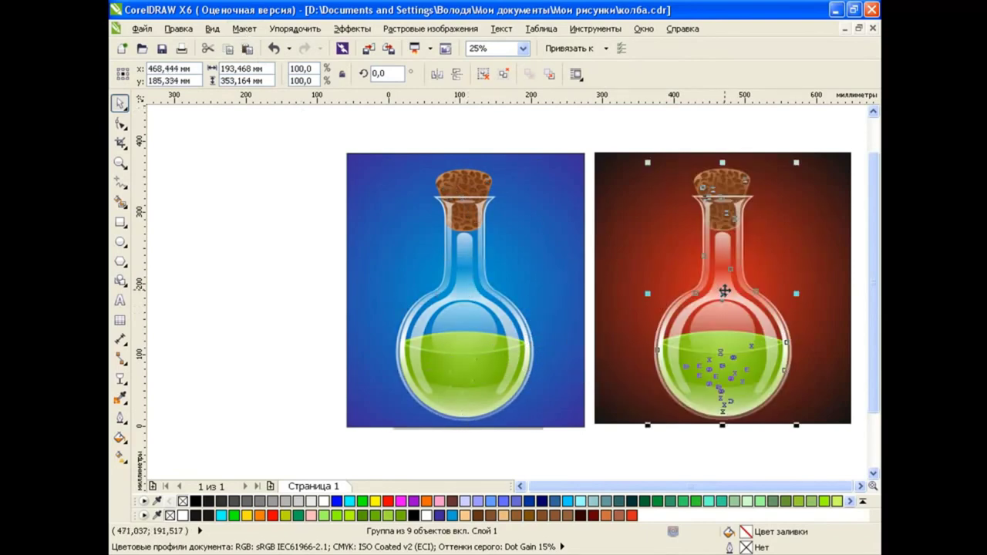
click(736, 470)
drag(733, 331, 712, 313)
click(641, 423)
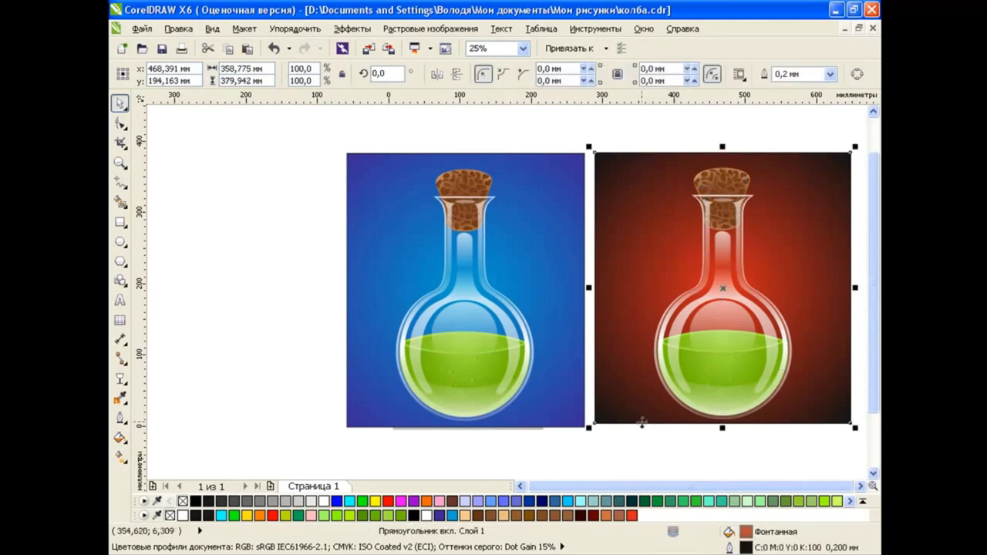
click(710, 458)
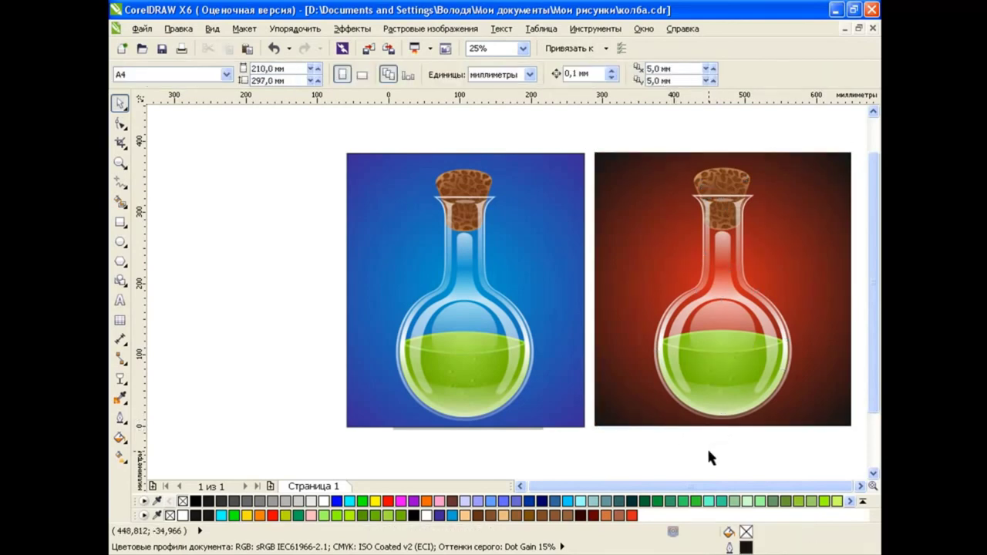
click(119, 438)
click(117, 224)
click(170, 222)
click(125, 103)
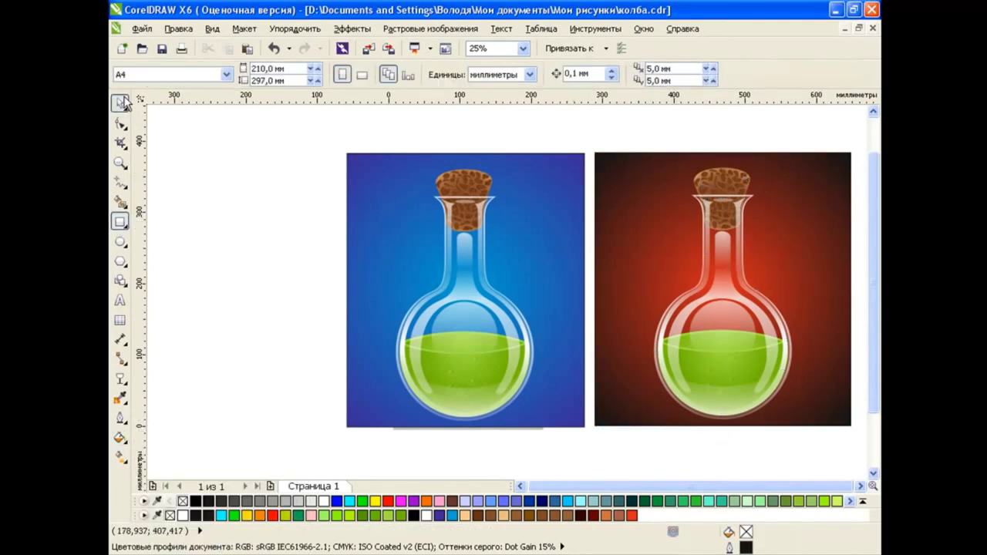
Duplicate the red flask picture and move the copy left of the blue one
drag(586, 141, 855, 441)
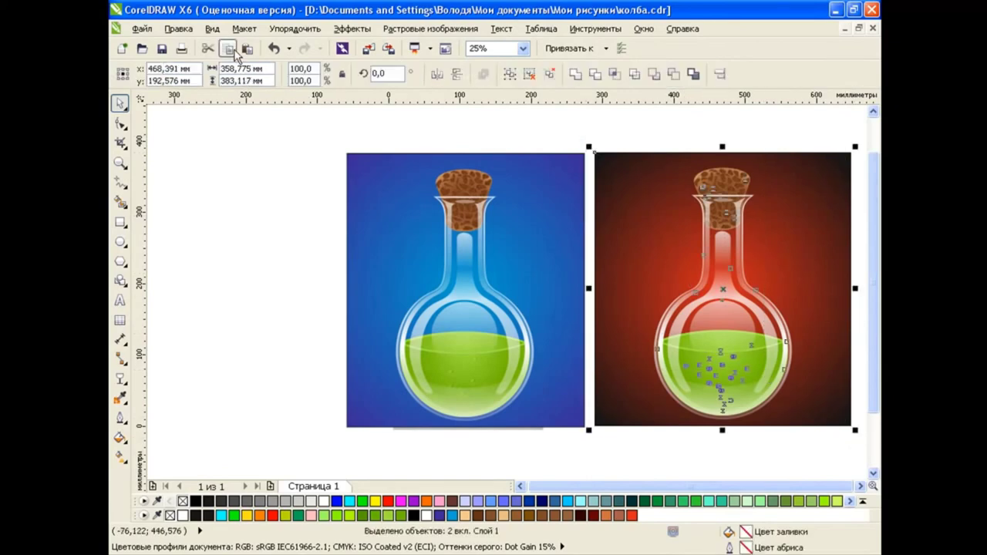
click(228, 48)
click(247, 48)
drag(723, 289, 210, 288)
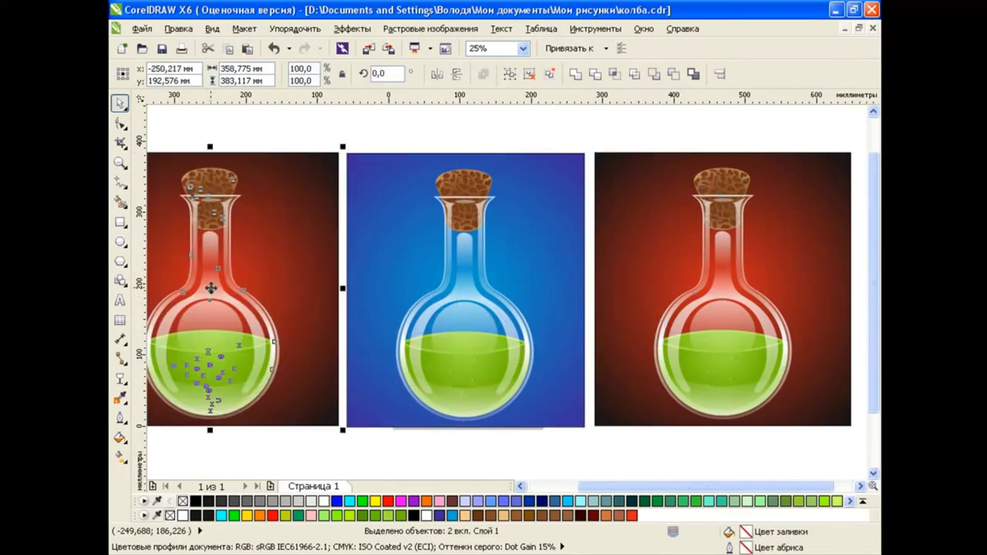
drag(706, 486, 697, 486)
Change the left copy's background to a black-to-yellow radial gradient
click(154, 370)
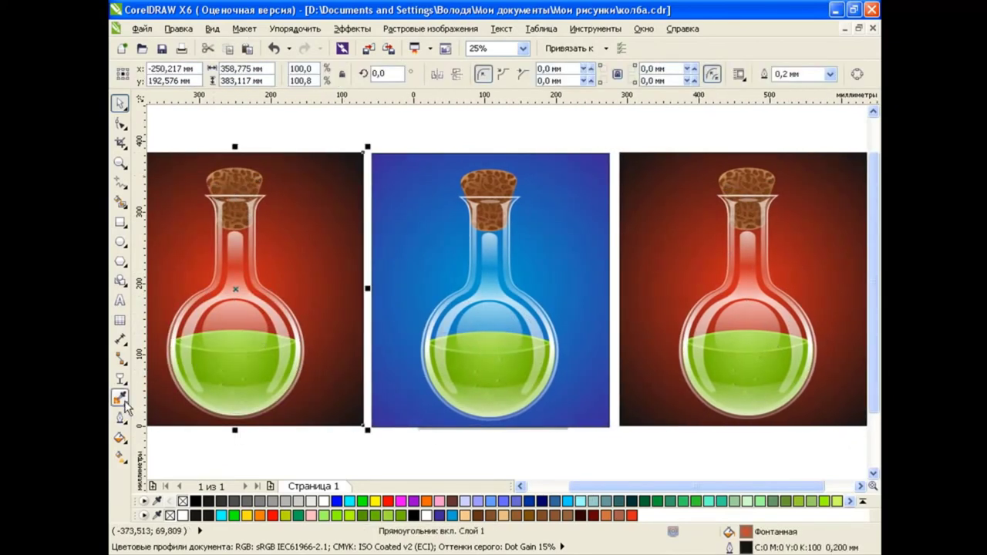
click(120, 437)
click(192, 453)
click(408, 322)
click(462, 363)
click(496, 415)
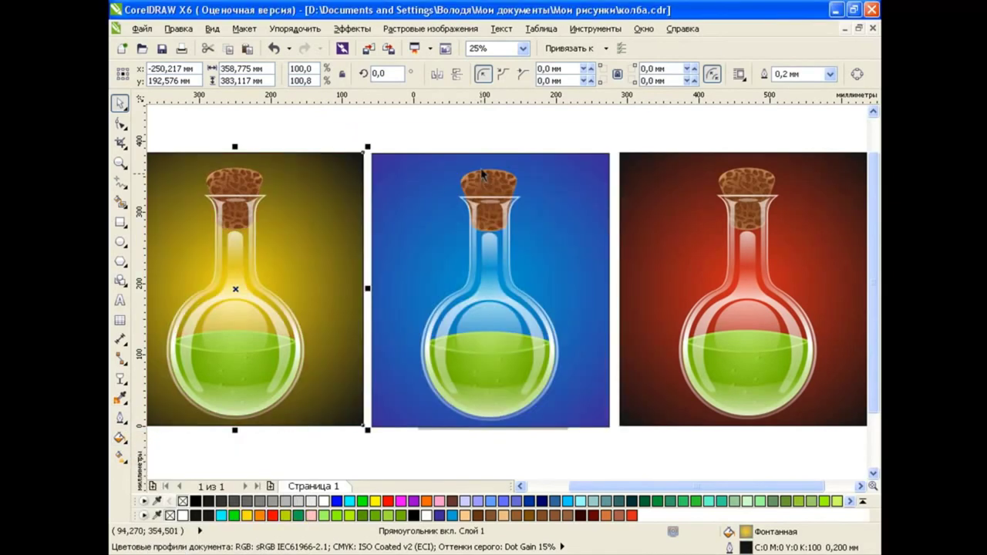
key(Escape)
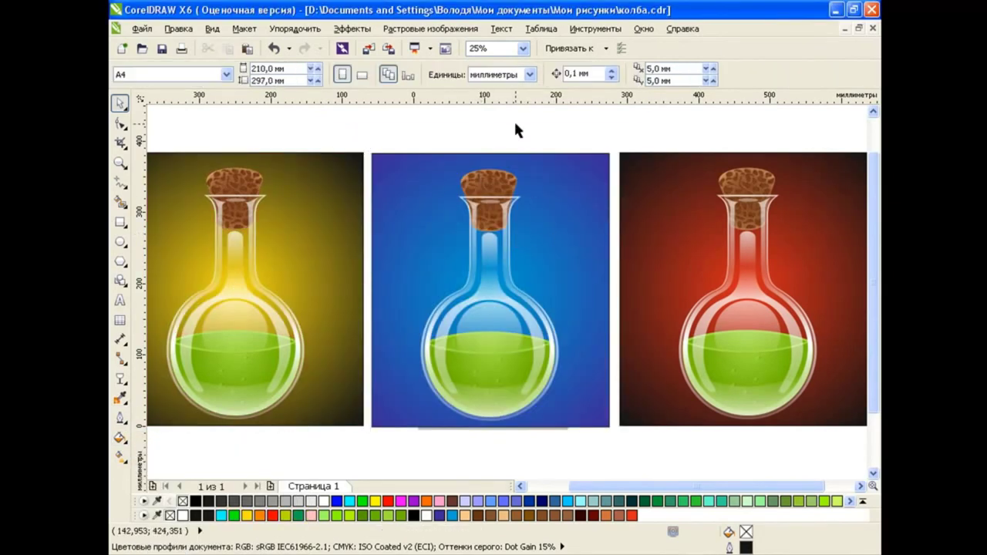